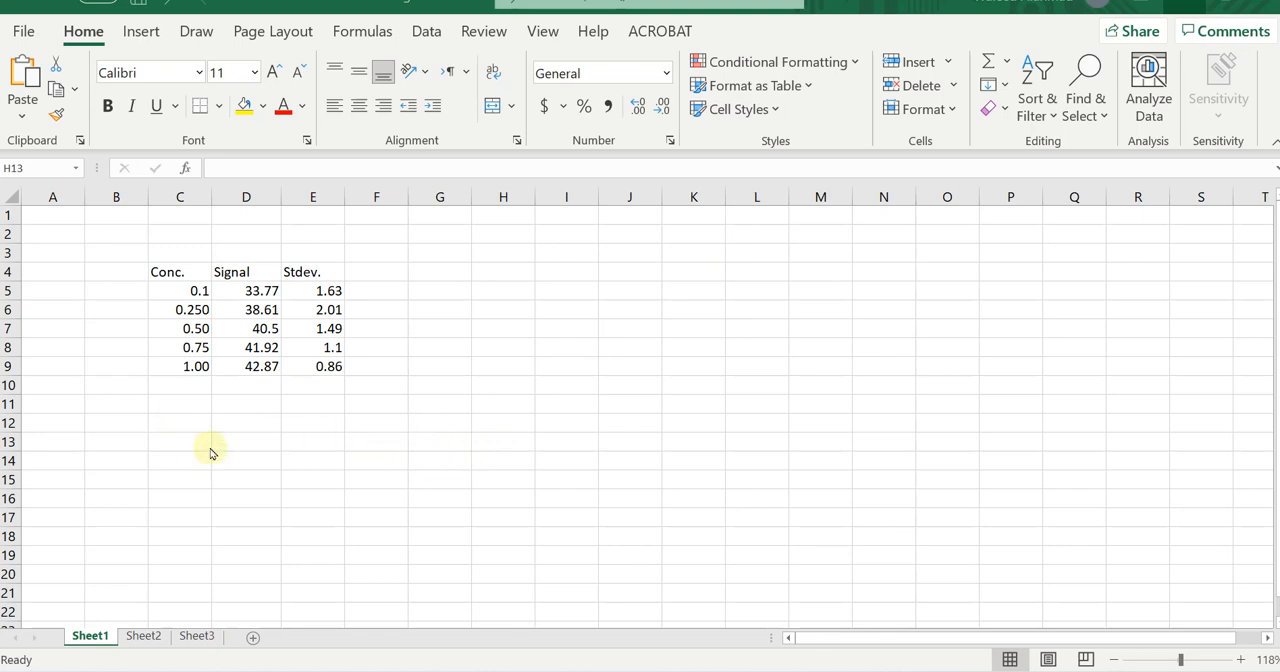
pyautogui.click(186, 410)
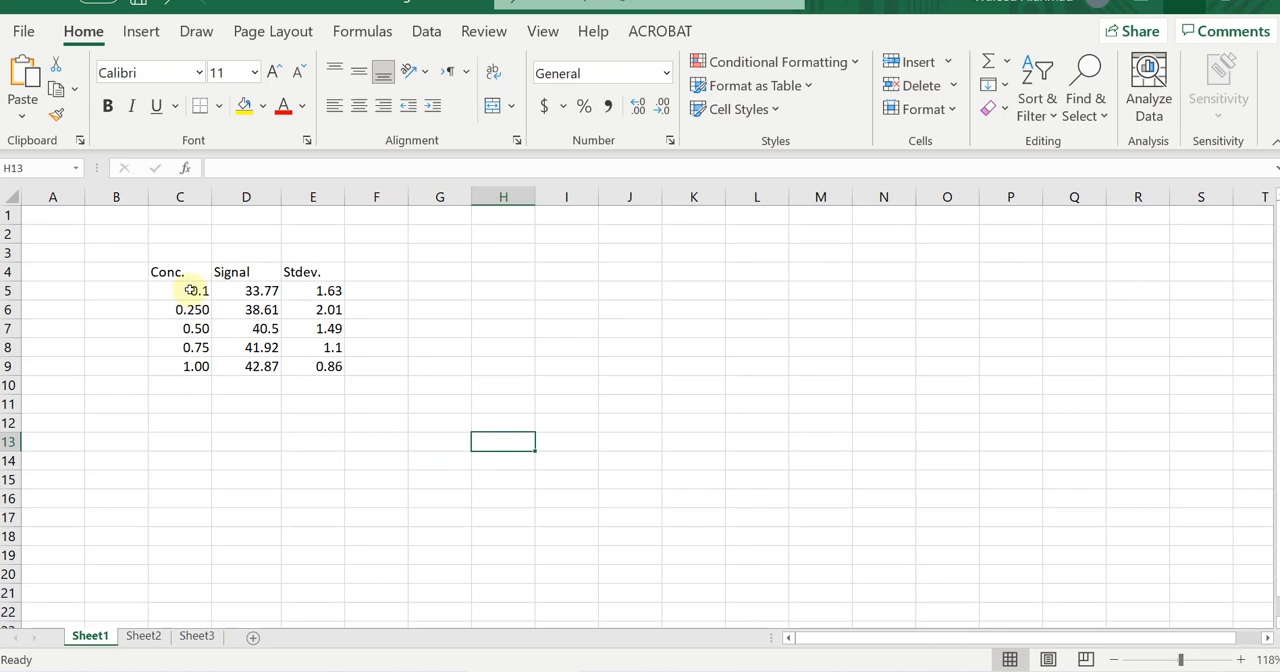
pyautogui.click(190, 290)
pyautogui.moveTo(190, 290); pyautogui.dragTo(194, 366)
pyautogui.moveTo(252, 289); pyautogui.dragTo(253, 366)
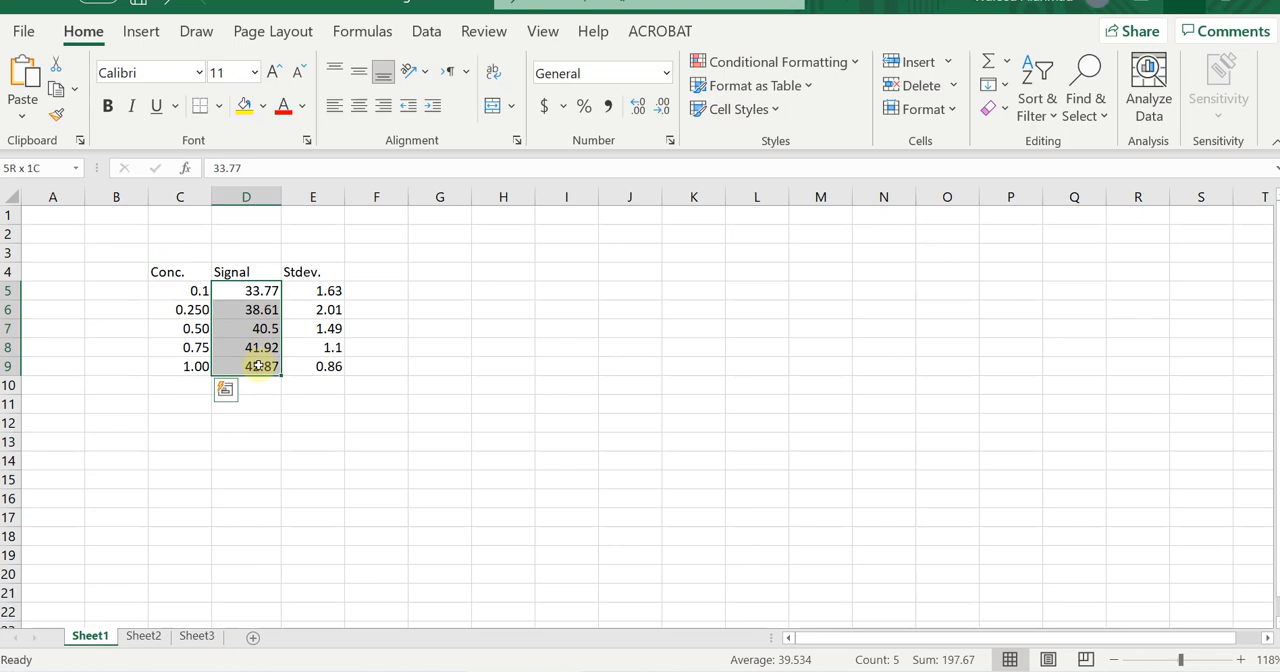
pyautogui.click(246, 437)
# Insert a clustered column chart from the concentration and signal values in C5:D9, placed beside the data table.
pyautogui.moveTo(193, 290); pyautogui.dragTo(237, 366)
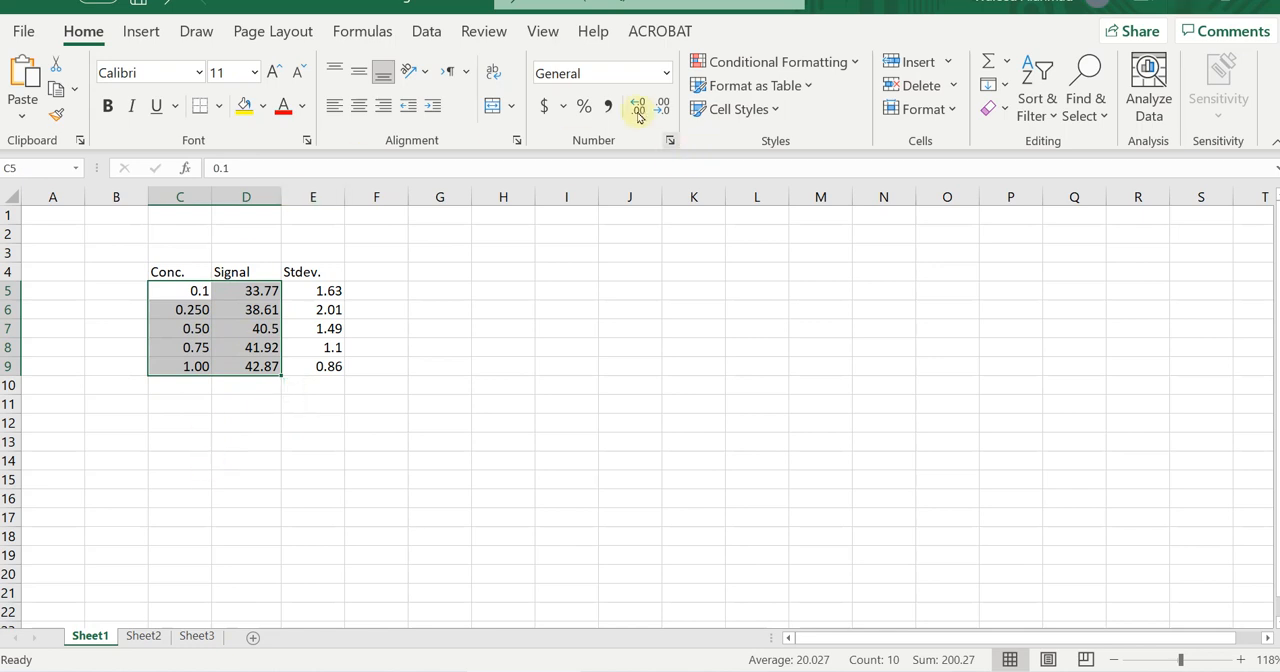
pyautogui.click(141, 33)
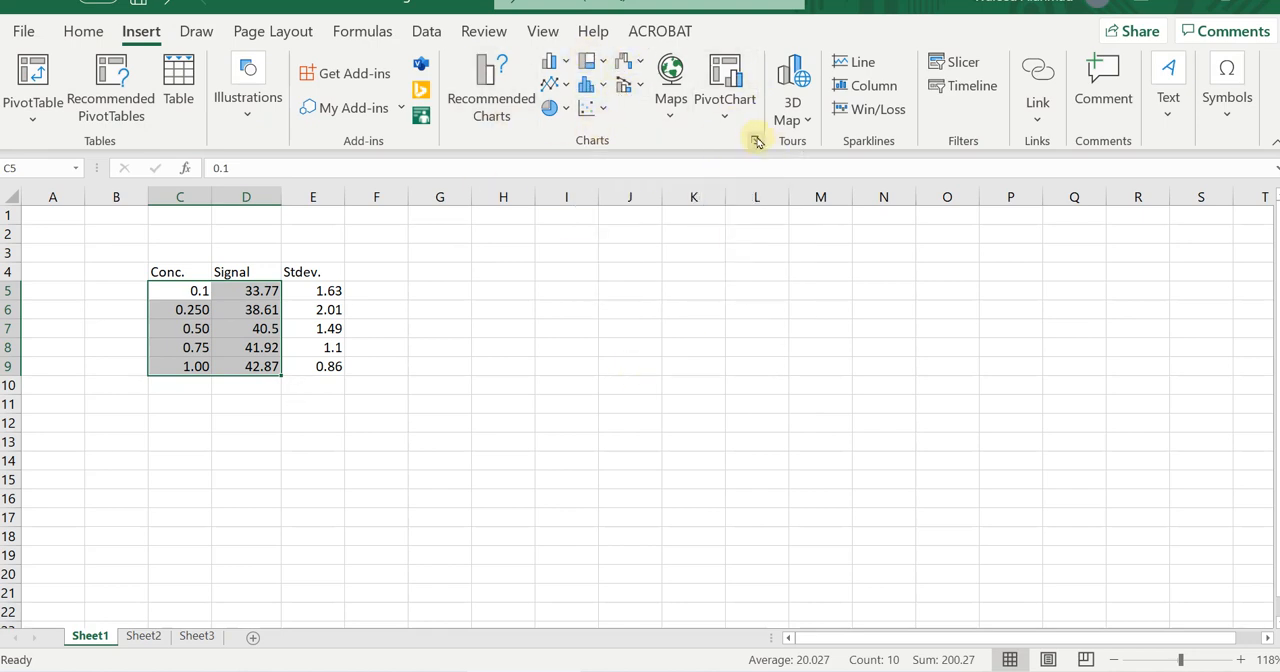
pyautogui.click(756, 143)
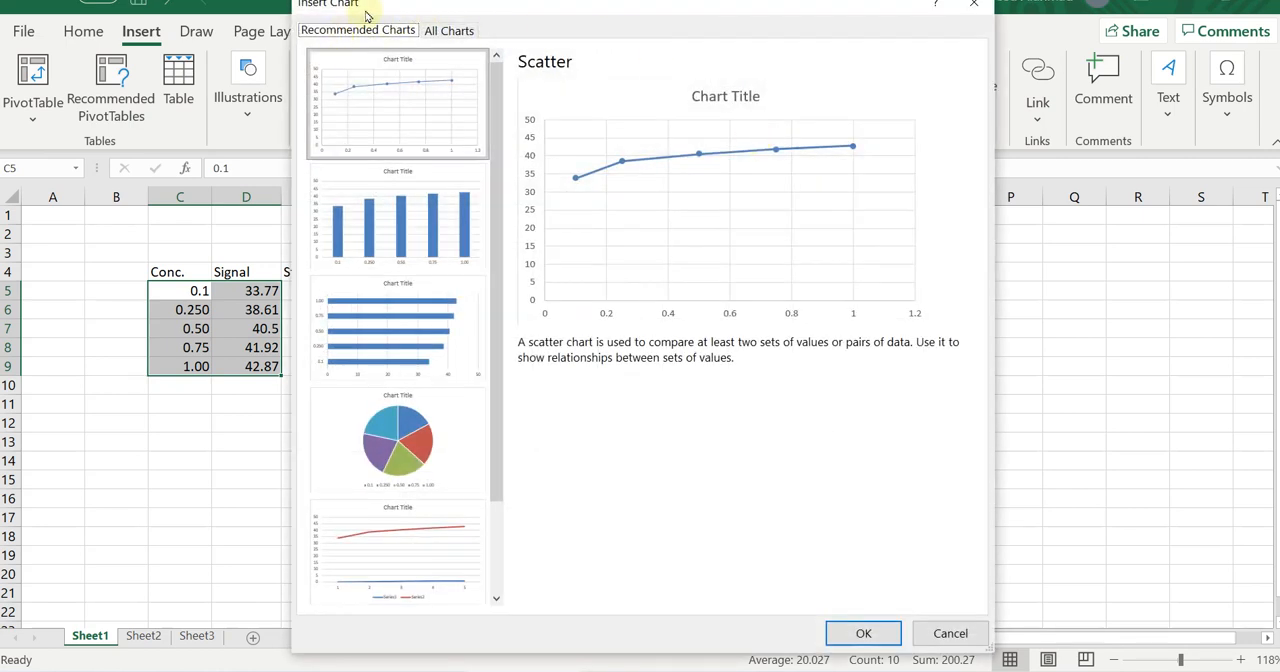
pyautogui.moveTo(372, 14); pyautogui.dragTo(384, 27)
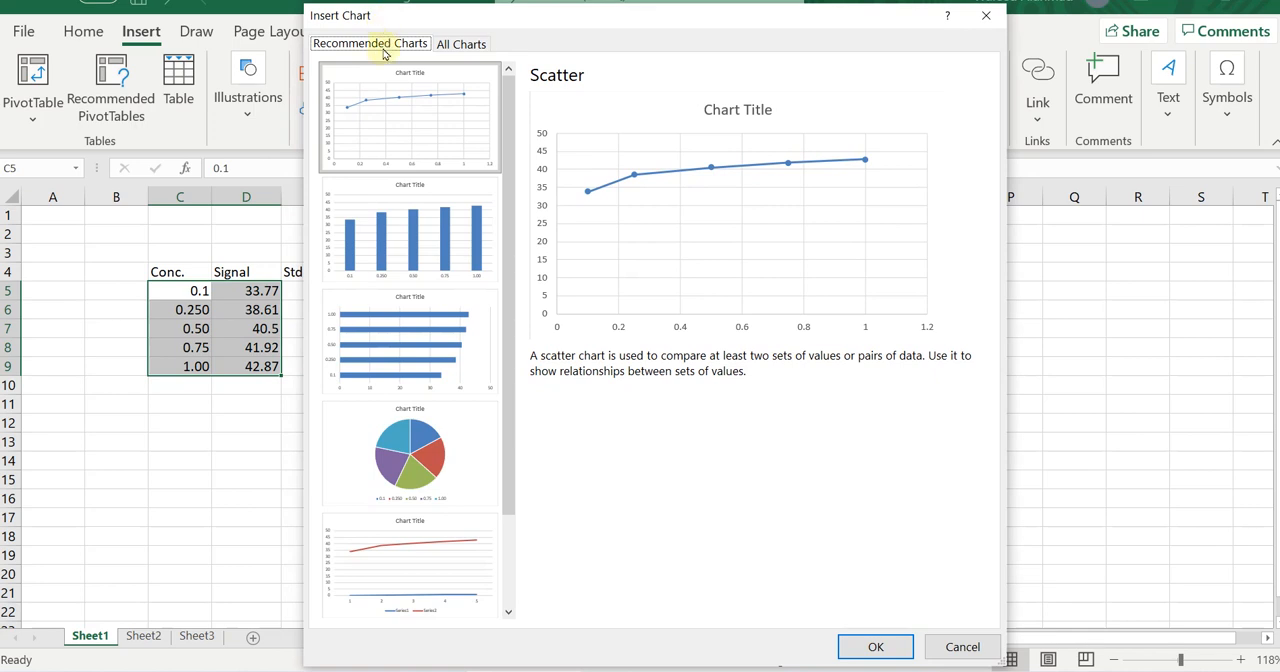
pyautogui.click(463, 47)
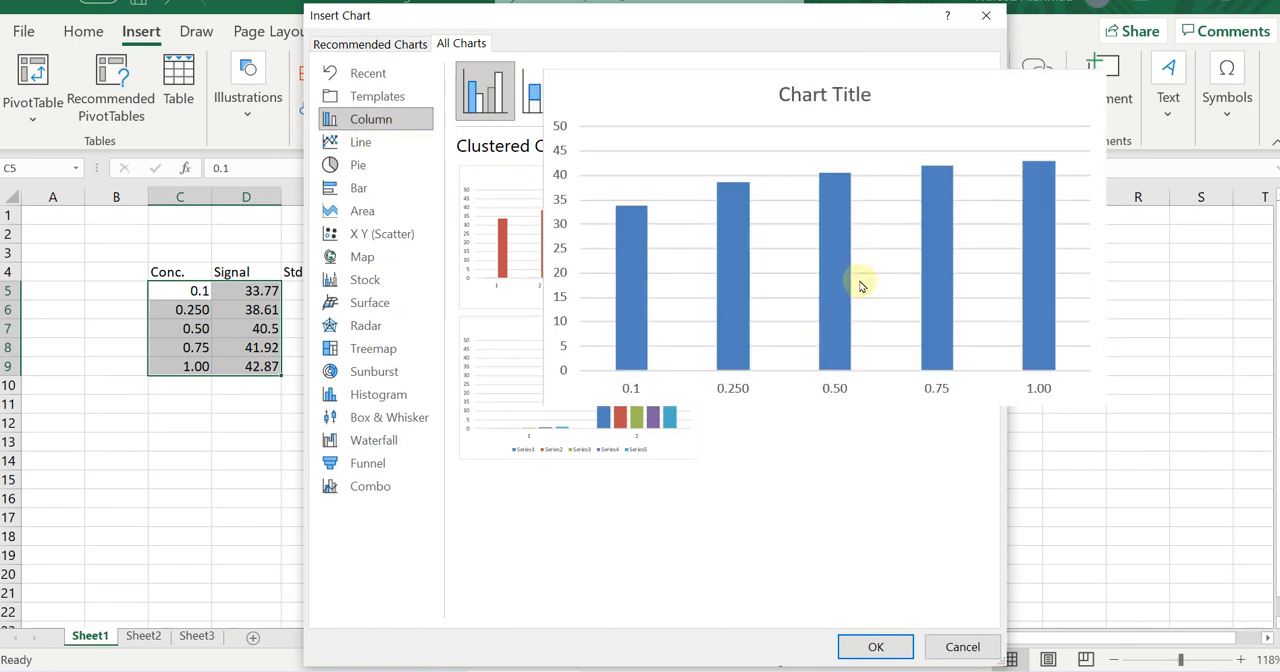
pyautogui.doubleClick(860, 287)
pyautogui.moveTo(754, 274); pyautogui.dragTo(771, 243)
# Delete the chart title and the major horizontal gridlines from the column chart.
pyautogui.click(676, 268)
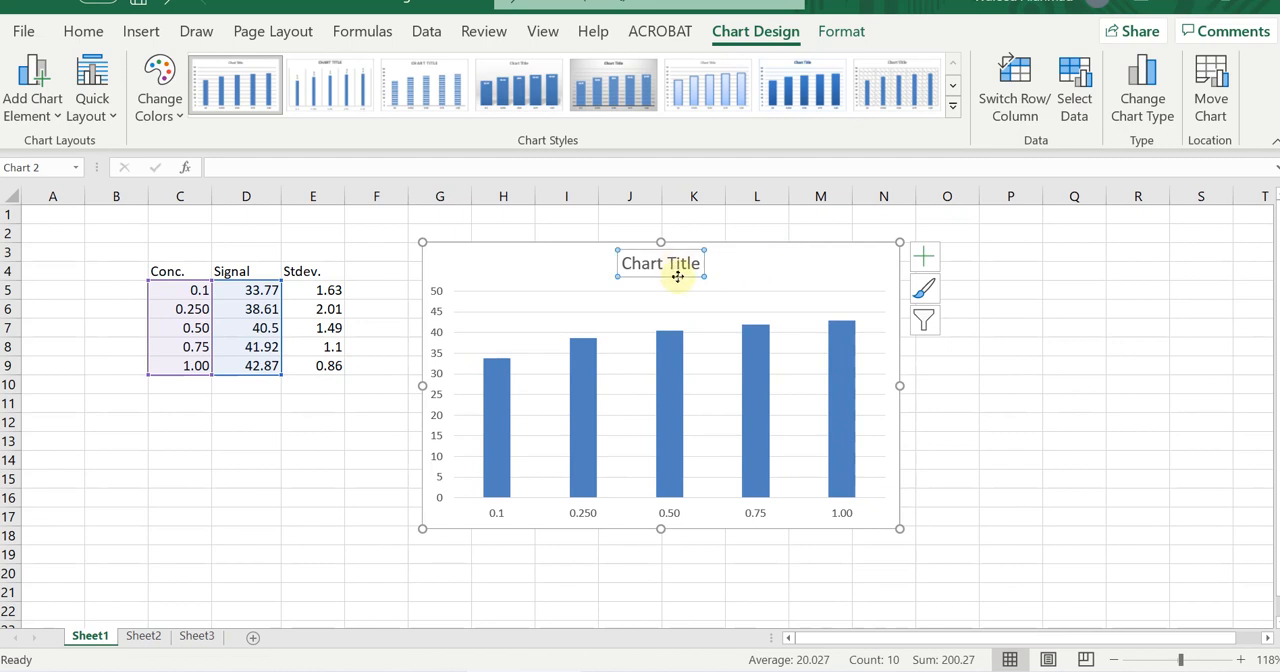
pyautogui.press('Delete')
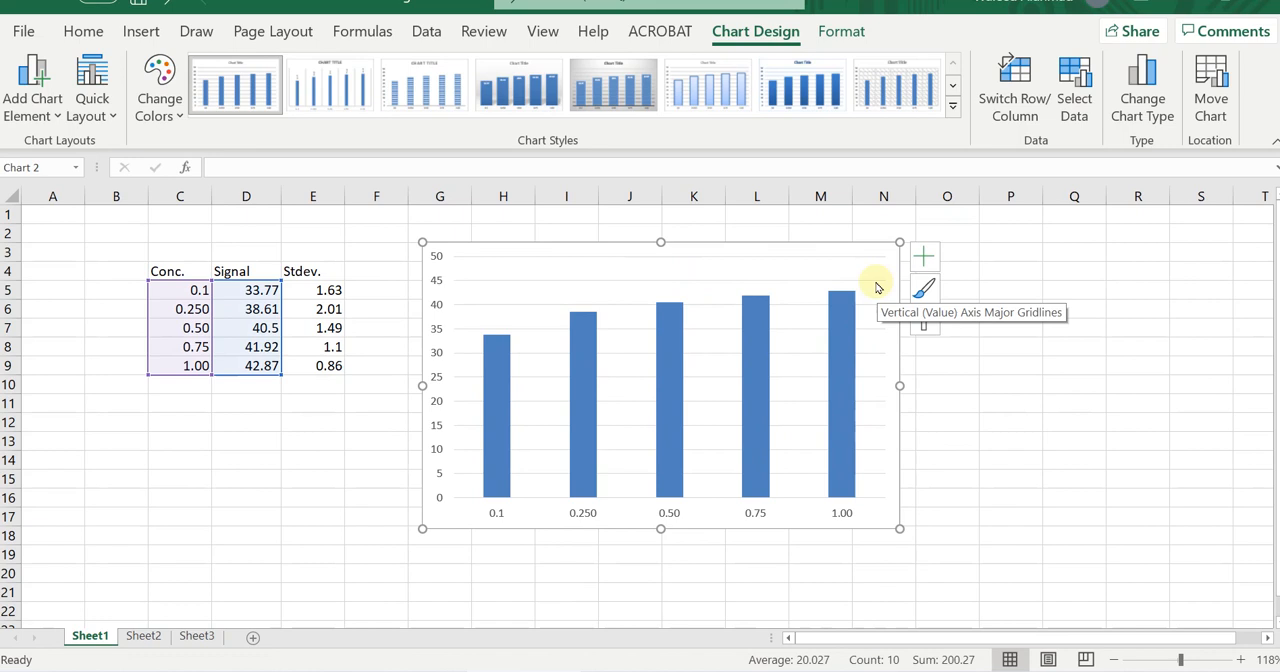
pyautogui.click(876, 288)
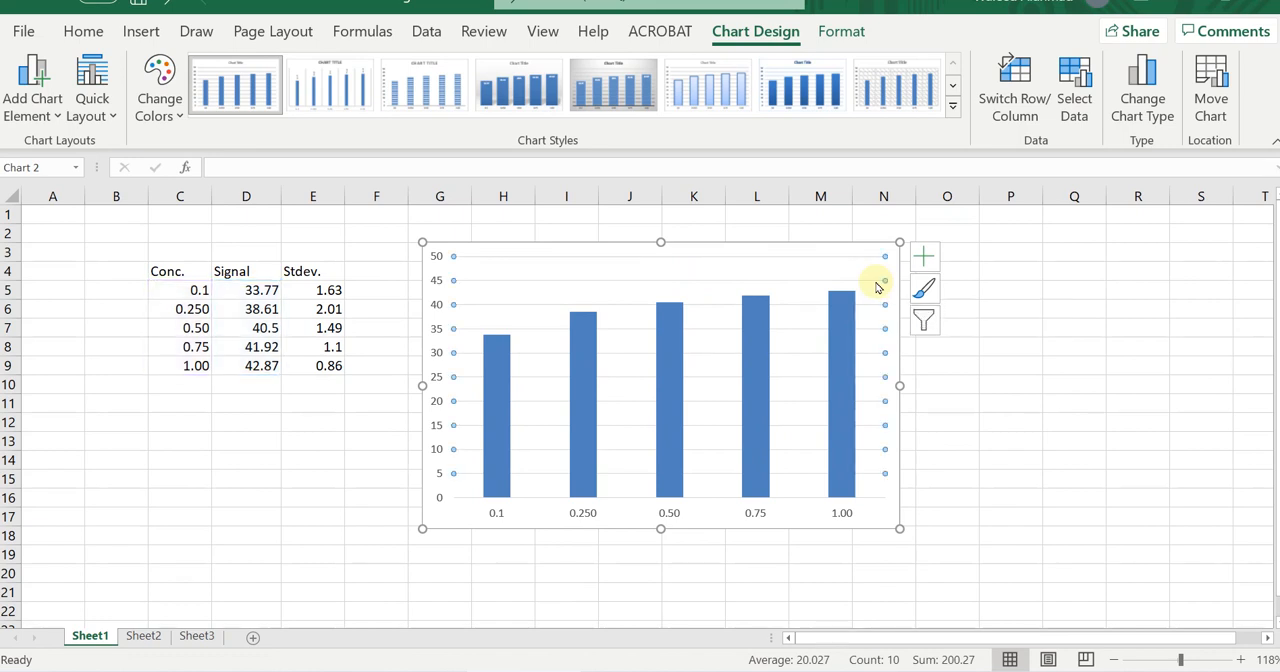
pyautogui.press('Delete')
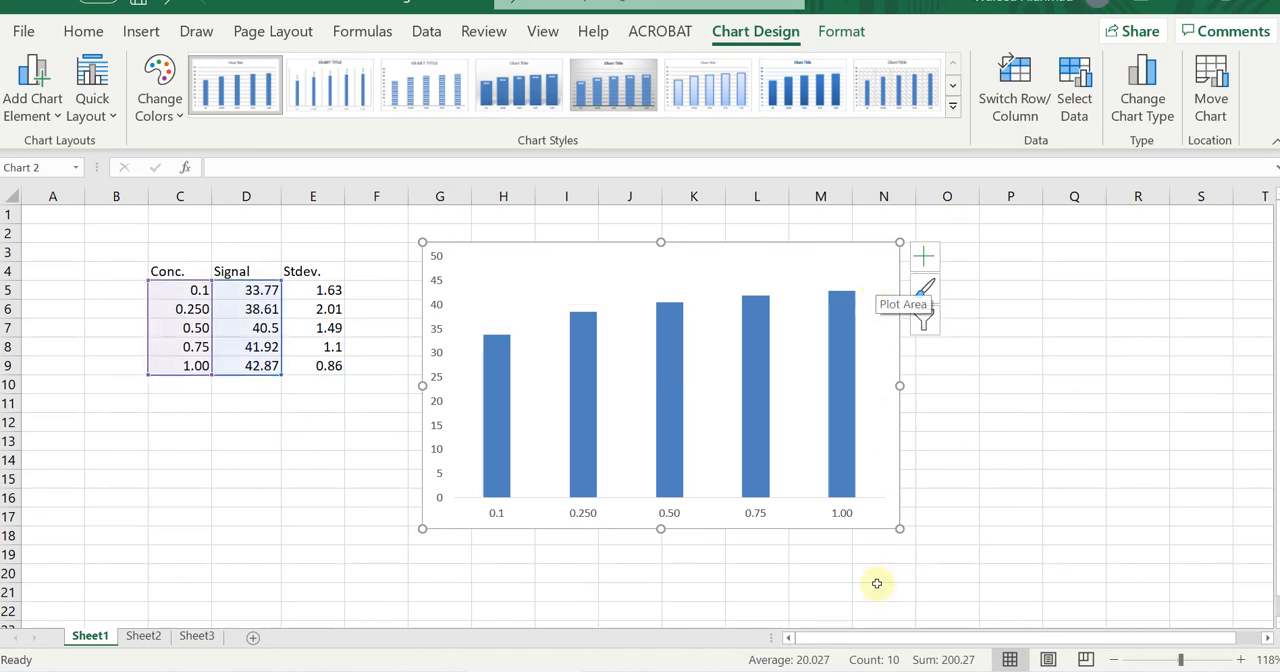
# Make the chart's vertical axis labels bold and black with a font size of 10.
pyautogui.click(436, 333)
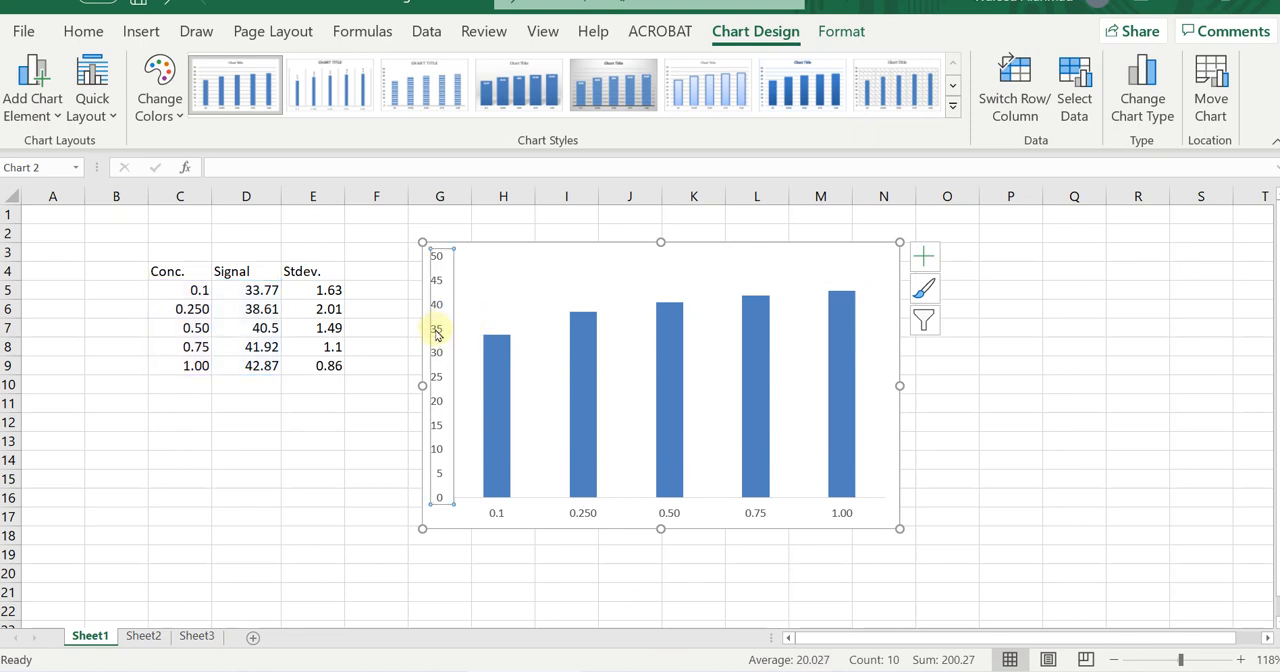
pyautogui.click(83, 31)
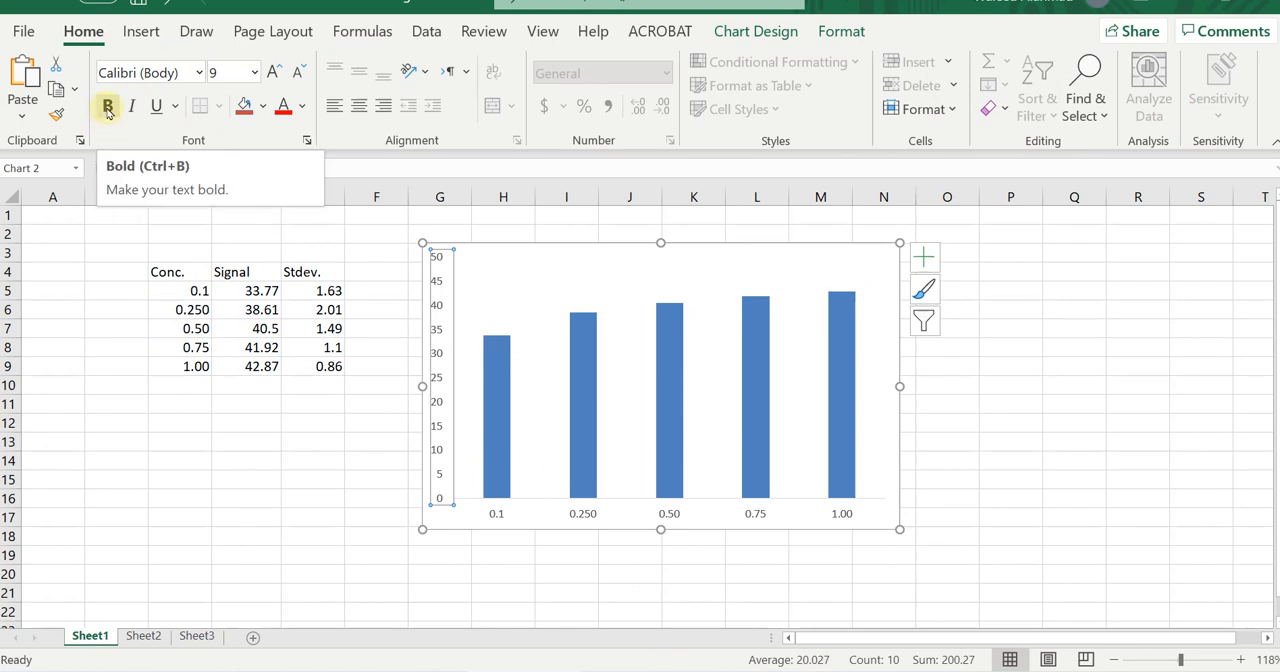
pyautogui.click(108, 110)
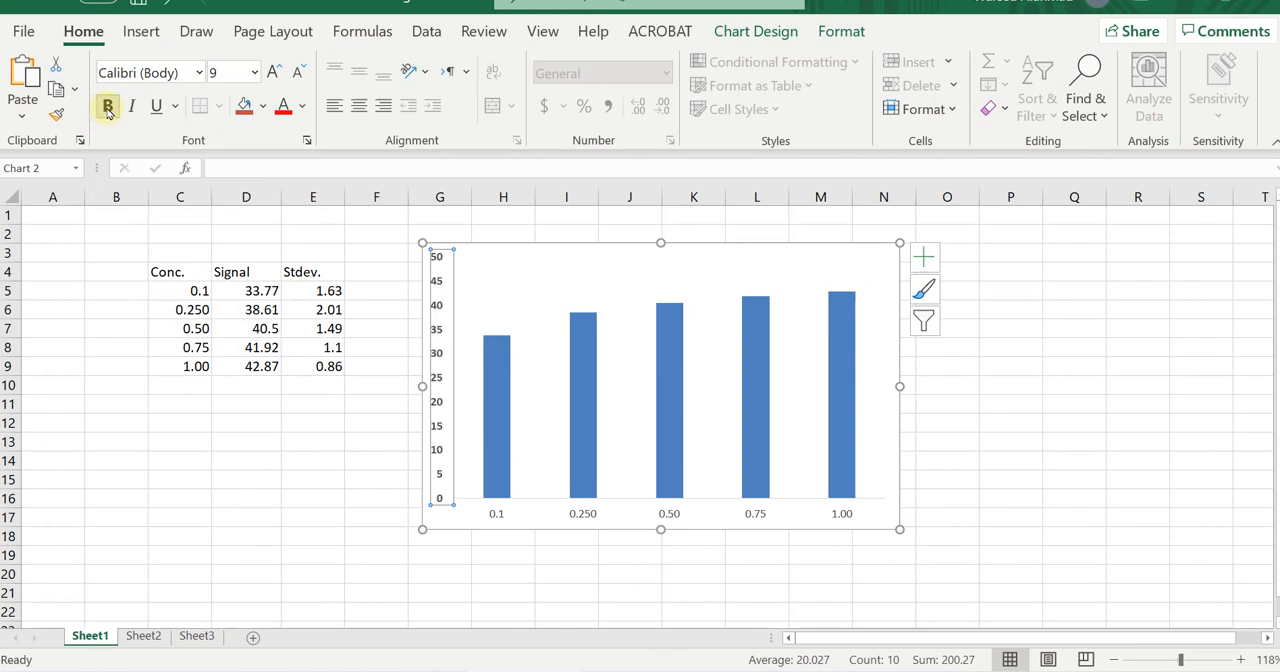
pyautogui.click(302, 106)
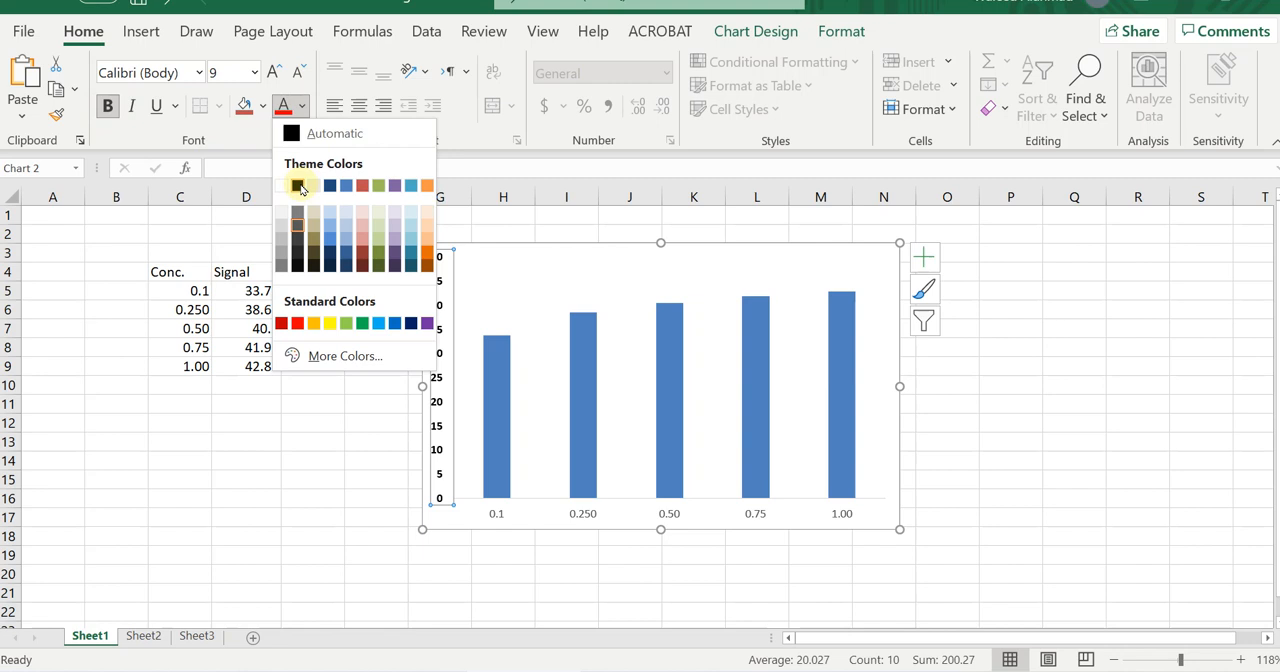
pyautogui.click(298, 187)
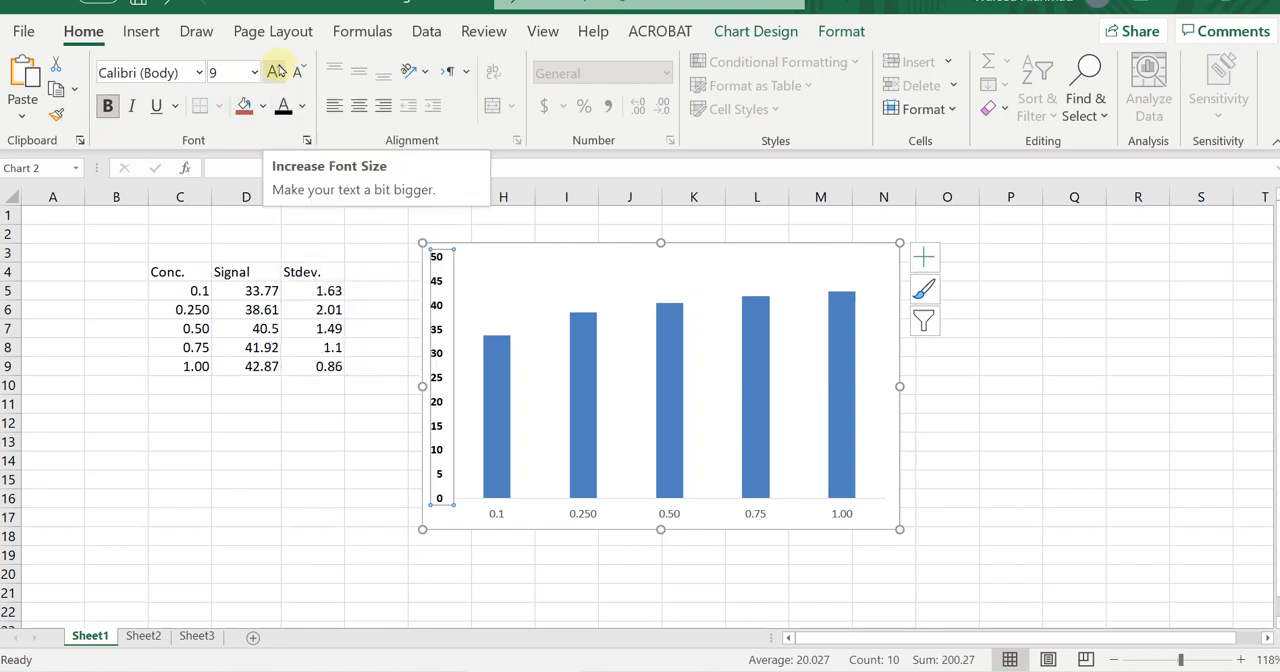
pyautogui.click(277, 70)
pyautogui.click(277, 70)
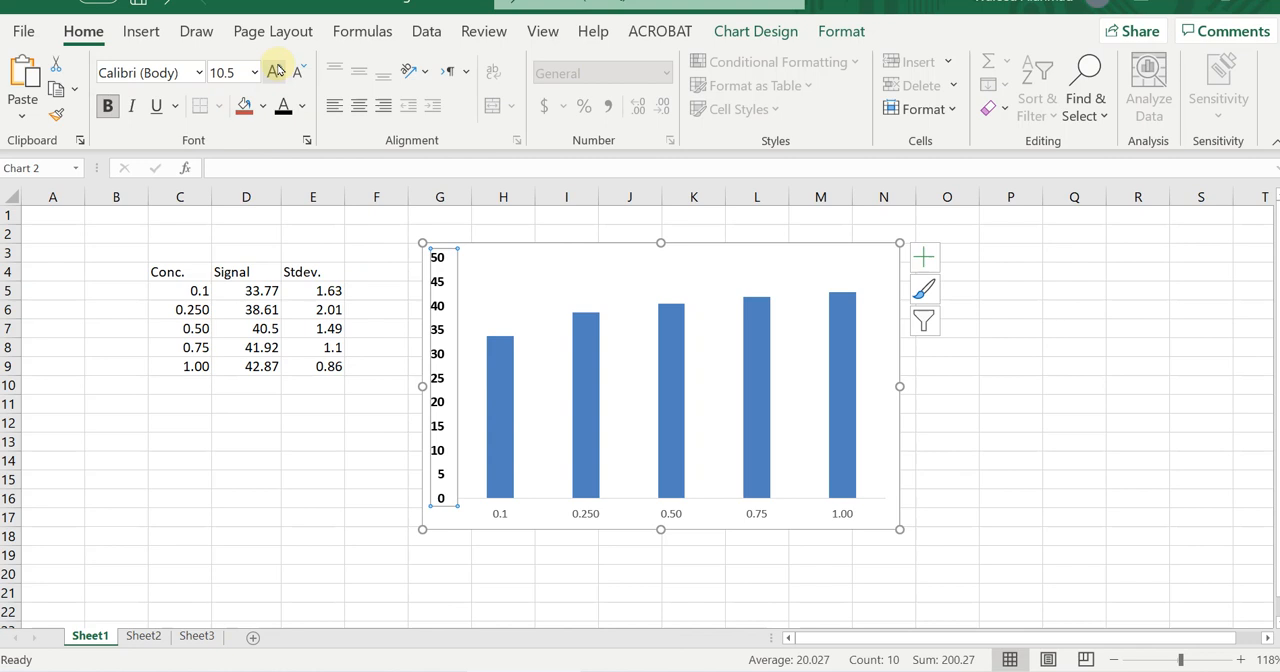
pyautogui.click(297, 72)
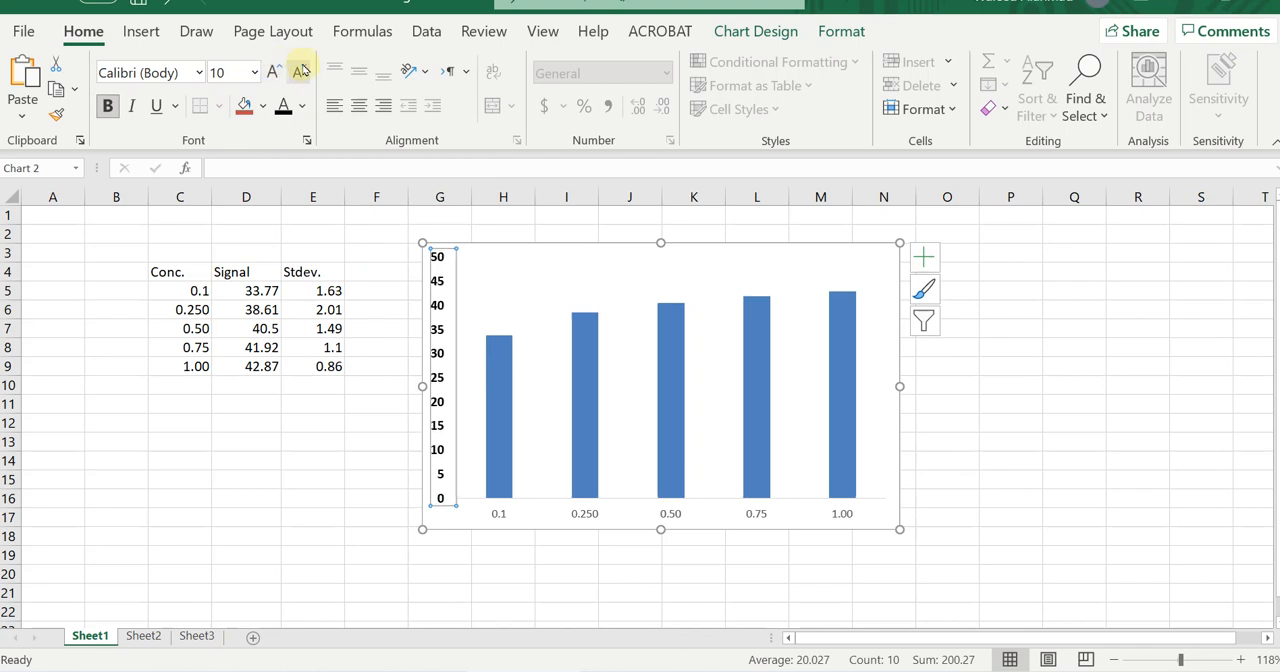
# Set the font of the vertical axis labels to Times New Roman.
pyautogui.click(199, 73)
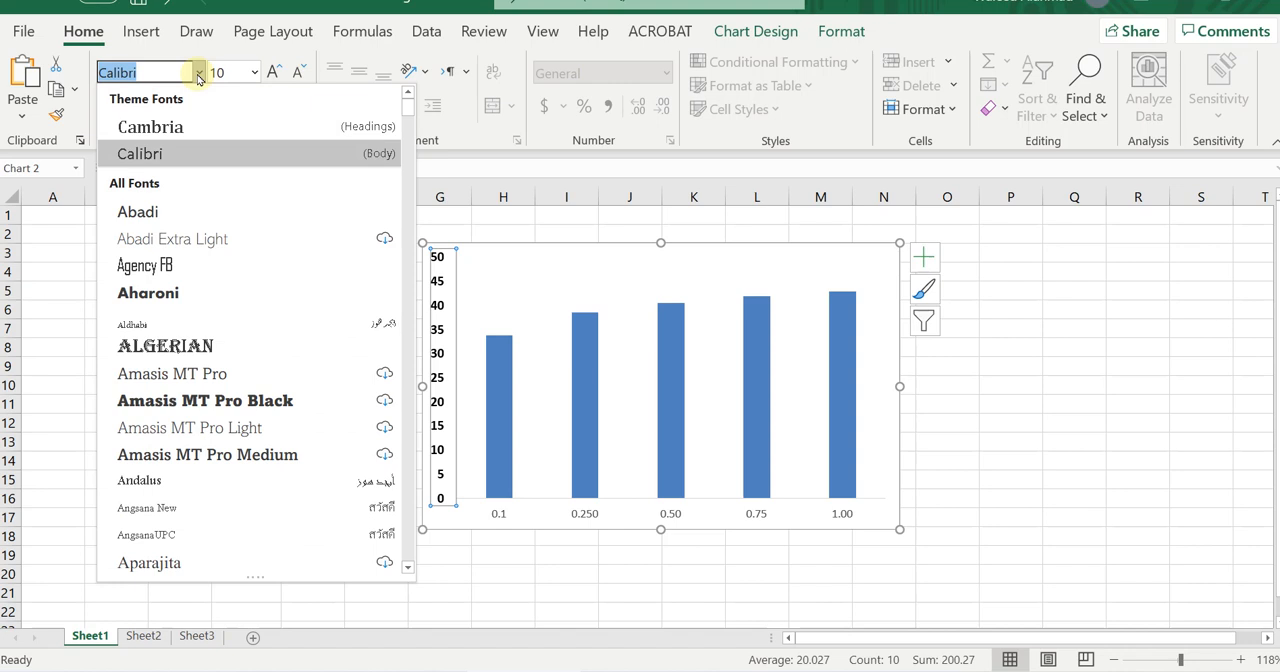
pyautogui.write('Times New Rom')
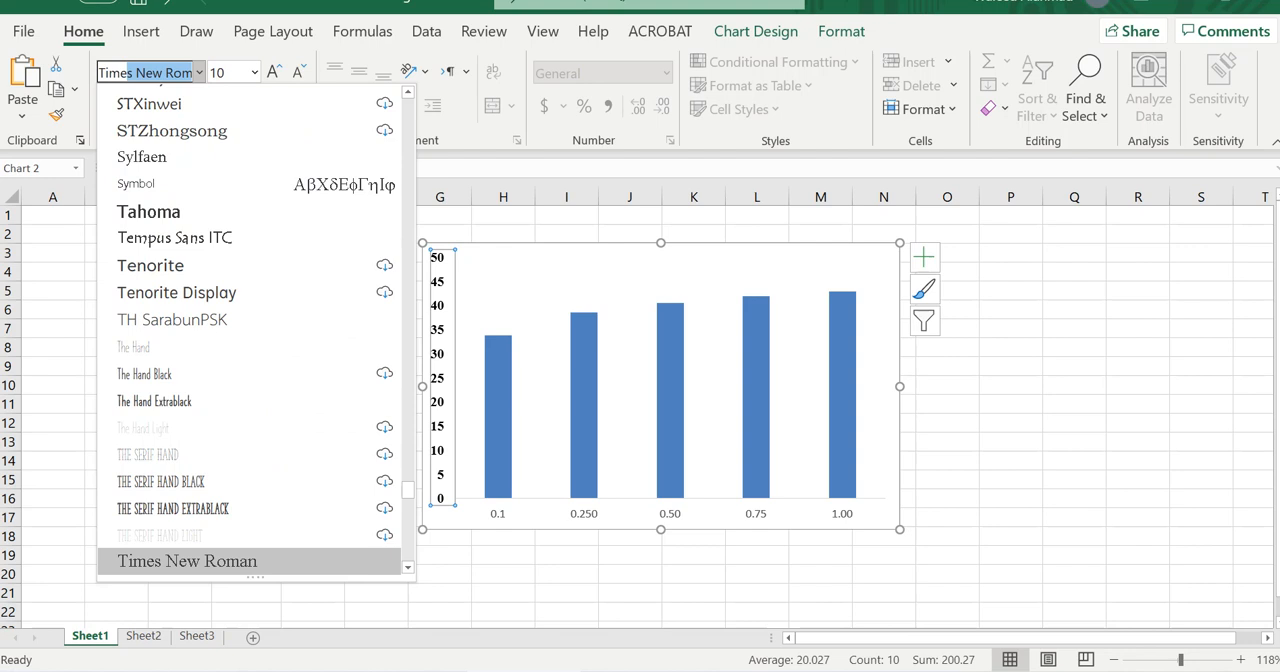
pyautogui.press('Return')
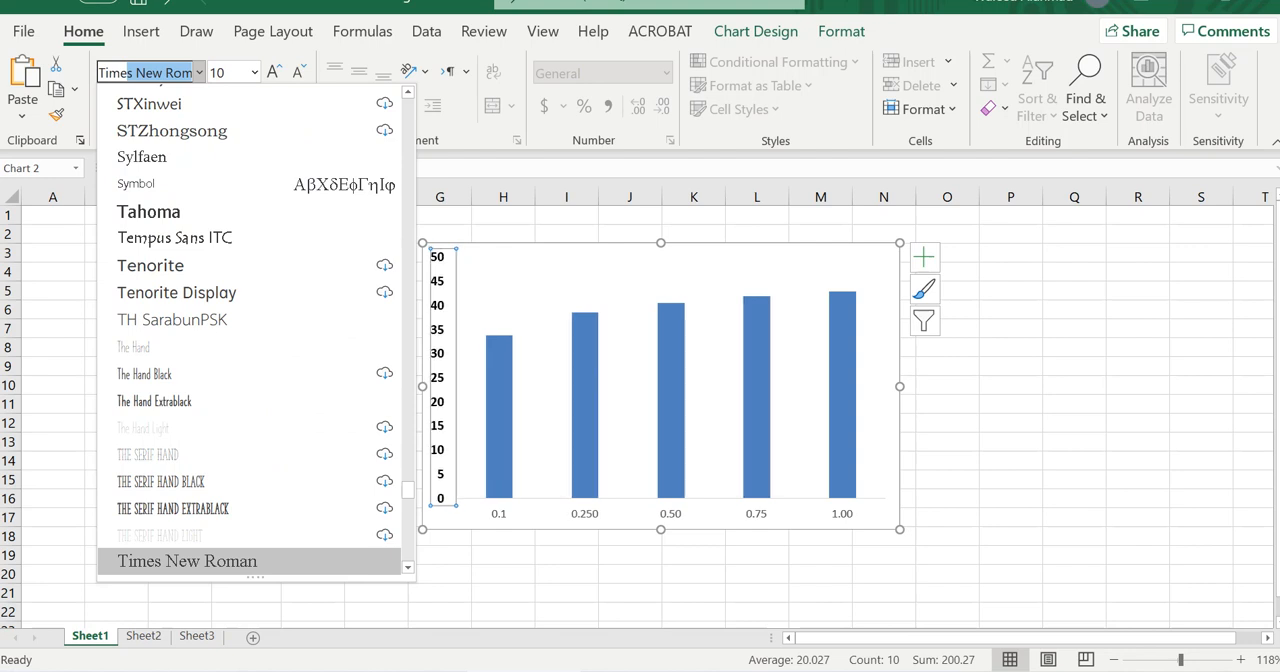
pyautogui.click(199, 72)
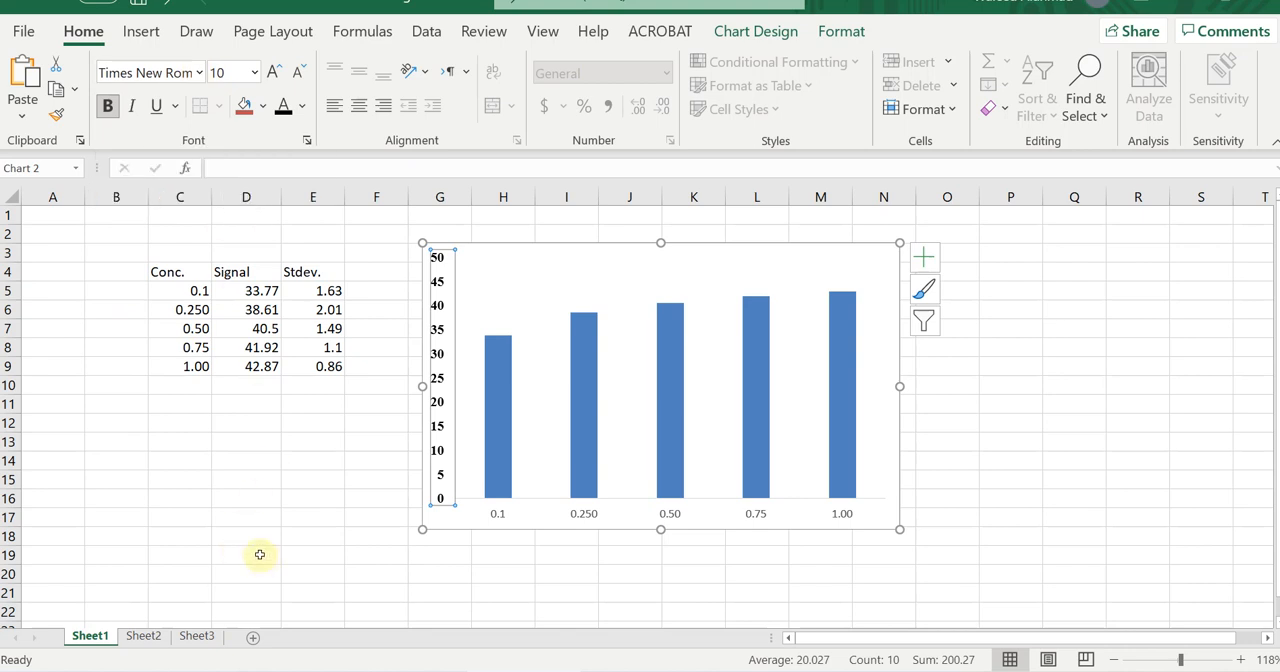
# Format the horizontal axis labels as bold, black Times New Roman at size 10.
pyautogui.click(583, 514)
pyautogui.click(108, 106)
pyautogui.click(277, 71)
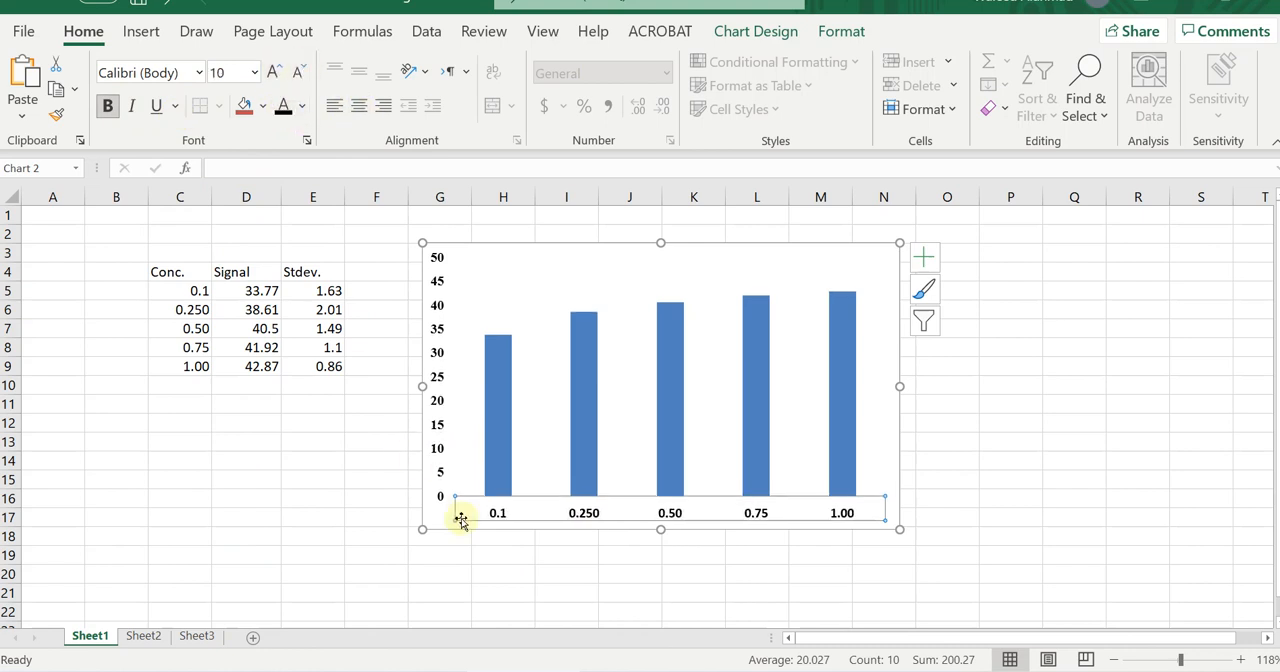
pyautogui.click(200, 73)
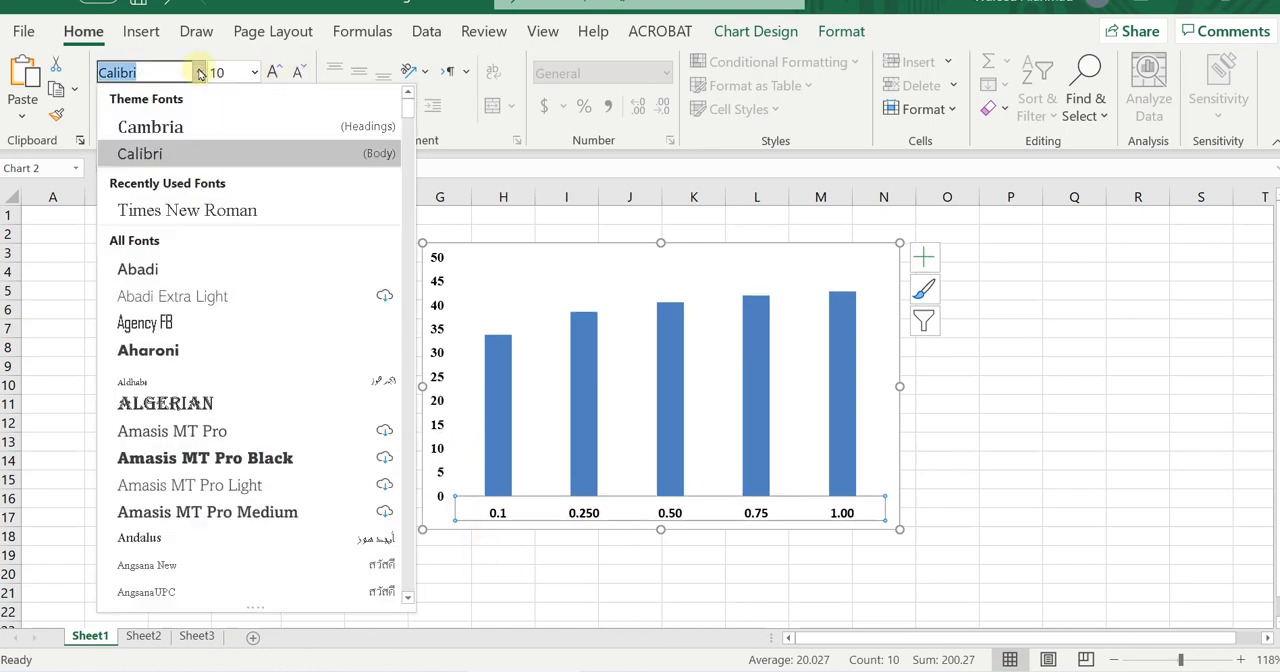
pyautogui.press('Down')
pyautogui.press('Return')
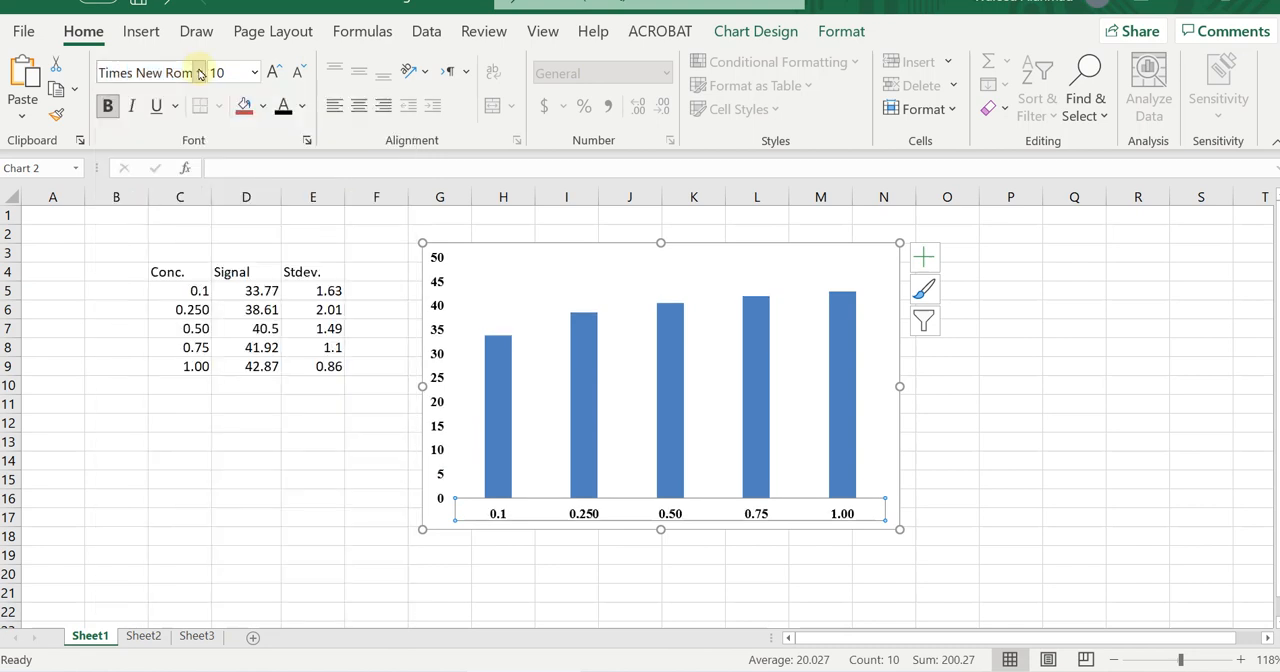
pyautogui.click(500, 591)
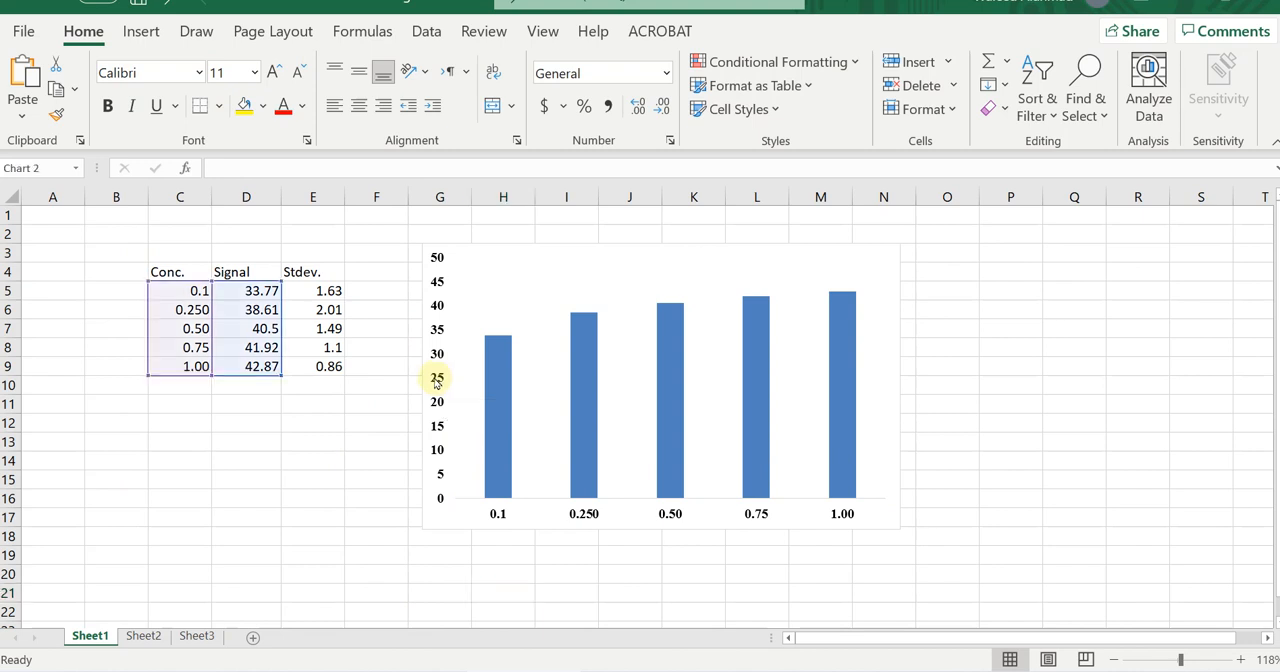
# Give the chart's vertical axis a solid black line.
pyautogui.doubleClick(437, 382)
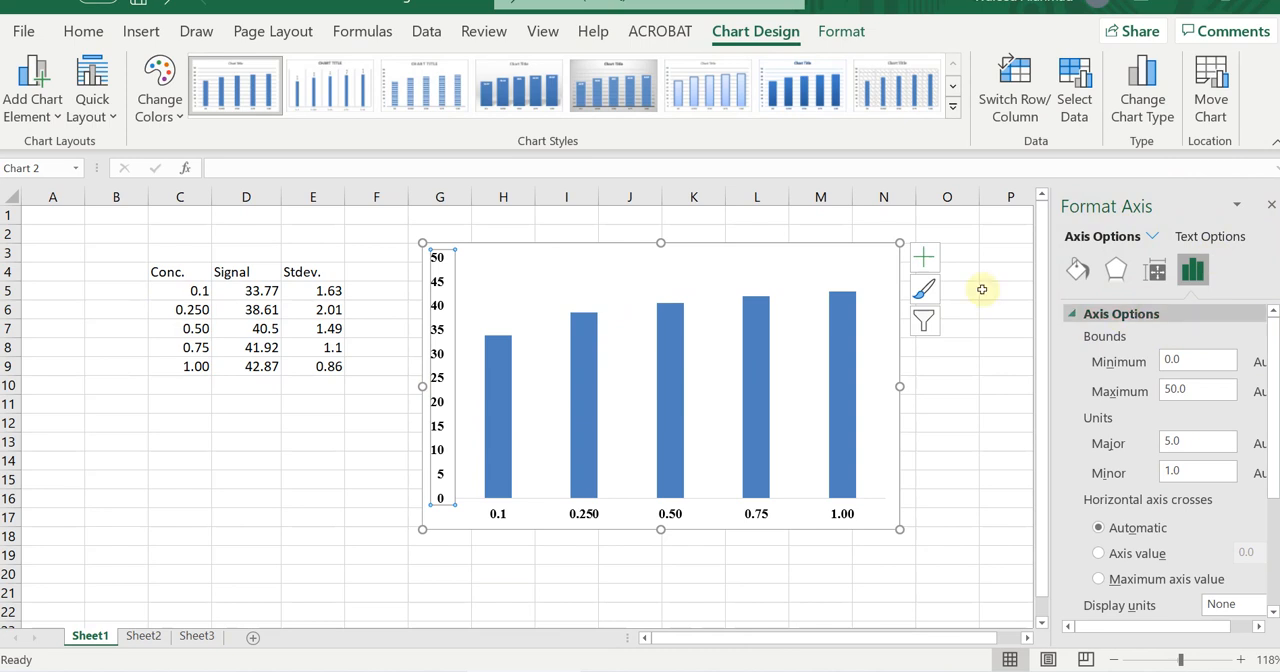
pyautogui.rightClick(437, 352)
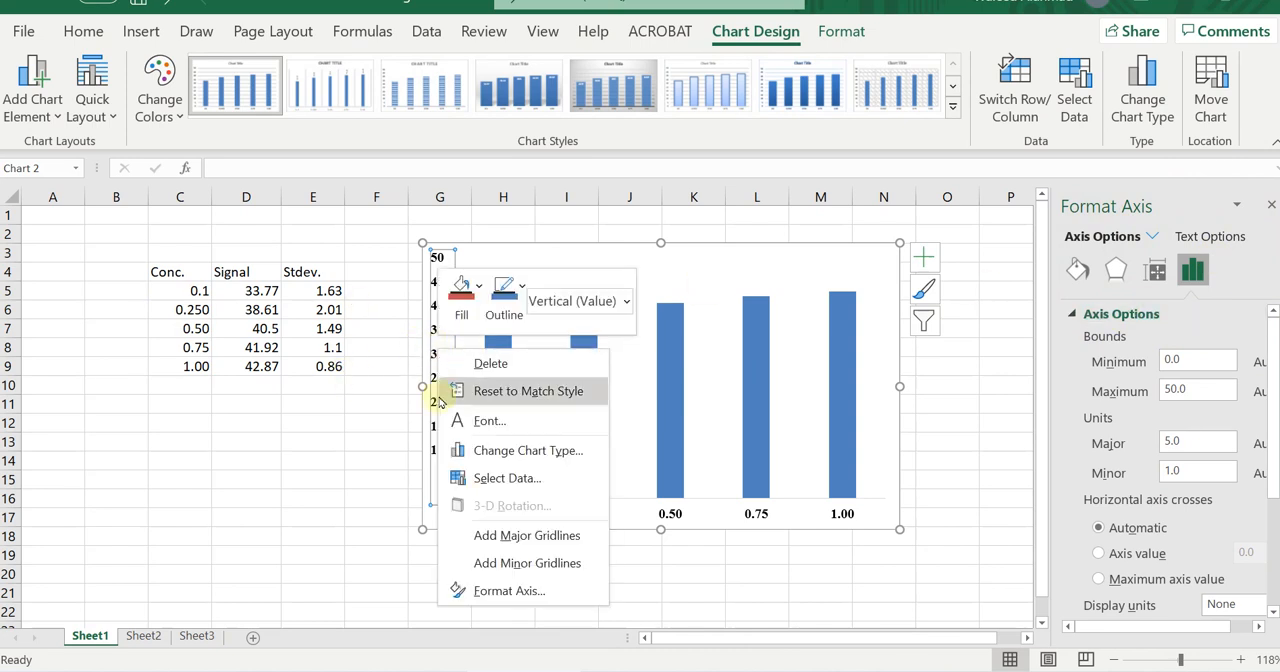
pyautogui.click(500, 592)
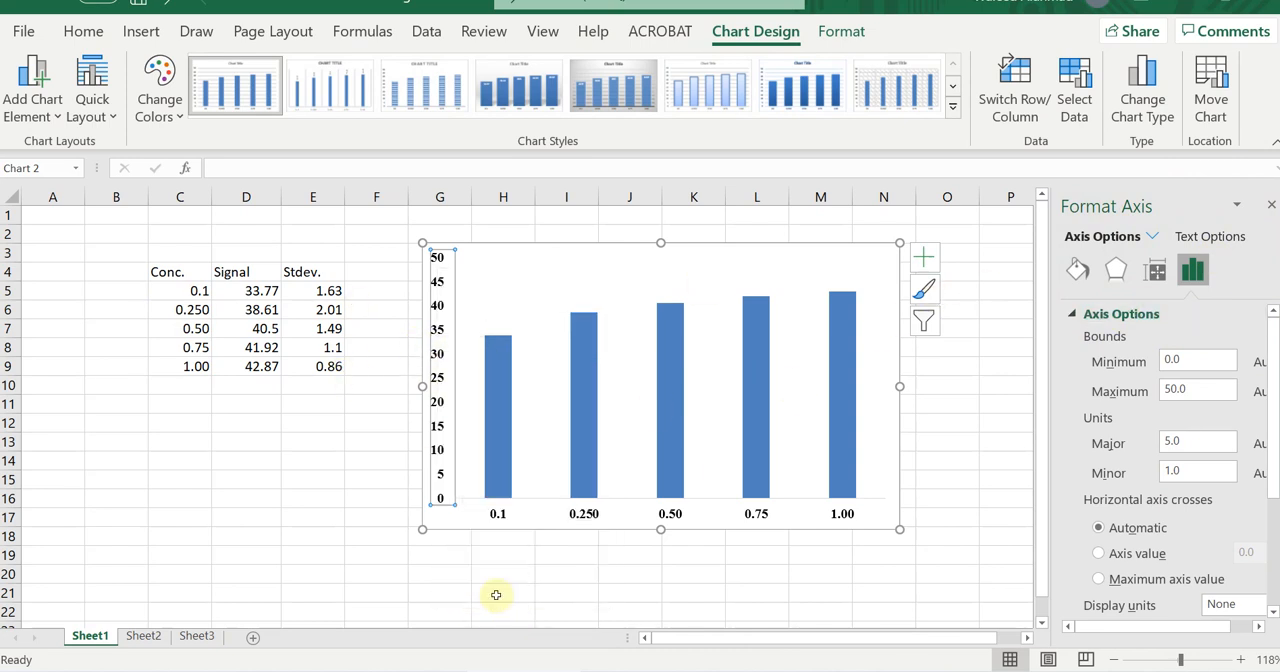
pyautogui.click(1077, 316)
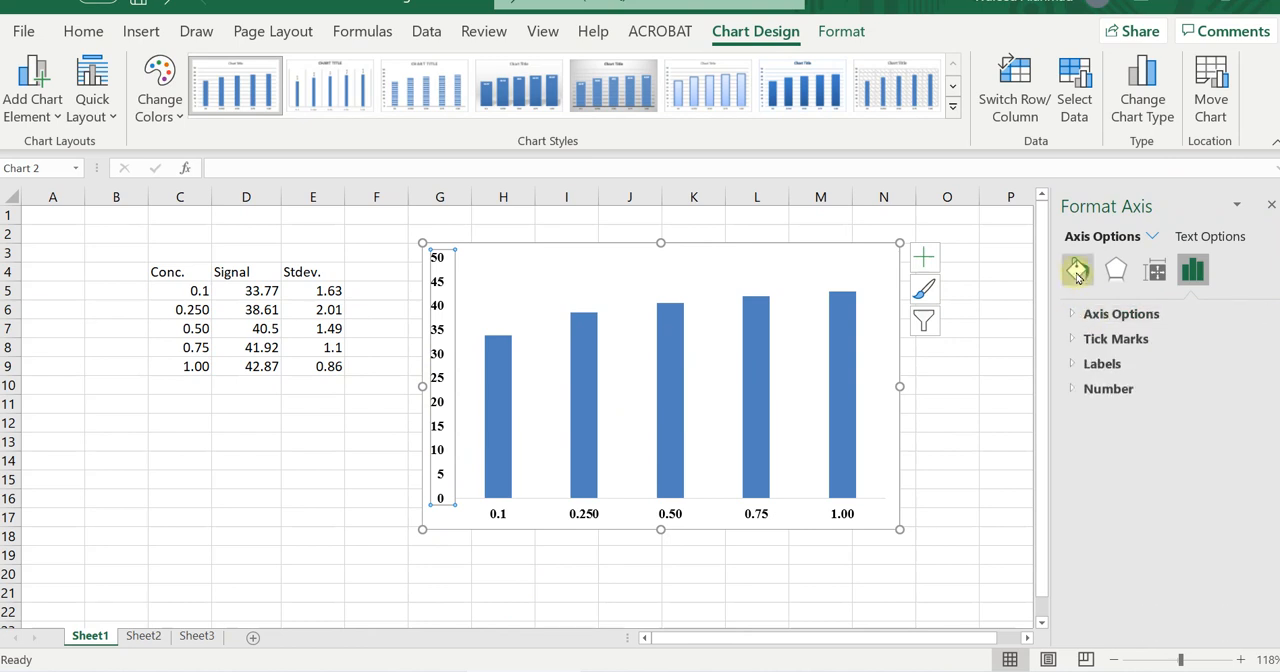
pyautogui.click(1077, 271)
pyautogui.click(1069, 340)
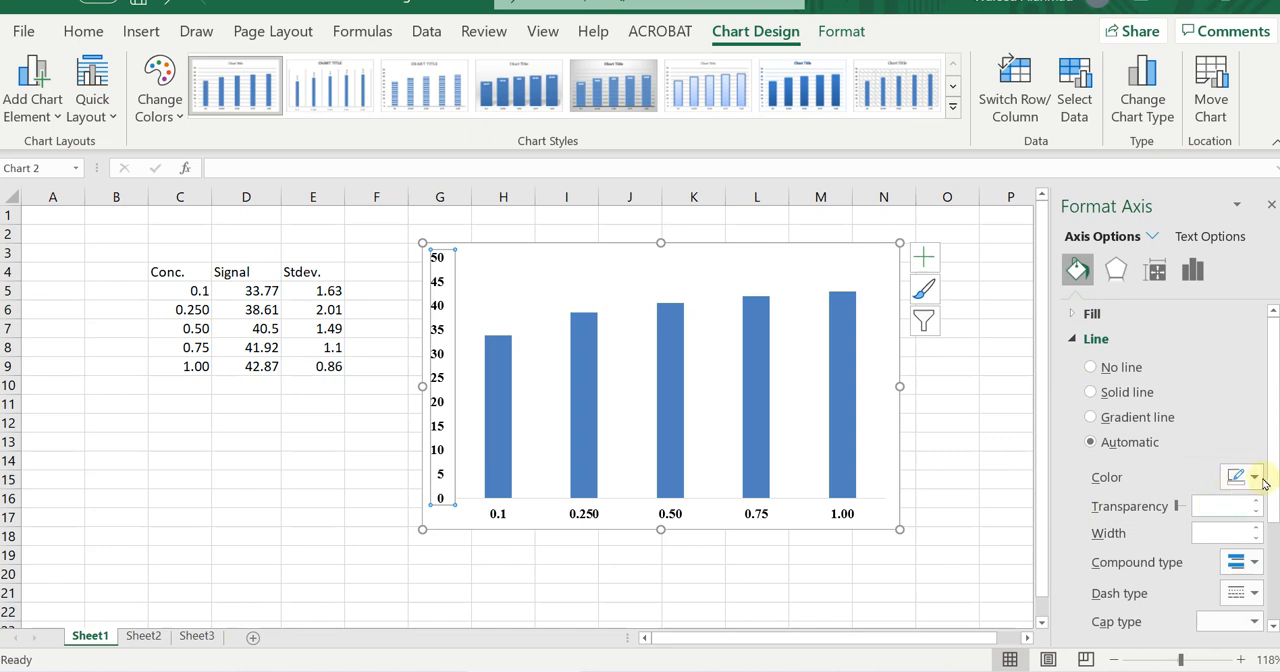
pyautogui.click(1255, 478)
pyautogui.click(1149, 291)
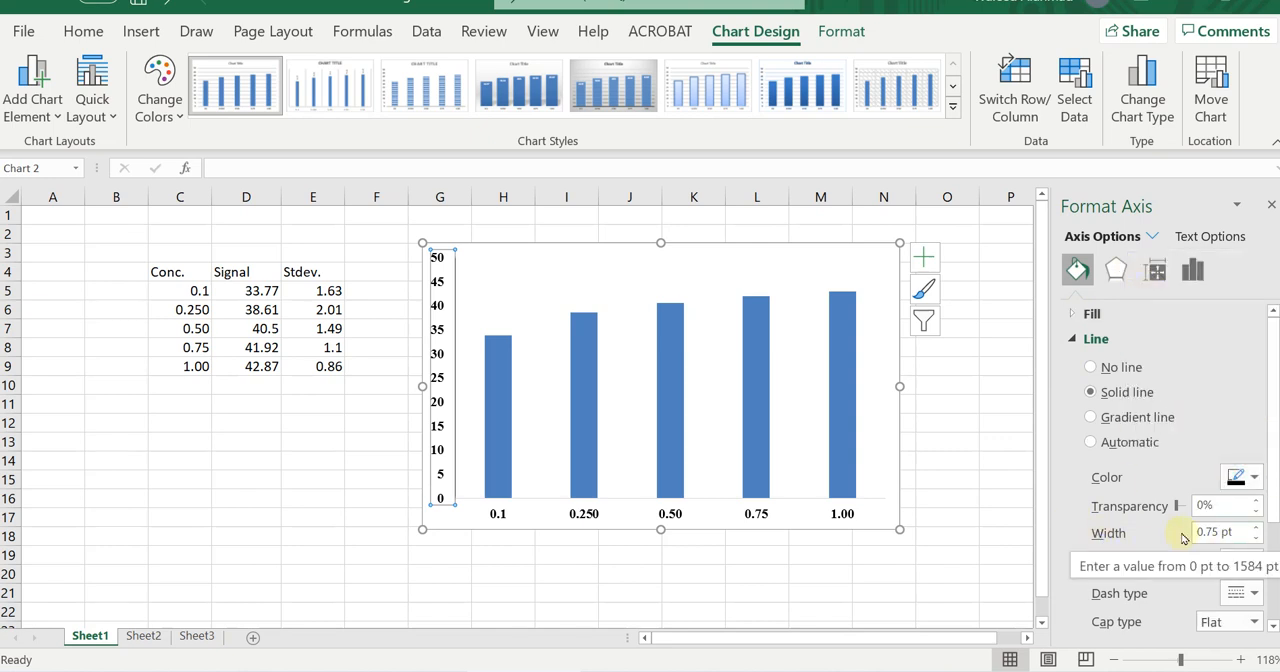
# Set the width of the vertical axis line to 1.5 pt.
pyautogui.click(1256, 530)
pyautogui.click(1256, 530)
pyautogui.click(1256, 530)
pyautogui.click(1256, 530)
pyautogui.click(1256, 530)
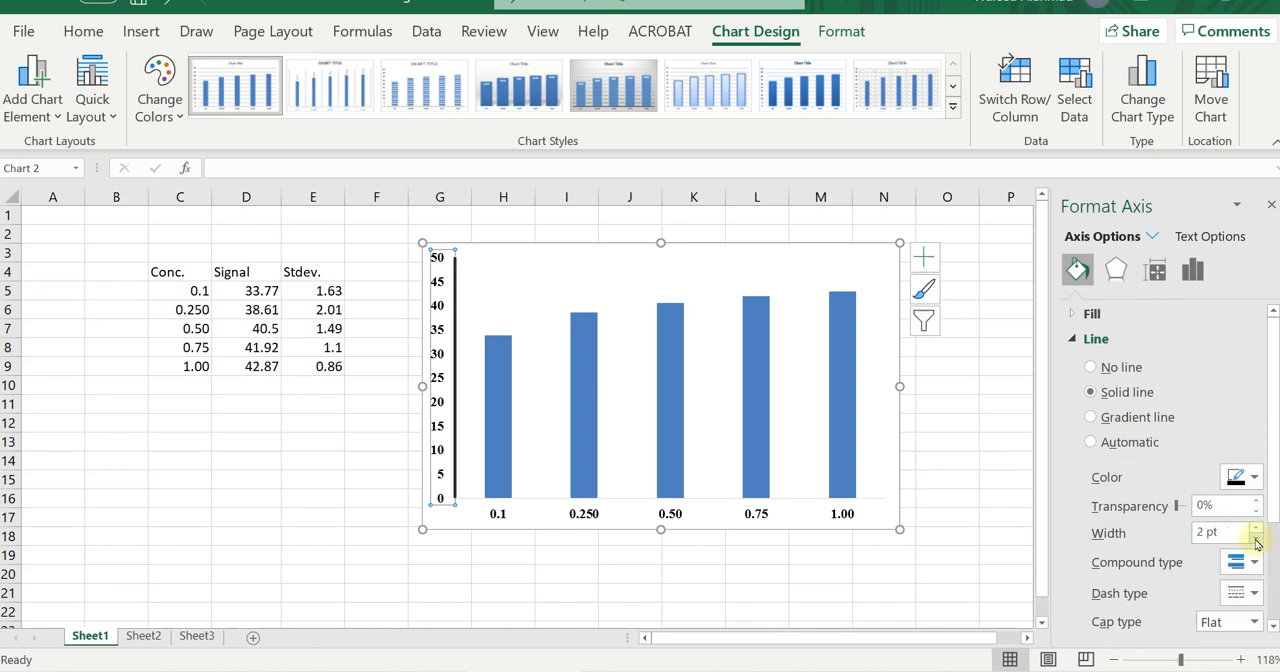
pyautogui.click(1256, 539)
pyautogui.click(1256, 539)
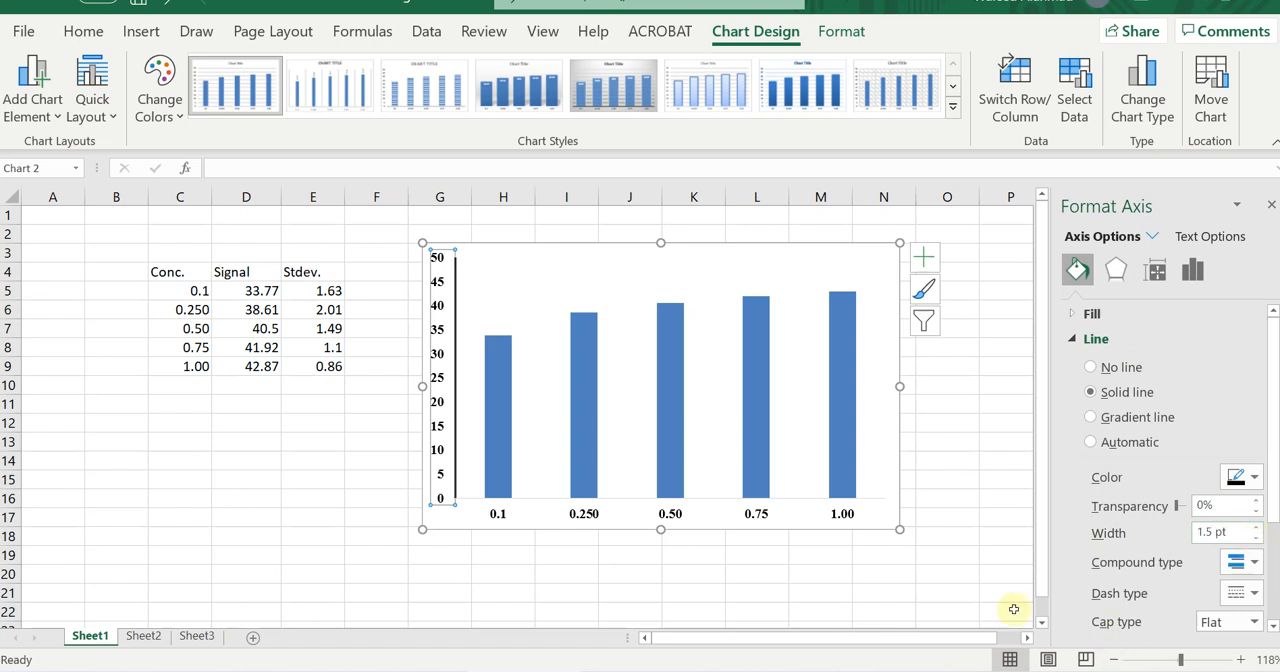
pyautogui.scroll(-2, 1133, 572)
pyautogui.scroll(-3, 1133, 572)
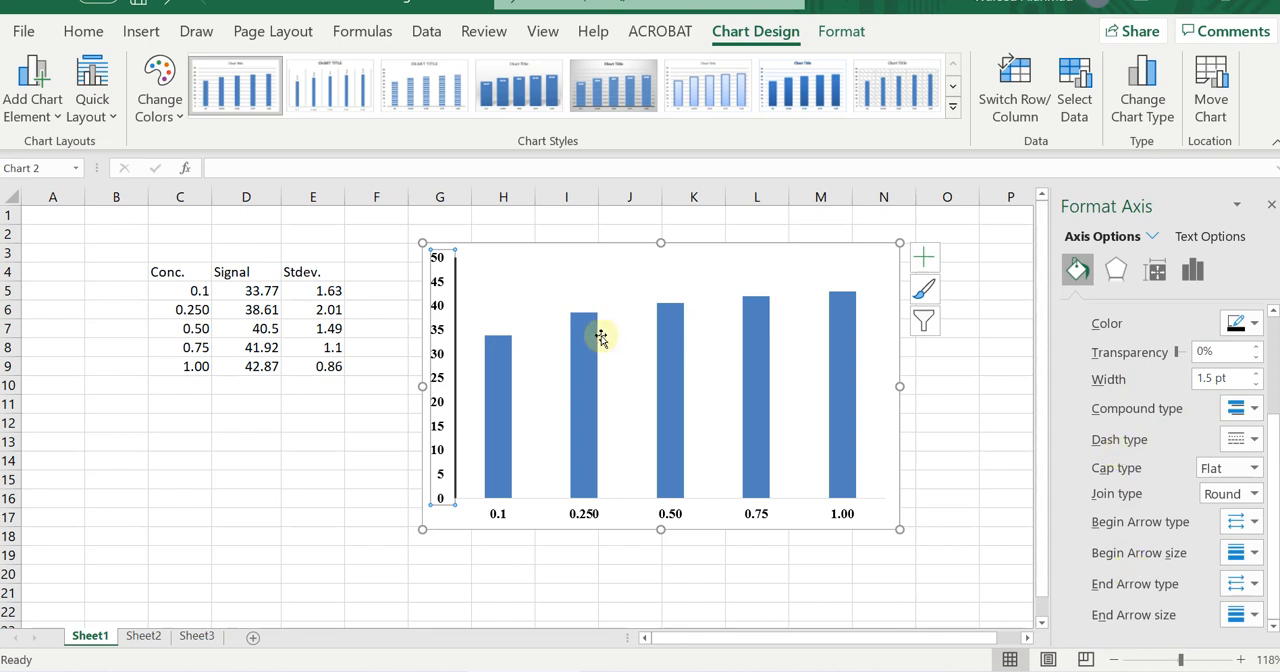
# Give the horizontal axis a black line with a width of 1.5 pt.
pyautogui.click(590, 516)
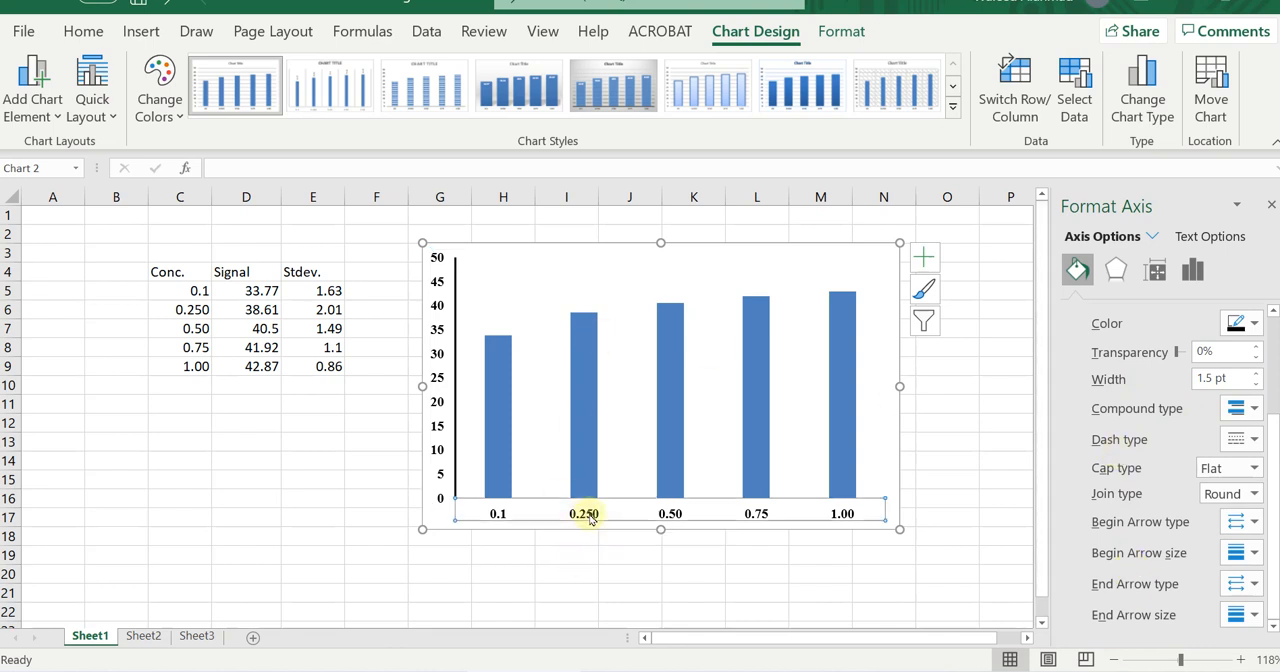
pyautogui.click(1253, 325)
pyautogui.click(1153, 376)
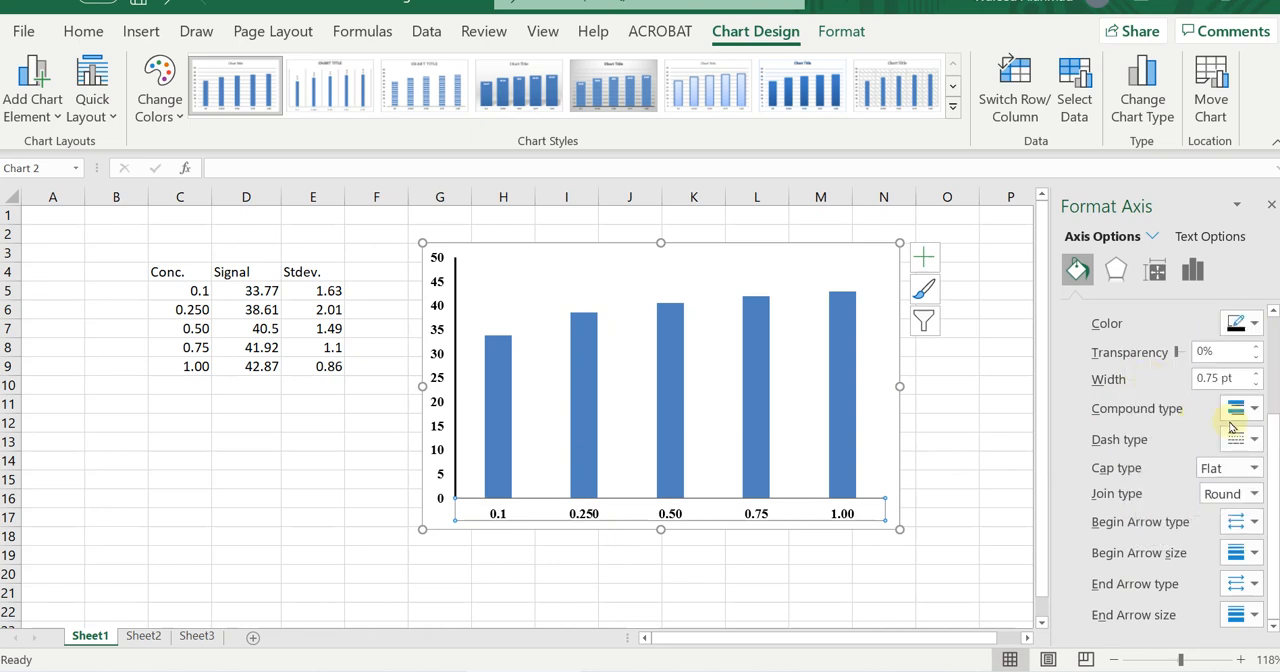
pyautogui.click(1256, 373)
pyautogui.click(1257, 373)
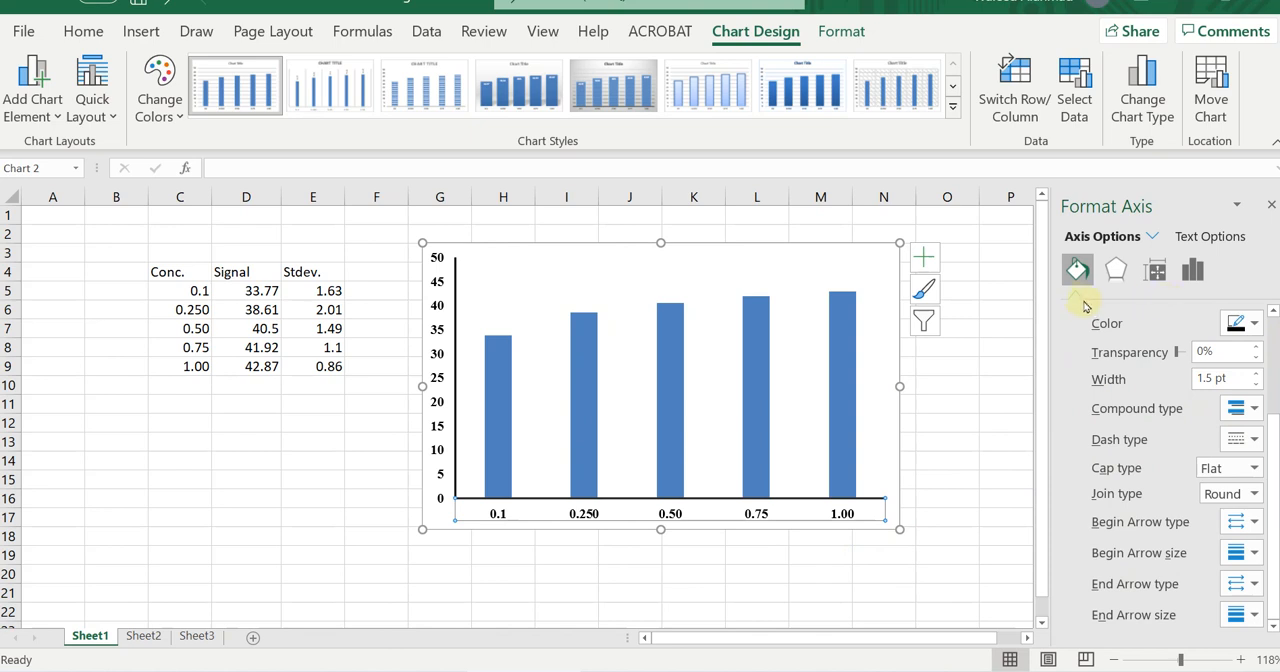
# Set the major tick marks of the horizontal axis to Inside.
pyautogui.click(1192, 270)
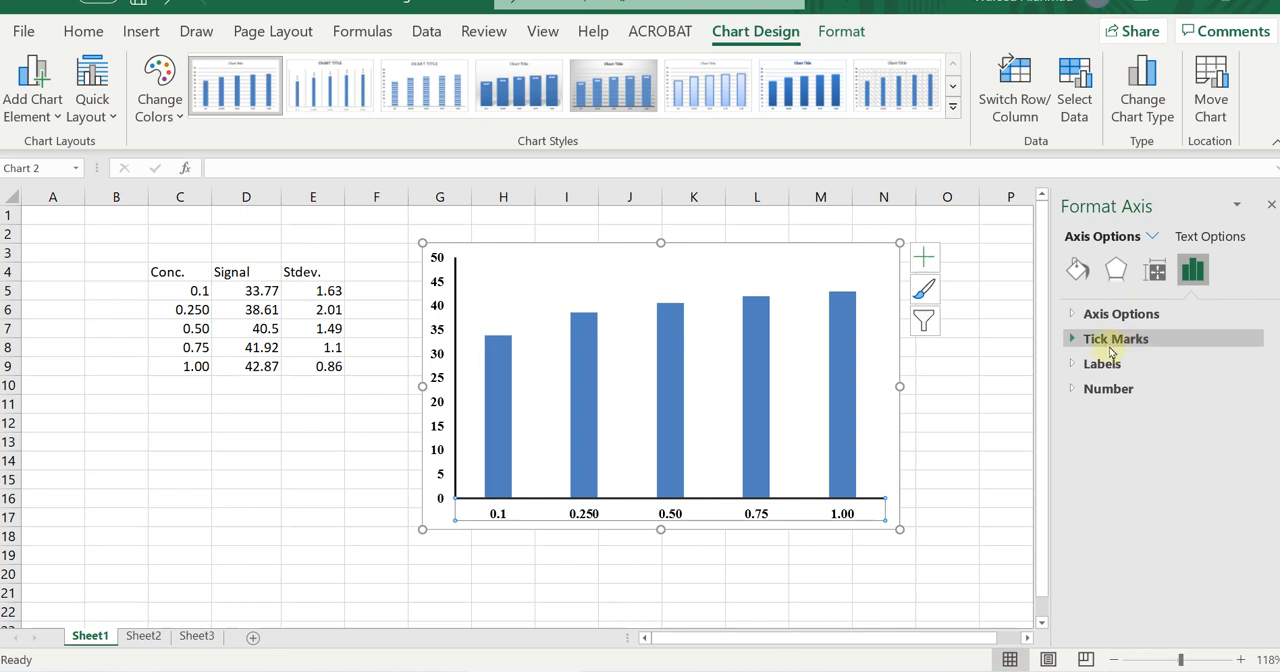
pyautogui.click(1074, 341)
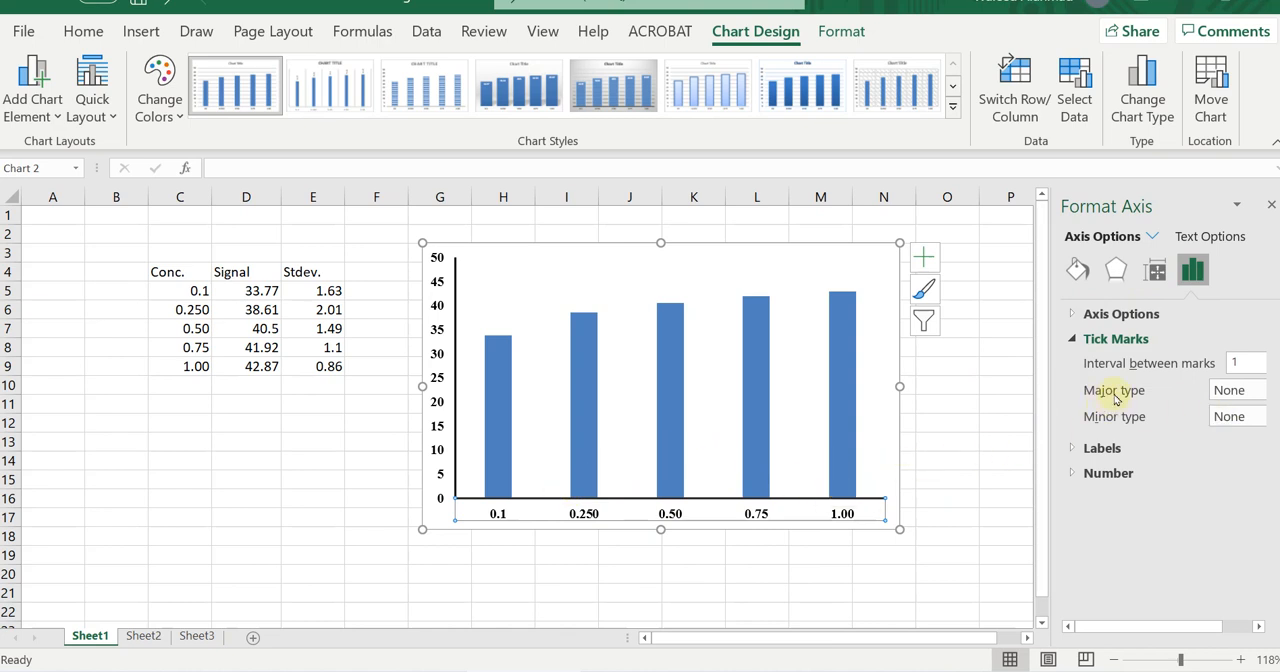
pyautogui.click(1247, 399)
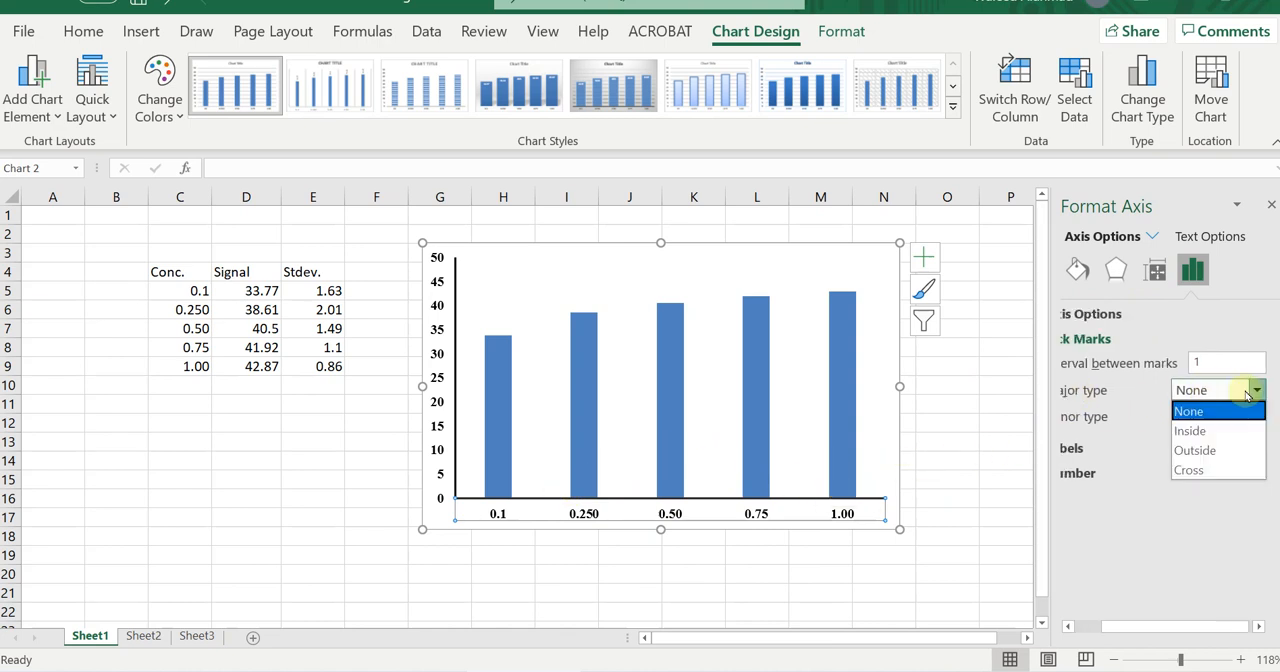
pyautogui.click(1192, 432)
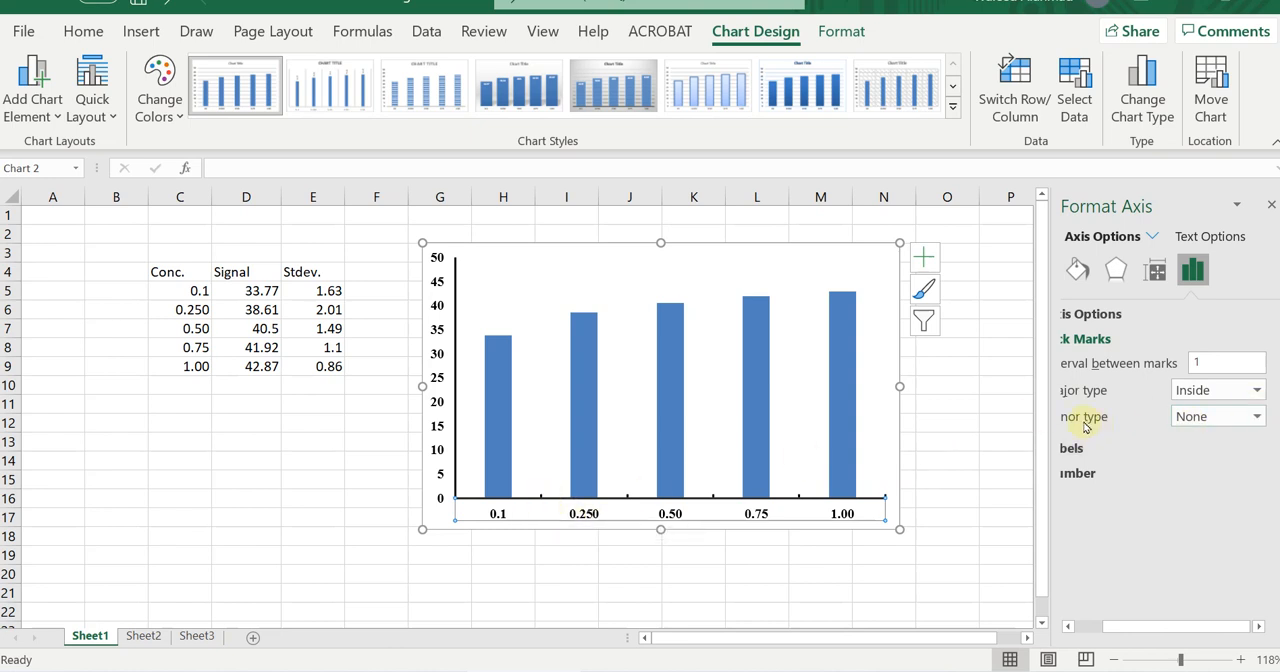
# Set the major tick marks of the vertical axis to Outside.
pyautogui.click(438, 357)
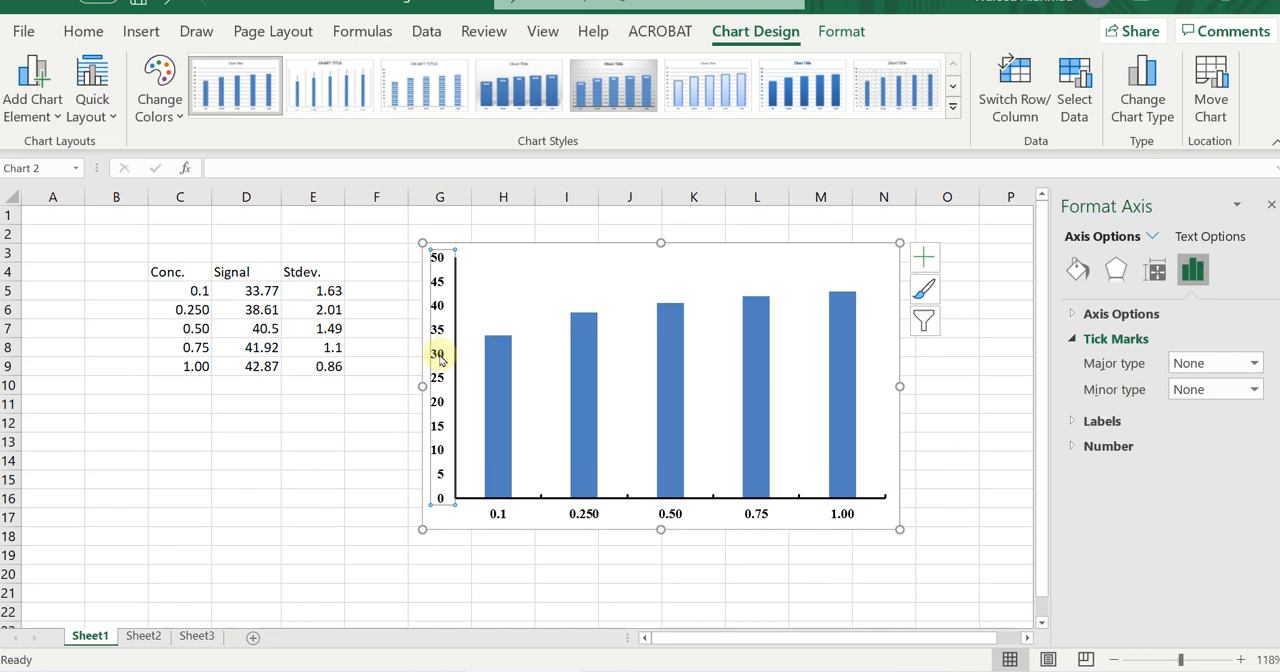
pyautogui.click(1230, 365)
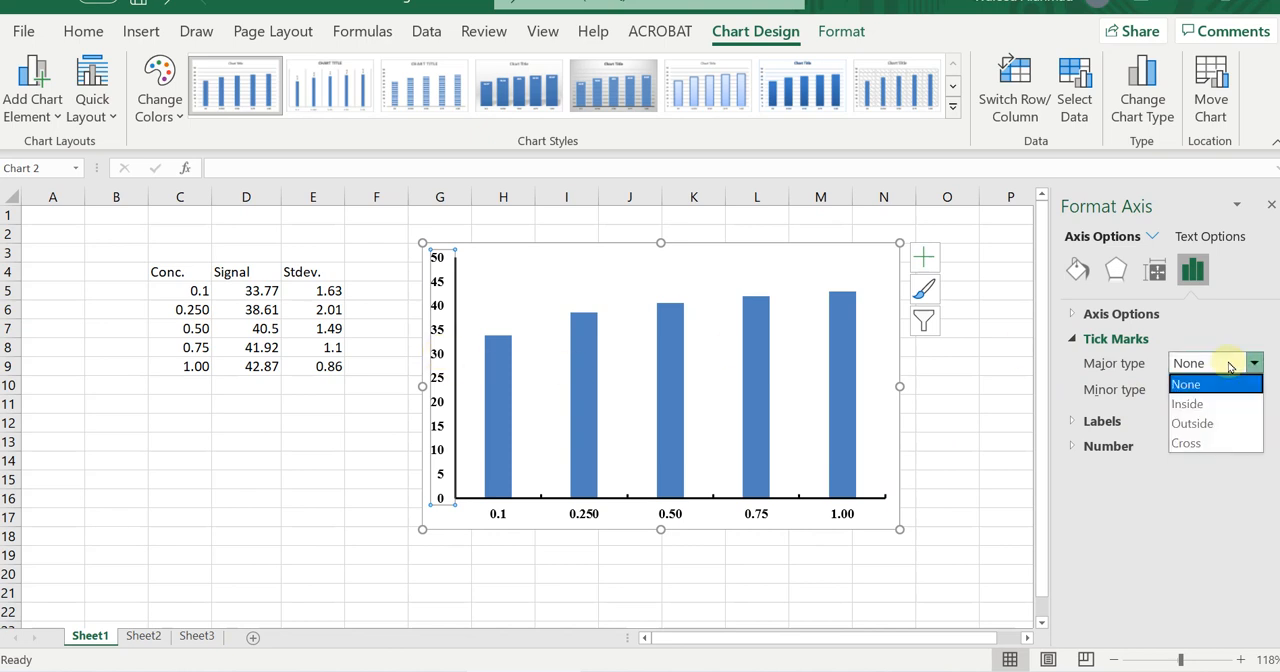
pyautogui.click(1197, 426)
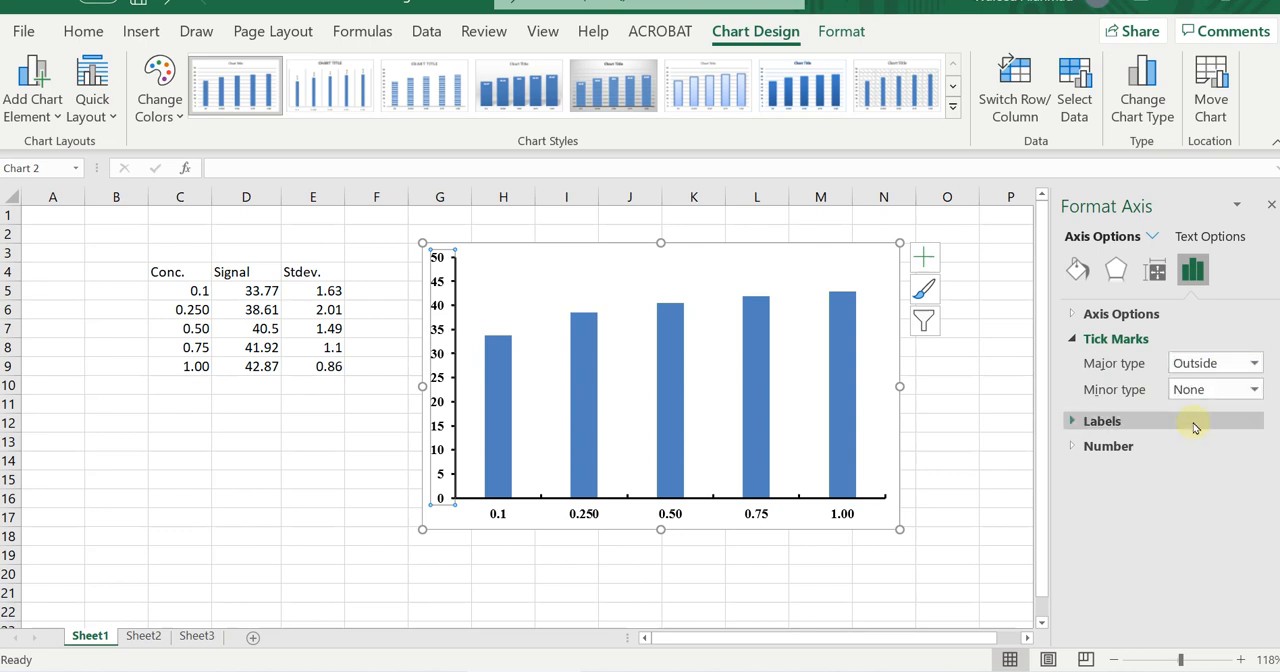
pyautogui.click(526, 573)
# Remove the outline around the chart area.
pyautogui.click(670, 251)
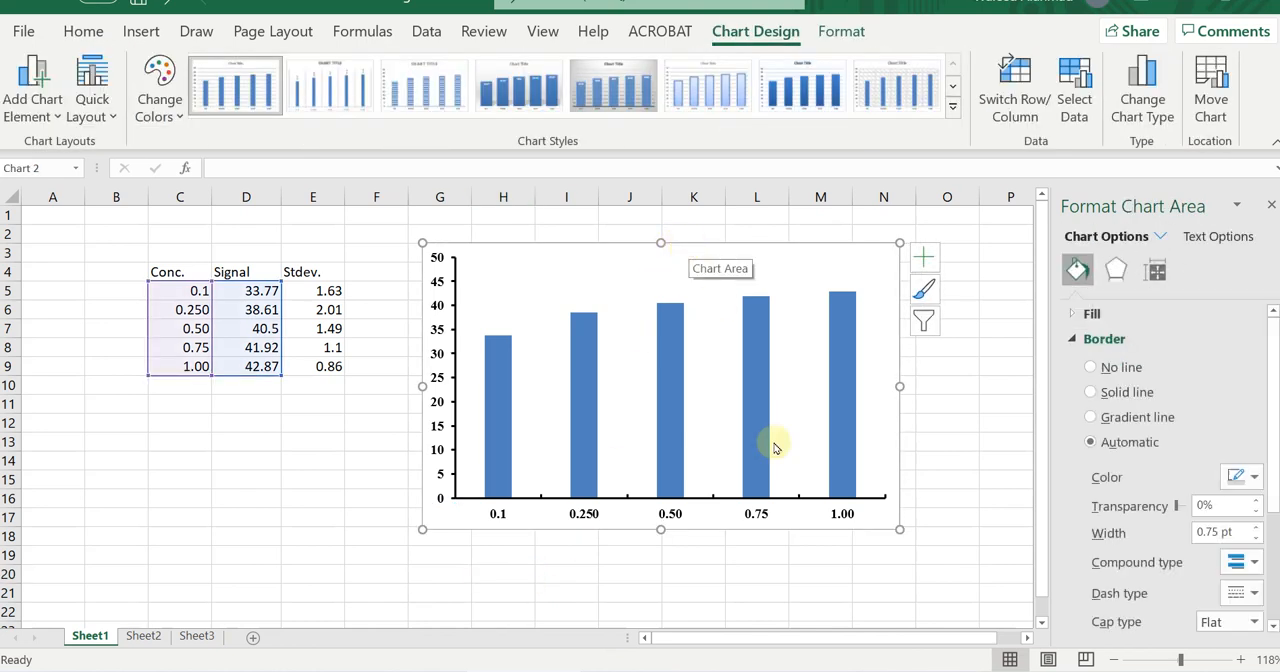
pyautogui.click(823, 596)
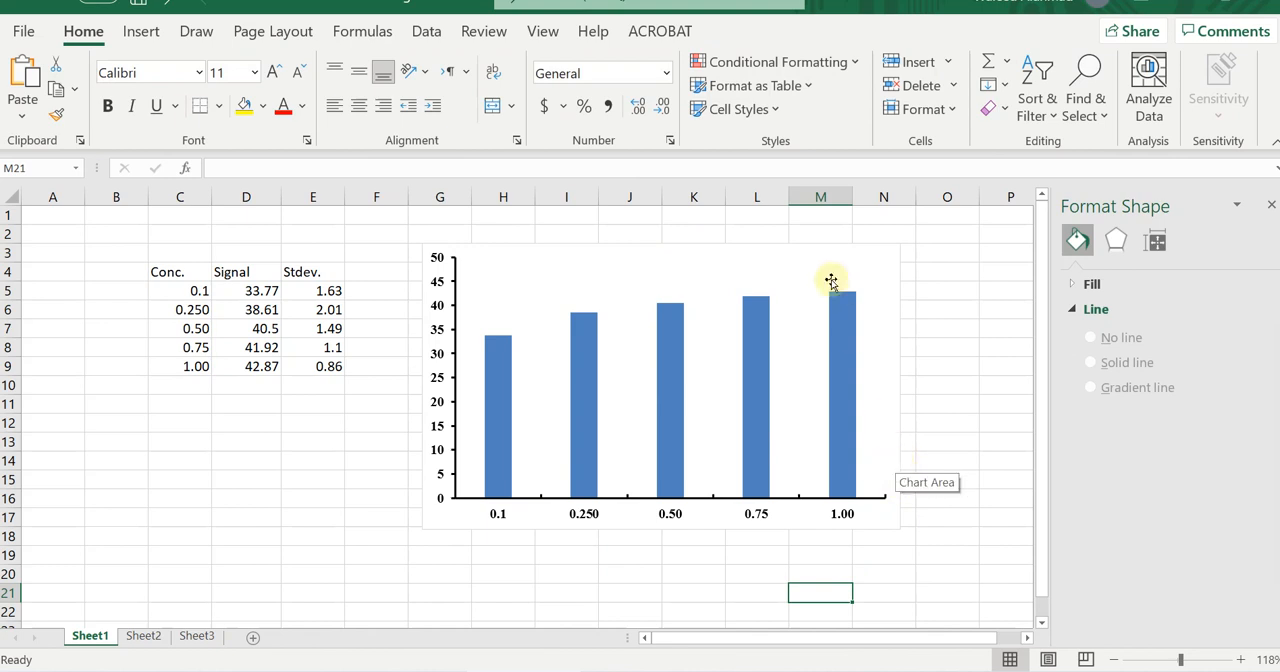
pyautogui.click(813, 252)
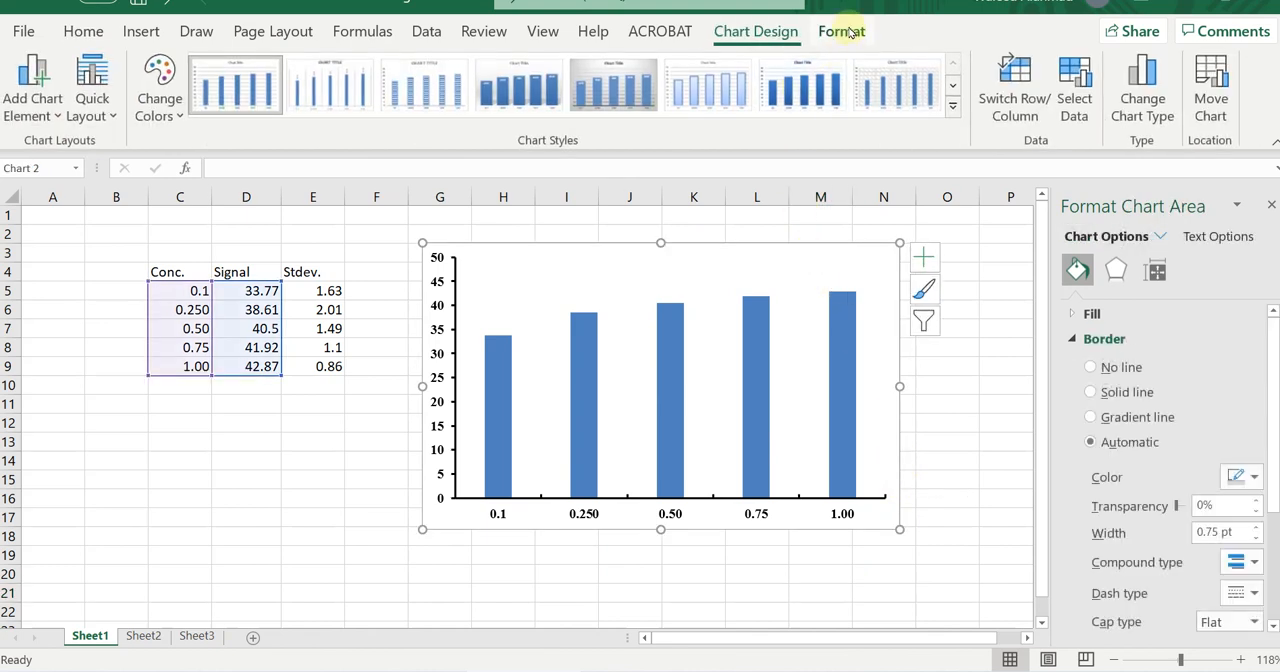
pyautogui.click(841, 32)
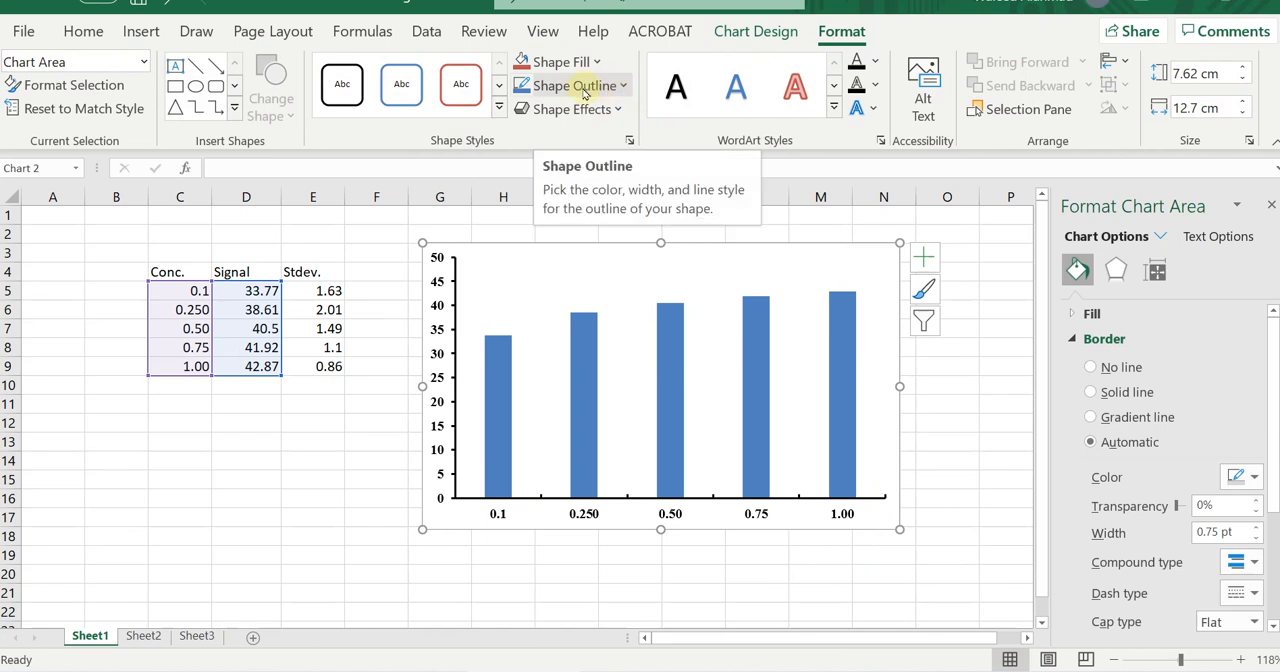
pyautogui.click(630, 92)
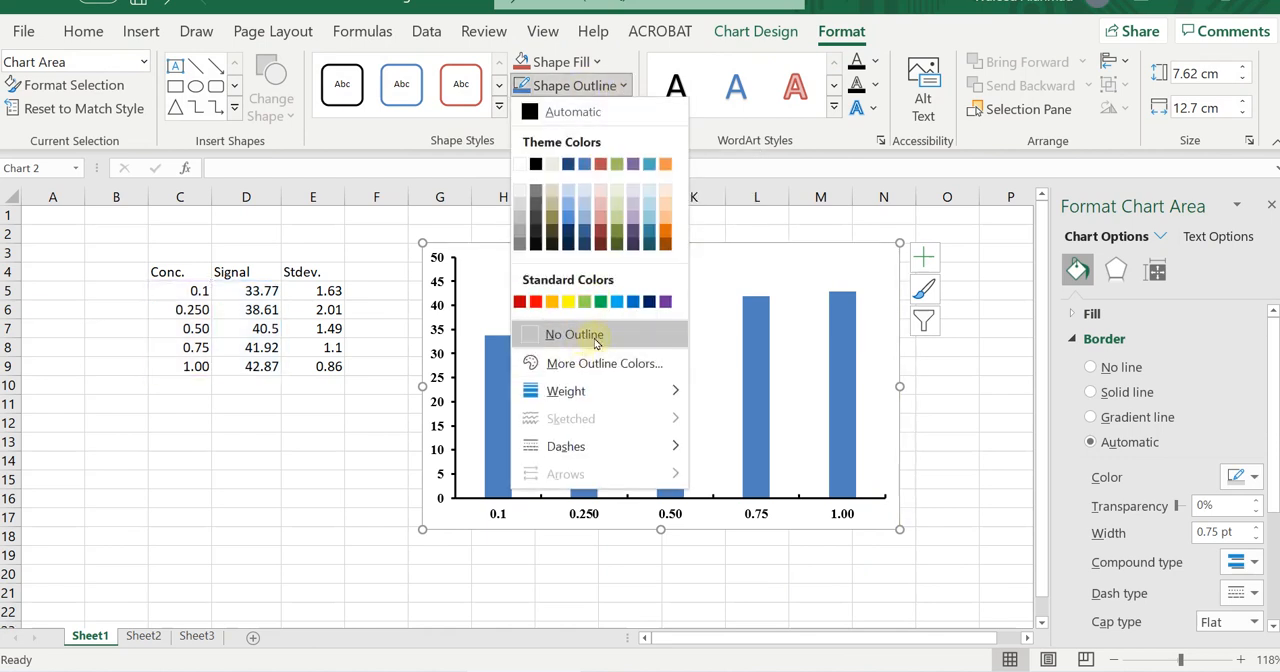
pyautogui.click(596, 342)
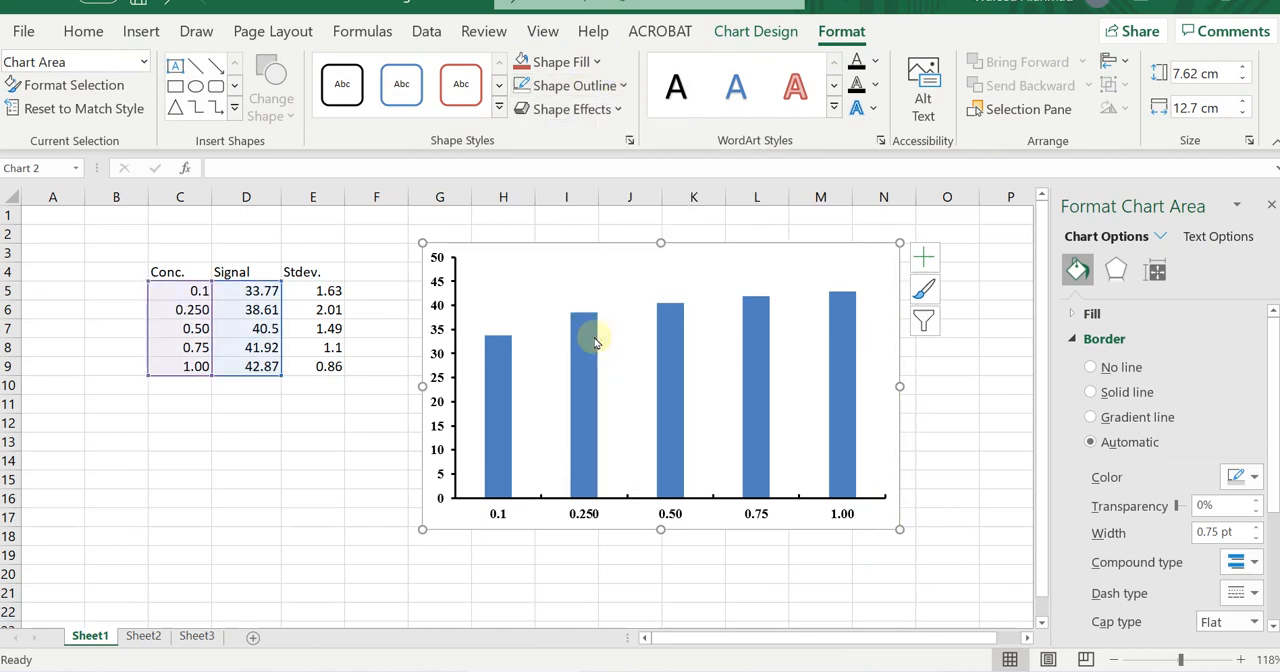
pyautogui.click(946, 478)
pyautogui.click(693, 250)
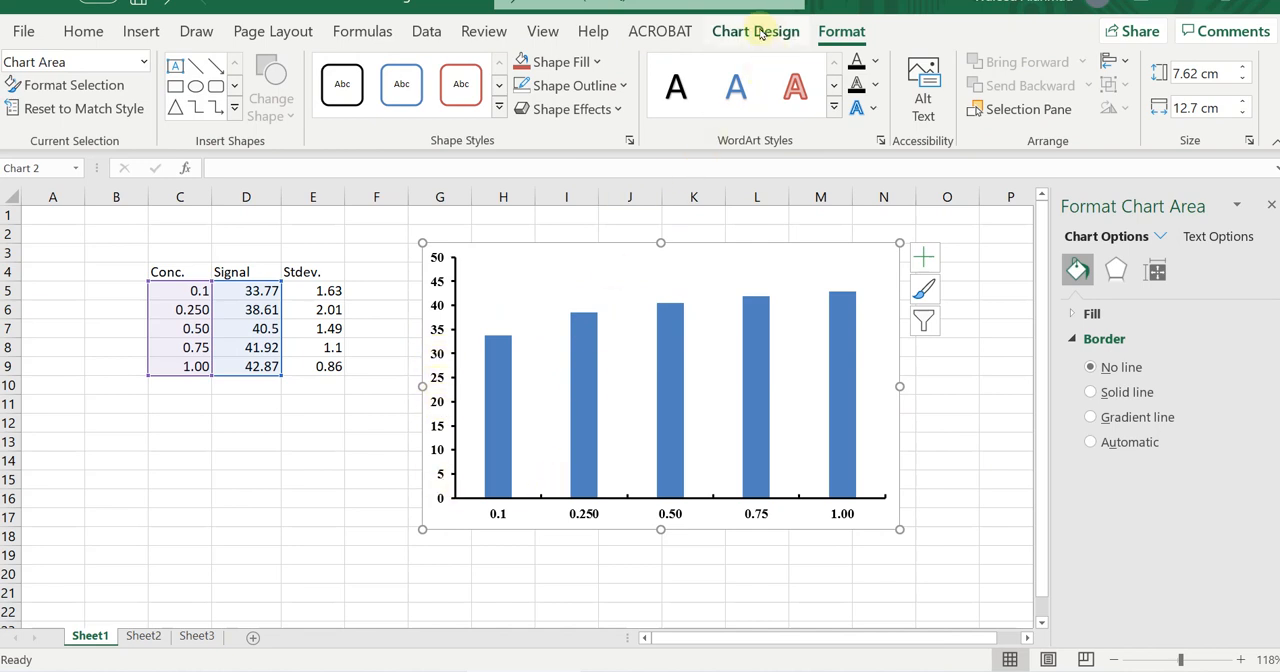
pyautogui.click(960, 500)
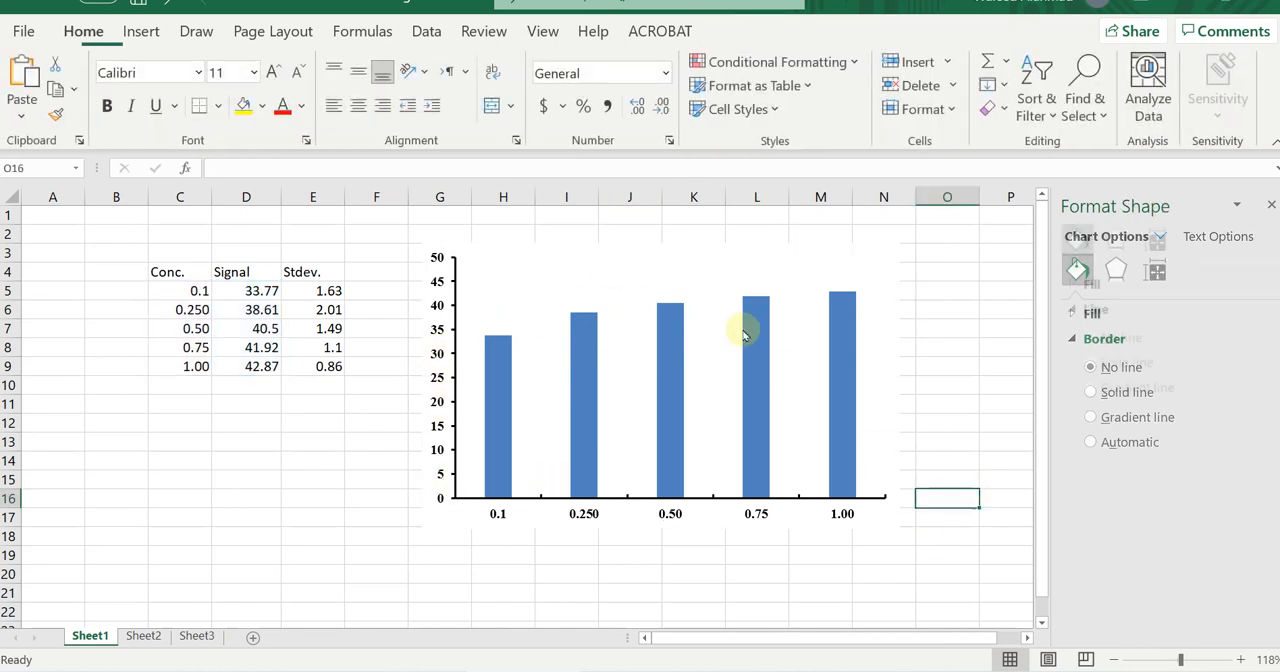
# Add primary horizontal and primary vertical axis titles to the chart.
pyautogui.click(728, 250)
pyautogui.click(756, 32)
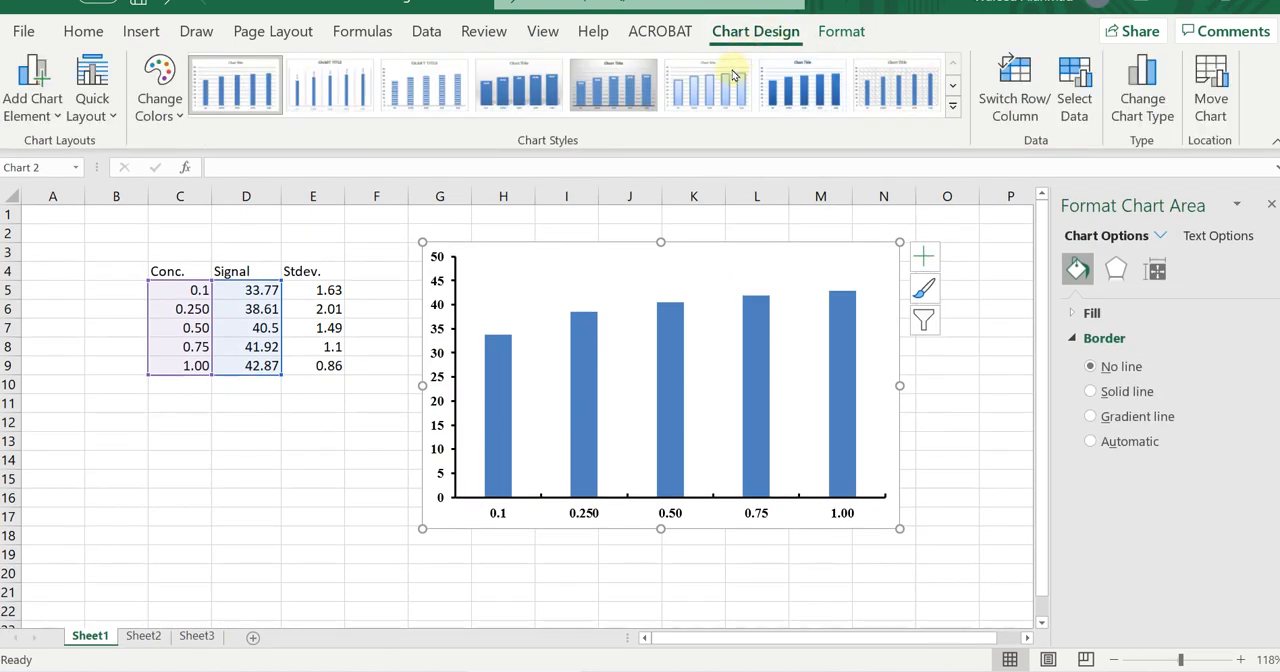
pyautogui.click(32, 105)
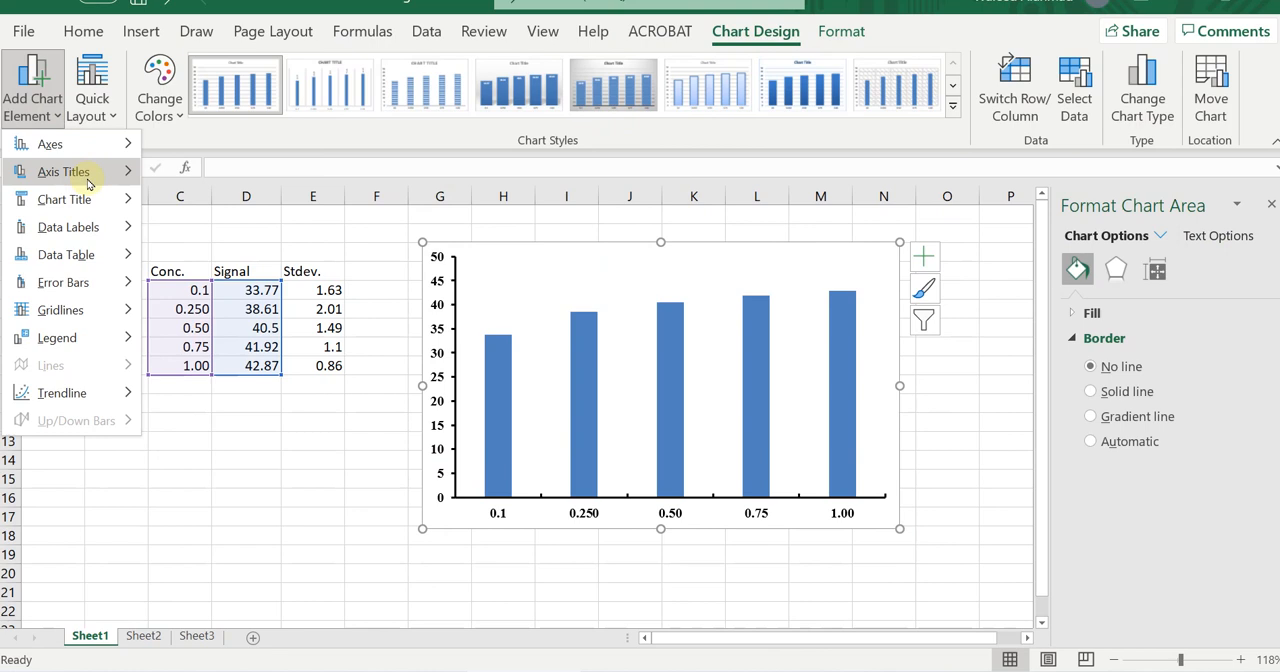
pyautogui.moveTo(89, 181)
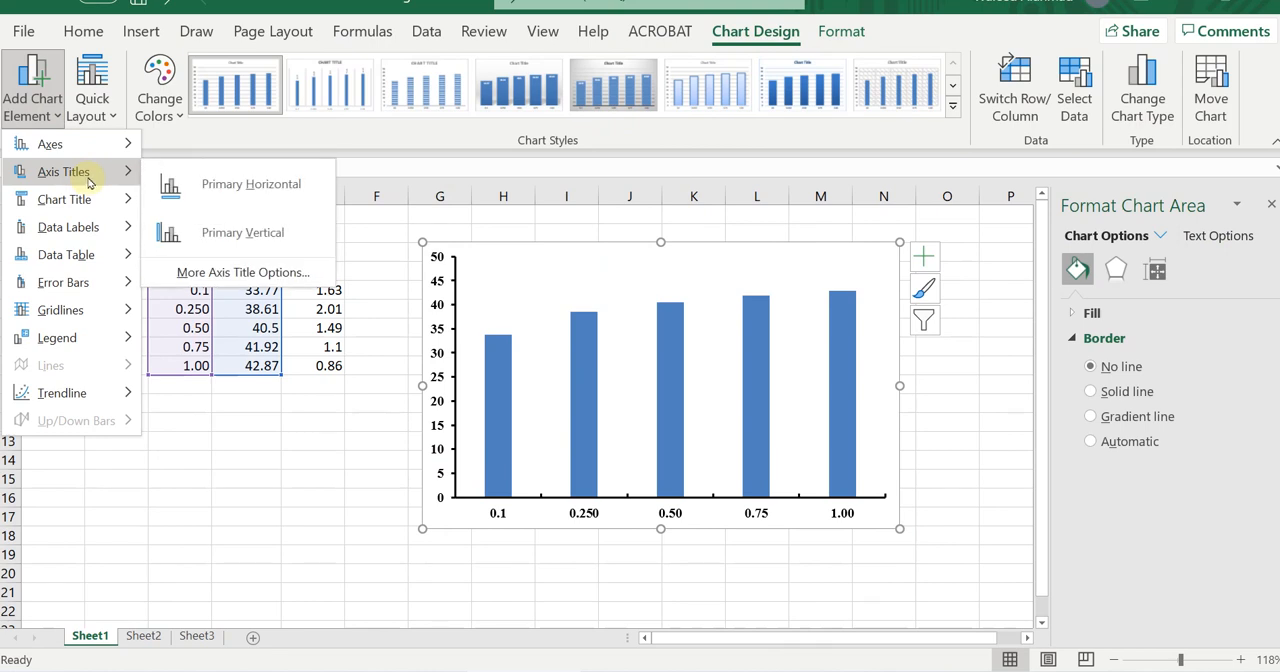
pyautogui.click(241, 186)
pyautogui.click(32, 100)
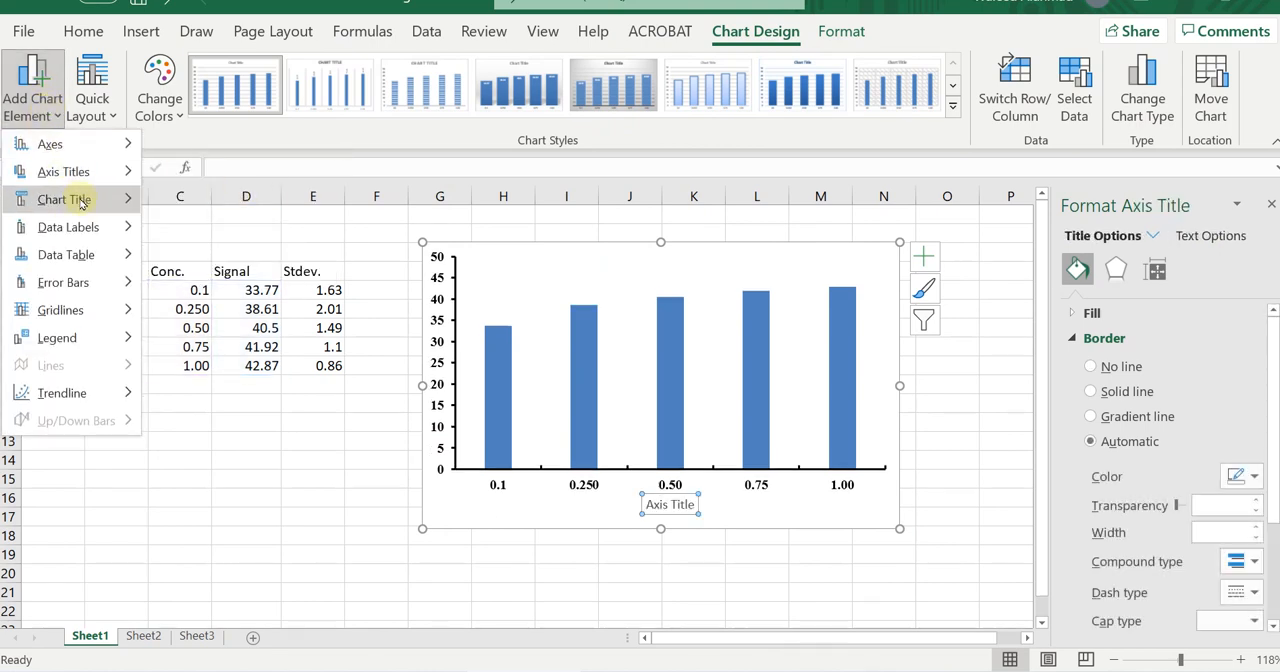
pyautogui.moveTo(86, 172)
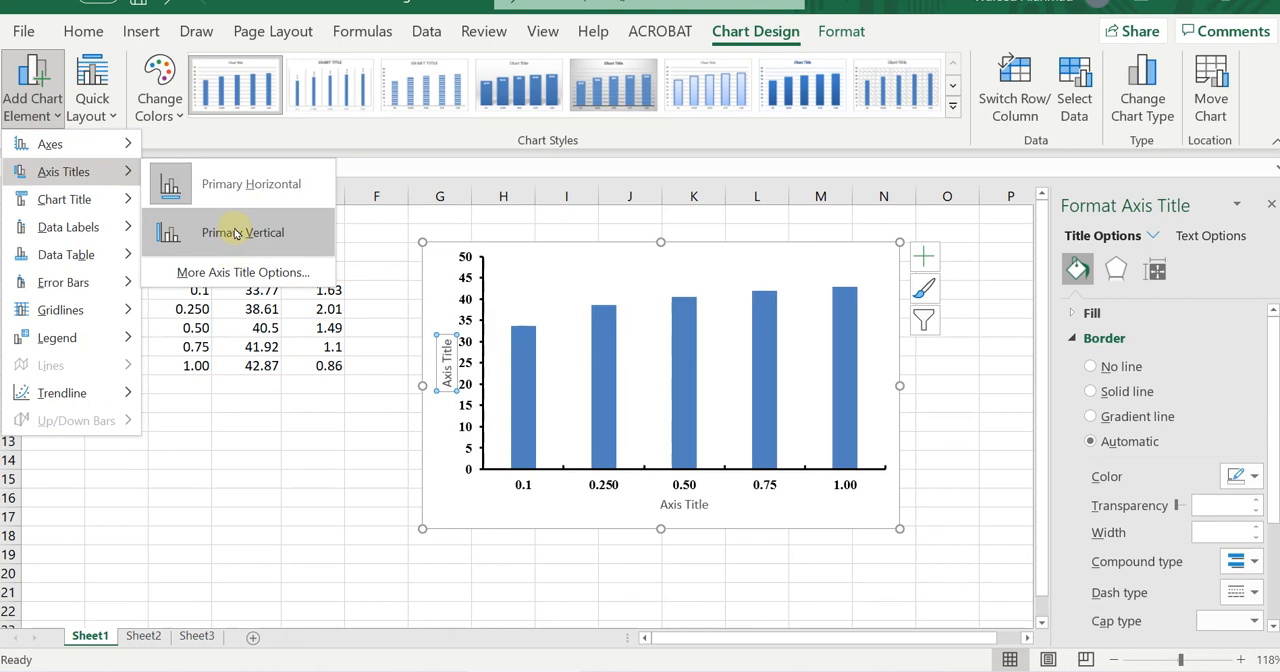
pyautogui.click(237, 233)
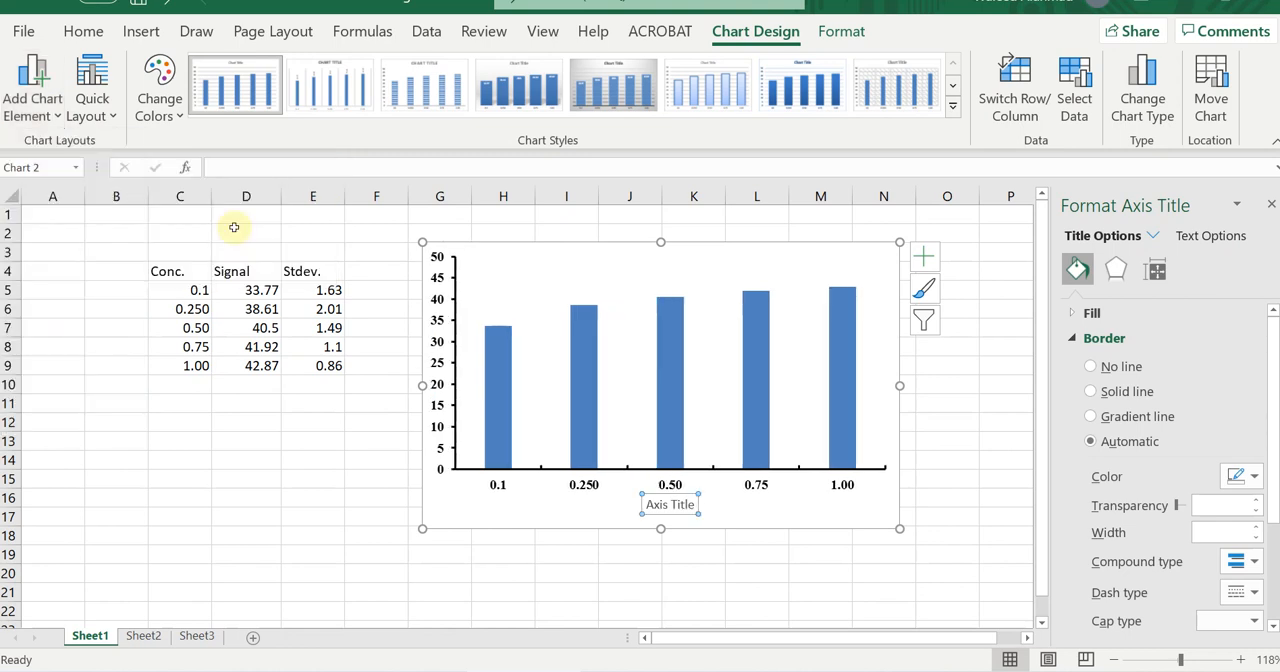
# Replace the placeholder text of the horizontal axis title with "Conc. (mM)".
pyautogui.click(686, 506)
pyautogui.doubleClick(686, 505)
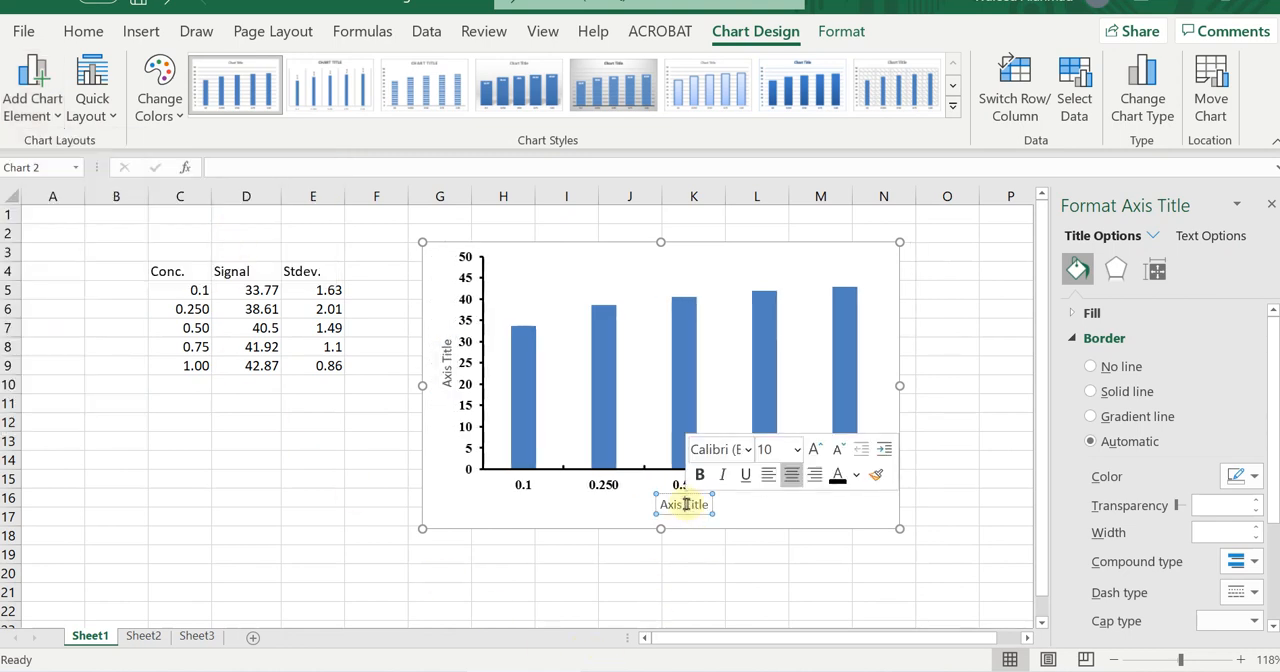
pyautogui.tripleClick(686, 507)
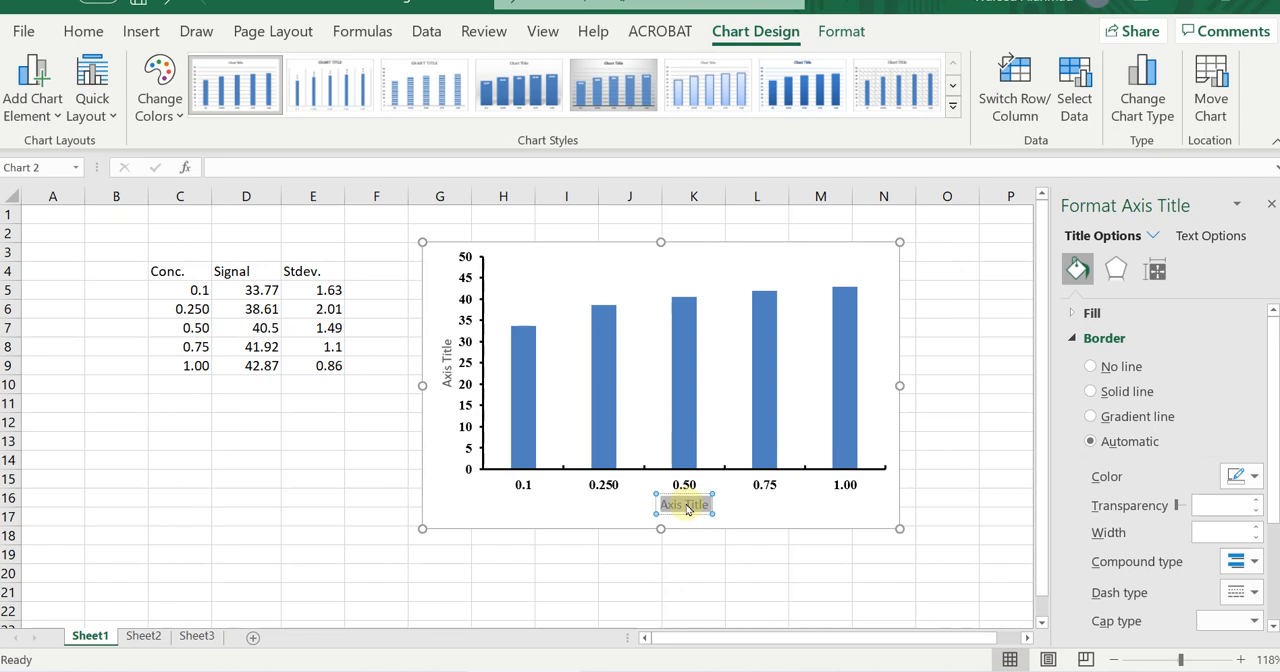
pyautogui.press('BackSpace')
pyautogui.write('Conce')
pyautogui.press('BackSpace')
pyautogui.write('.')
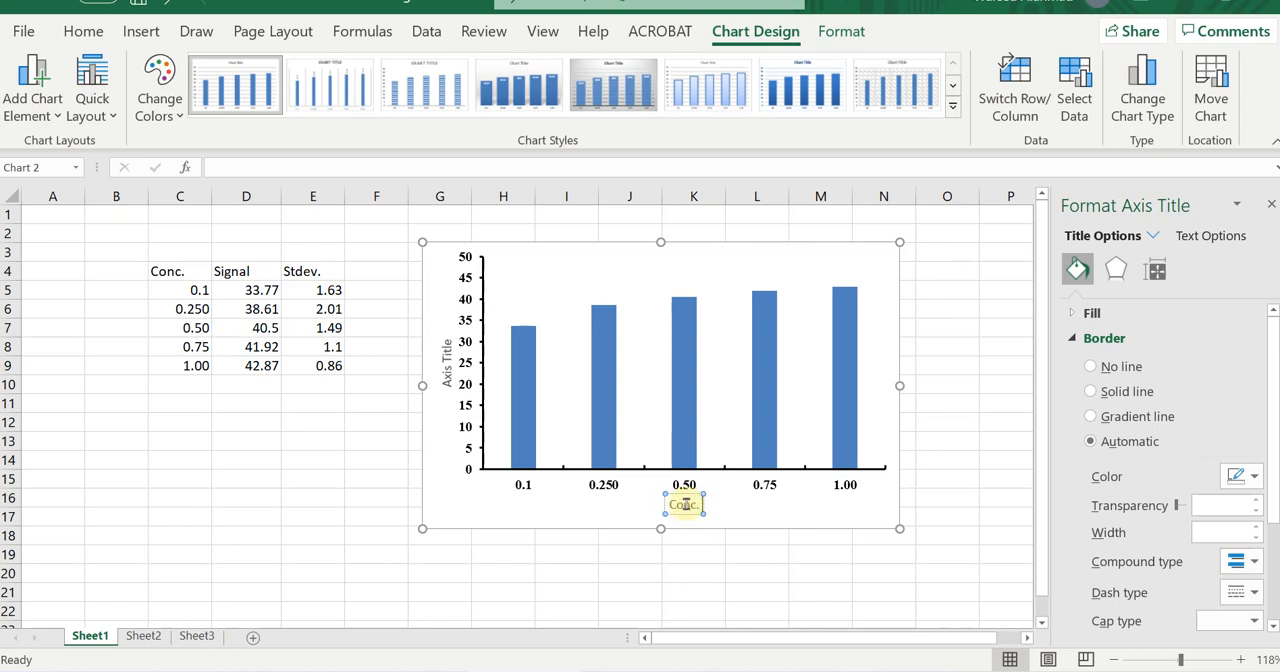
pyautogui.write(' (mM)')
# Make the whole text of the horizontal axis title bold and black.
pyautogui.tripleClick(686, 505)
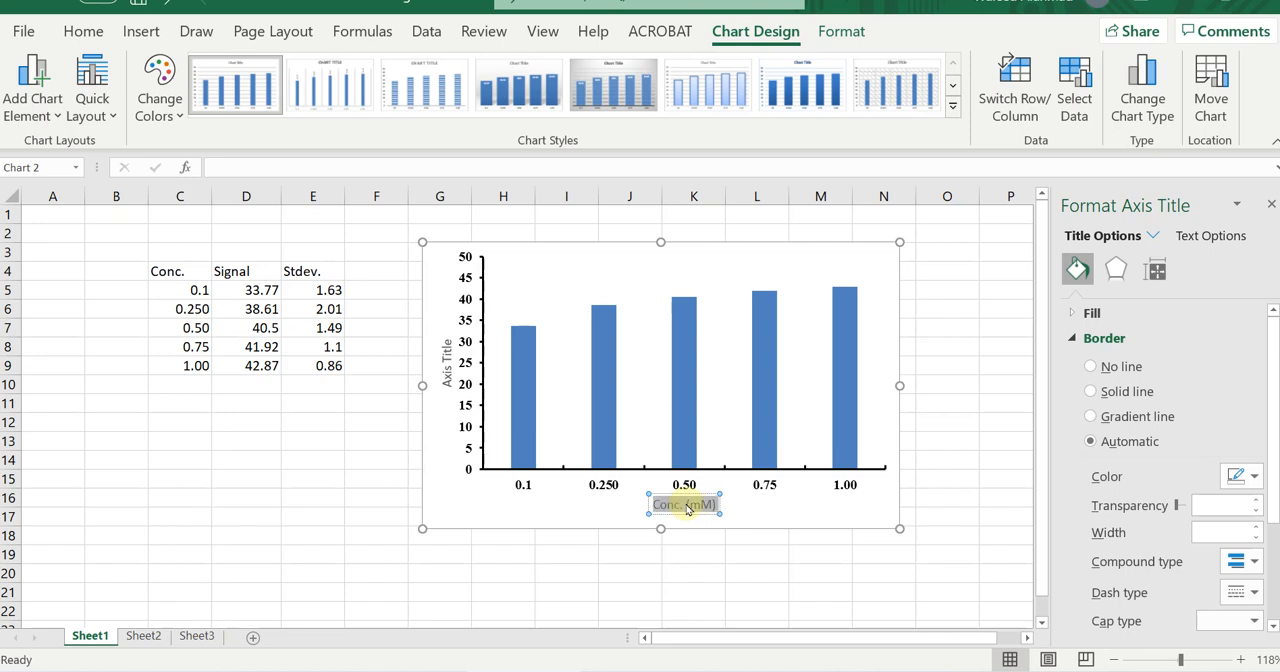
pyautogui.click(83, 33)
pyautogui.click(107, 106)
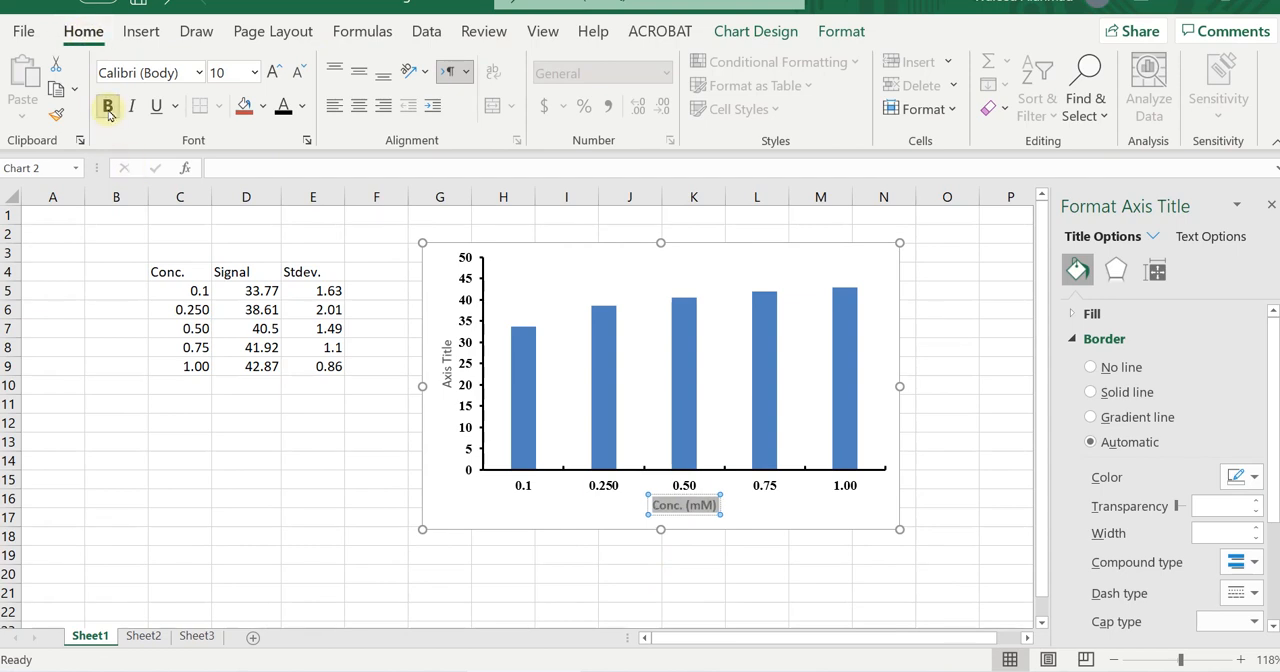
pyautogui.click(301, 106)
pyautogui.click(296, 185)
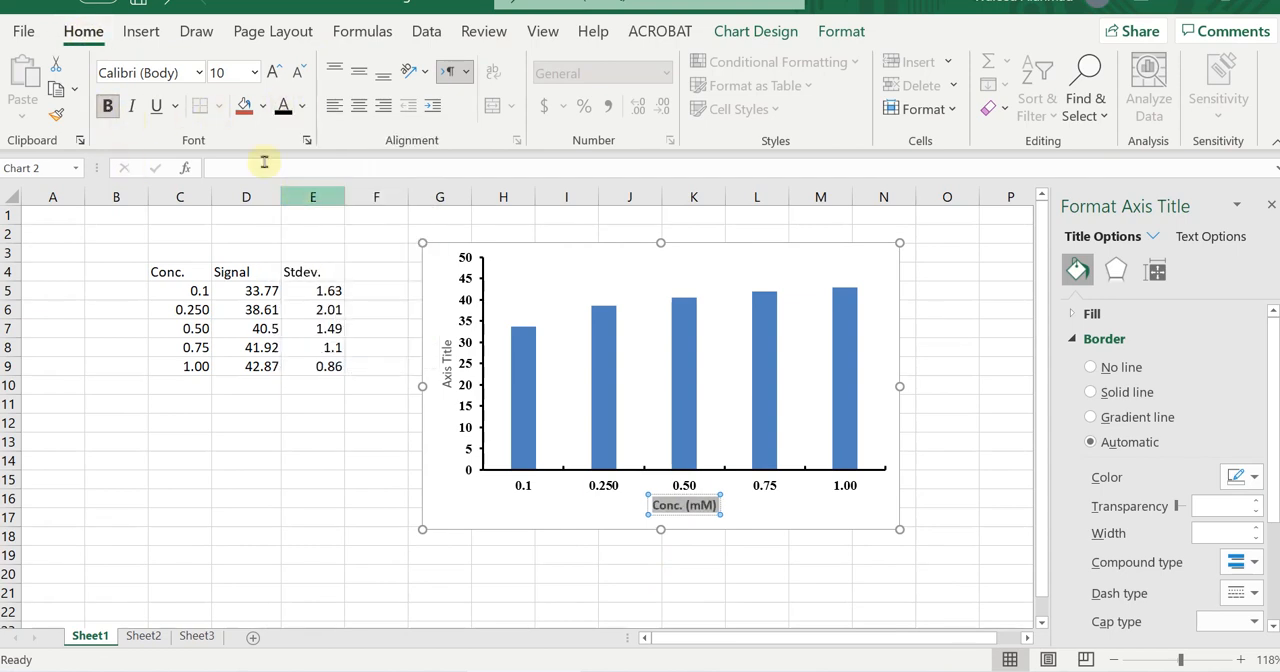
# Set the horizontal axis title's font to Times New Roman at size 12.
pyautogui.click(200, 73)
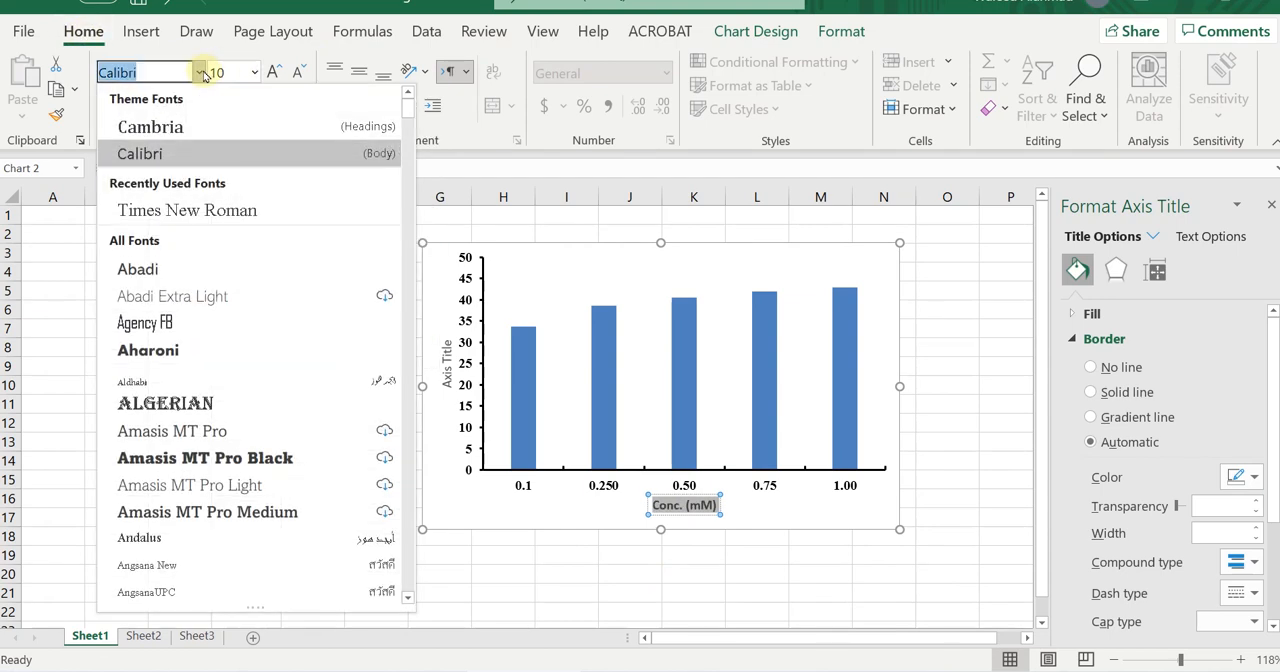
pyautogui.write('Times New Rom')
pyautogui.press('Return')
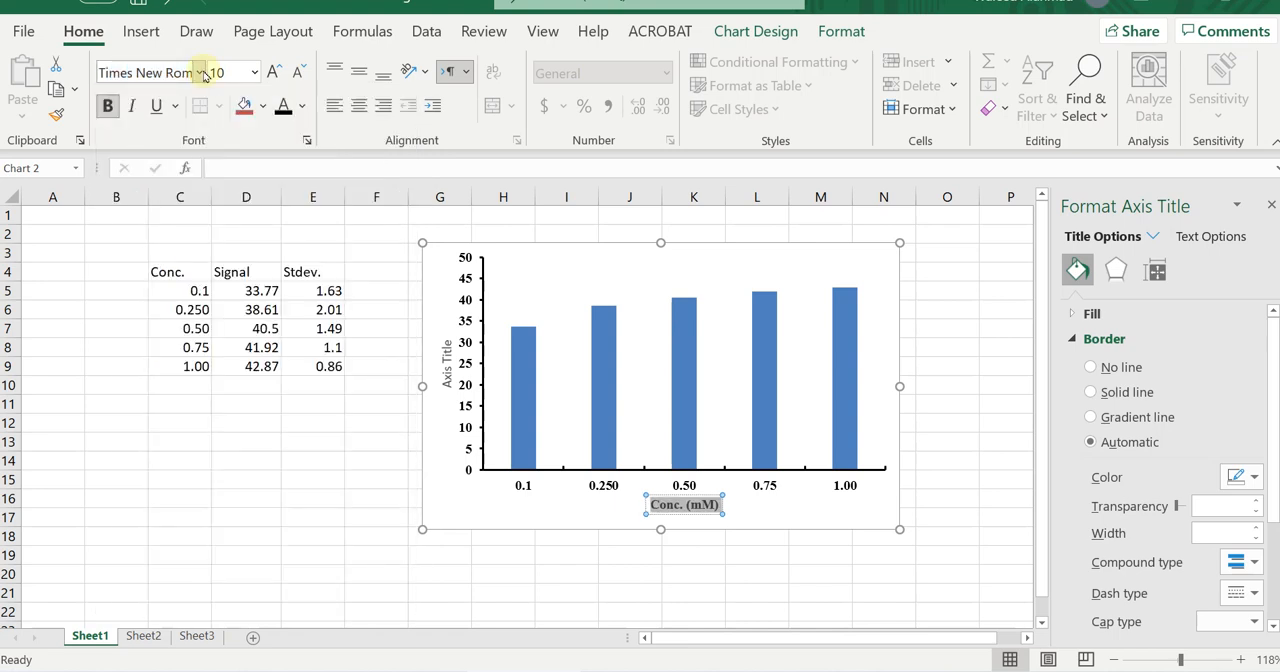
pyautogui.click(275, 72)
pyautogui.click(275, 72)
pyautogui.click(275, 72)
pyautogui.click(607, 543)
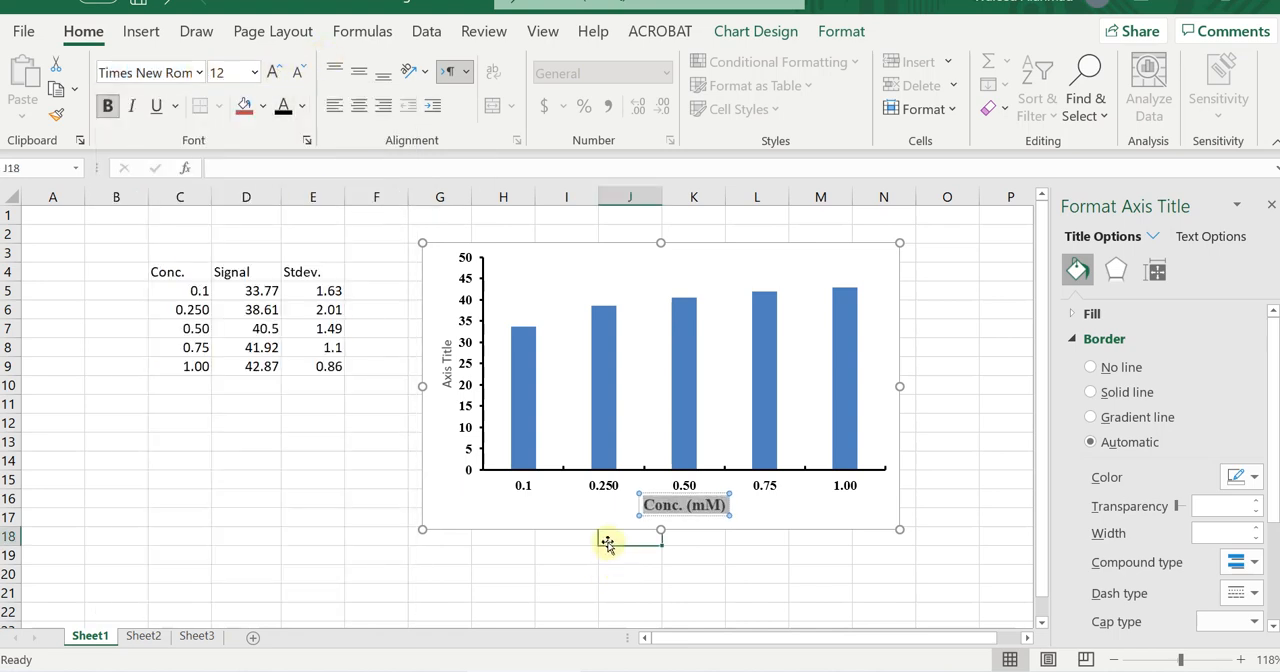
# Shift the "Conc. (mM)" title slightly to the left beneath the horizontal axis labels.
pyautogui.click(661, 509)
pyautogui.click(652, 517)
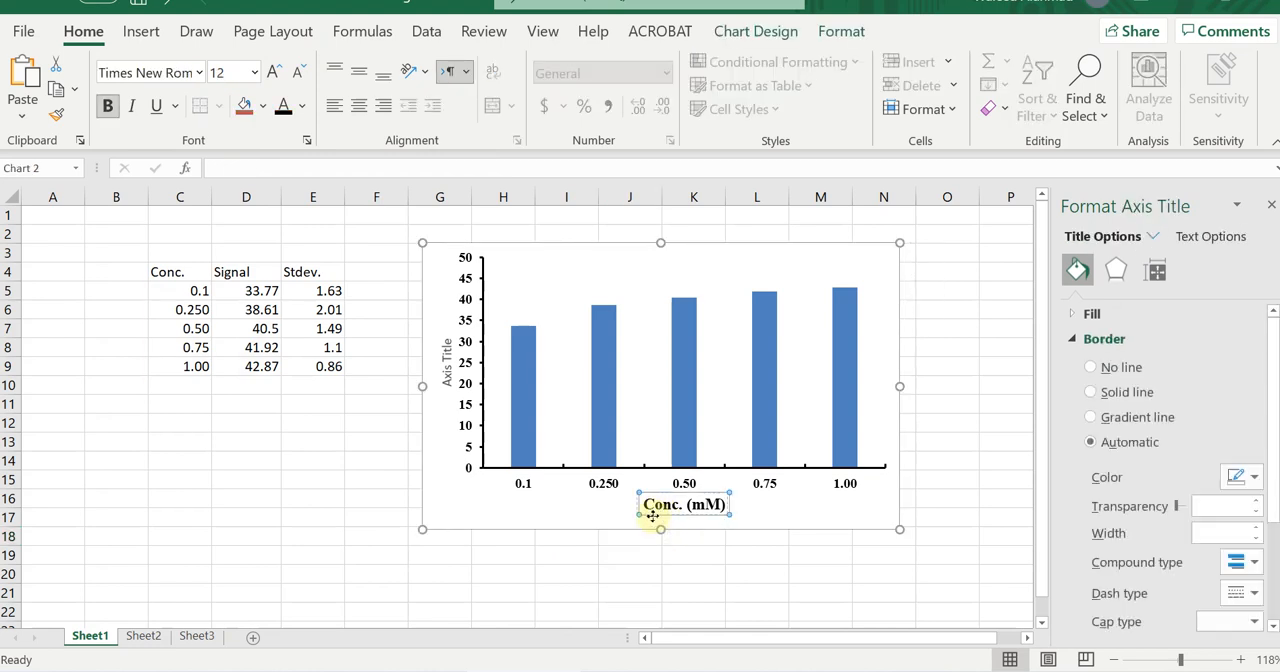
pyautogui.click(612, 553)
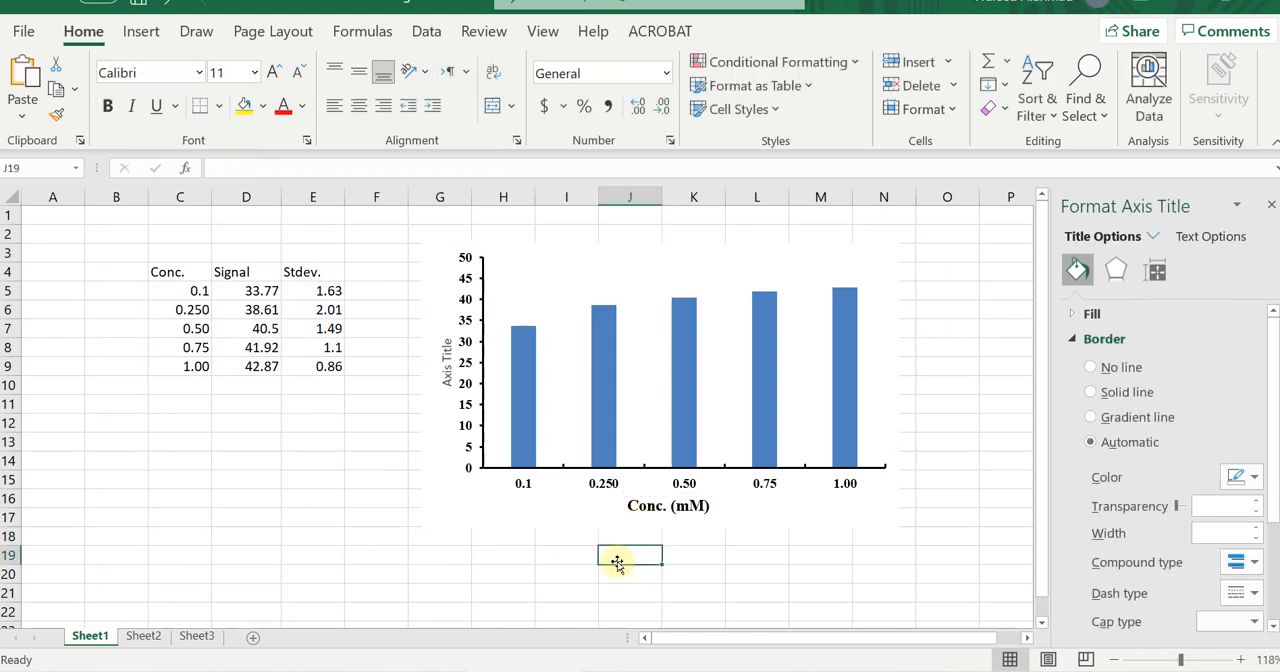
# Try raising the plot area's lower edge to widen the gap above the "Conc. (mM)" title.
pyautogui.click(652, 428)
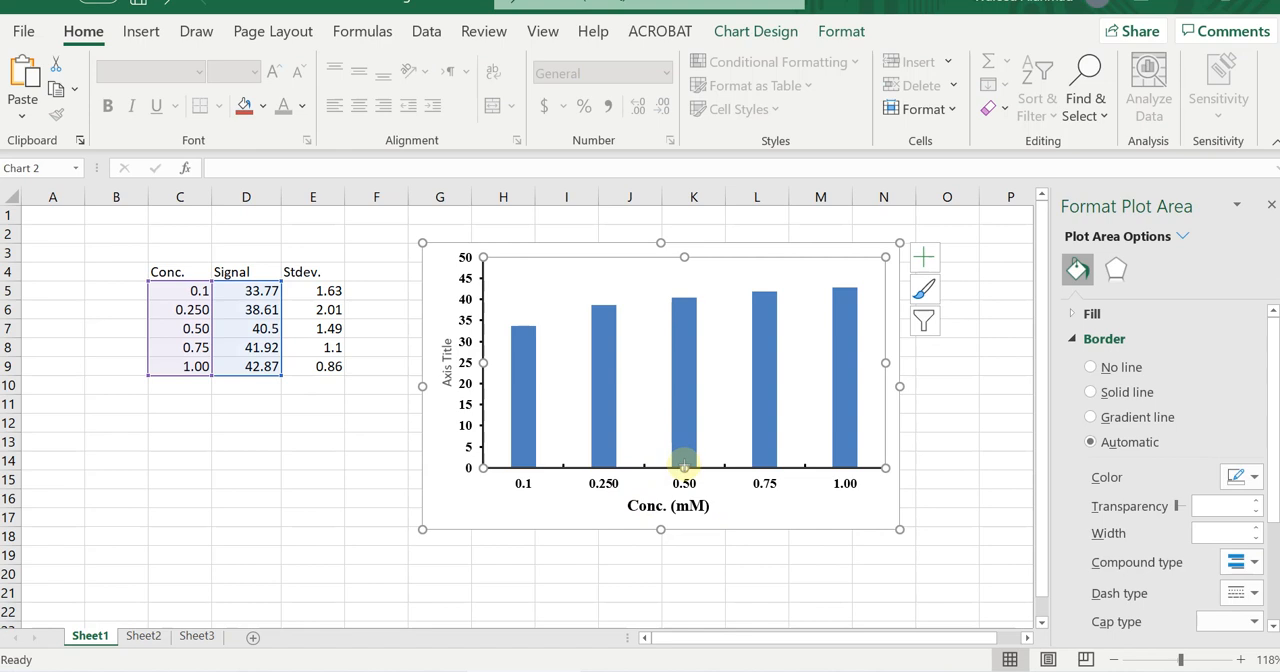
pyautogui.moveTo(684, 466); pyautogui.dragTo(684, 457)
pyautogui.click(640, 555)
pyautogui.click(650, 490)
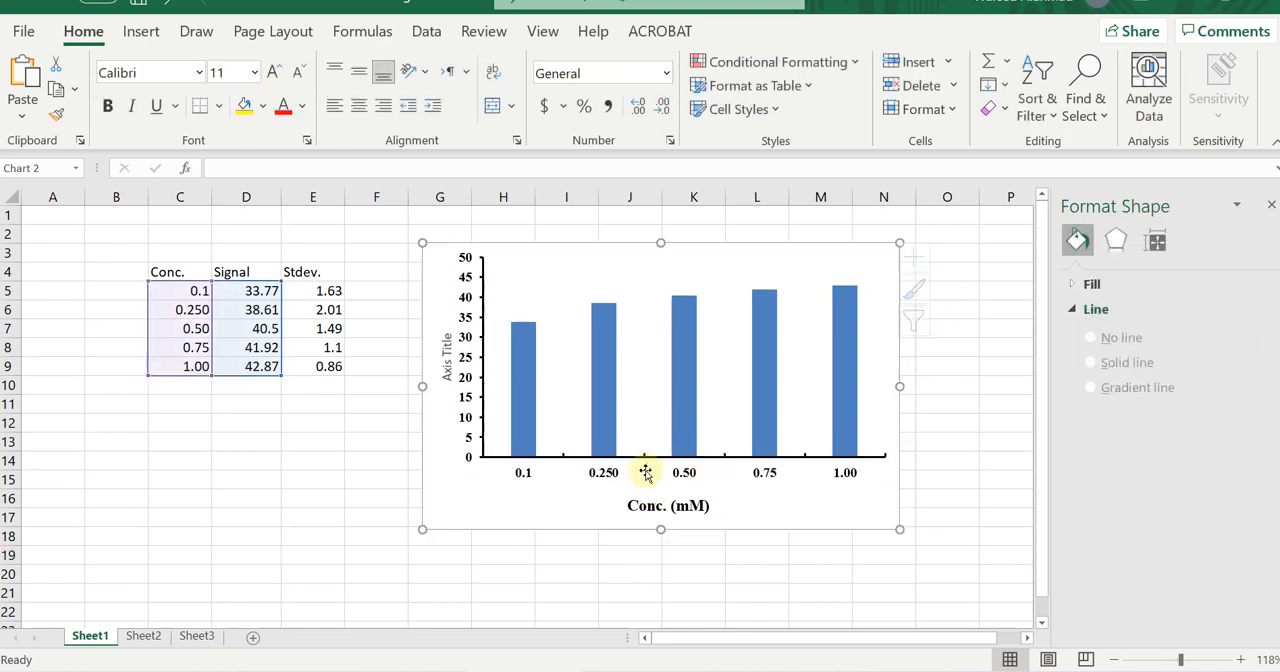
pyautogui.click(656, 445)
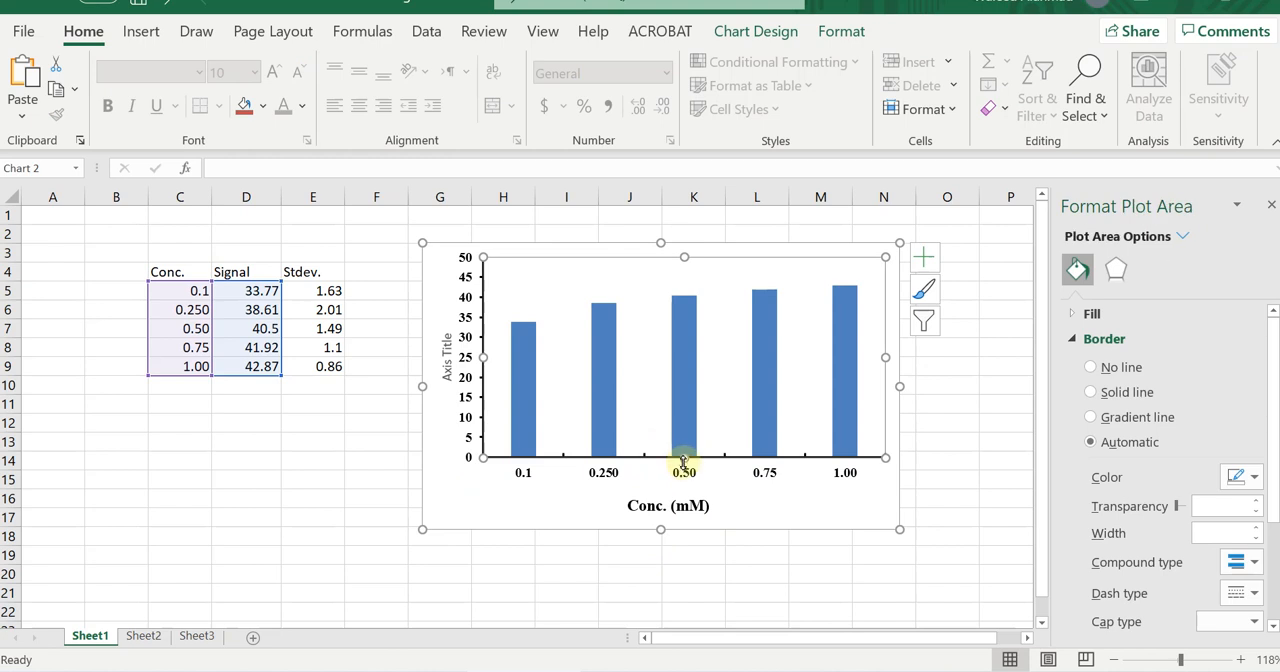
pyautogui.moveTo(684, 459); pyautogui.dragTo(685, 466)
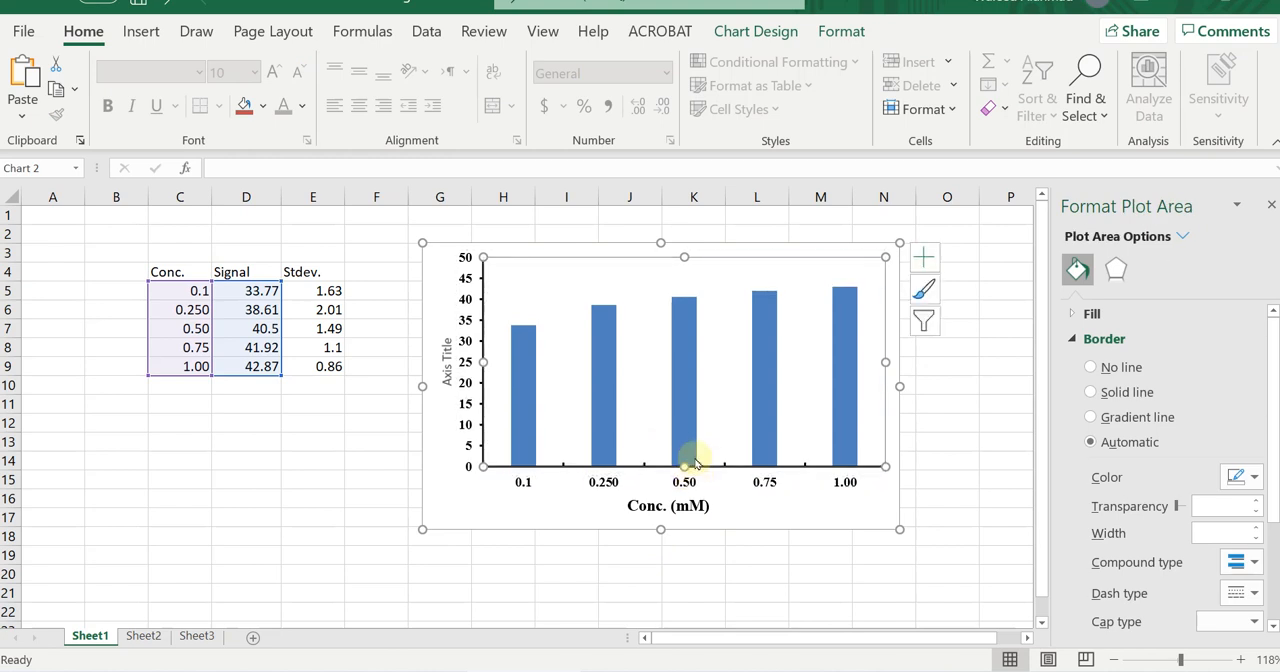
# Replace the vertical axis title's placeholder text with "Signal" and make it bold and black.
pyautogui.click(445, 376)
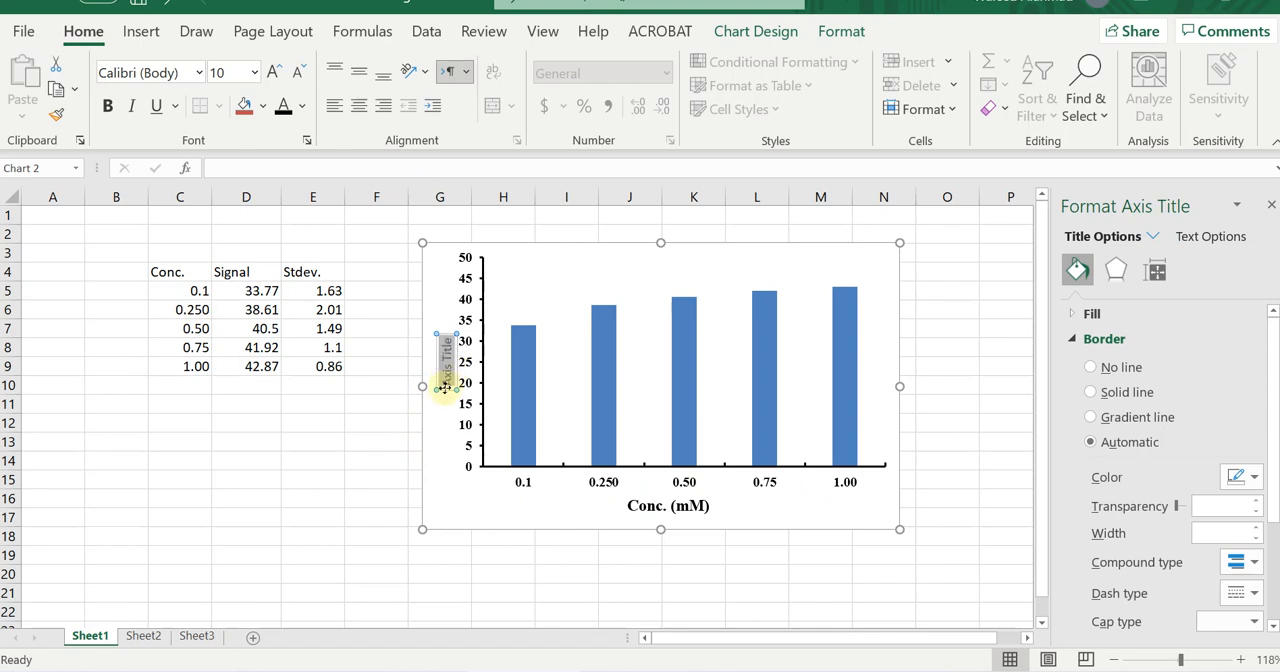
pyautogui.write('Signal')
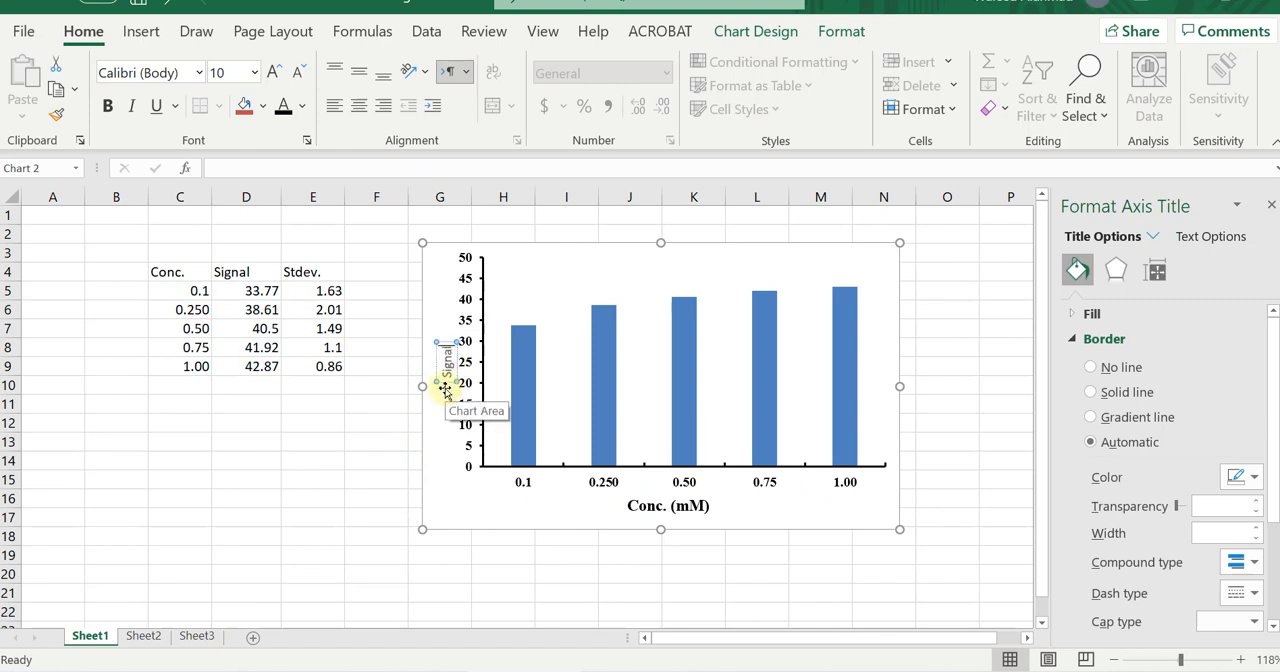
pyautogui.hotkey('ctrl', 'a')
pyautogui.click(107, 105)
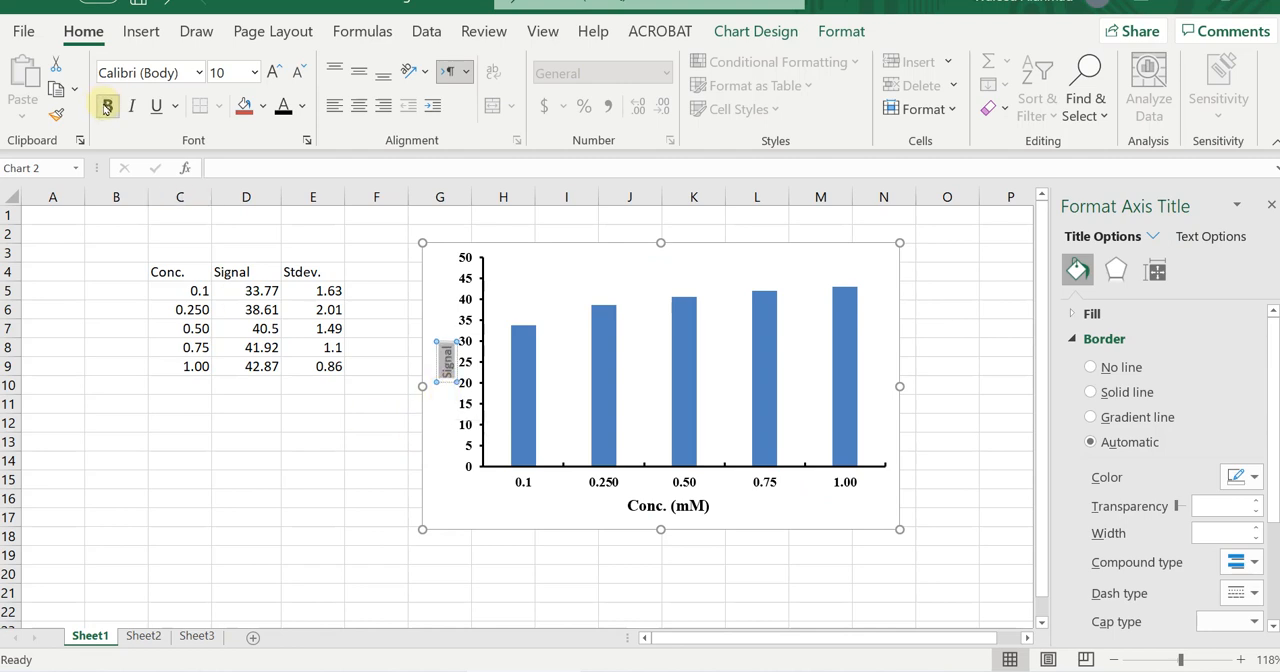
pyautogui.click(282, 111)
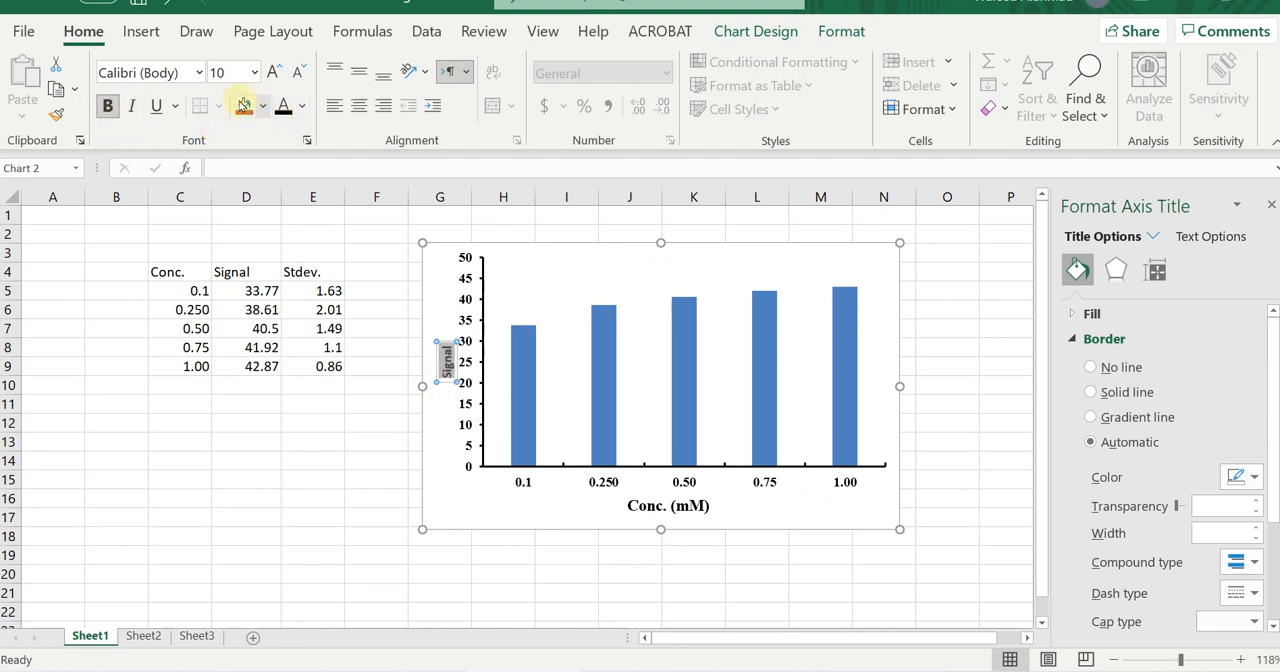
# Set the vertical axis title's font to Times New Roman at size 16.
pyautogui.click(201, 72)
pyautogui.write('Times New Rom')
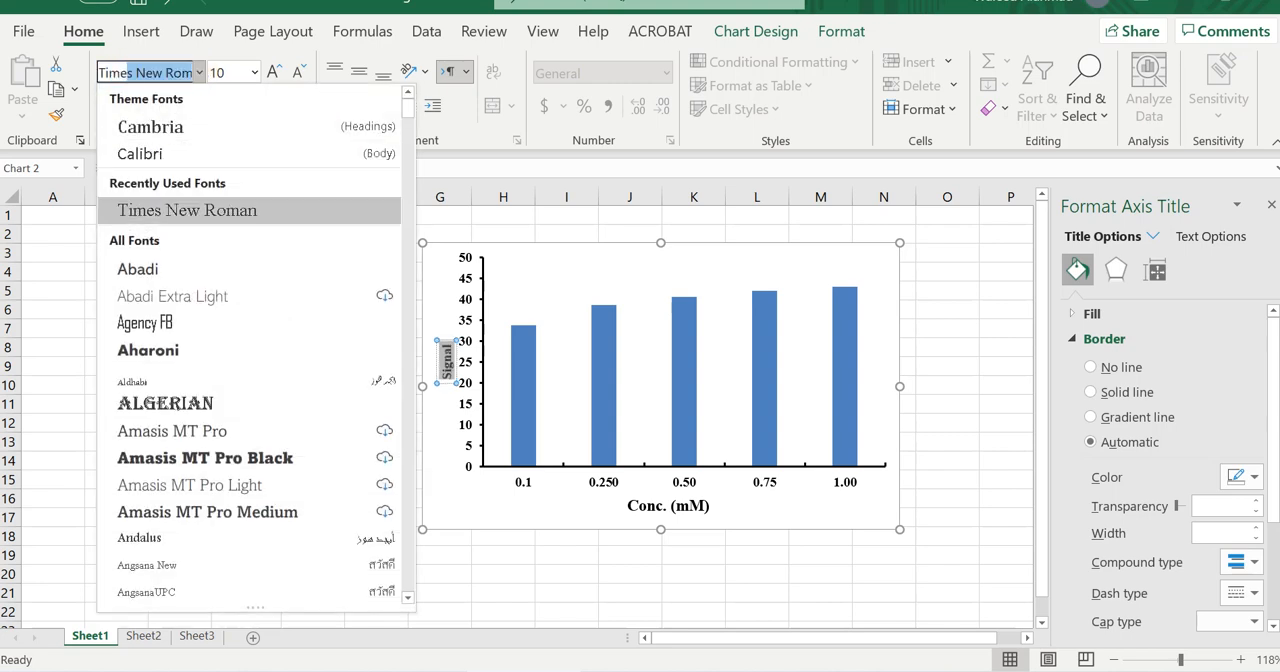
pyautogui.press('Return')
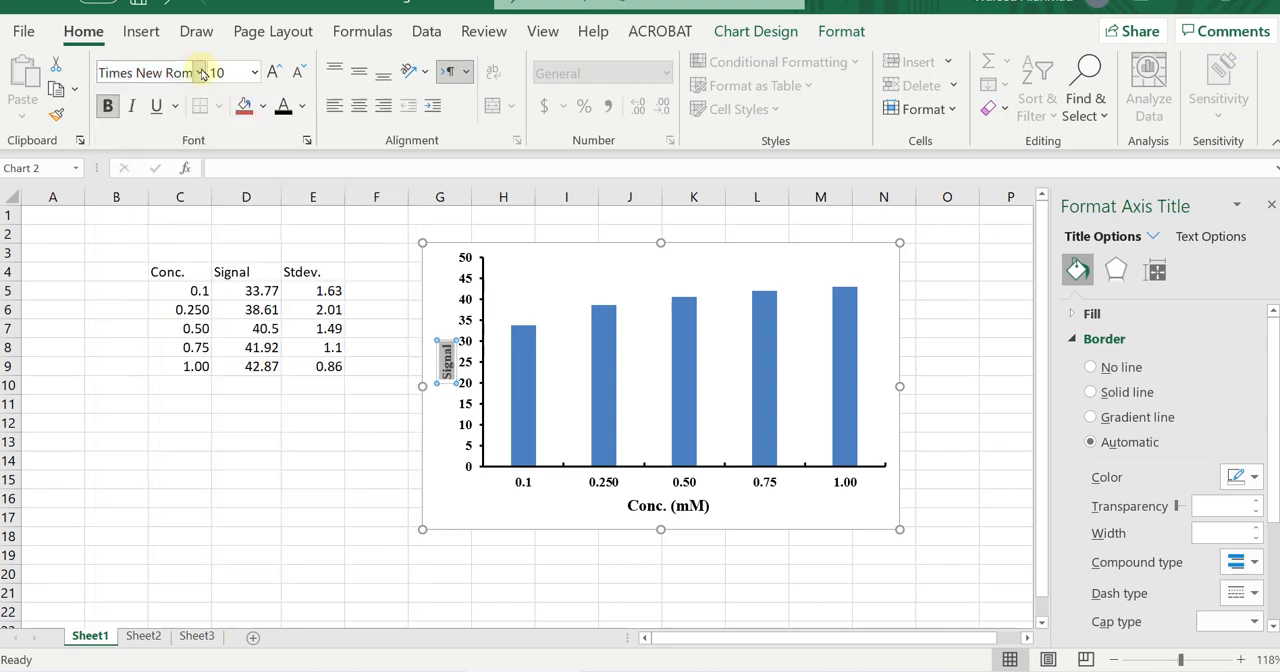
pyautogui.click(276, 71)
pyautogui.click(276, 72)
pyautogui.click(276, 72)
pyautogui.click(276, 72)
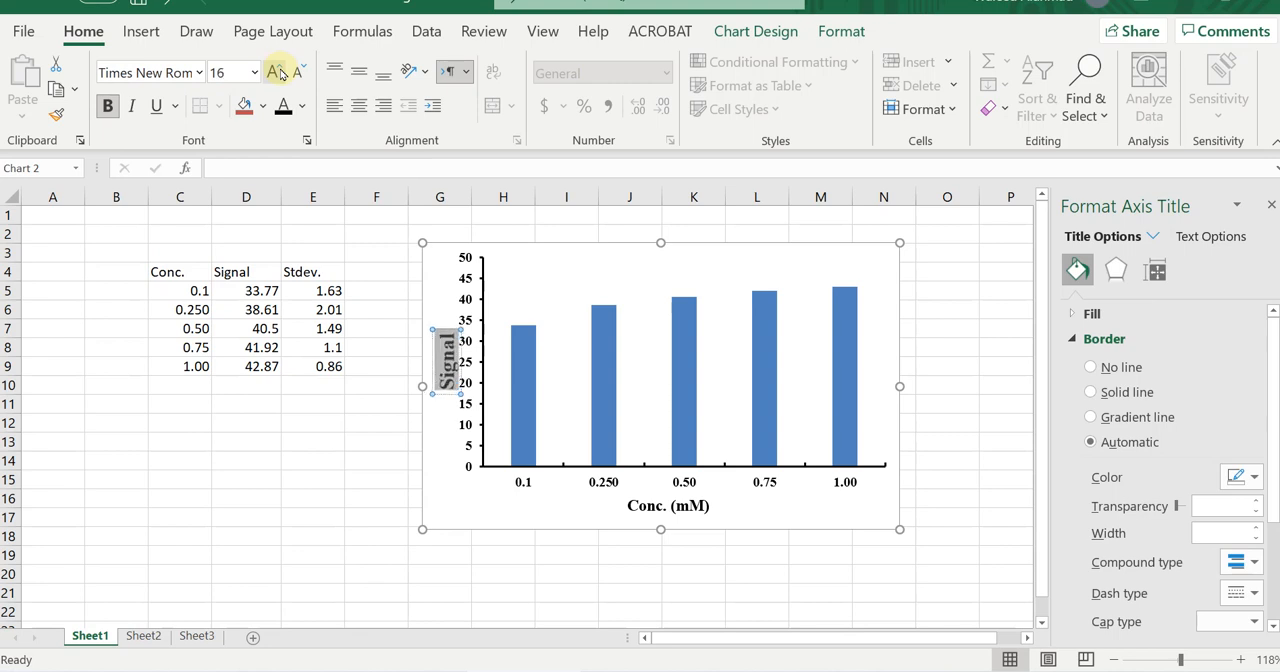
pyautogui.click(440, 304)
# Narrow the plot area slightly from its left edge and move the "Signal" title left, away from the axis numbers.
pyautogui.click(510, 307)
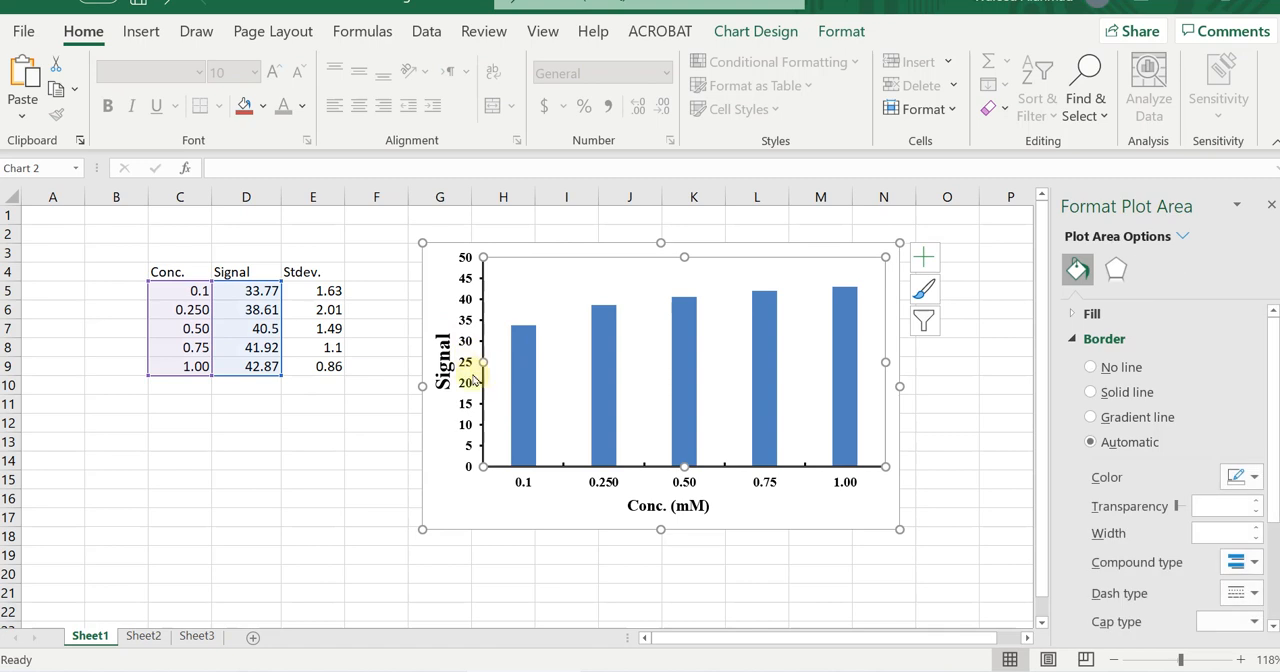
pyautogui.moveTo(485, 361); pyautogui.dragTo(491, 366)
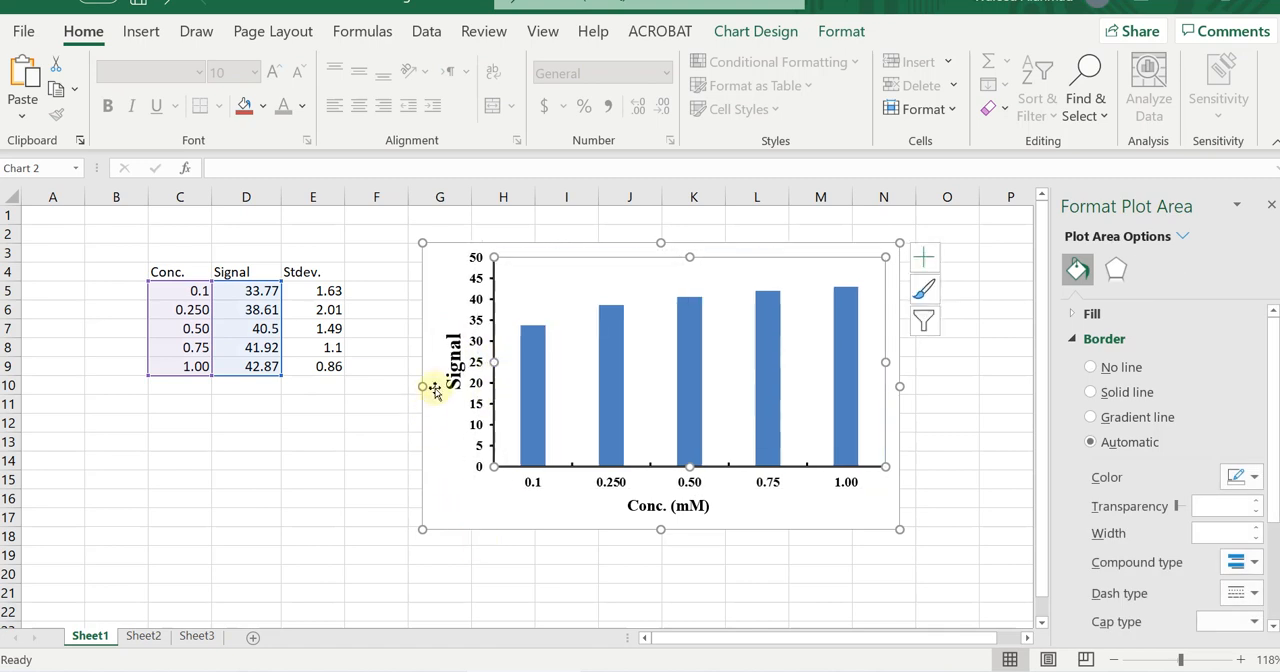
pyautogui.click(449, 384)
pyautogui.moveTo(467, 378); pyautogui.dragTo(441, 380)
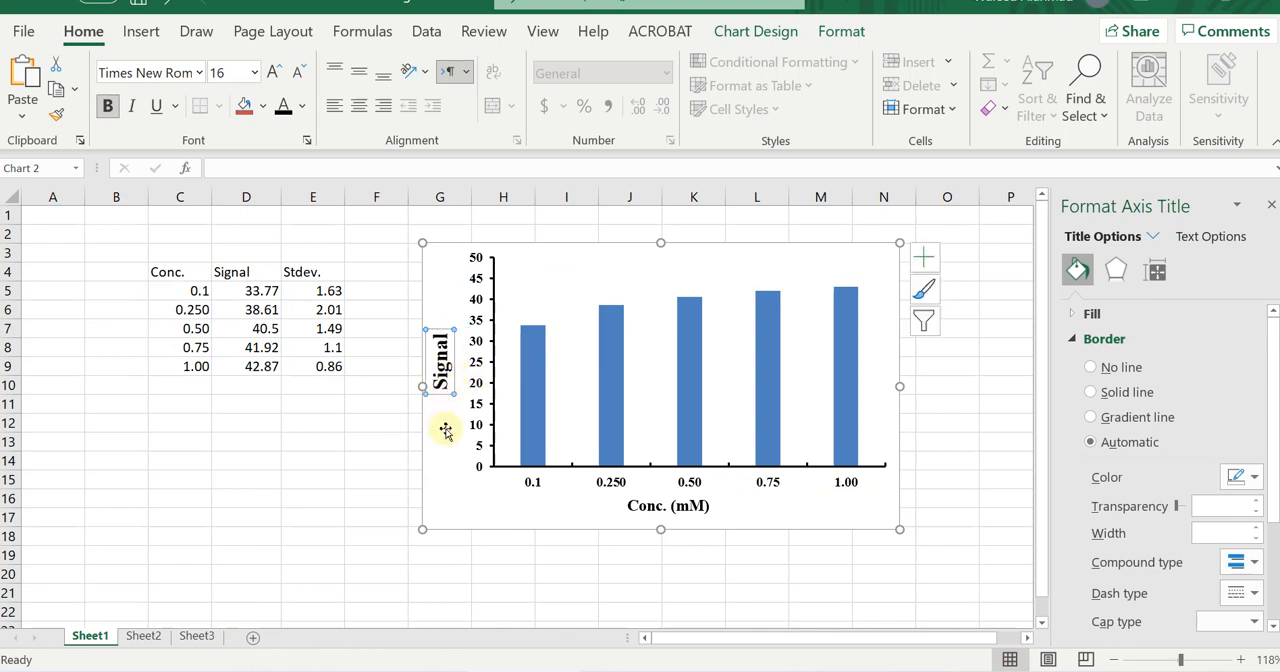
pyautogui.click(394, 437)
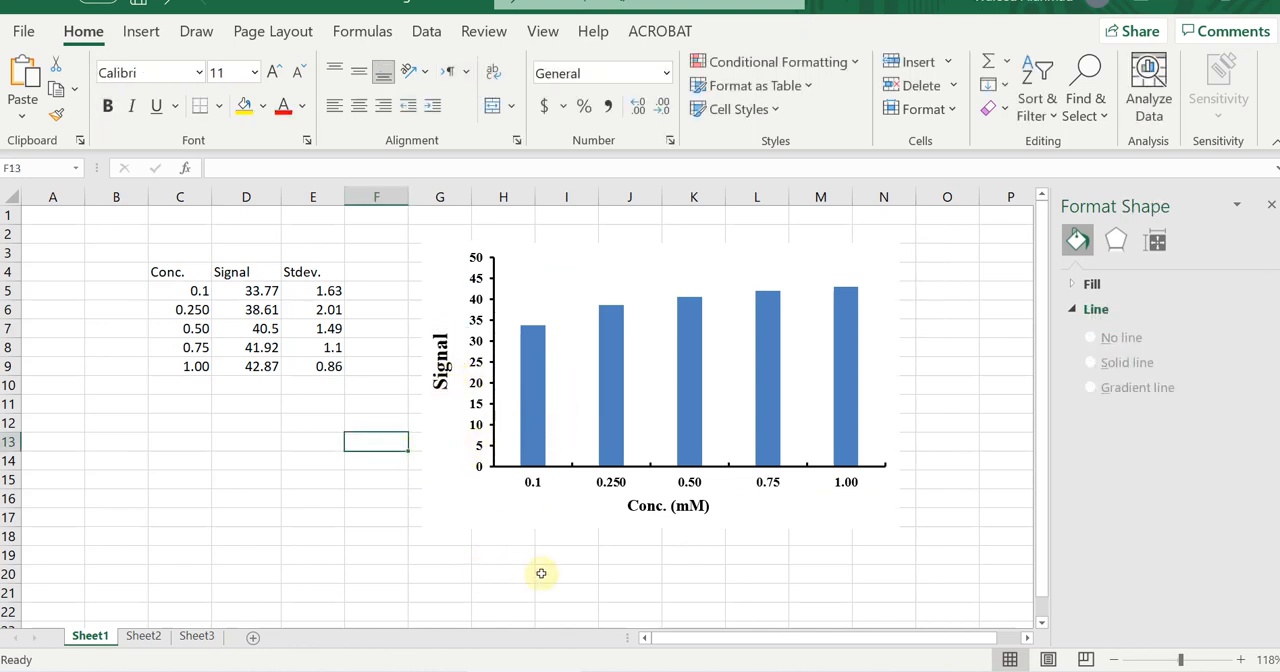
# Enlarge the whole chart from its lower-right corner so it reaches into column O and down to row 19.
pyautogui.click(511, 524)
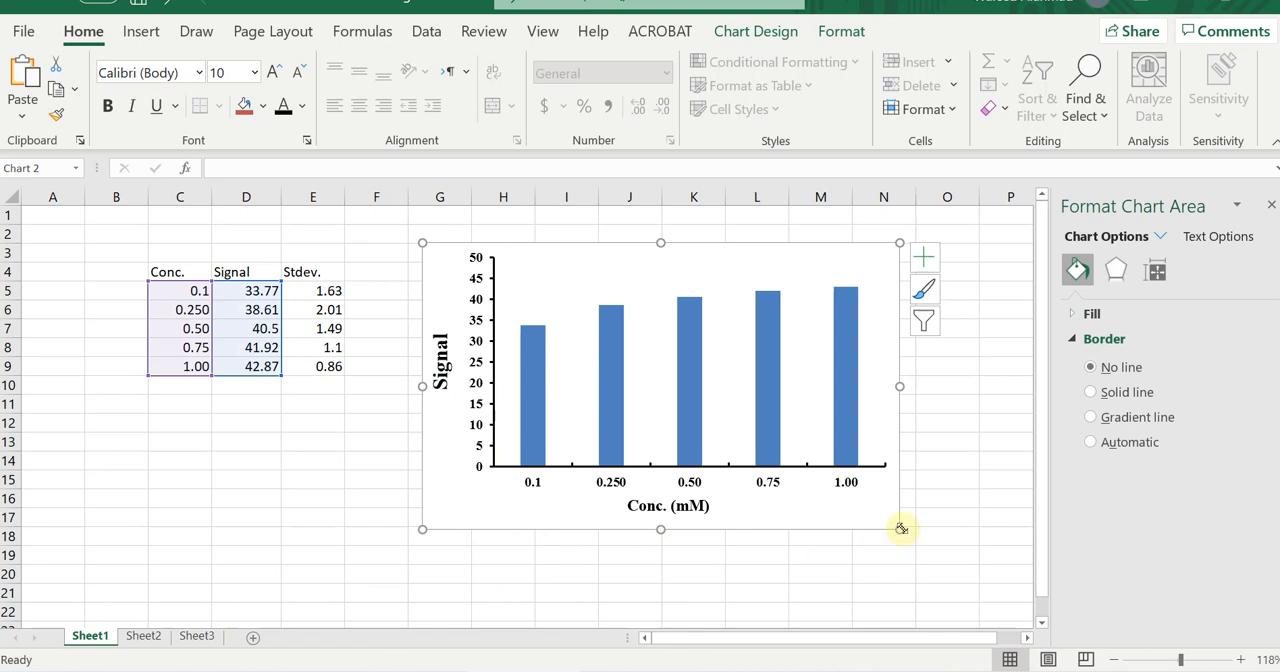
pyautogui.moveTo(900, 529); pyautogui.dragTo(934, 538)
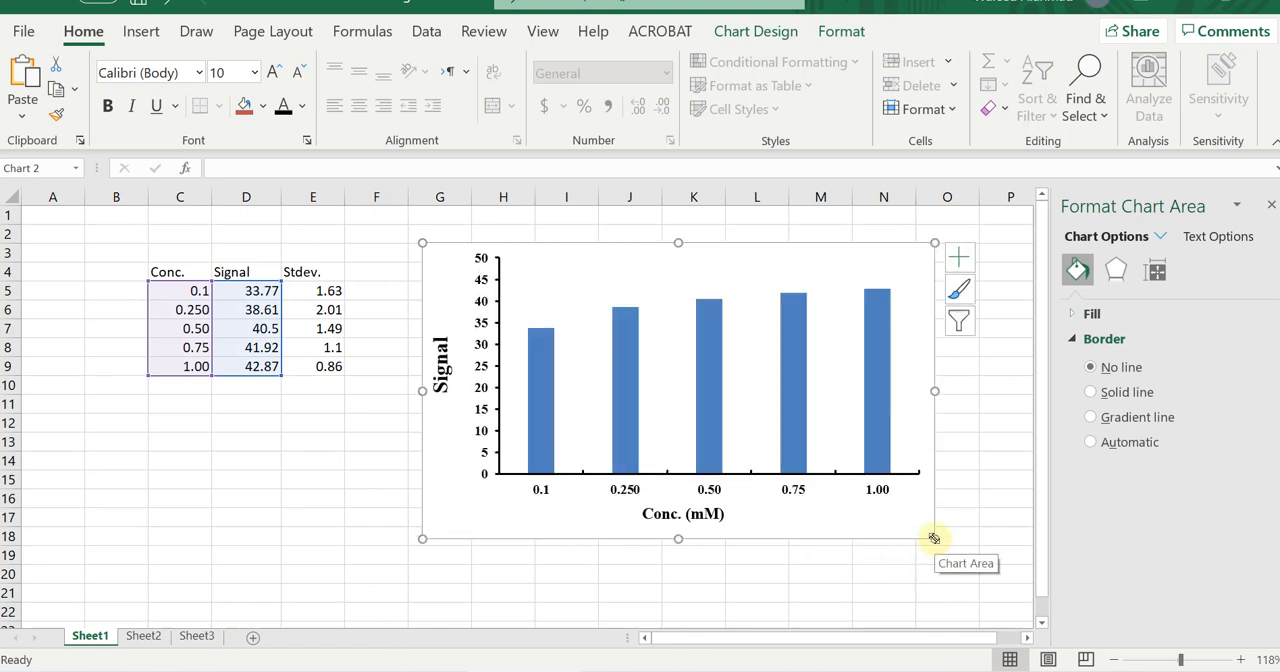
pyautogui.moveTo(934, 538); pyautogui.dragTo(956, 548)
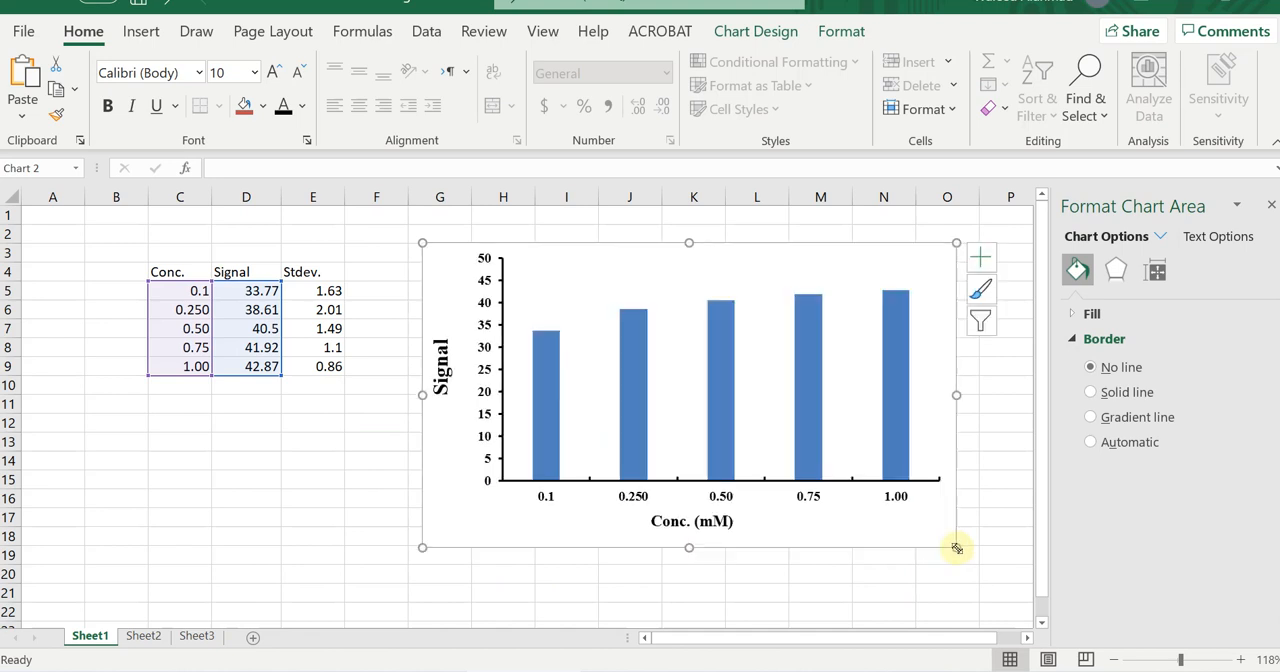
pyautogui.click(841, 578)
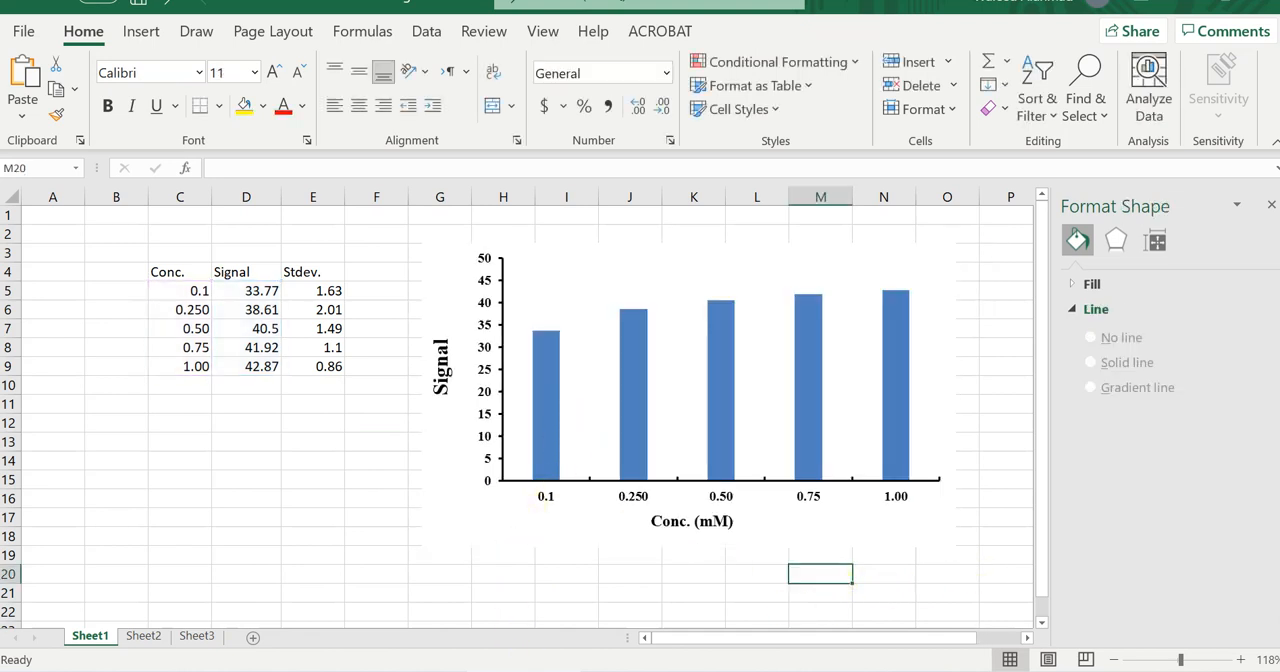
# Review the standard deviation values in E5:E9 under the Stdev. heading.
pyautogui.click(309, 273)
pyautogui.moveTo(328, 291); pyautogui.dragTo(329, 366)
pyautogui.click(336, 410)
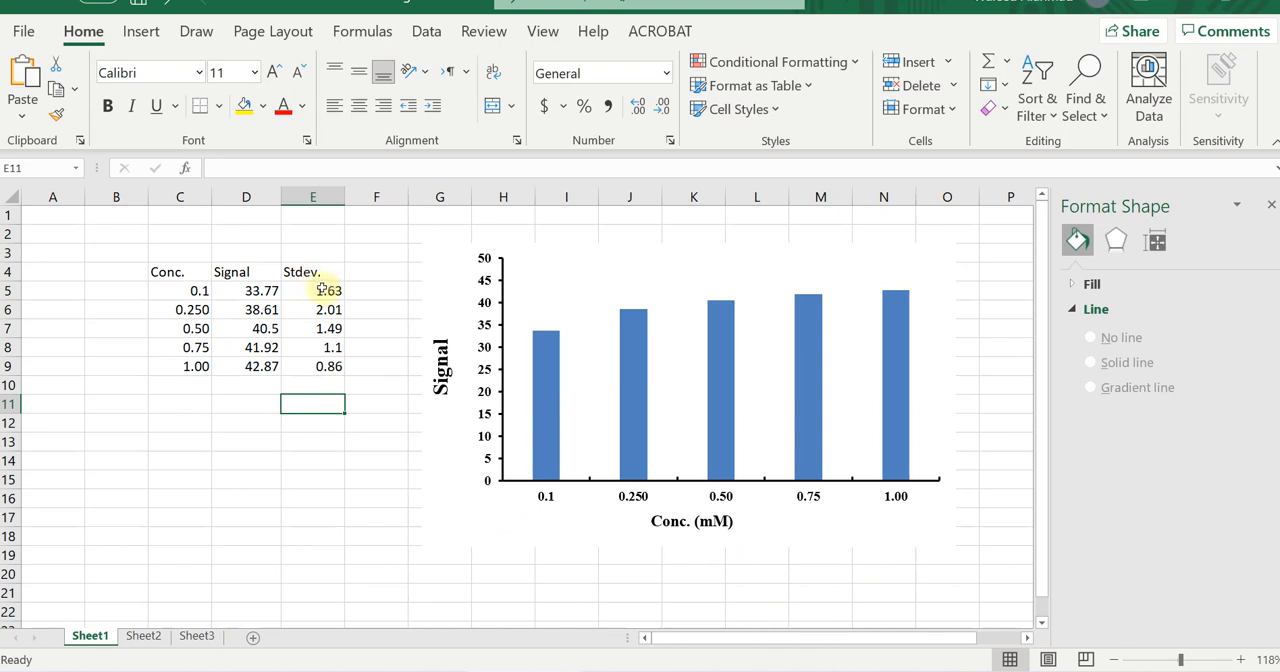
pyautogui.moveTo(327, 290); pyautogui.dragTo(329, 366)
pyautogui.click(325, 447)
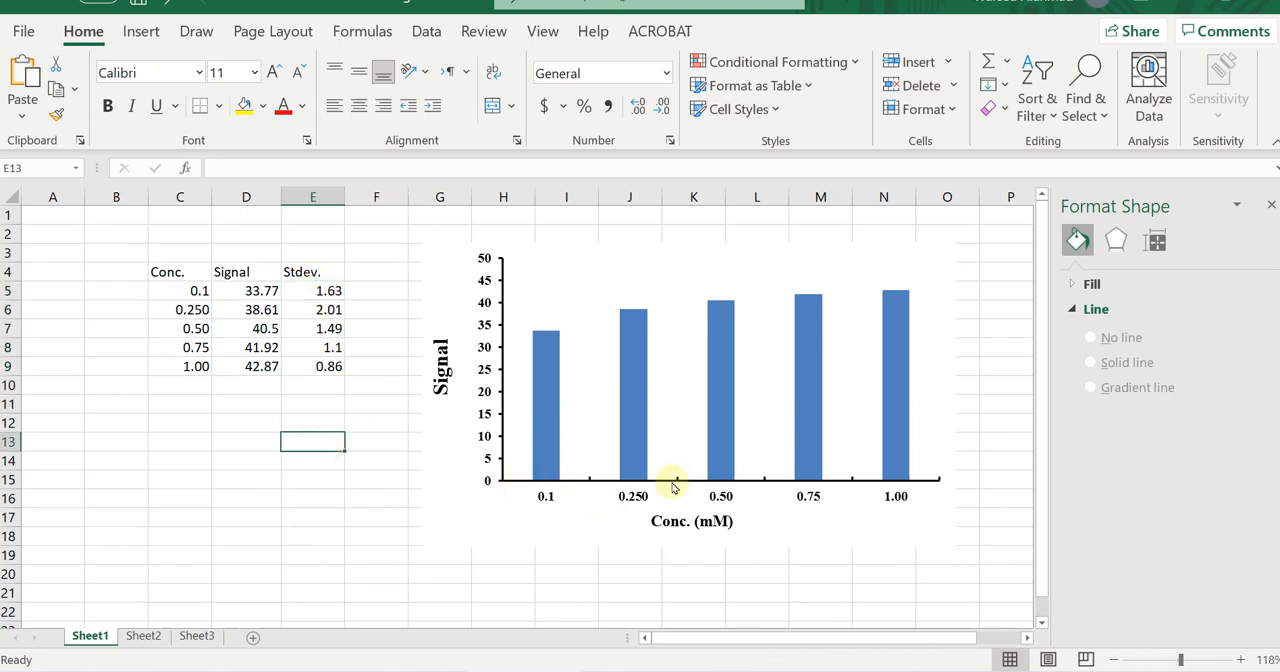
# Add Standard Error error bars to the chart's column series.
pyautogui.click(803, 385)
pyautogui.click(737, 33)
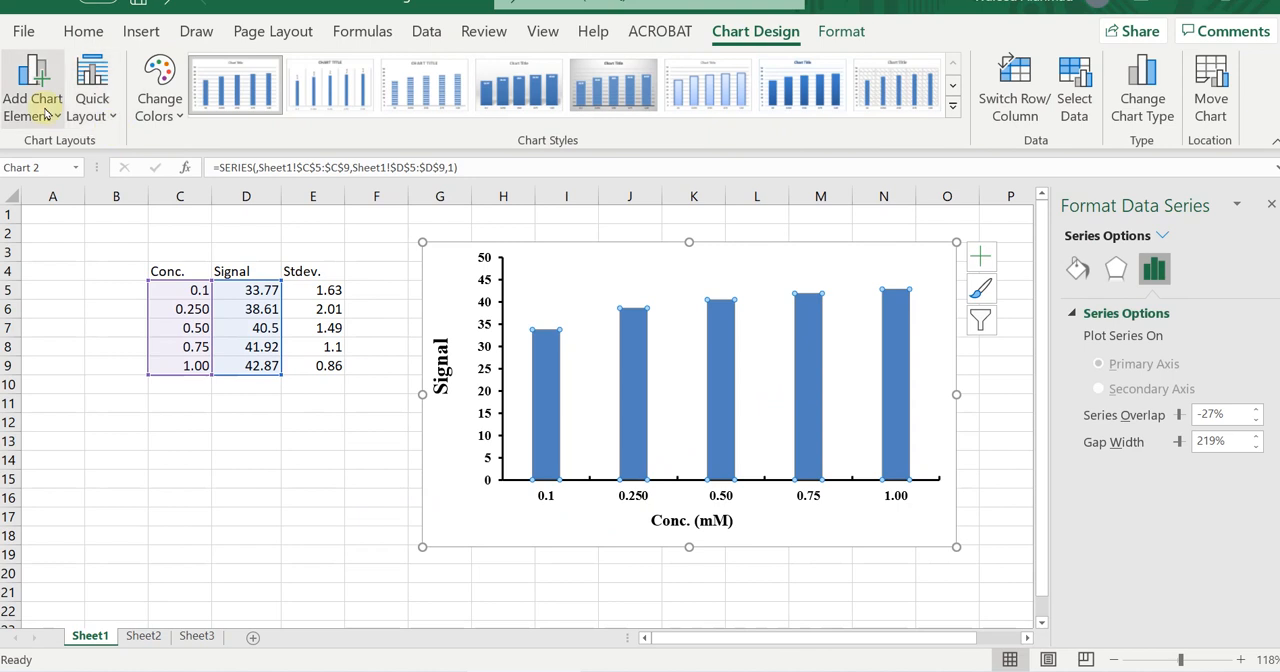
pyautogui.click(30, 100)
pyautogui.moveTo(84, 295)
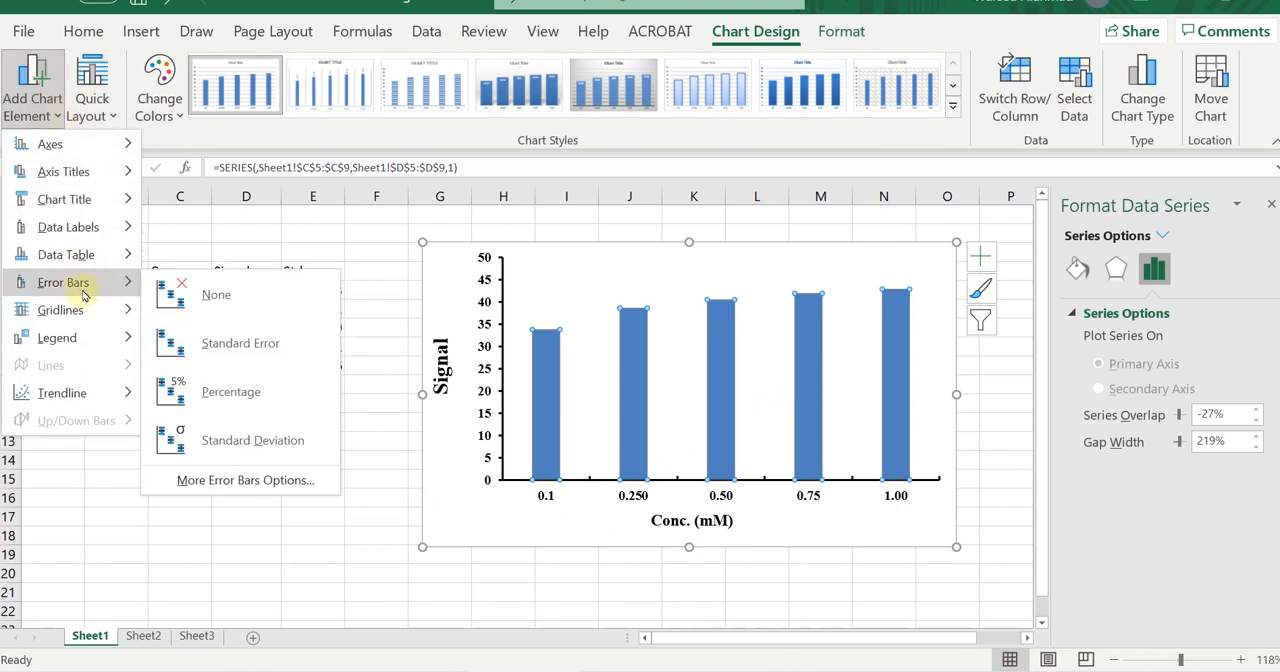
pyautogui.click(232, 346)
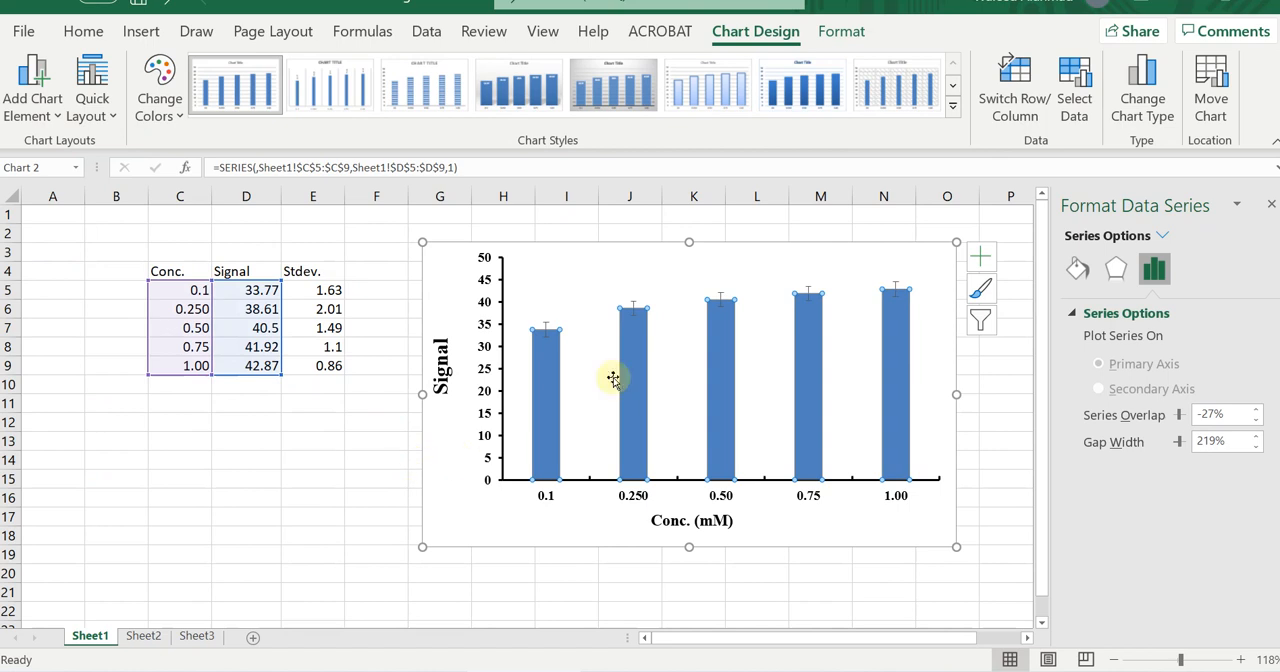
# Use custom amounts for the error bars and set the positive error value to Sheet1!$E$5:$E$9.
pyautogui.click(810, 295)
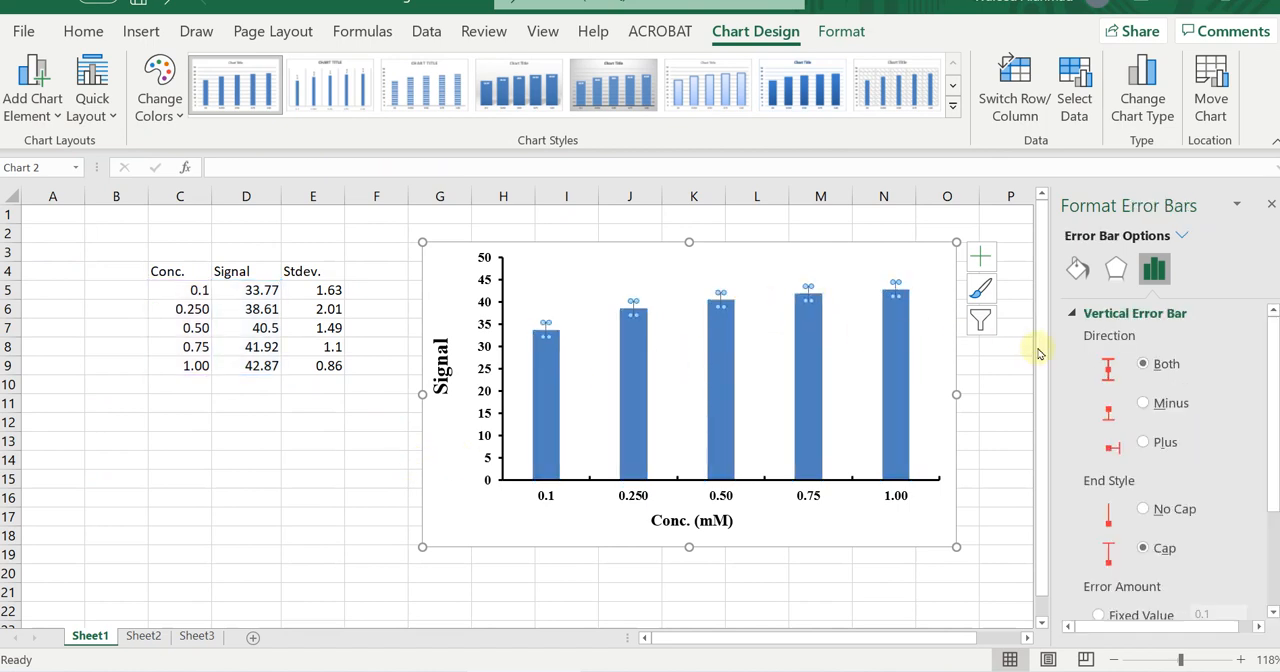
pyautogui.scroll(-3, 1122, 435)
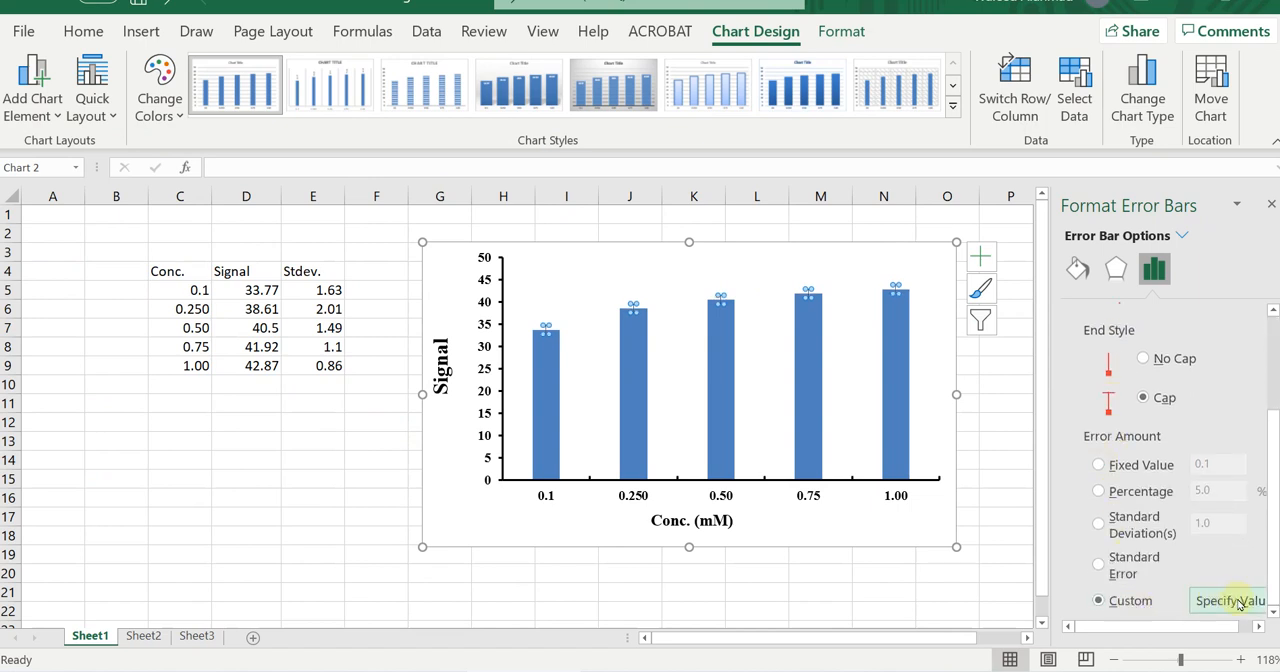
pyautogui.click(1230, 600)
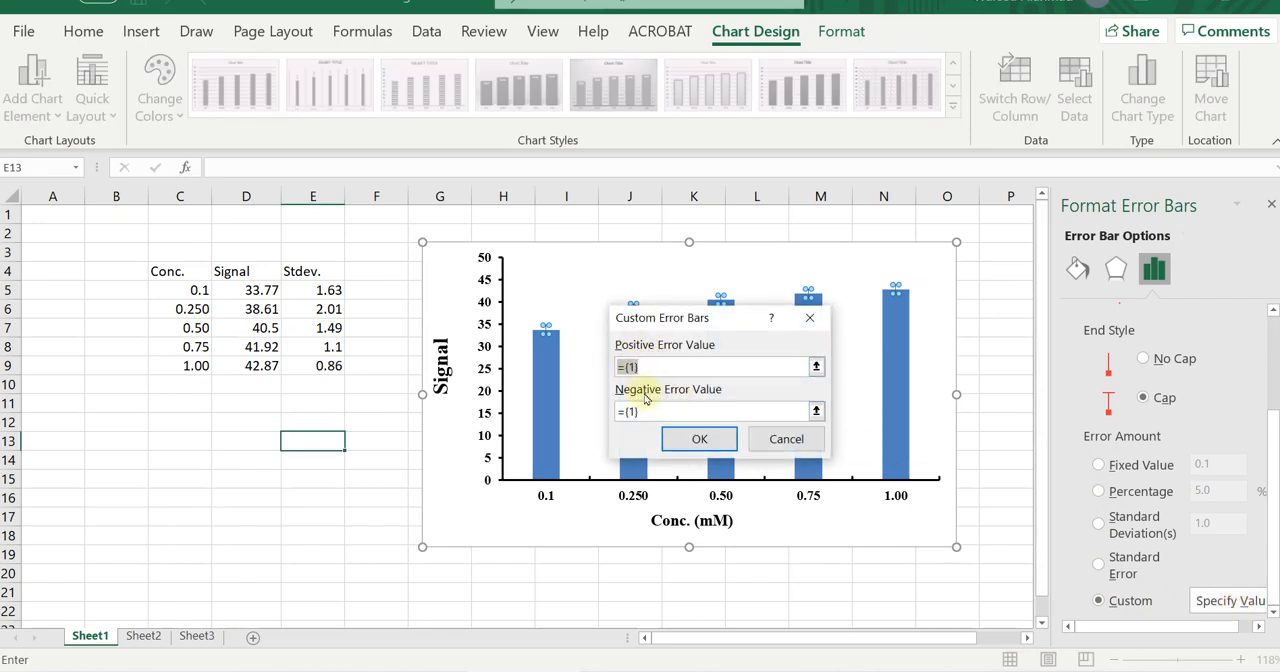
pyautogui.click(816, 367)
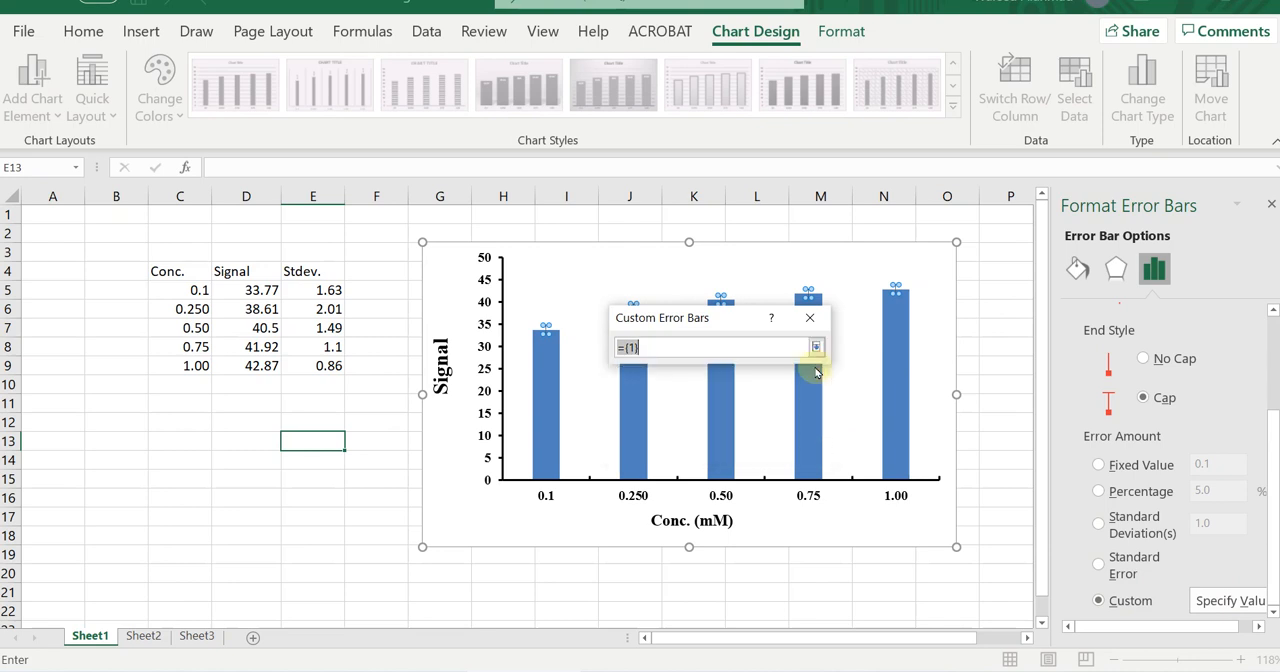
pyautogui.moveTo(322, 290); pyautogui.dragTo(325, 366)
pyautogui.click(816, 347)
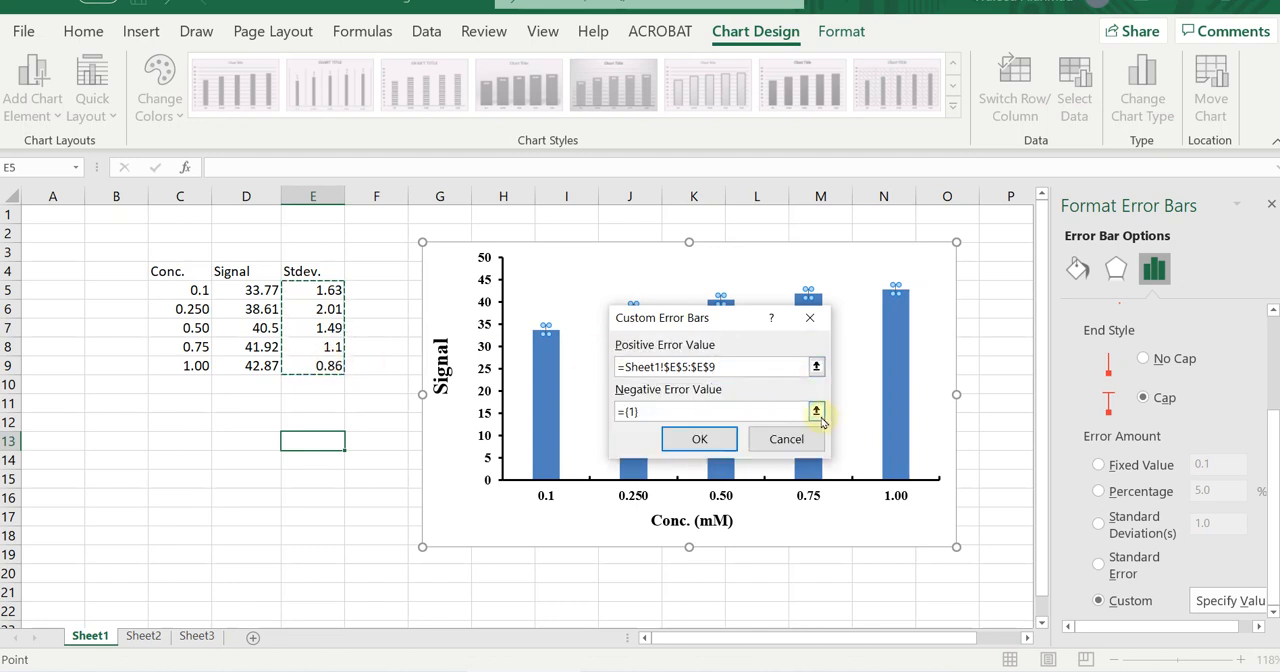
# Set the custom negative error value to Sheet1!$E$5:$E$9 and apply the custom error bars.
pyautogui.click(816, 412)
pyautogui.moveTo(322, 289); pyautogui.dragTo(331, 370)
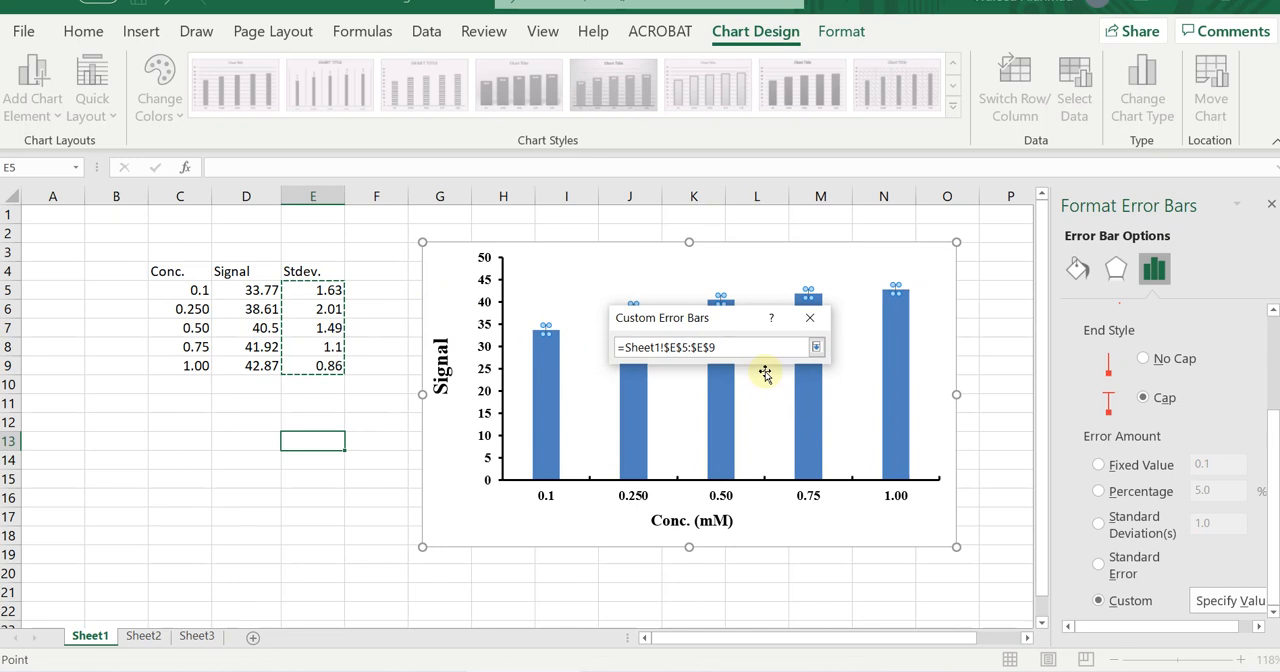
pyautogui.click(816, 347)
pyautogui.click(699, 440)
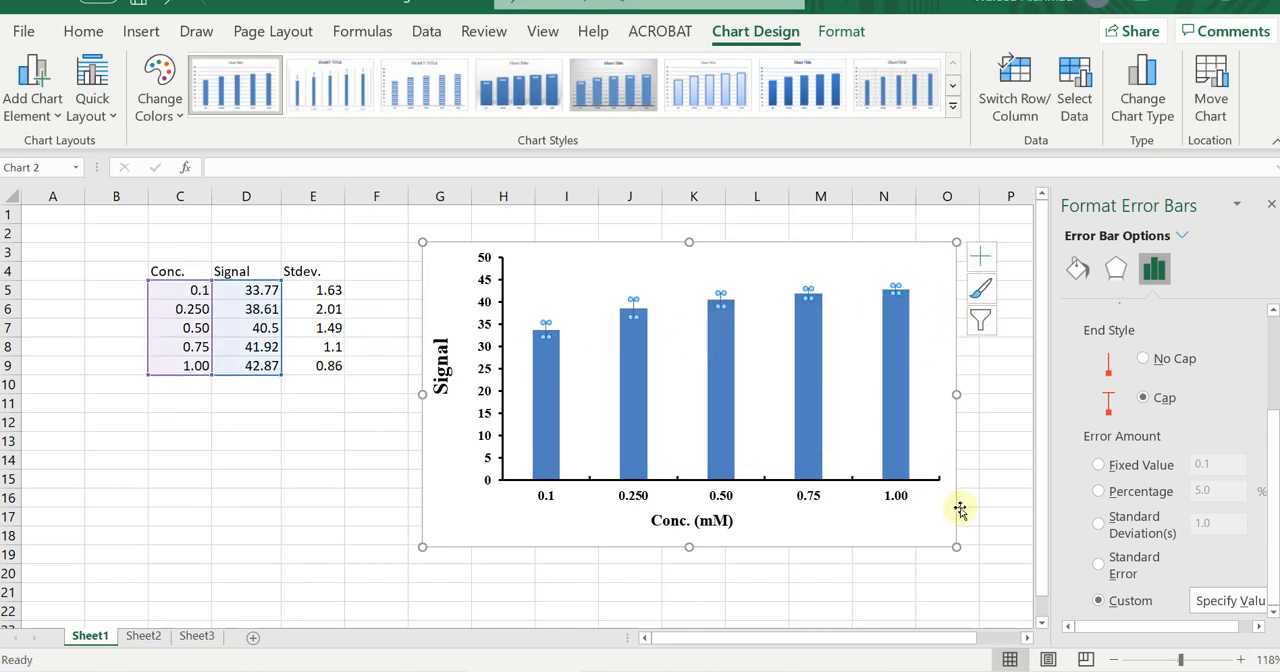
pyautogui.click(591, 574)
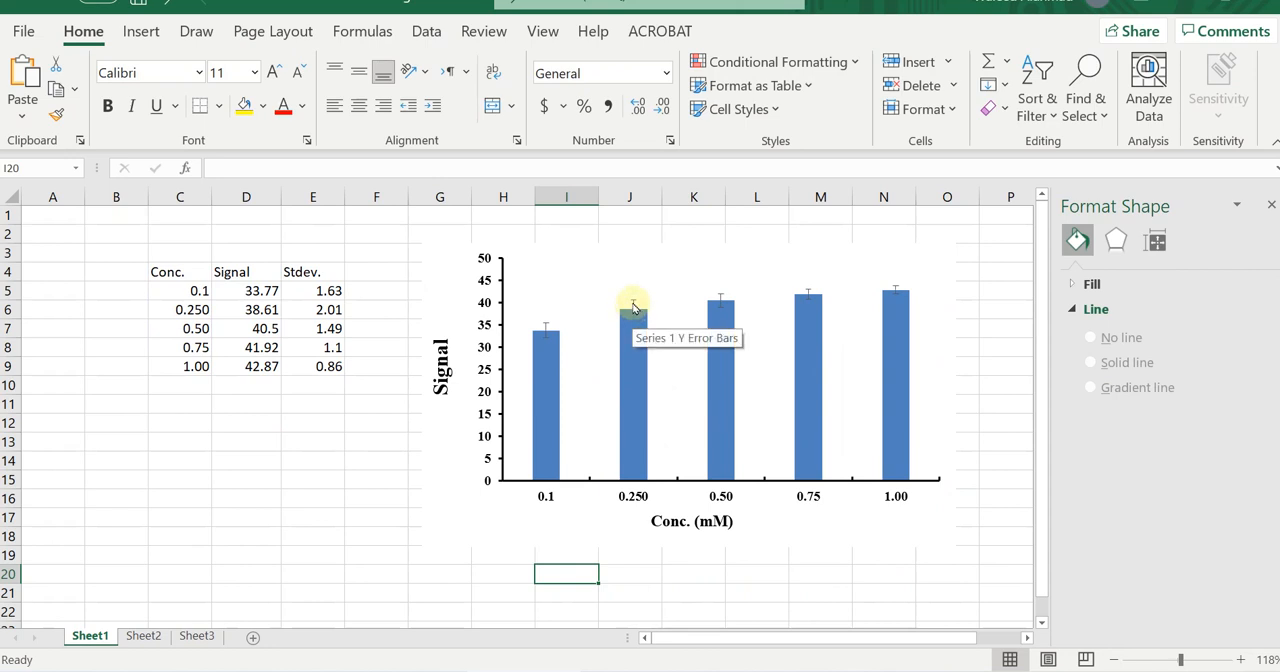
# Color the error bar lines of the column series solid black.
pyautogui.click(633, 304)
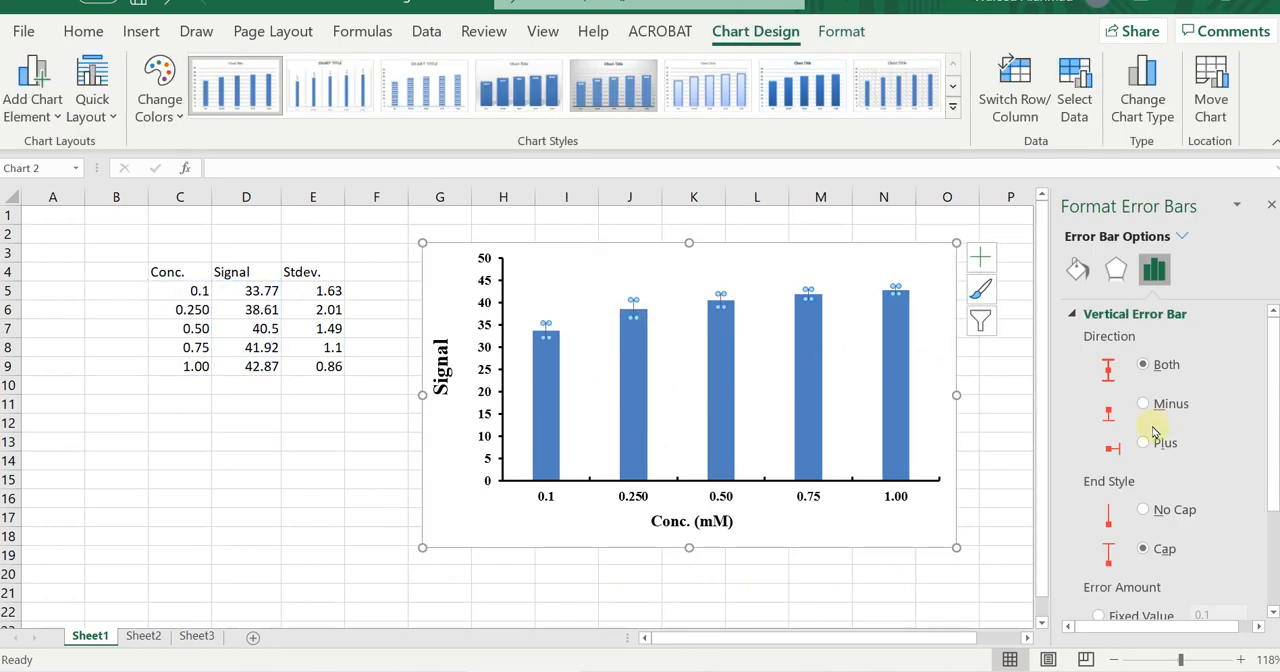
pyautogui.click(1076, 318)
pyautogui.click(1077, 269)
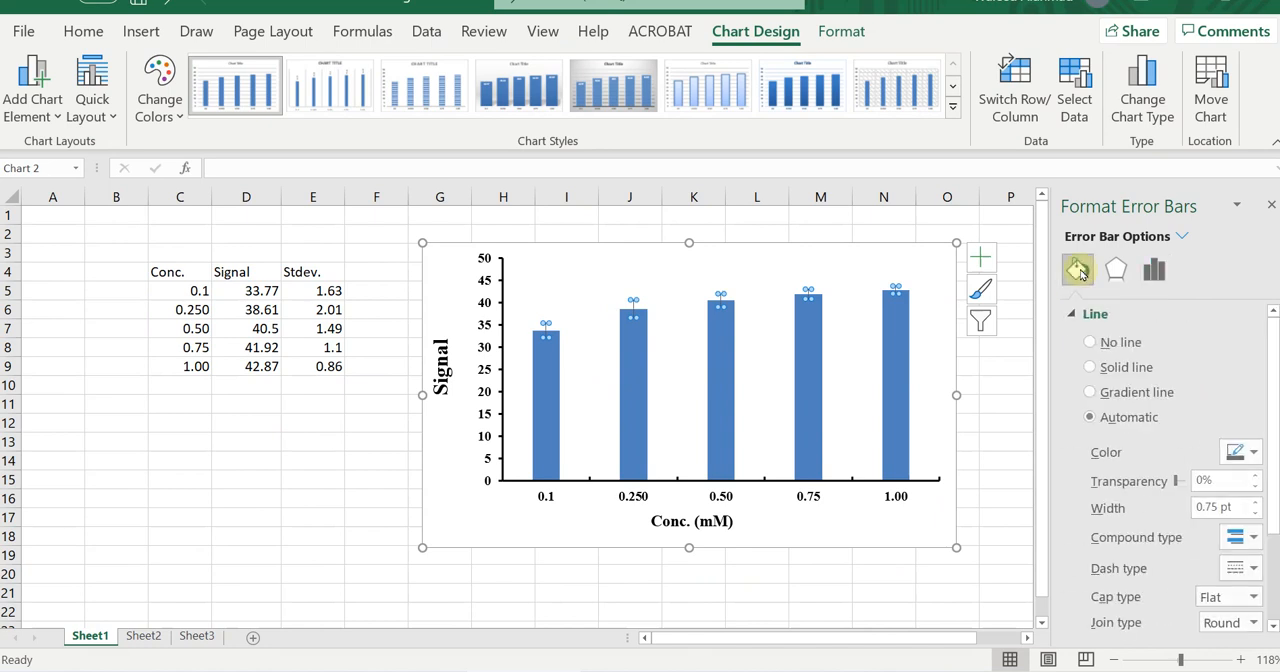
pyautogui.click(1245, 452)
pyautogui.click(1150, 263)
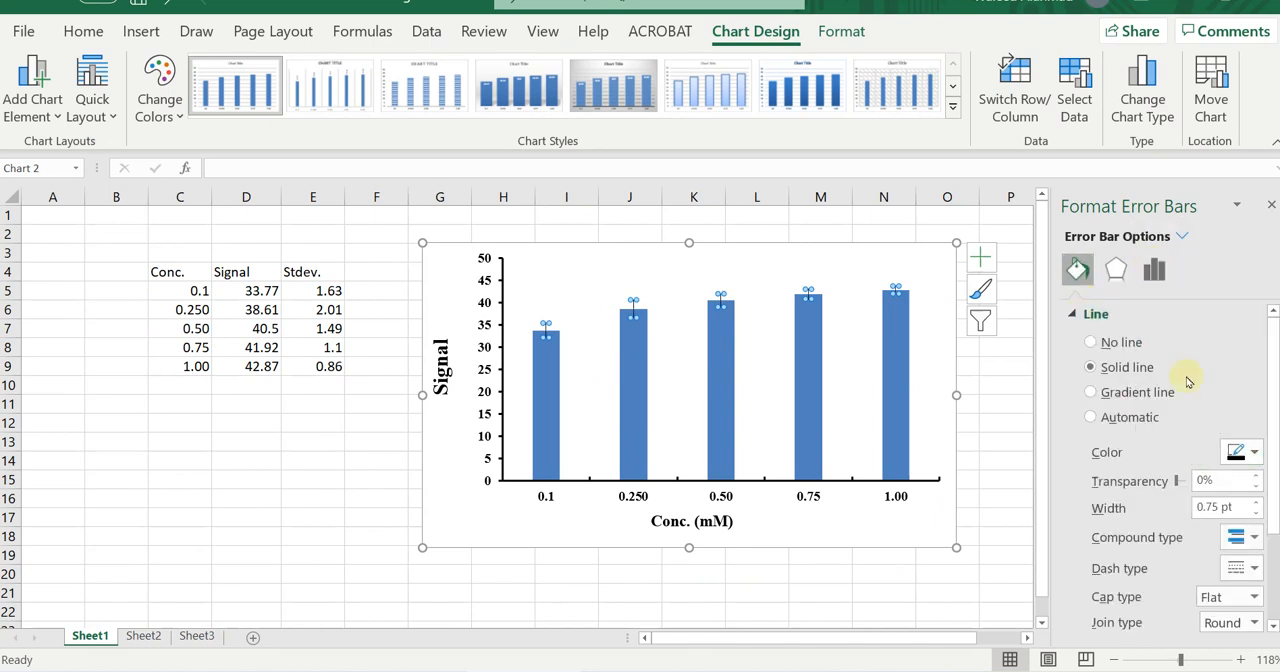
# Set the width of the column series' error bar lines to 1.25 pt and deselect the chart.
pyautogui.click(1258, 508)
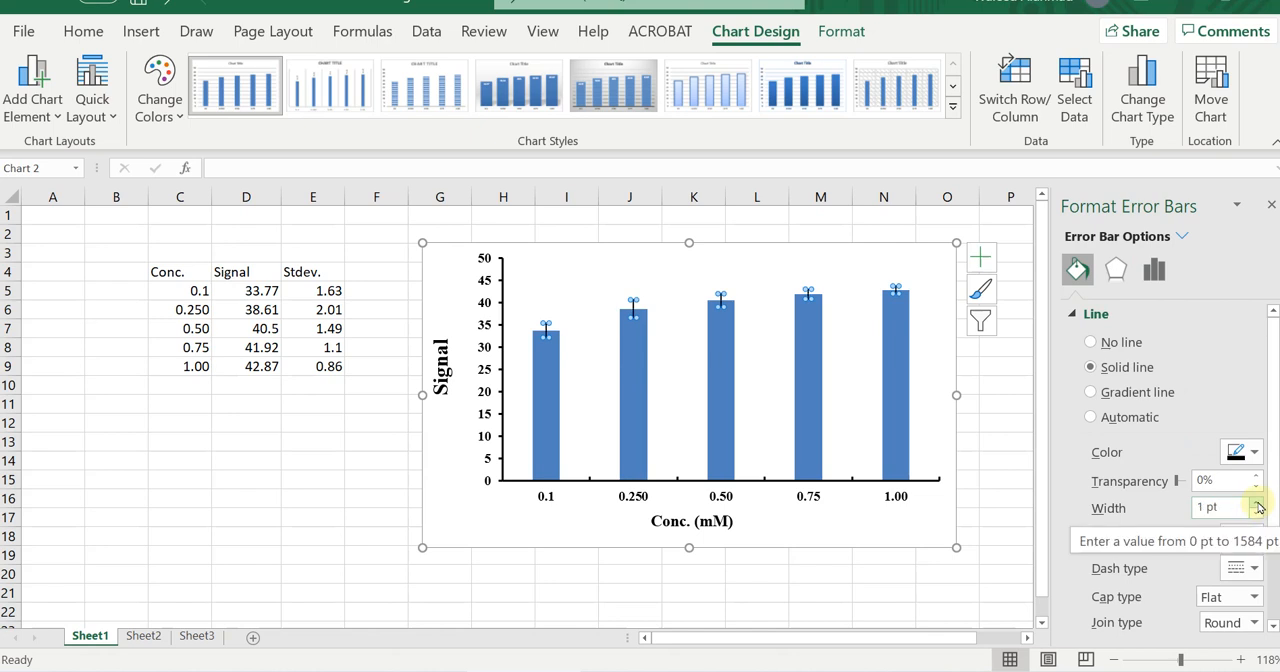
pyautogui.click(1258, 508)
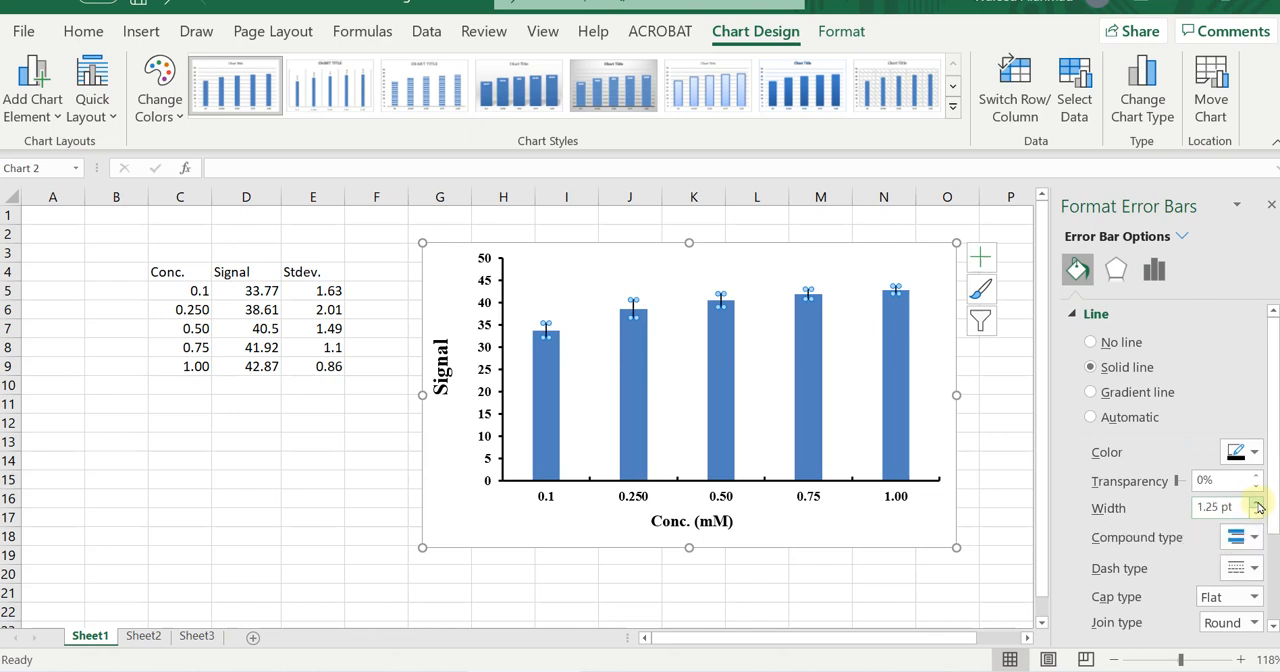
pyautogui.click(1257, 452)
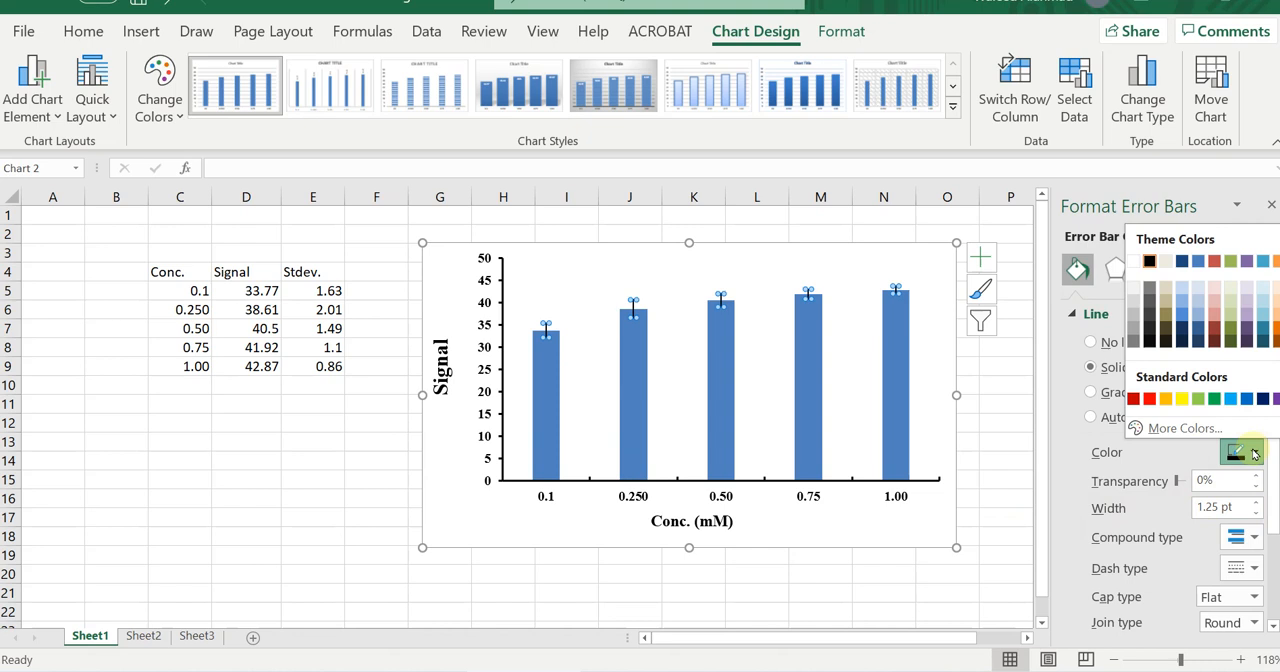
pyautogui.click(997, 471)
pyautogui.click(999, 520)
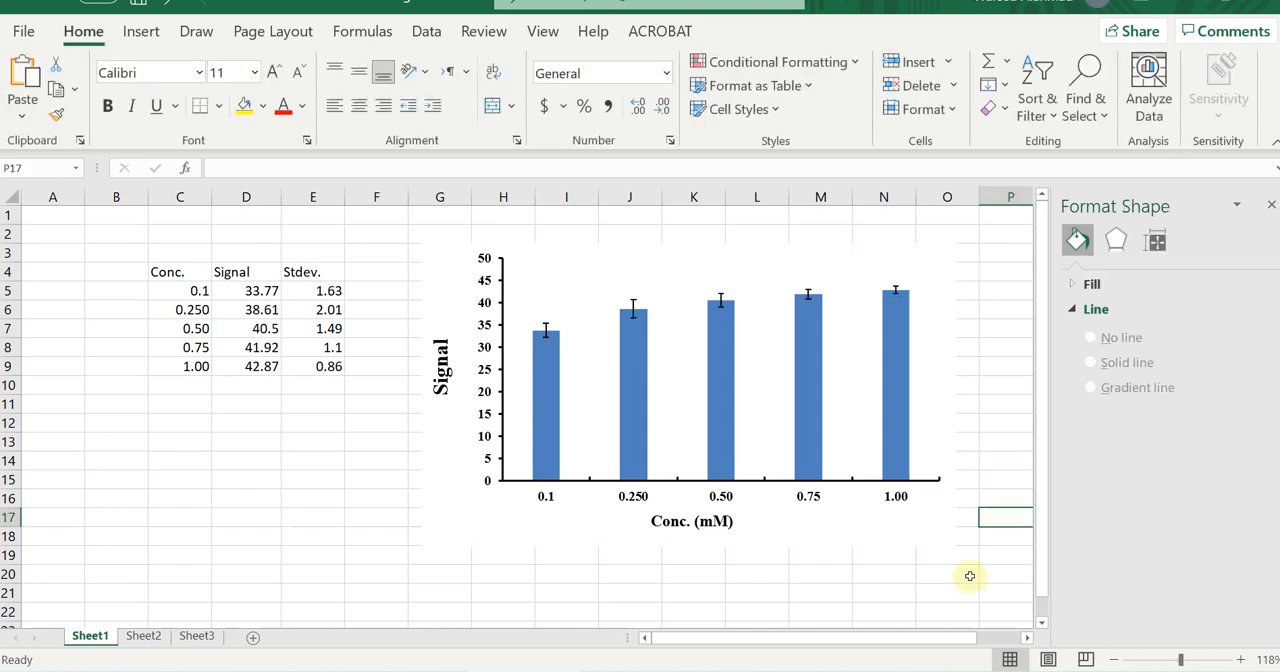
# Select the chart area of the signal versus concentration chart.
pyautogui.scroll(-1, 964, 561)
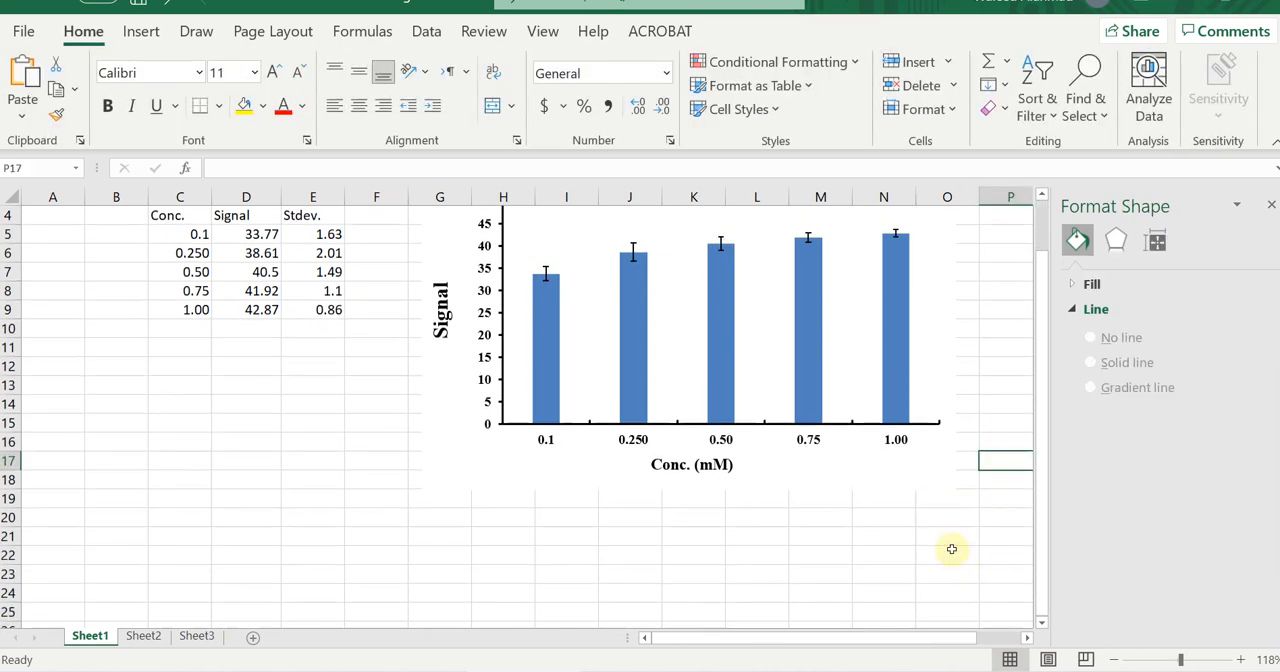
pyautogui.scroll(1, 948, 548)
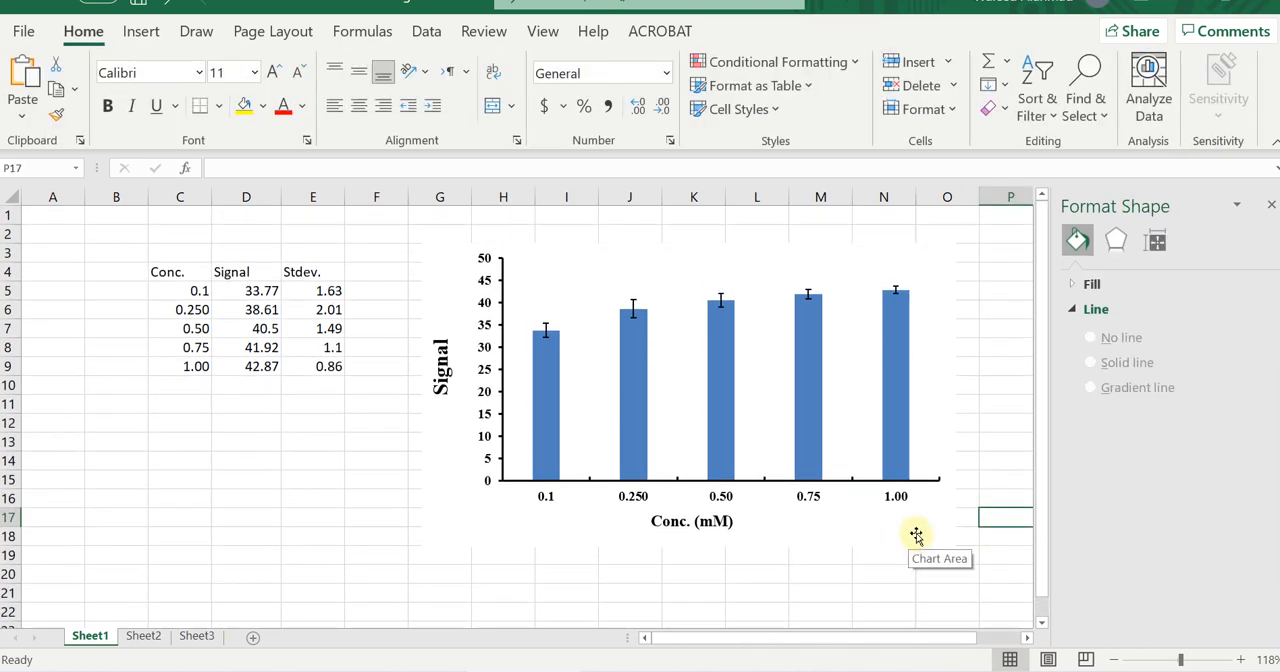
pyautogui.click(915, 533)
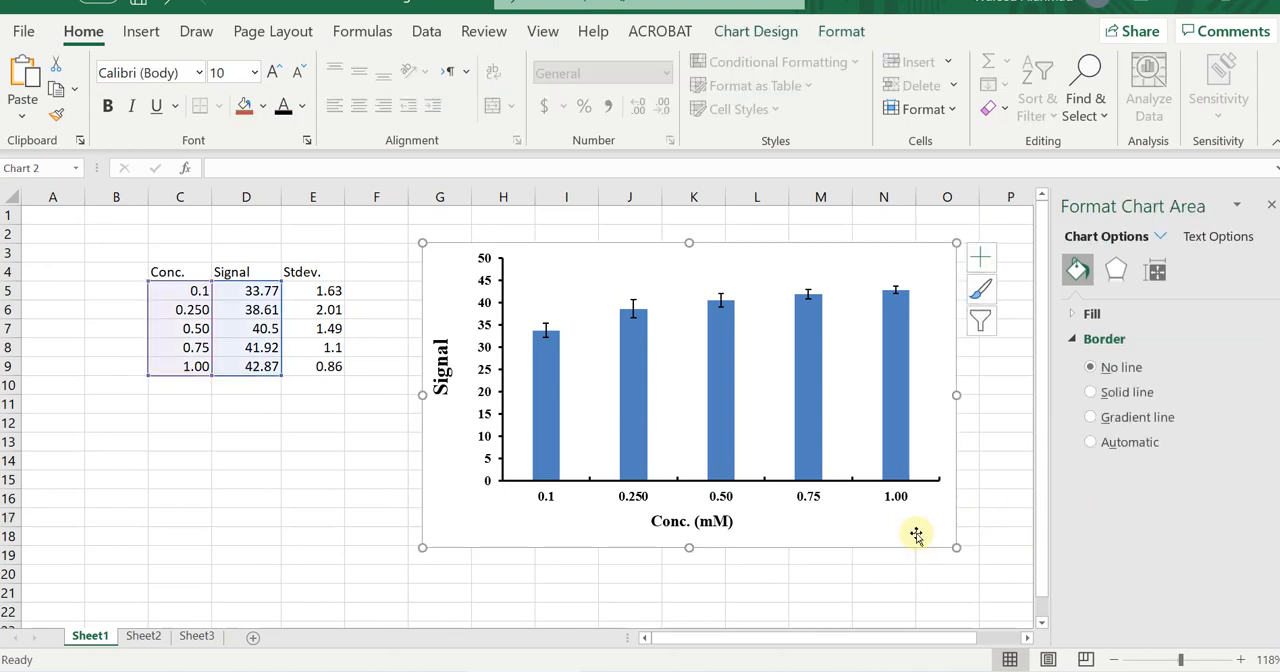
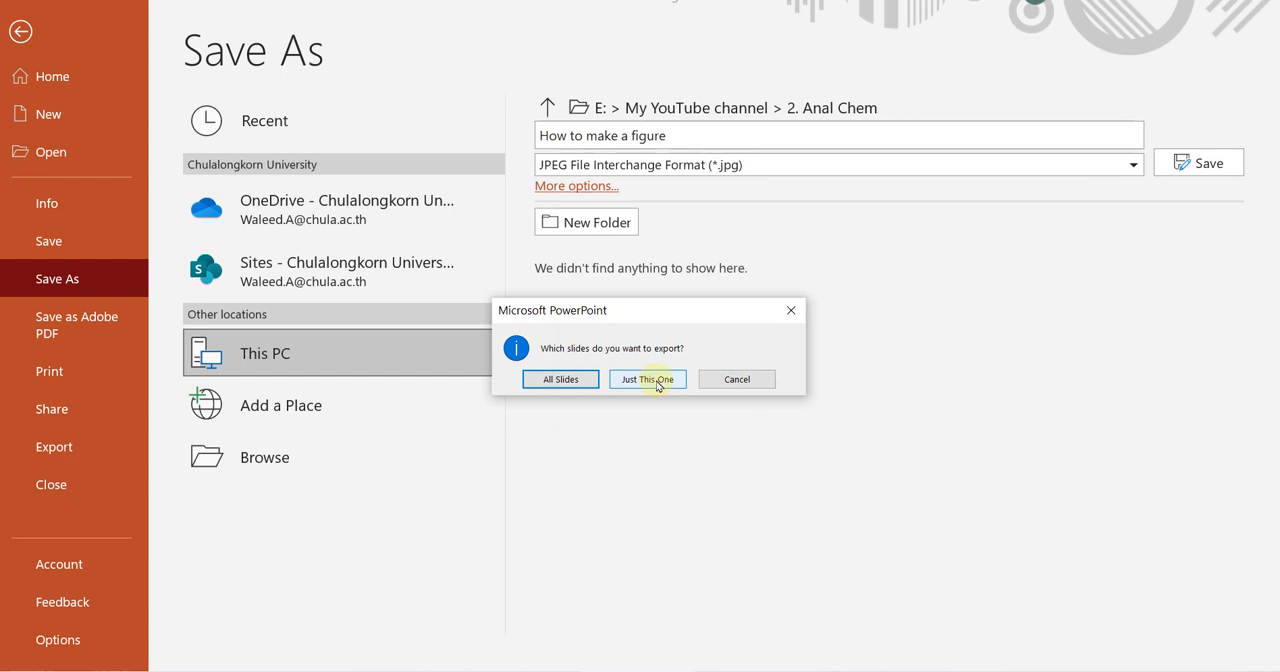
# Export only the current slide as a JPEG image named How to make a figure.
pyautogui.click(657, 381)
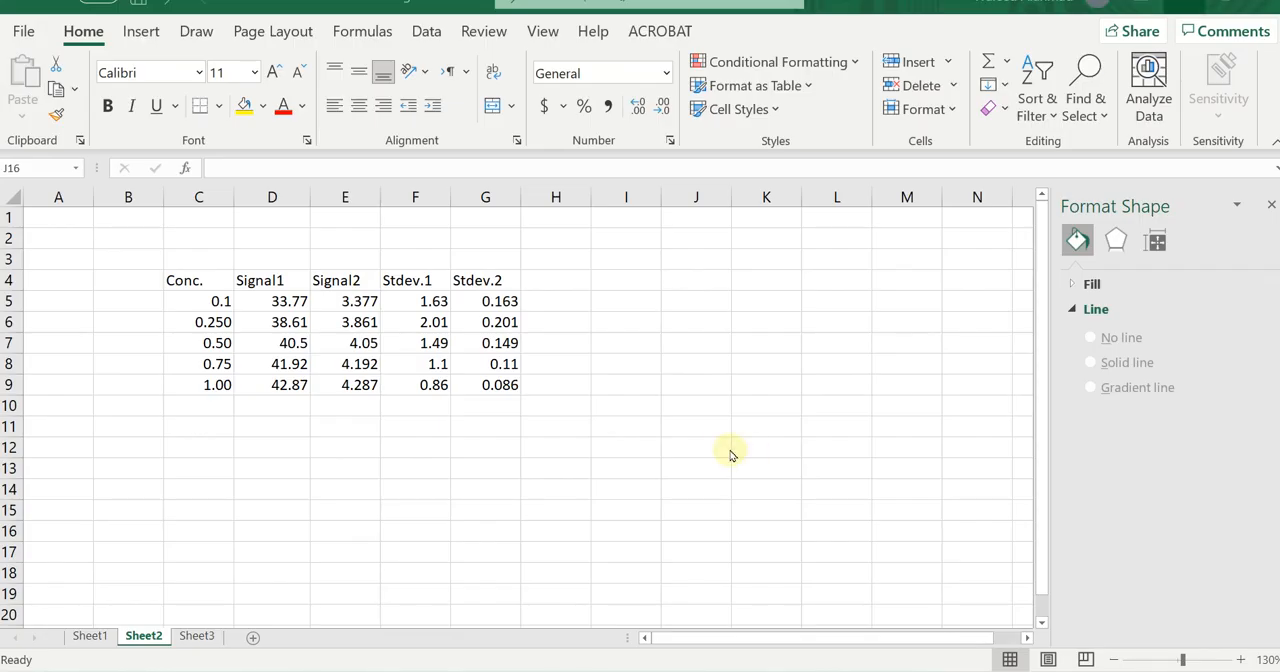
# In the Excel workbook, insert a clustered column chart of Sheet2 range C5:E9 with concentrations as categories and move it off the Signal columns.
pyautogui.click(344, 450)
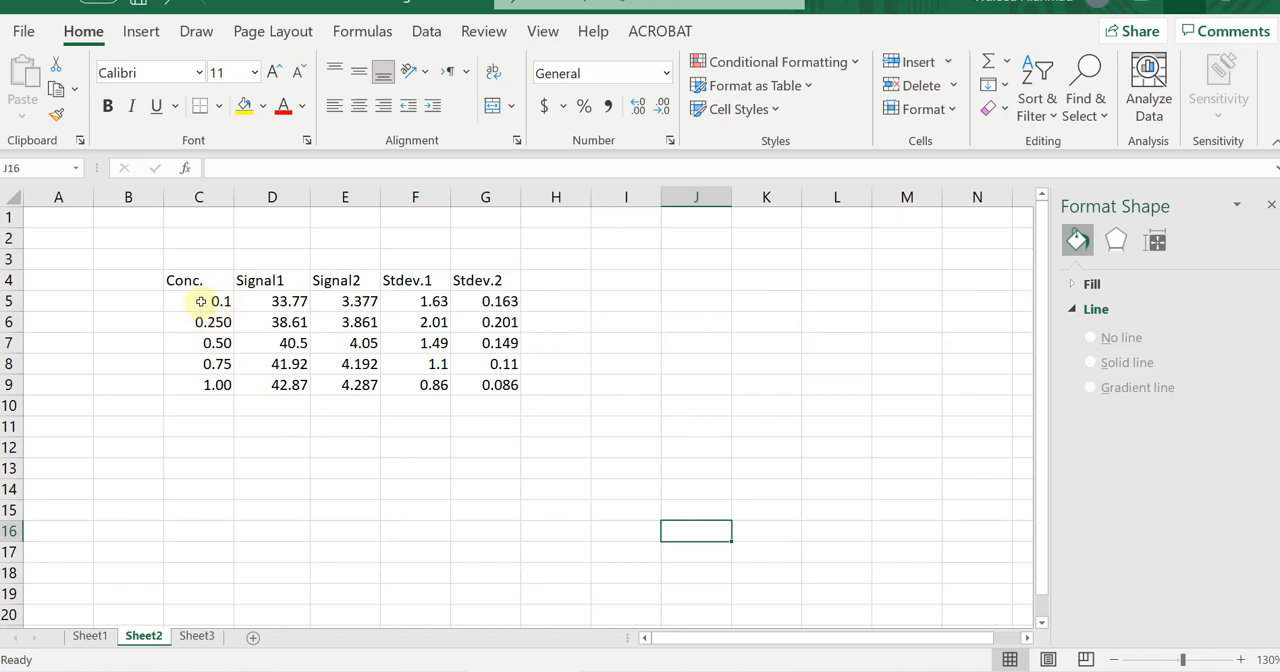
pyautogui.moveTo(201, 301); pyautogui.dragTo(345, 387)
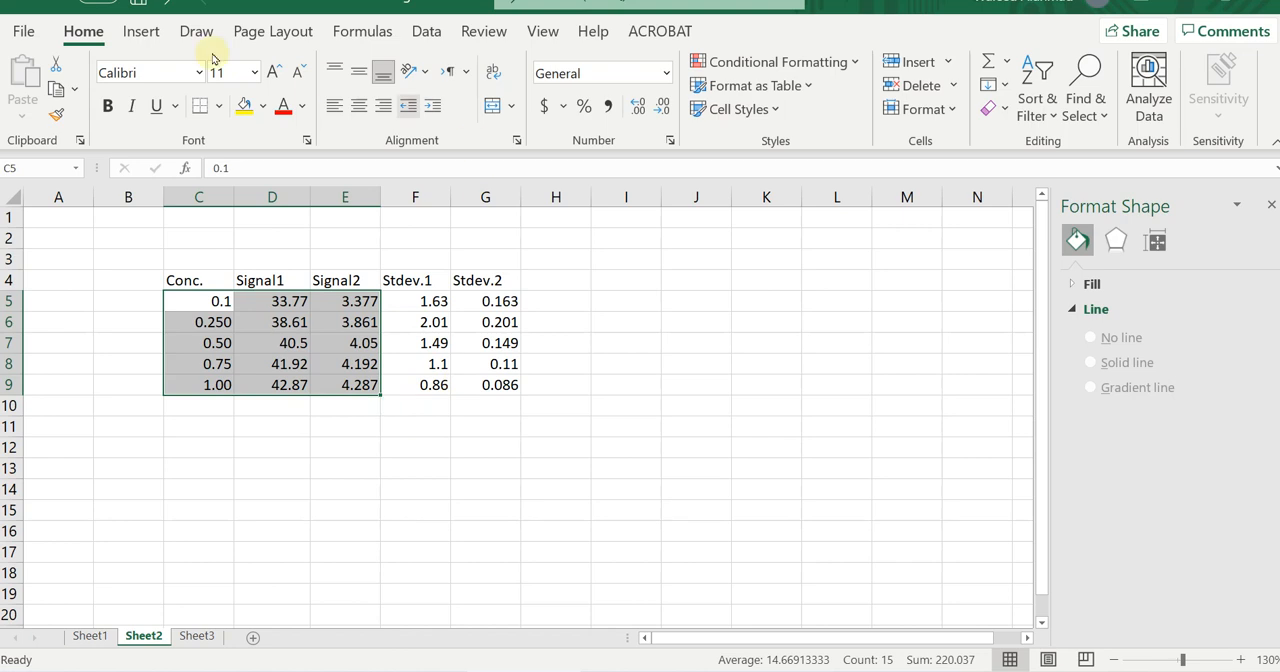
pyautogui.click(141, 31)
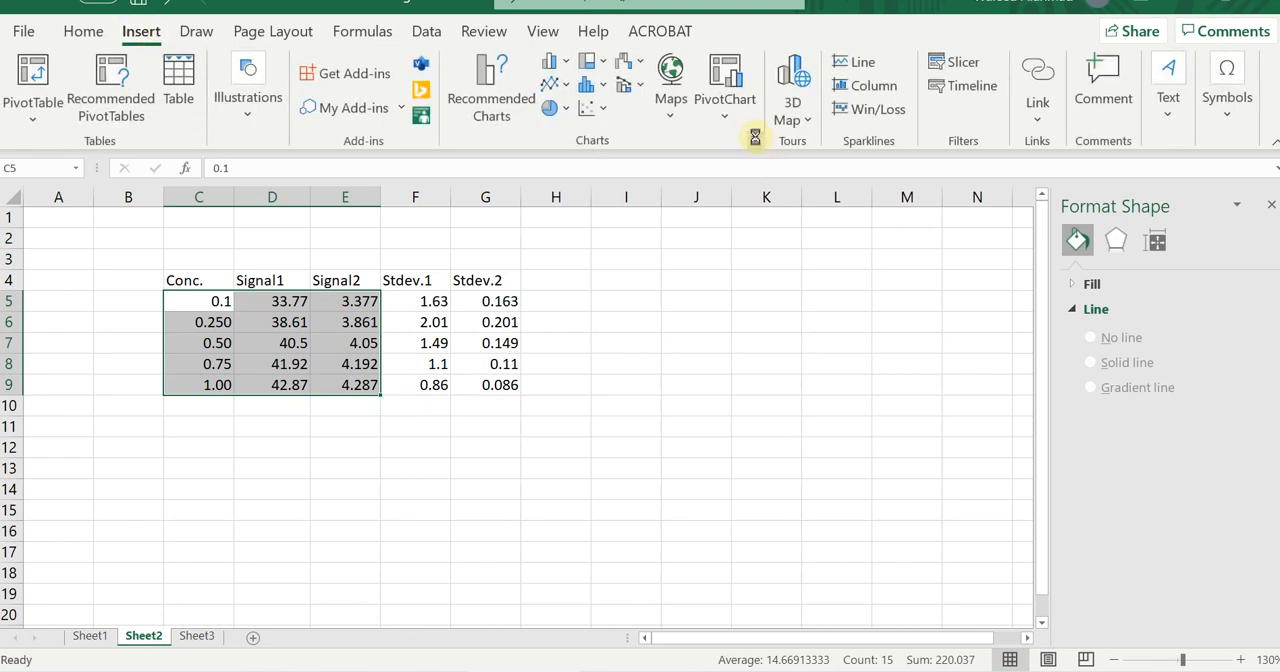
pyautogui.click(755, 137)
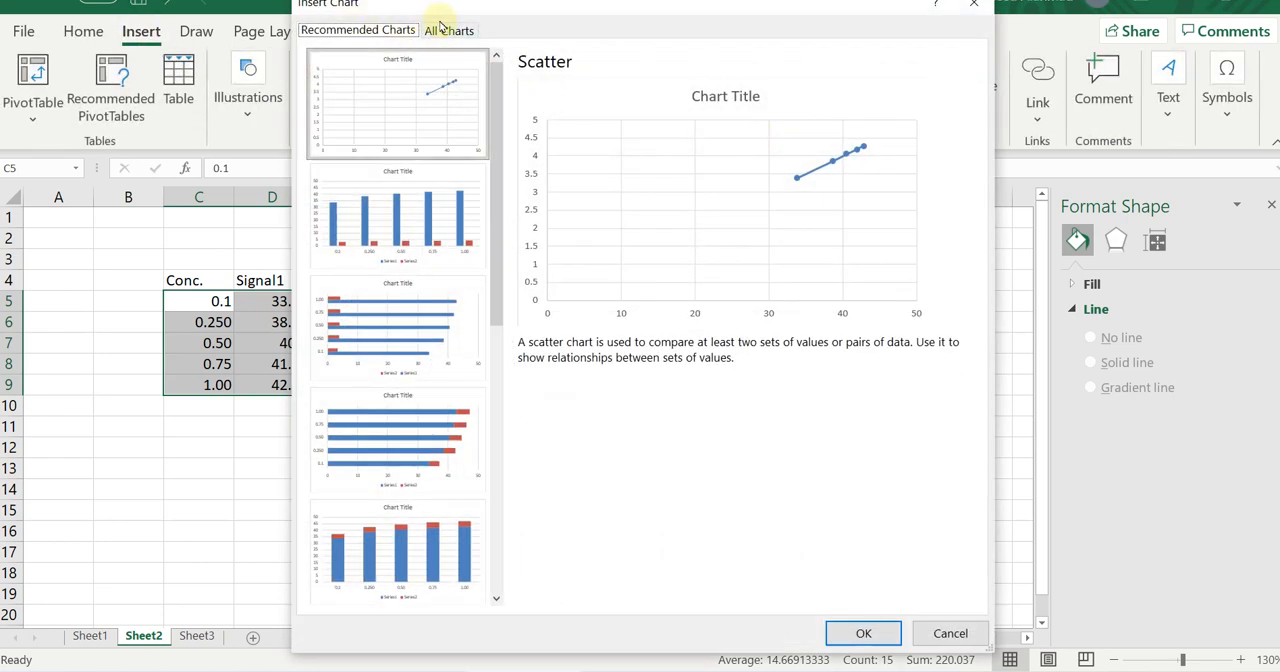
pyautogui.click(447, 30)
pyautogui.moveTo(863, 243)
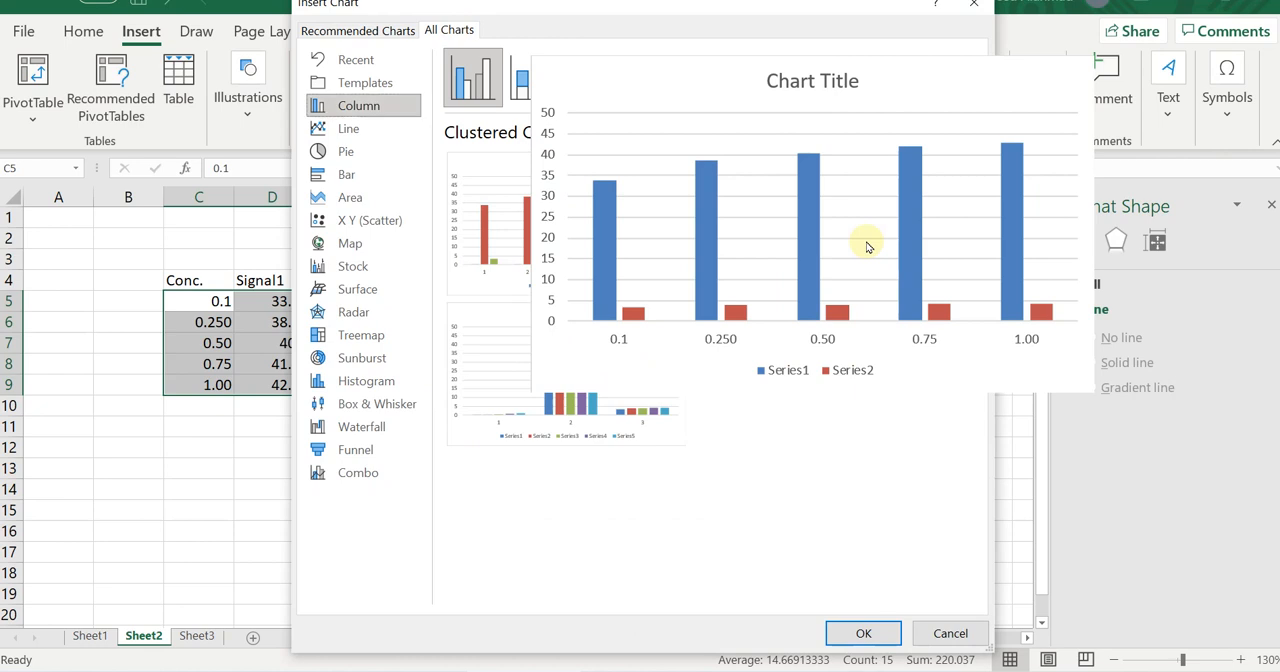
pyautogui.doubleClick(866, 248)
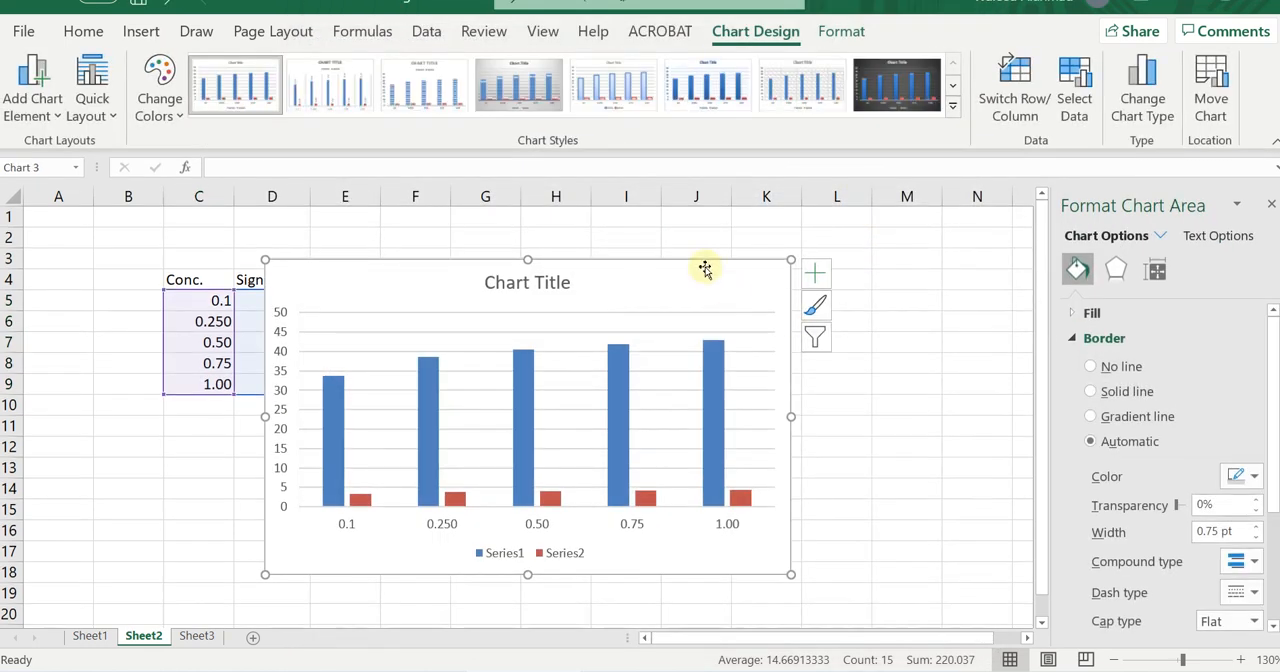
pyautogui.moveTo(701, 260); pyautogui.dragTo(864, 234)
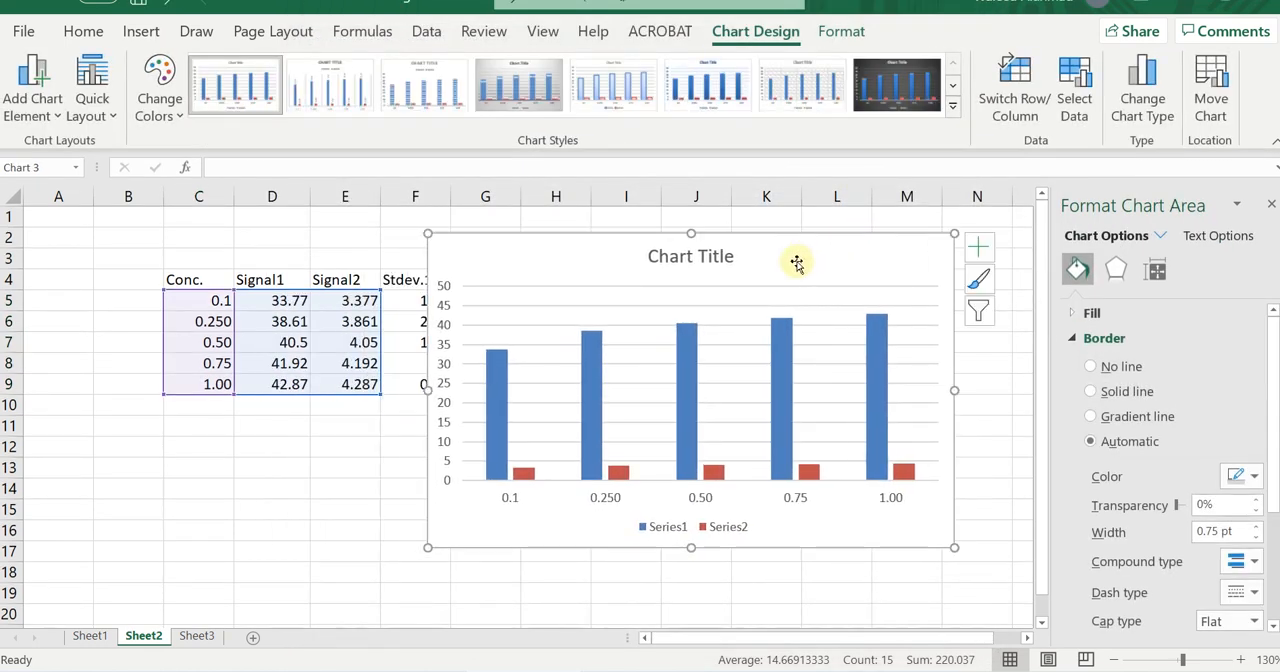
# Remove the chart title and the vertical axis major gridlines from the column chart.
pyautogui.click(715, 262)
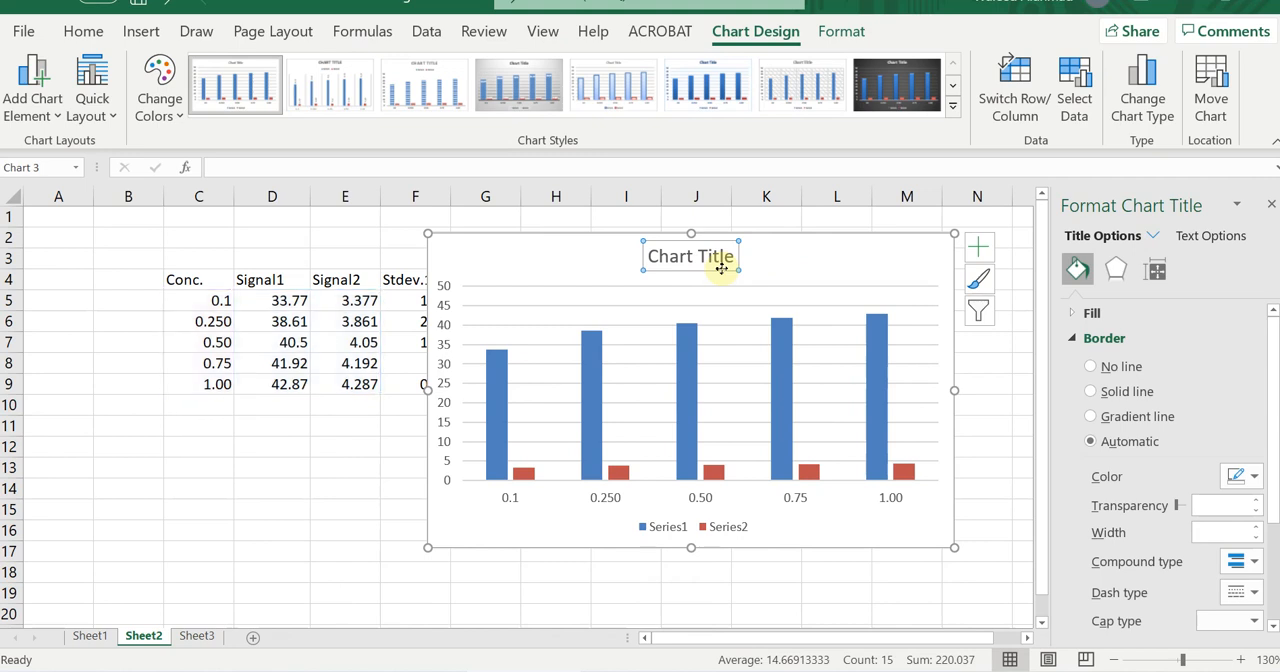
pyautogui.press('Delete')
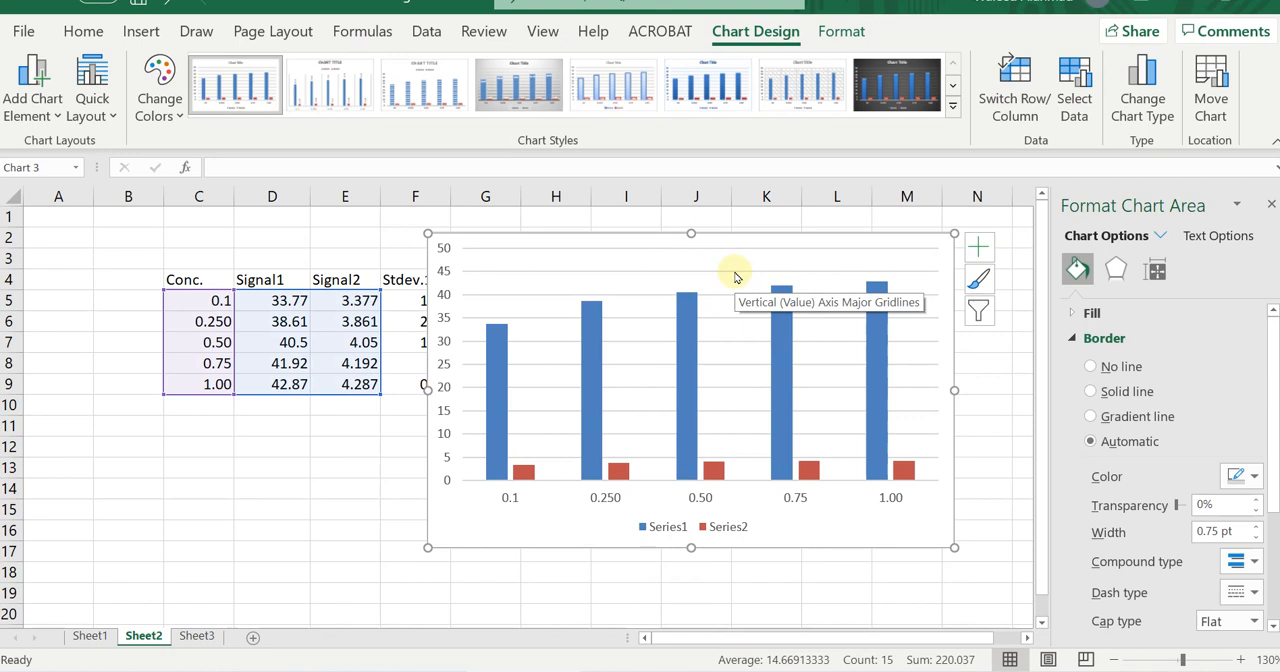
pyautogui.click(735, 277)
pyautogui.press('Delete')
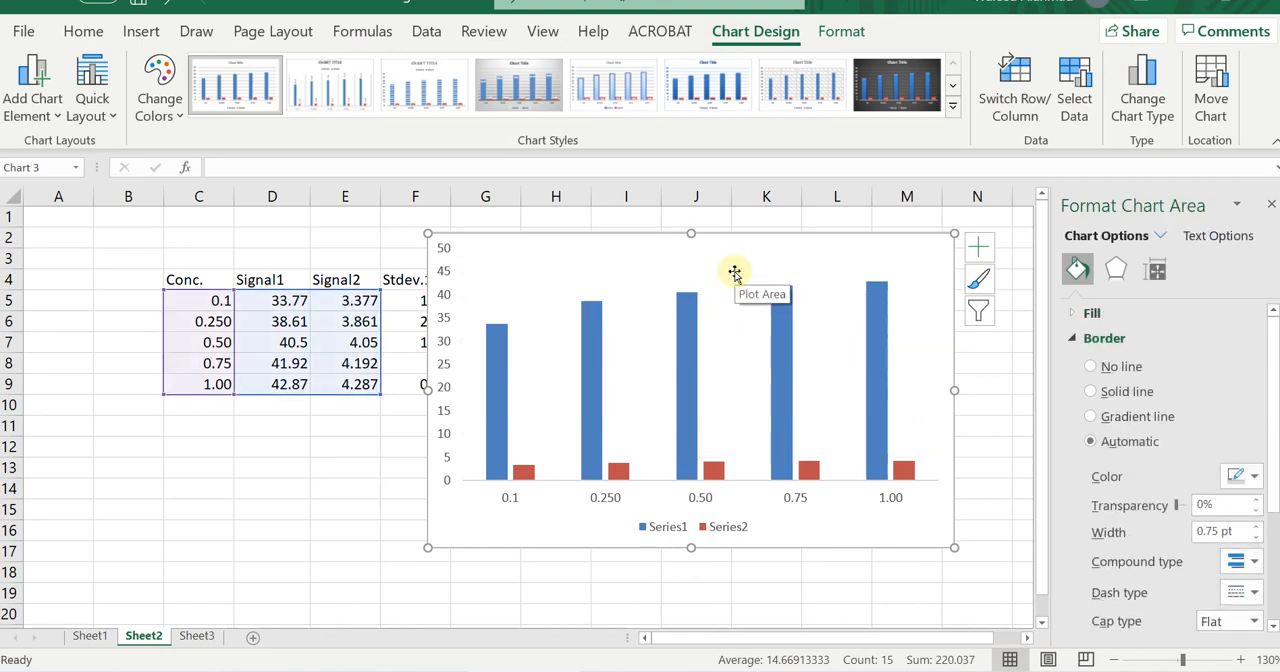
# Move the chart legend from below the columns to the top center of the chart, and deselect the chart.
pyautogui.click(722, 522)
pyautogui.moveTo(720, 517); pyautogui.dragTo(712, 240)
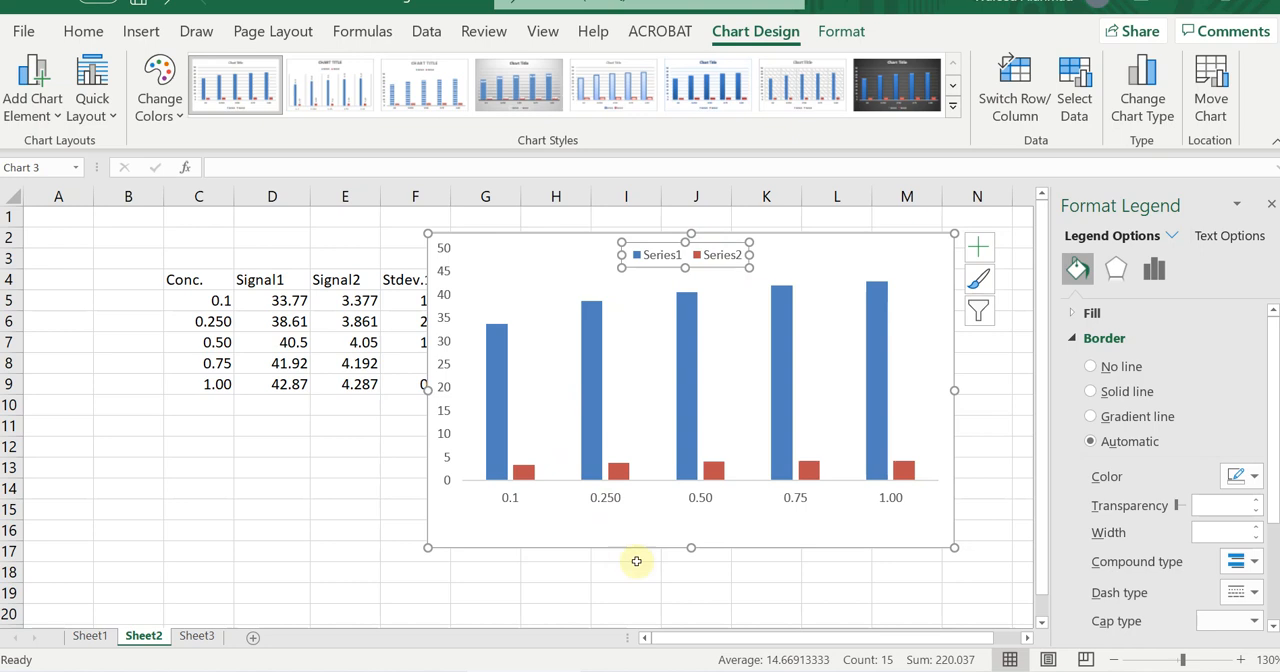
pyautogui.click(794, 596)
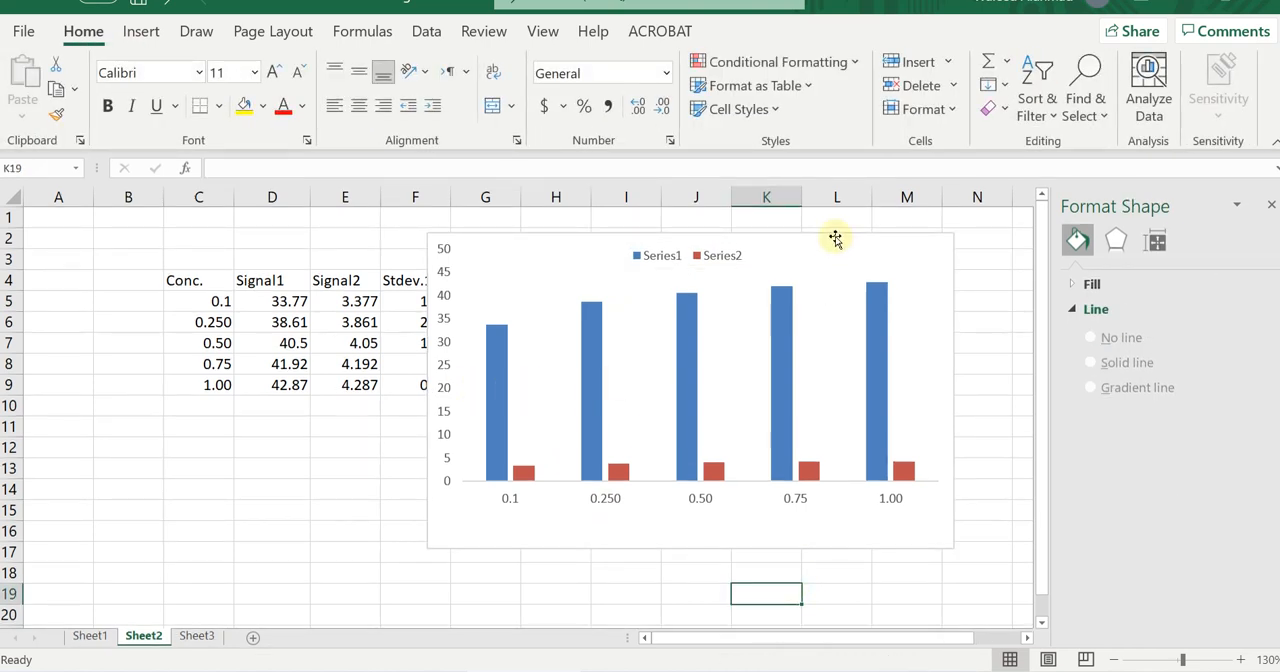
# Add primary horizontal and primary vertical axis titles to the chart, and move the chart clear of the Stdev.1 and Stdev.2 columns.
pyautogui.click(835, 238)
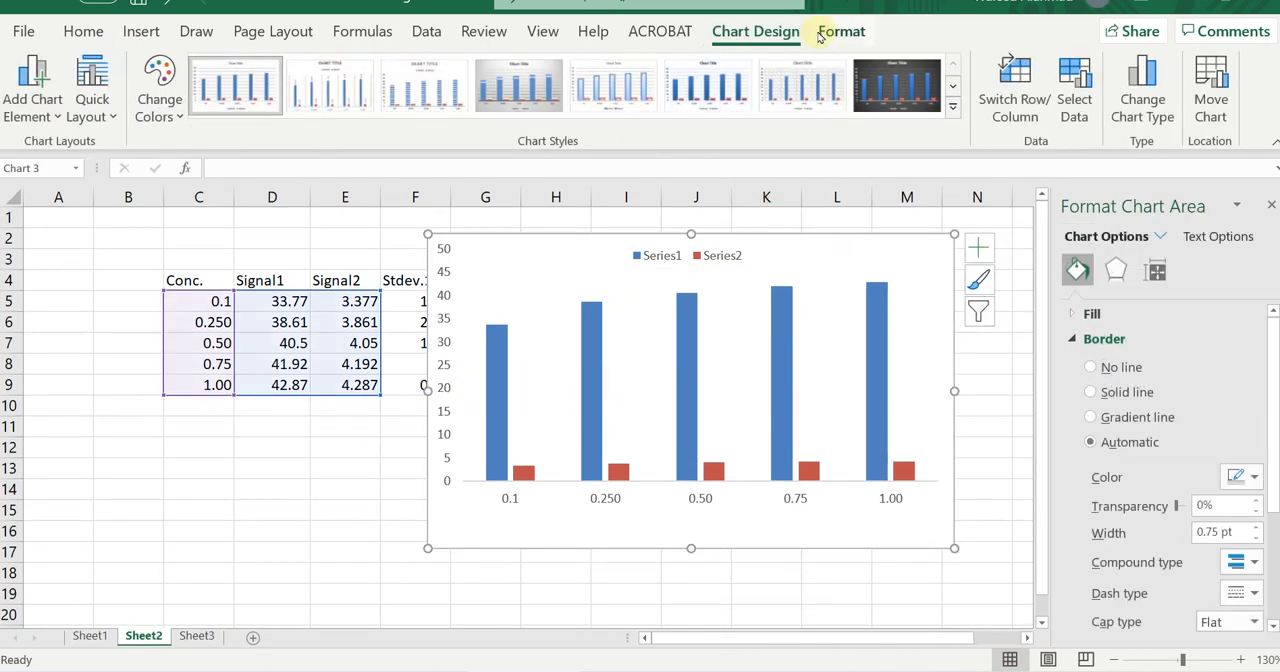
pyautogui.click(56, 118)
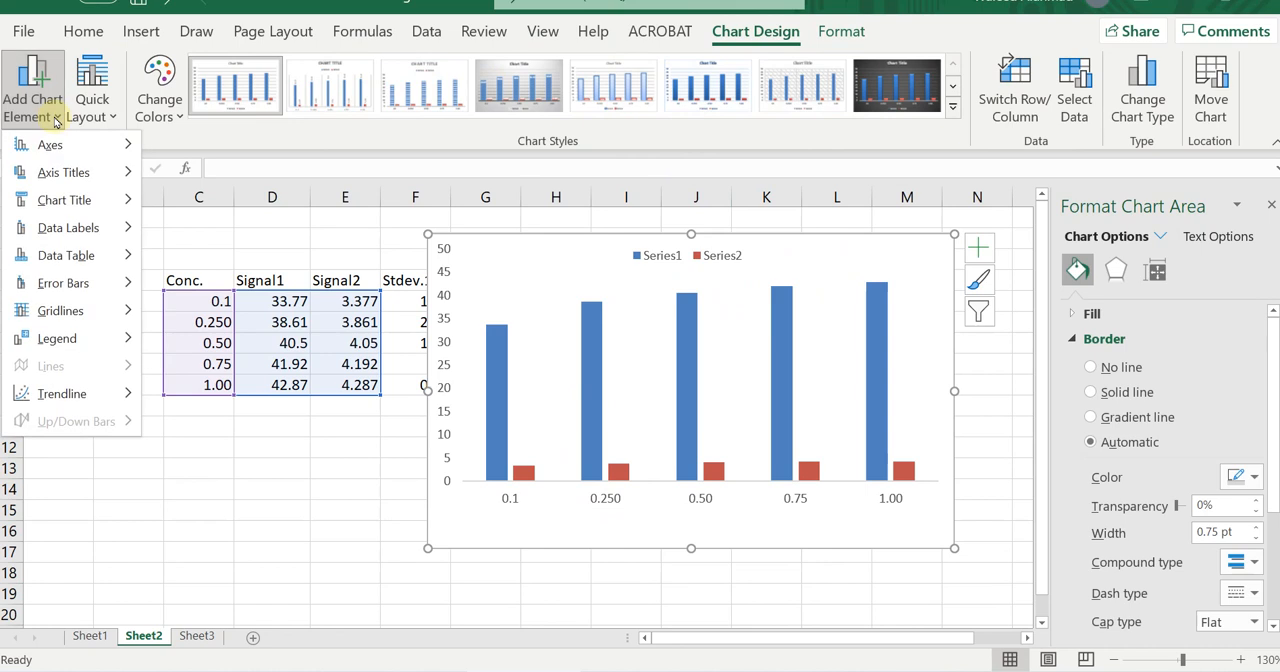
pyautogui.moveTo(83, 172)
pyautogui.click(200, 176)
pyautogui.click(32, 90)
pyautogui.moveTo(86, 172)
pyautogui.click(245, 233)
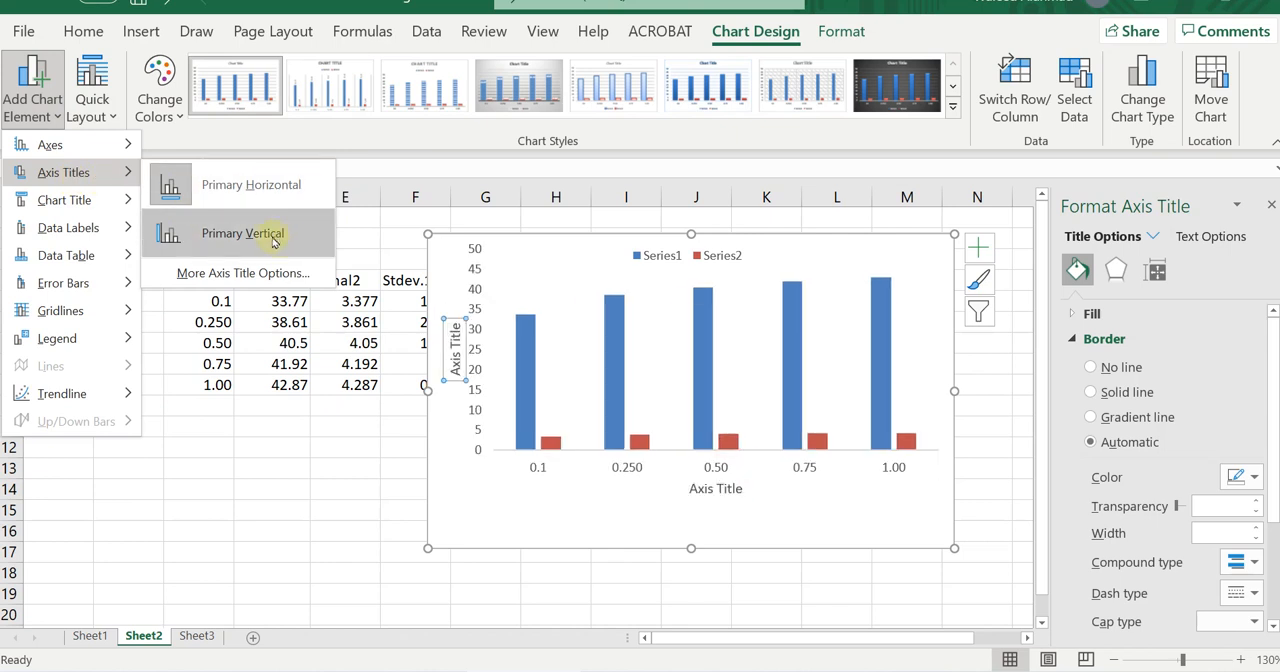
pyautogui.click(393, 573)
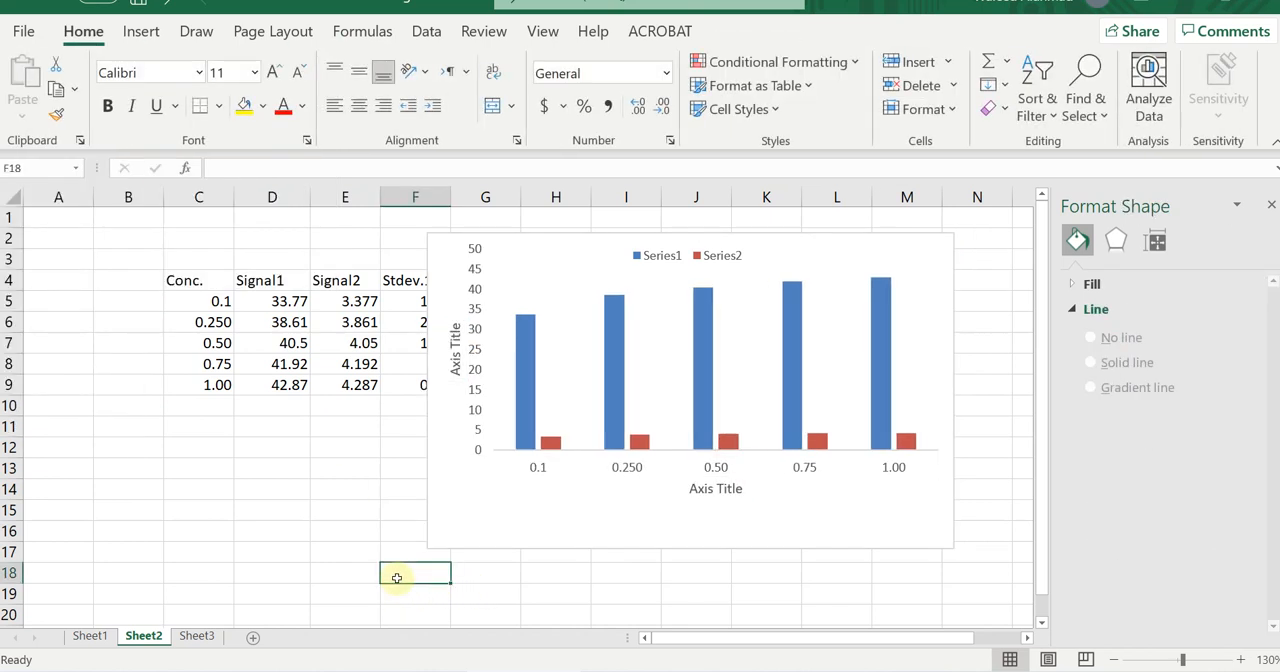
pyautogui.moveTo(596, 237); pyautogui.dragTo(690, 261)
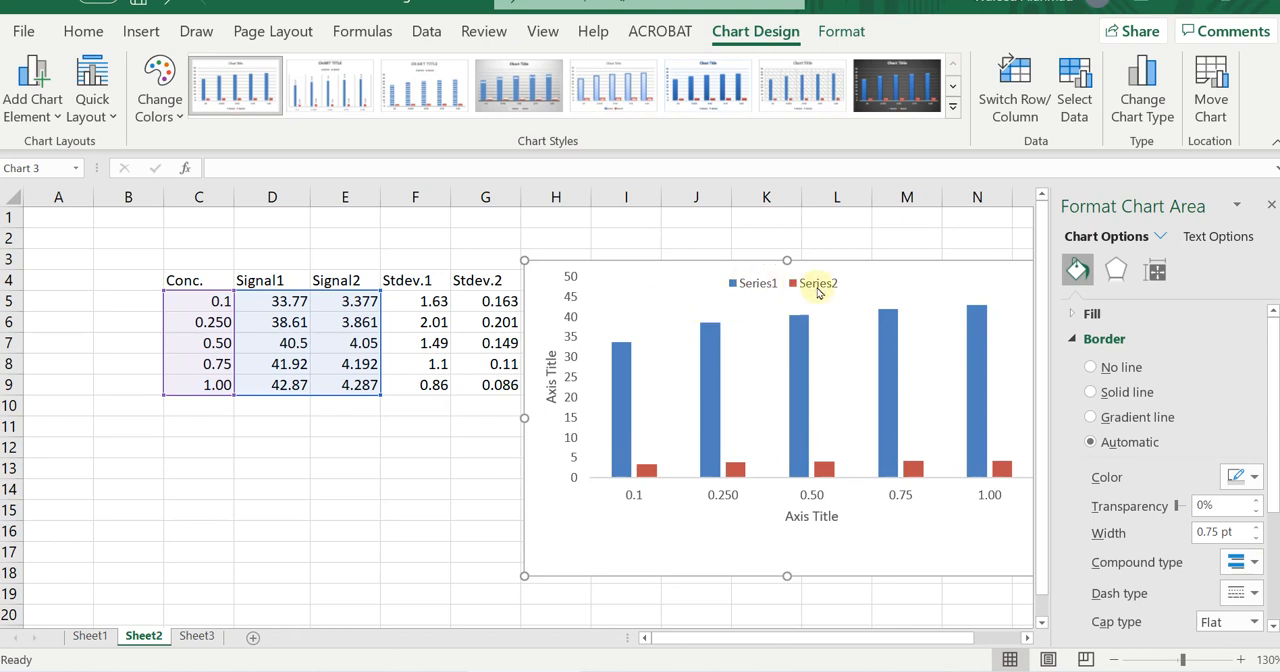
# Rename the first data series, with values in Sheet2 D5:D9, as "Signal 1" in the chart's data source.
pyautogui.click(752, 285)
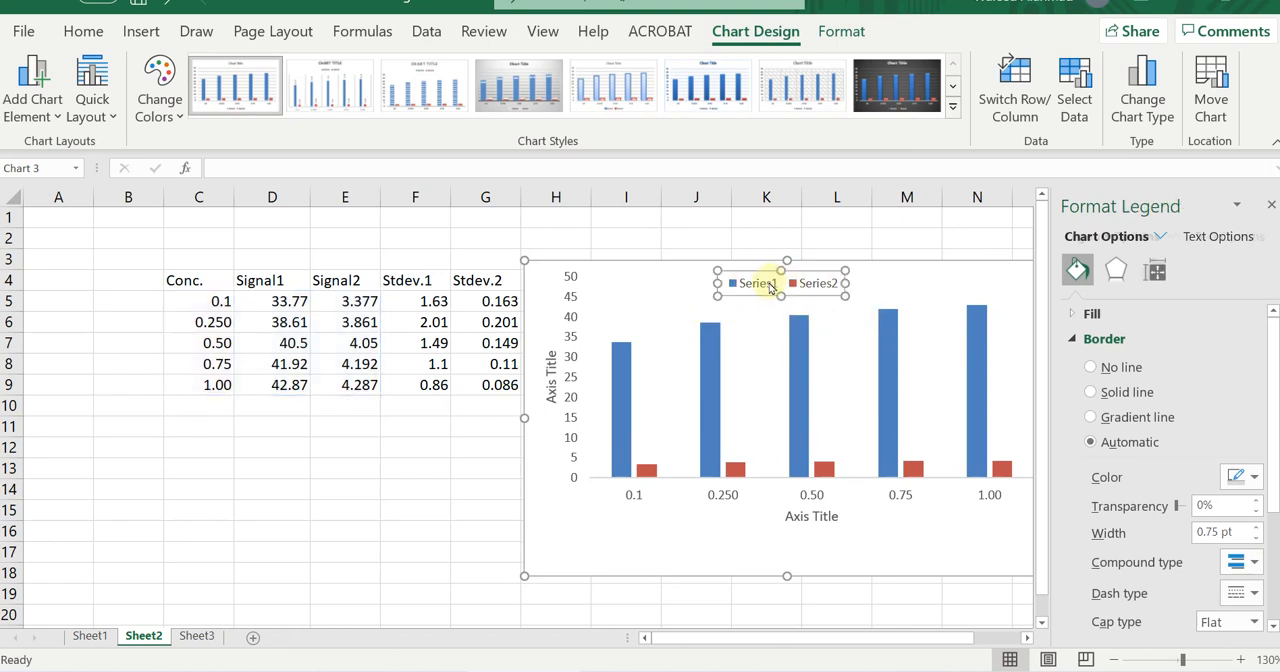
pyautogui.click(667, 313)
pyautogui.rightClick(669, 315)
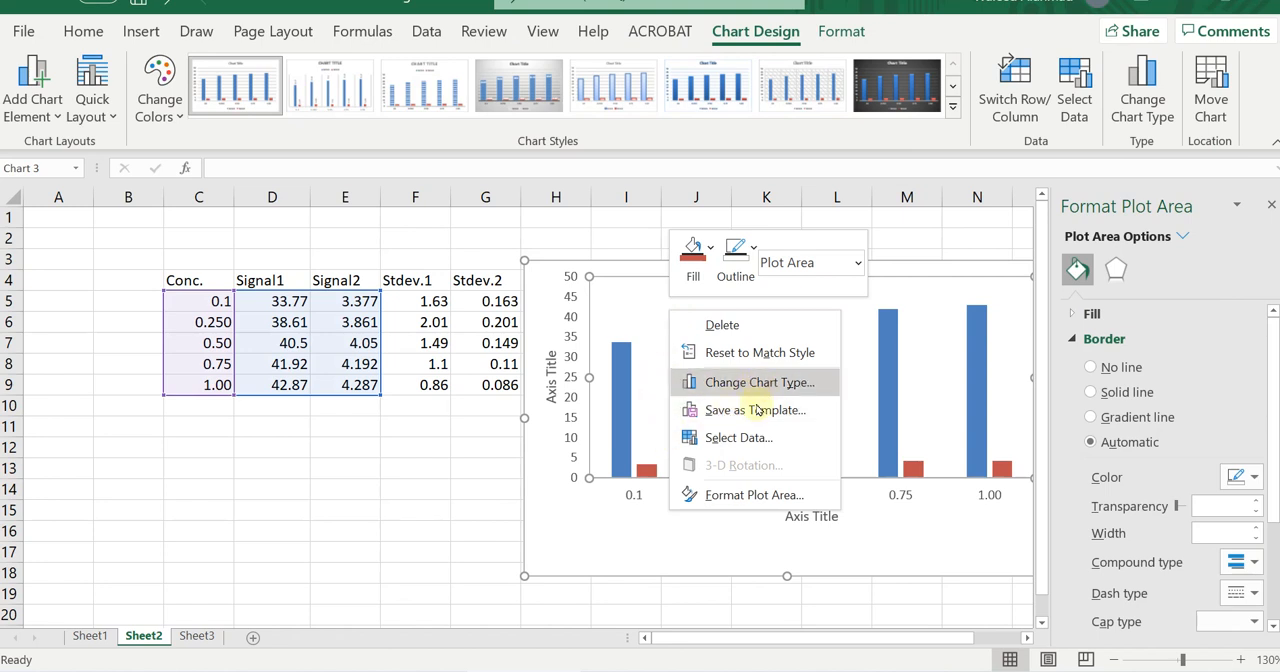
pyautogui.click(756, 440)
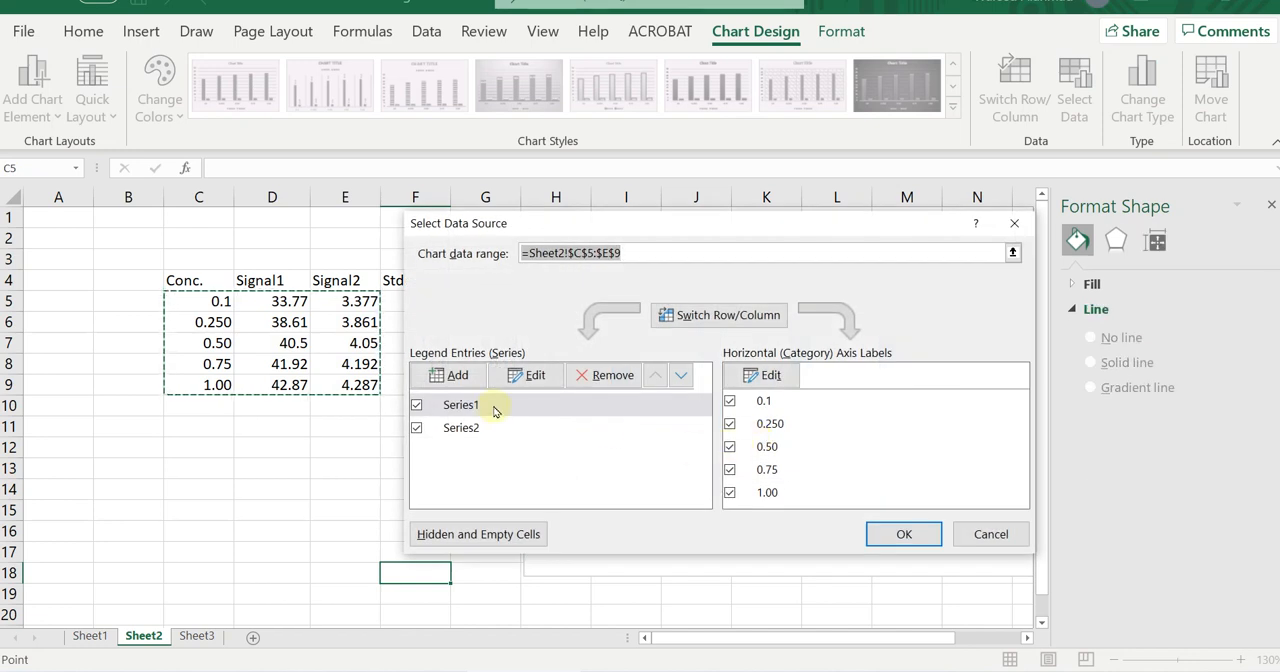
pyautogui.click(537, 376)
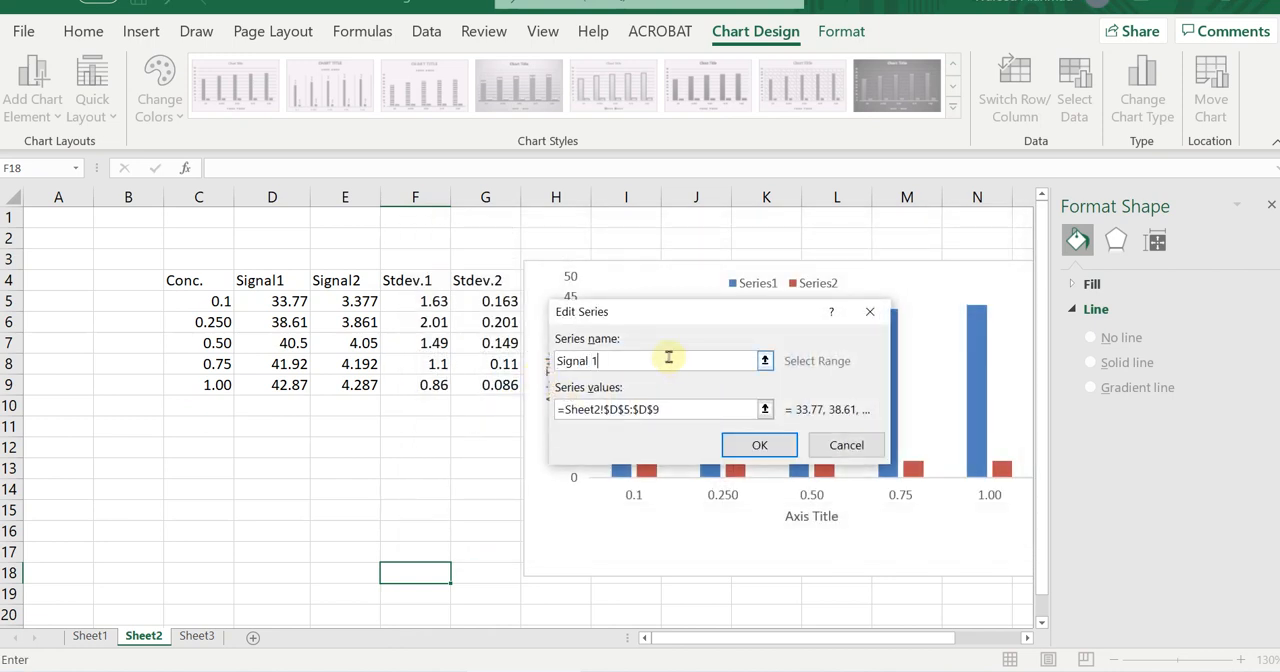
pyautogui.click(759, 445)
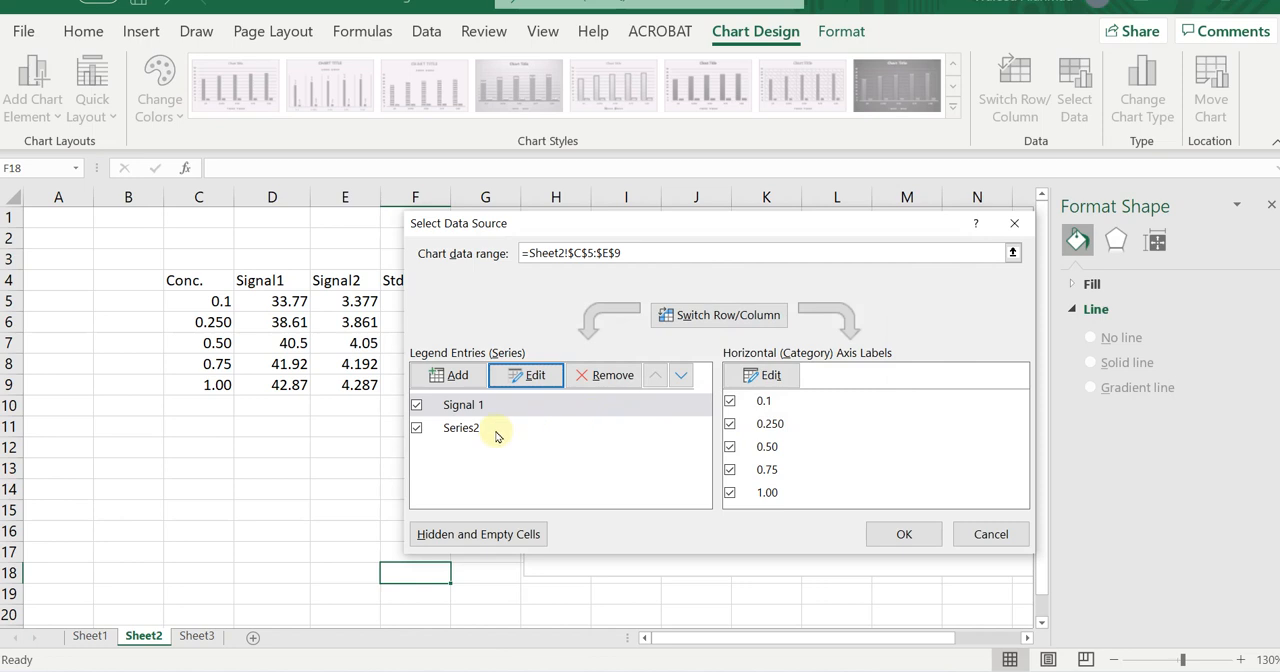
# Rename the second data series, with values in Sheet2 E5:E9, as "Signal 2" and apply the data source changes.
pyautogui.click(497, 432)
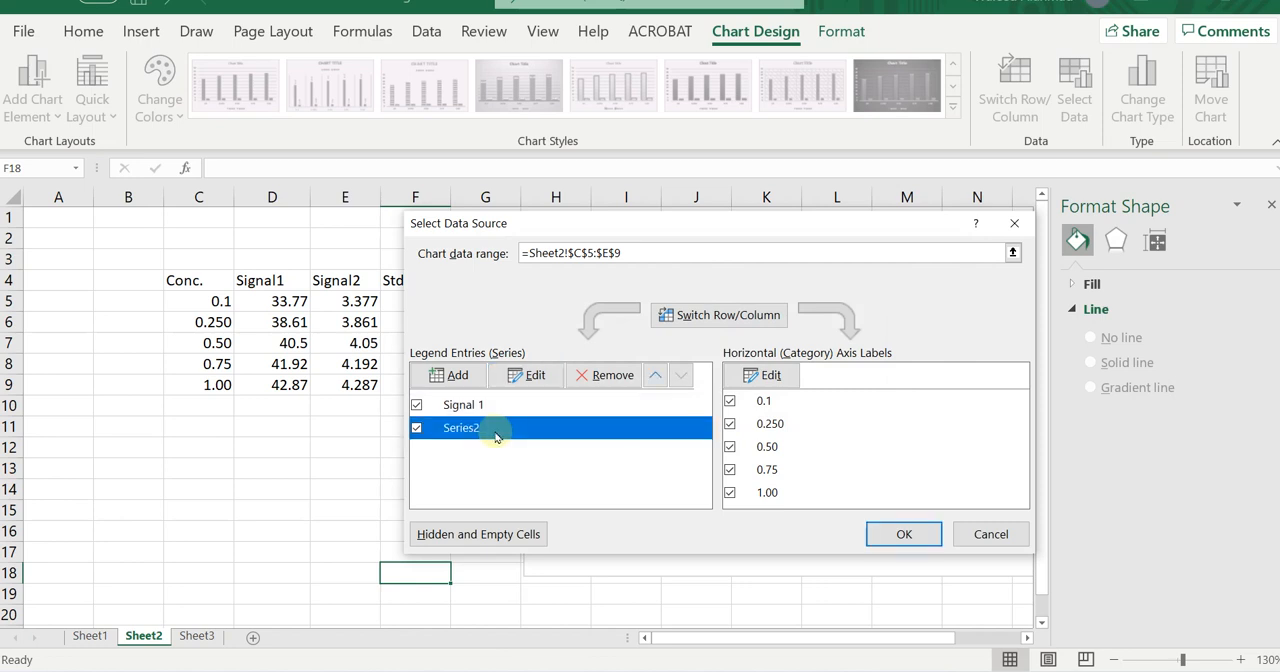
pyautogui.click(537, 376)
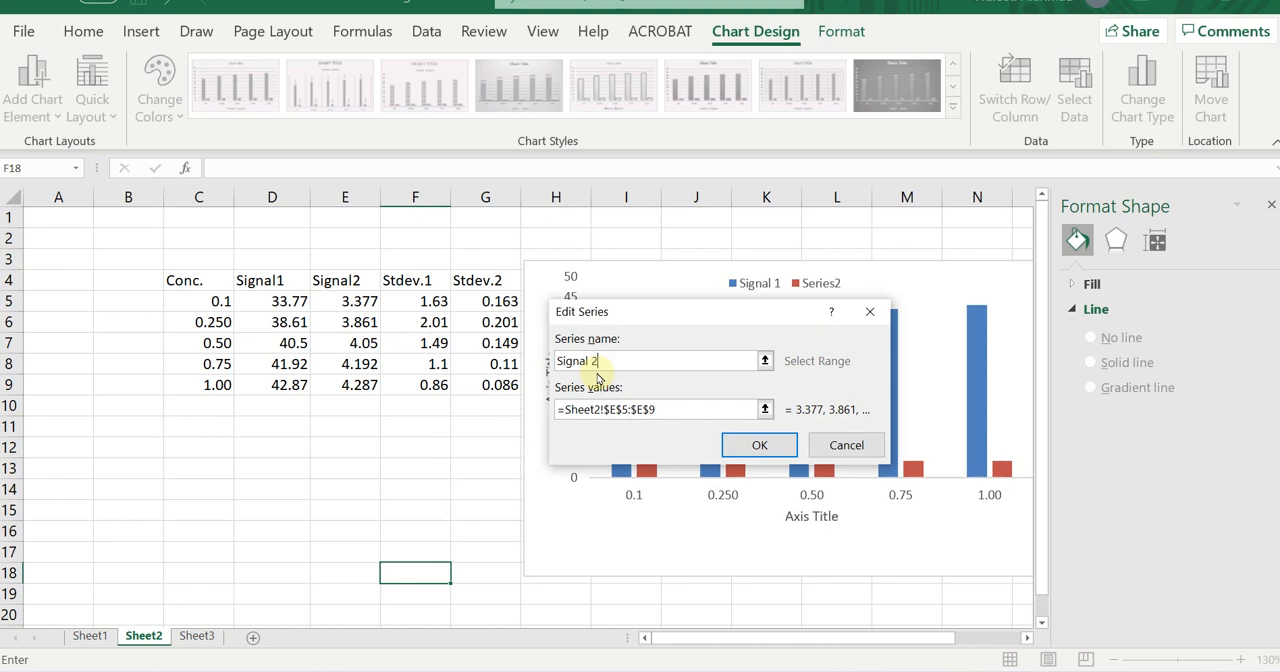
pyautogui.press('Return')
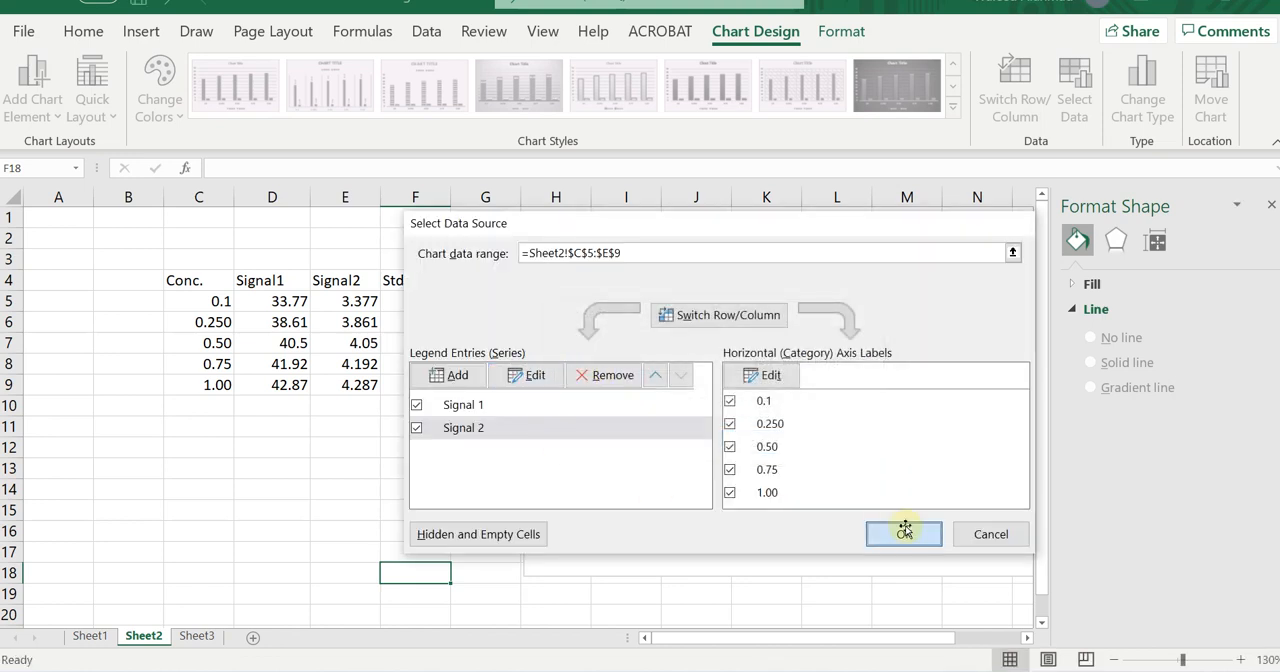
pyautogui.click(903, 531)
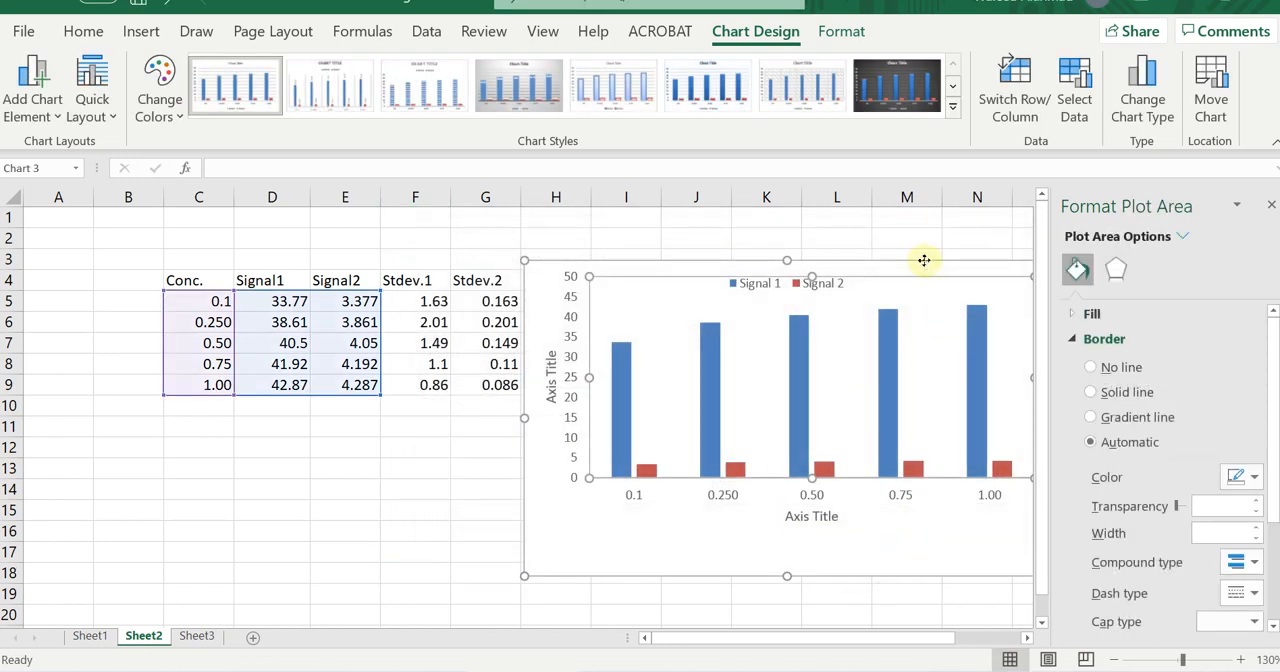
# Close the plot area formatting options and reposition the whole chart beside the data table, starting just past column G.
pyautogui.moveTo(924, 260); pyautogui.dragTo(861, 261)
pyautogui.click(1270, 206)
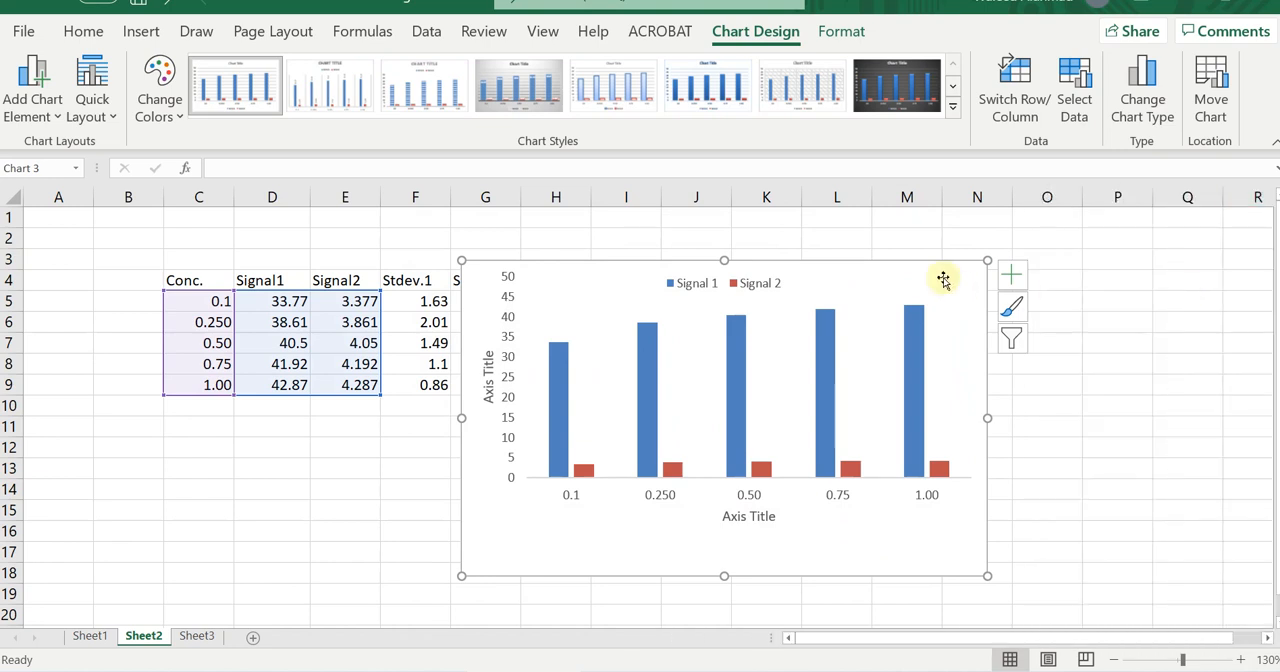
pyautogui.click(875, 255)
pyautogui.click(876, 268)
pyautogui.moveTo(876, 268); pyautogui.dragTo(966, 240)
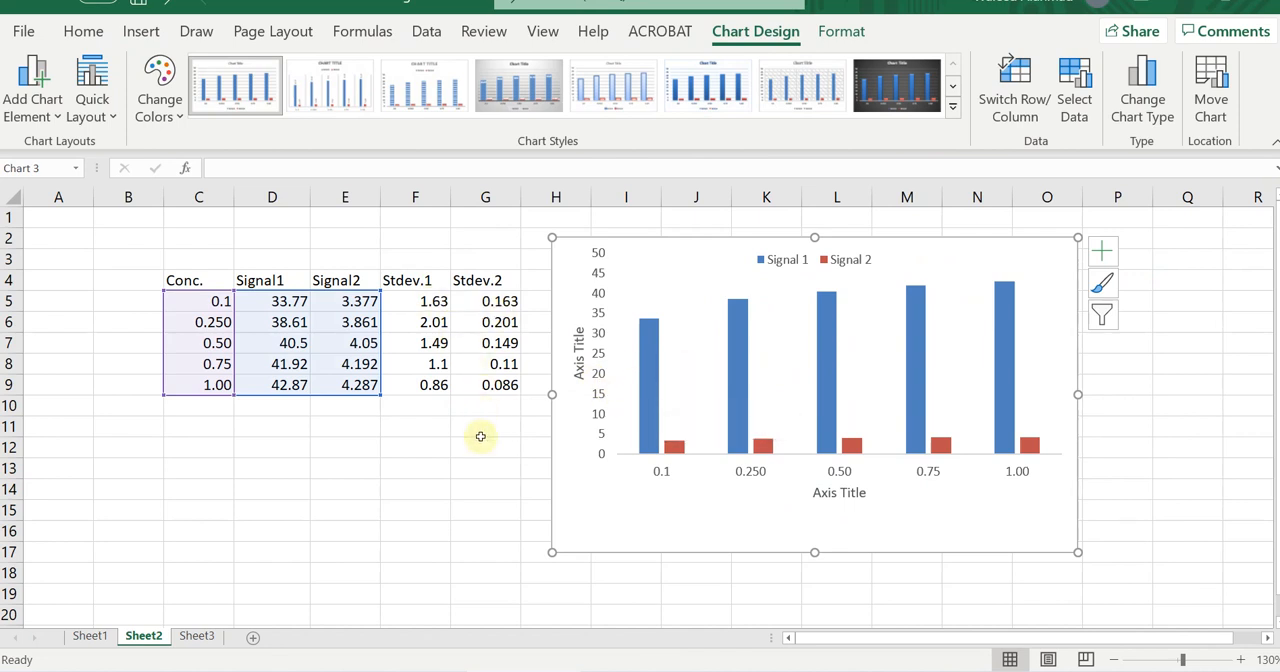
pyautogui.click(438, 488)
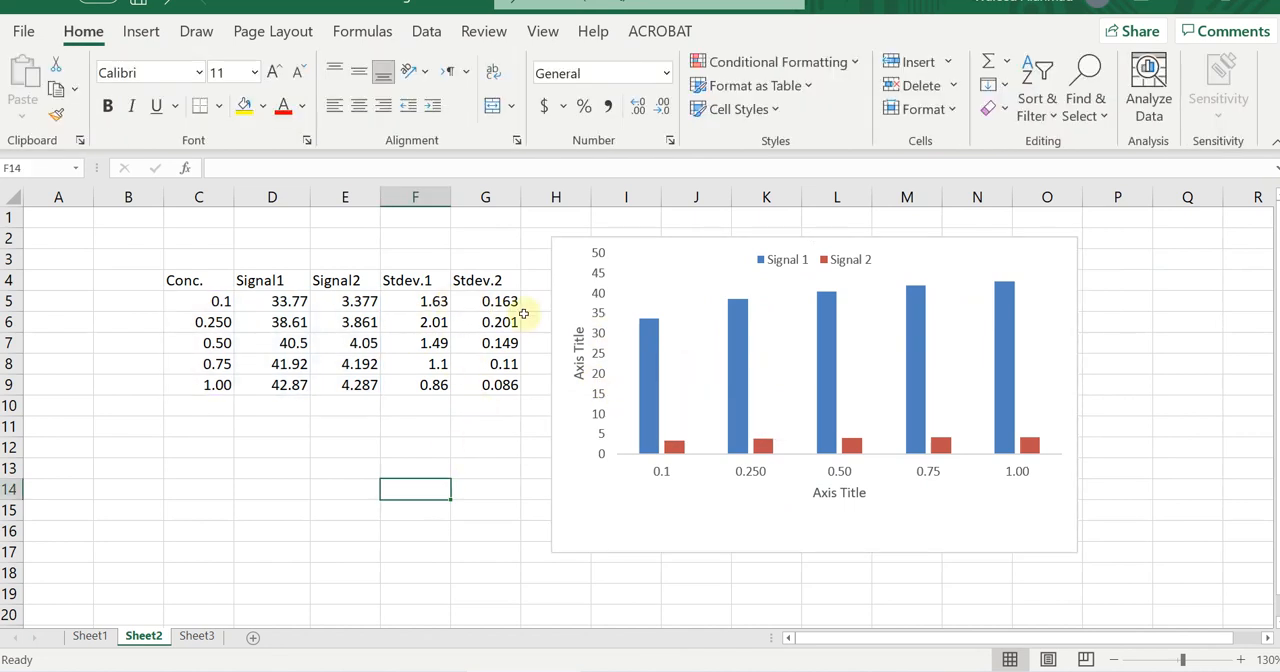
# Add Standard Error error bars to the Signal 1 column series and open their formatting options.
pyautogui.click(651, 360)
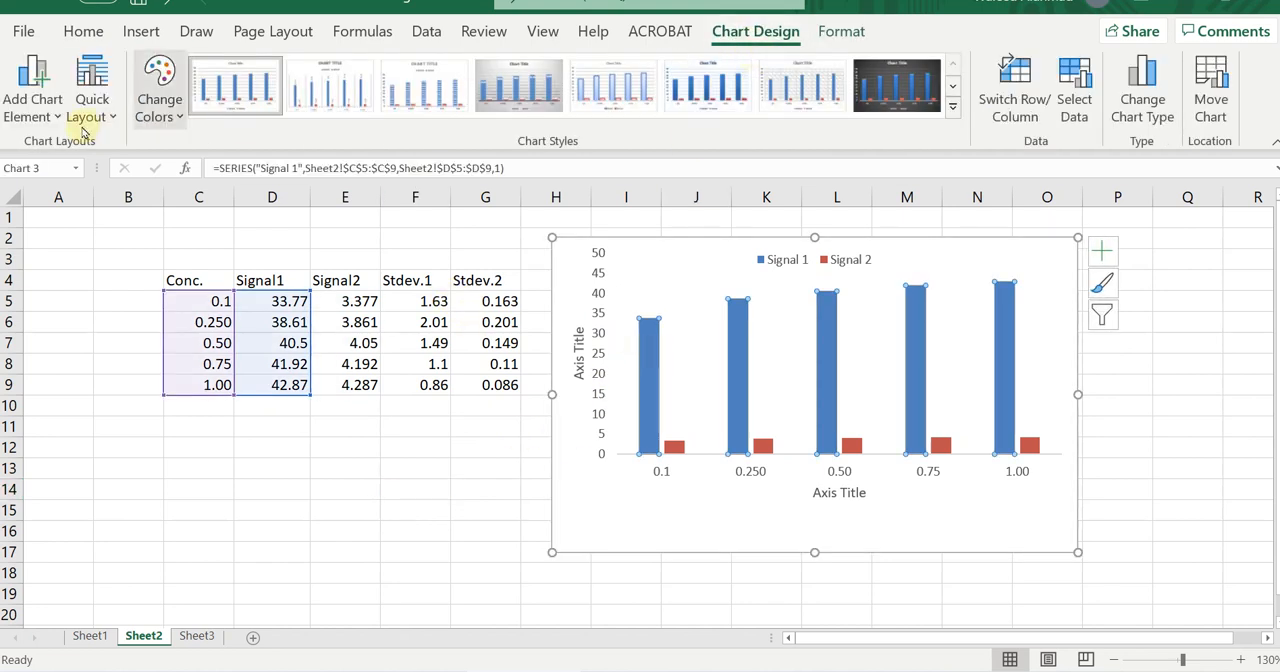
pyautogui.click(33, 108)
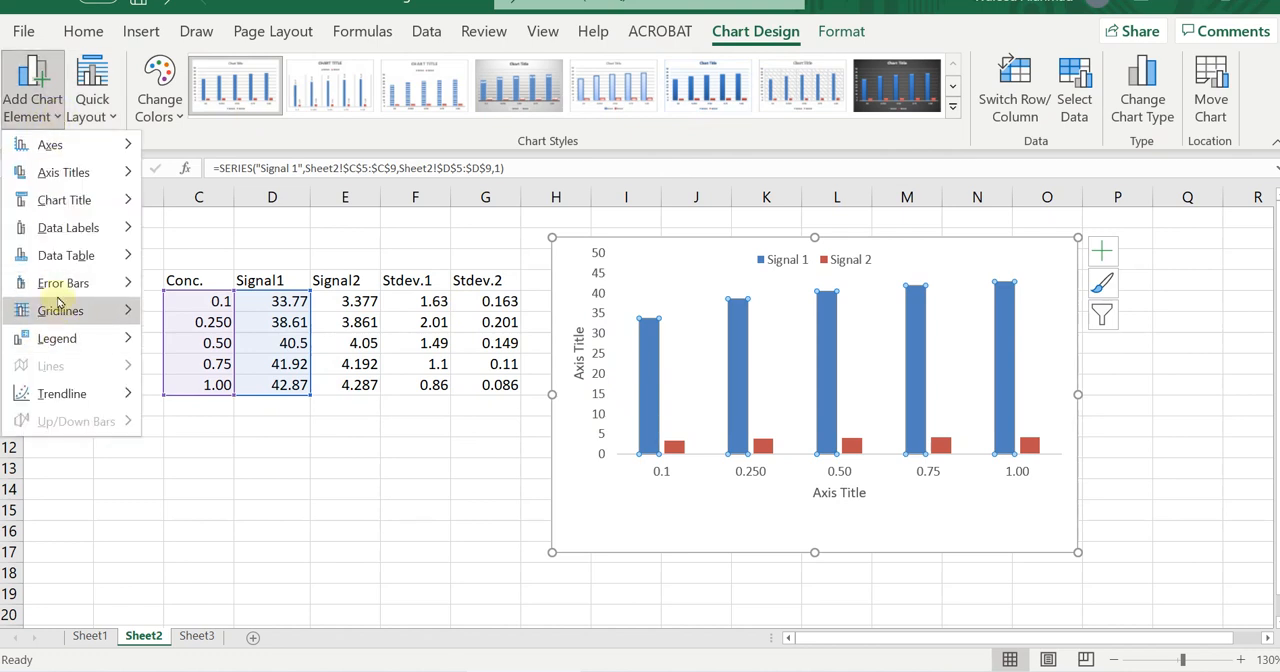
pyautogui.moveTo(62, 284)
pyautogui.click(190, 341)
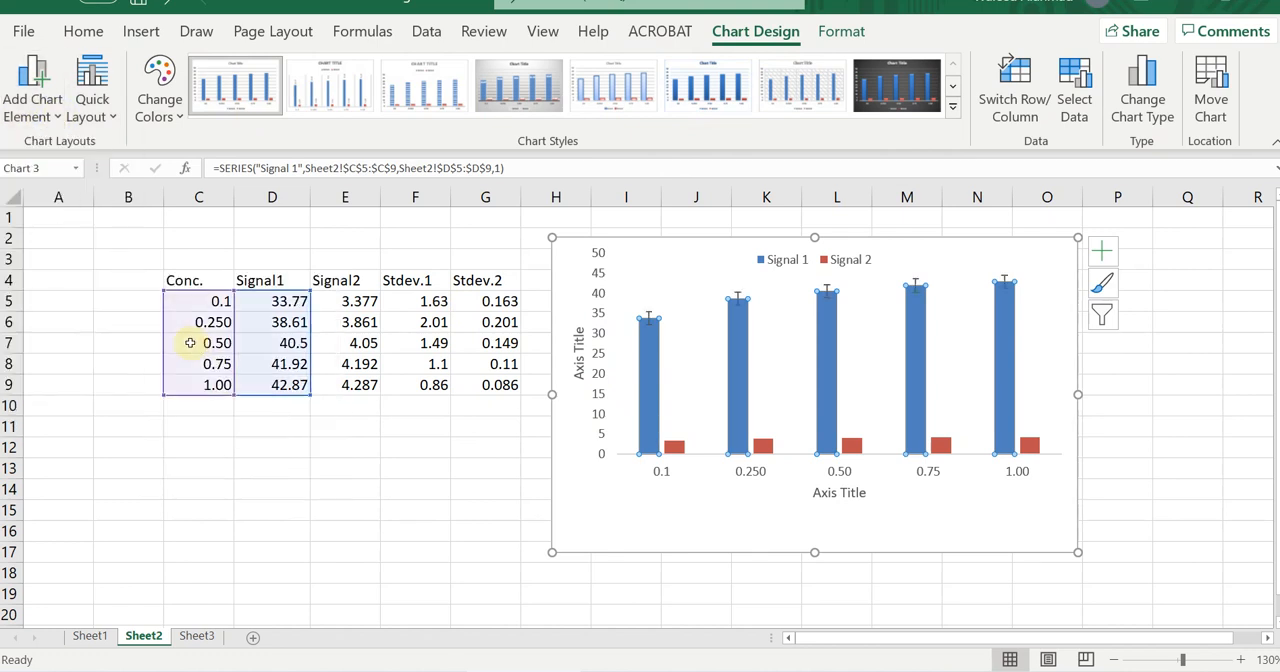
pyautogui.click(738, 298)
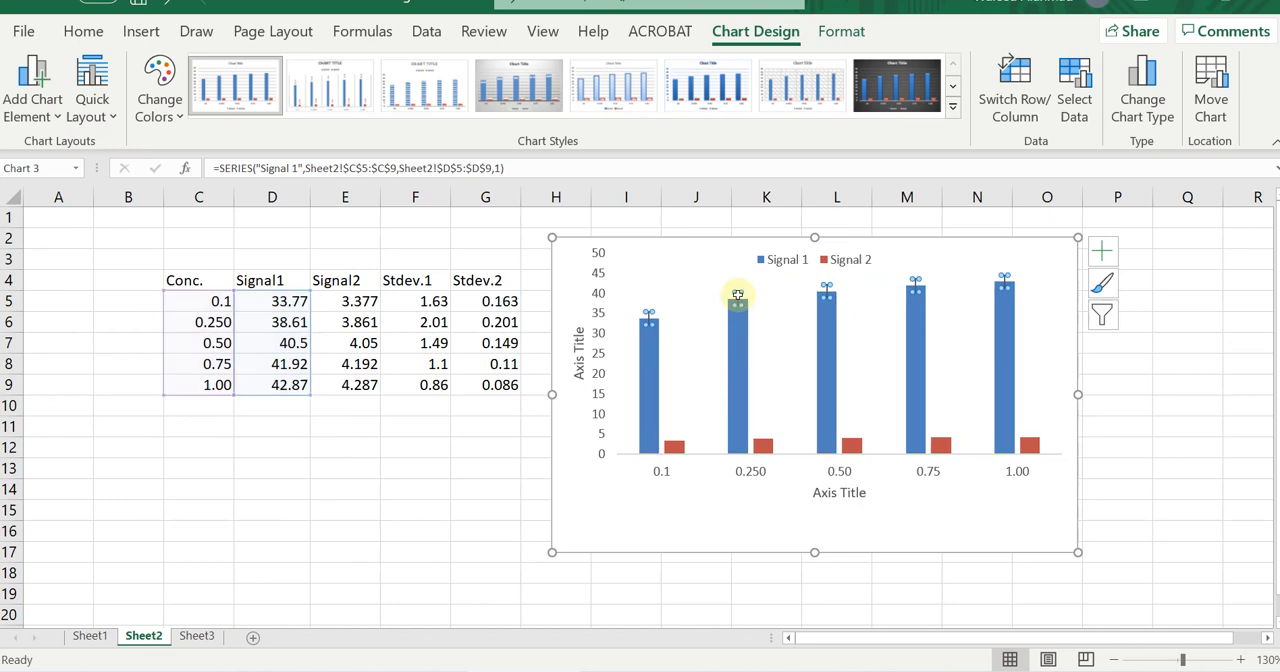
pyautogui.doubleClick(737, 296)
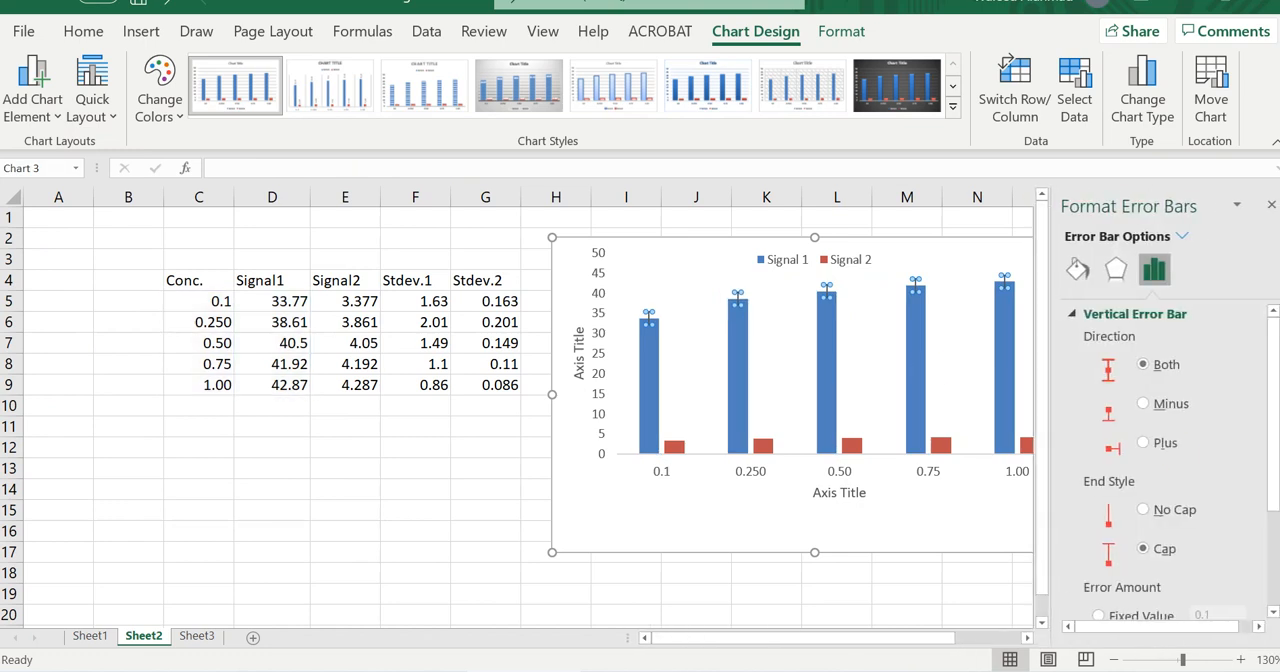
# Switch the Signal 1 error bars to a custom error amount, using Sheet2 F5:F9 as the positive error values.
pyautogui.scroll(-9, 988, 532)
pyautogui.scroll(9, 857, 349)
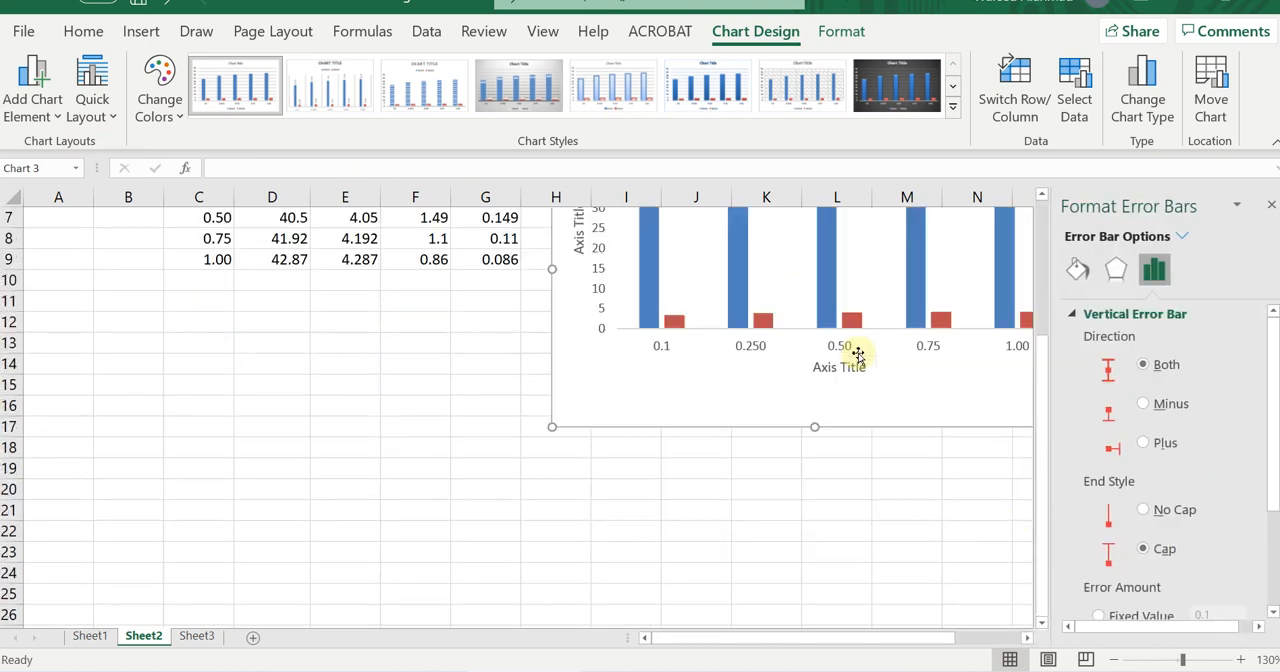
pyautogui.scroll(-3, 1150, 520)
pyautogui.click(1130, 600)
pyautogui.click(1216, 601)
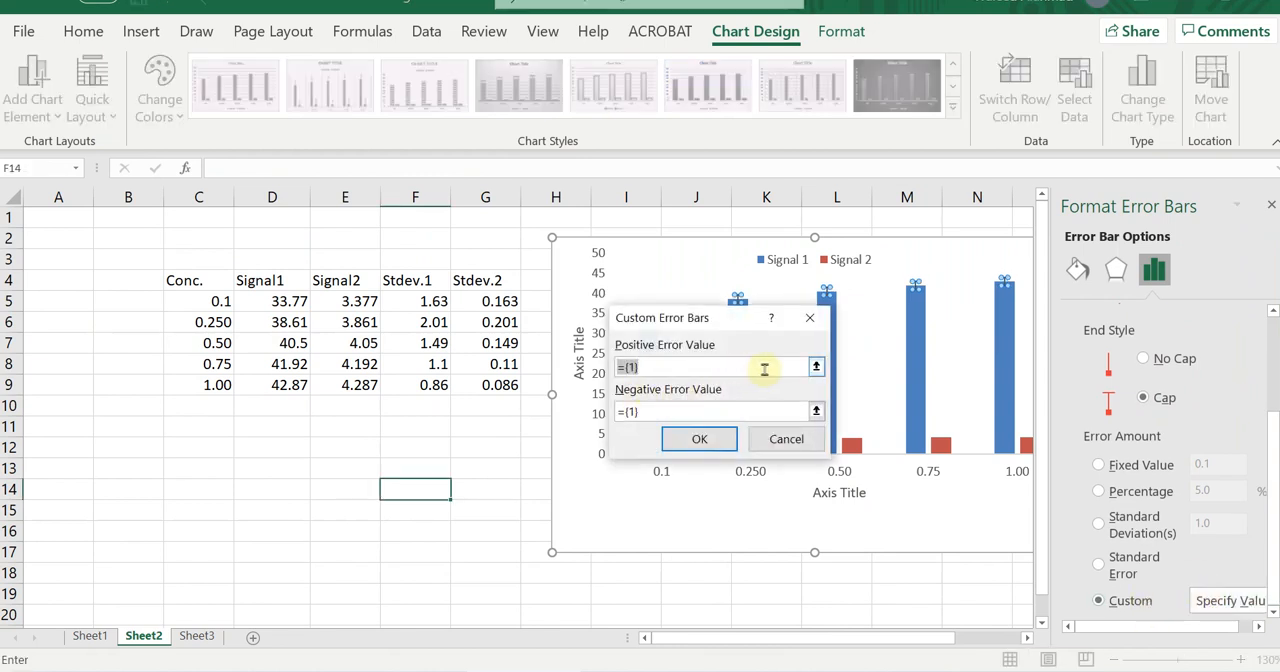
pyautogui.click(816, 368)
pyautogui.moveTo(429, 299); pyautogui.dragTo(440, 383)
pyautogui.click(817, 347)
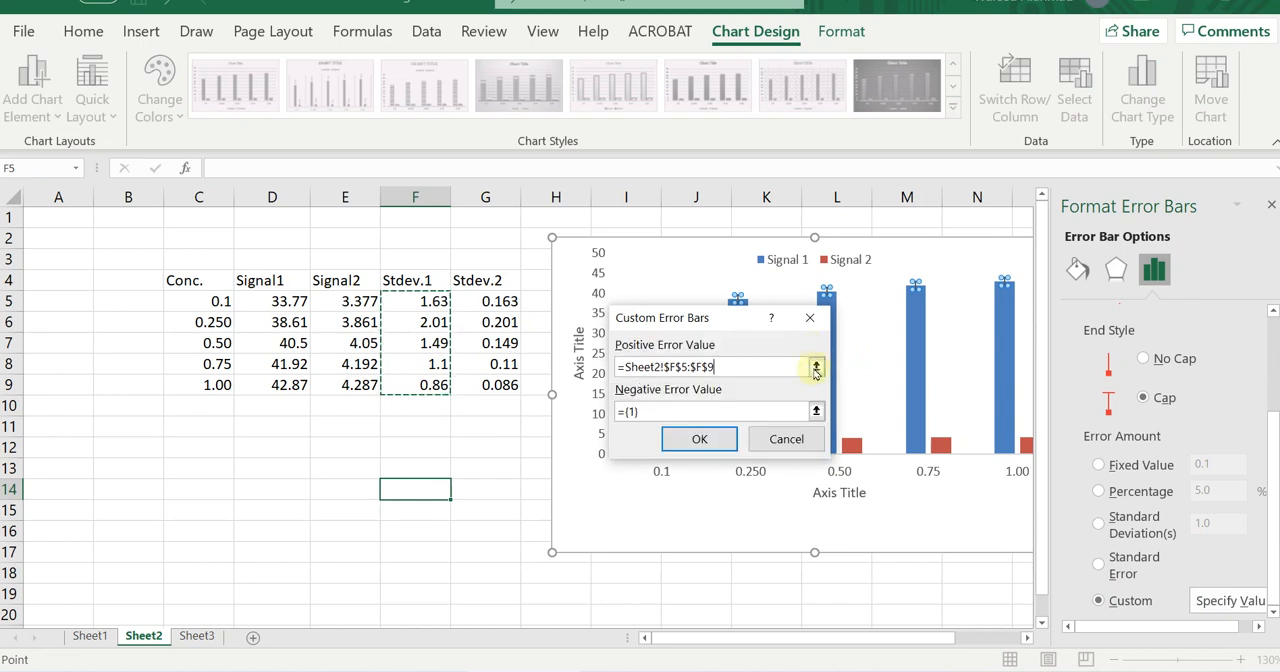
# Use Sheet2 F5:F9 as the negative error values for Signal 1 and apply the custom error bars.
pyautogui.click(816, 411)
pyautogui.moveTo(430, 300); pyautogui.dragTo(440, 383)
pyautogui.click(818, 347)
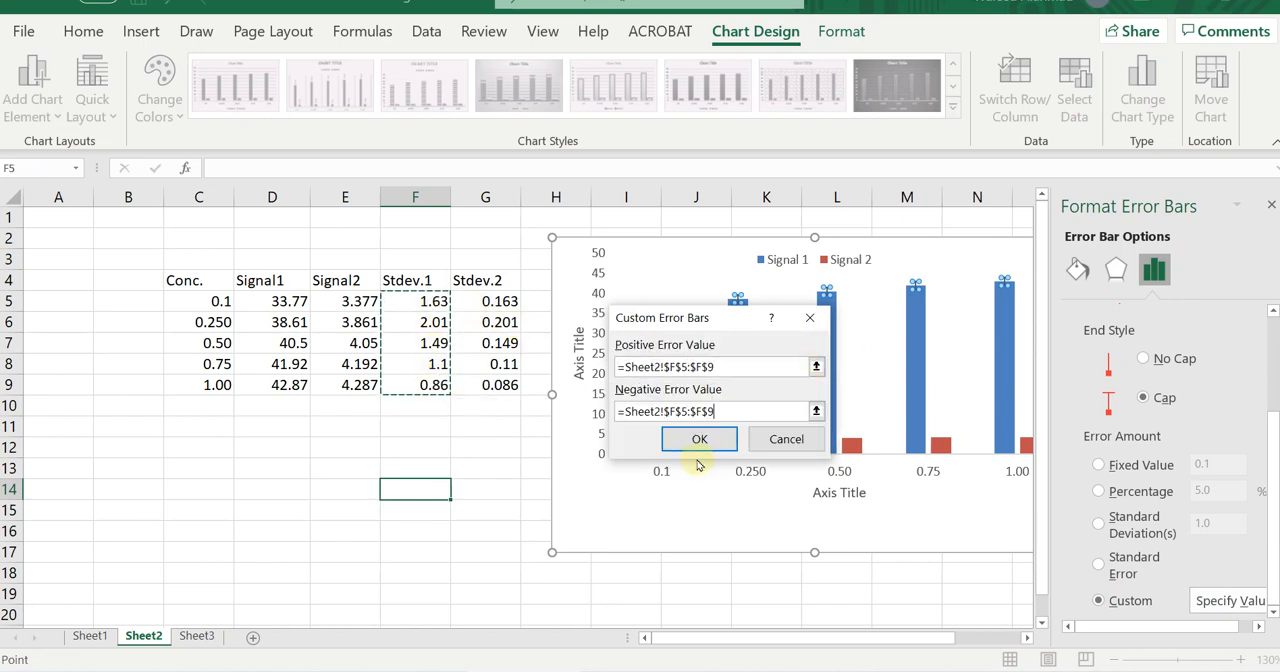
pyautogui.click(700, 440)
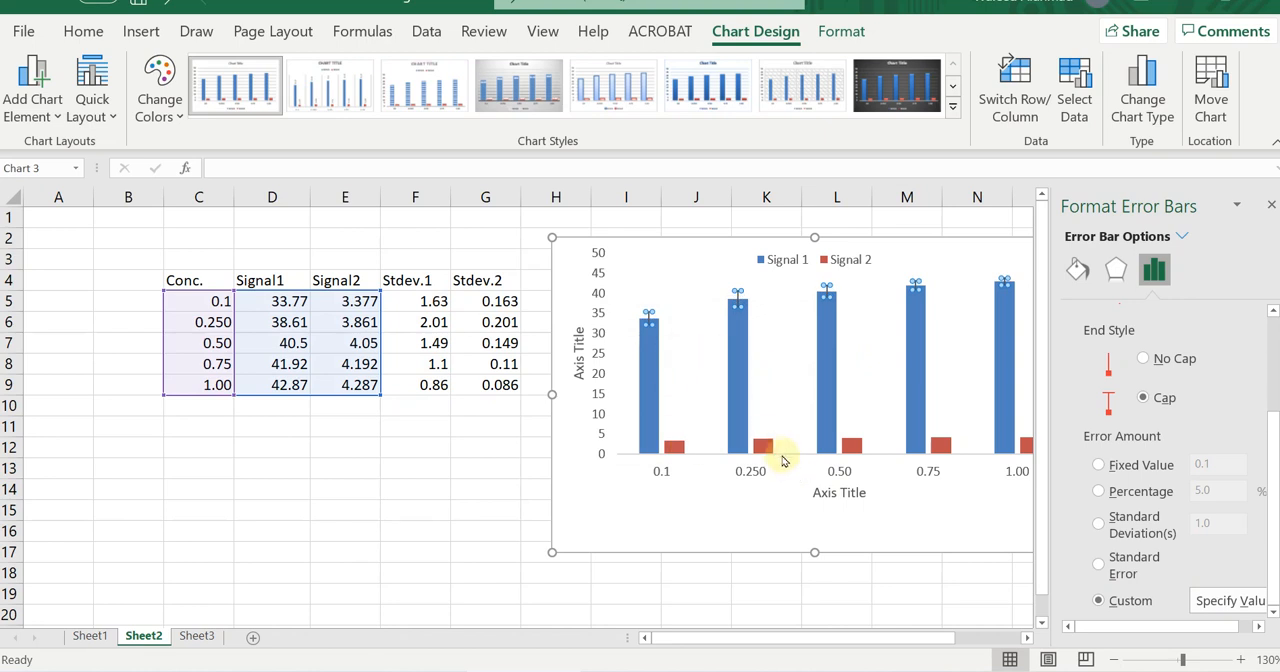
# Add Standard Error error bars to the Signal 2 column series.
pyautogui.click(763, 446)
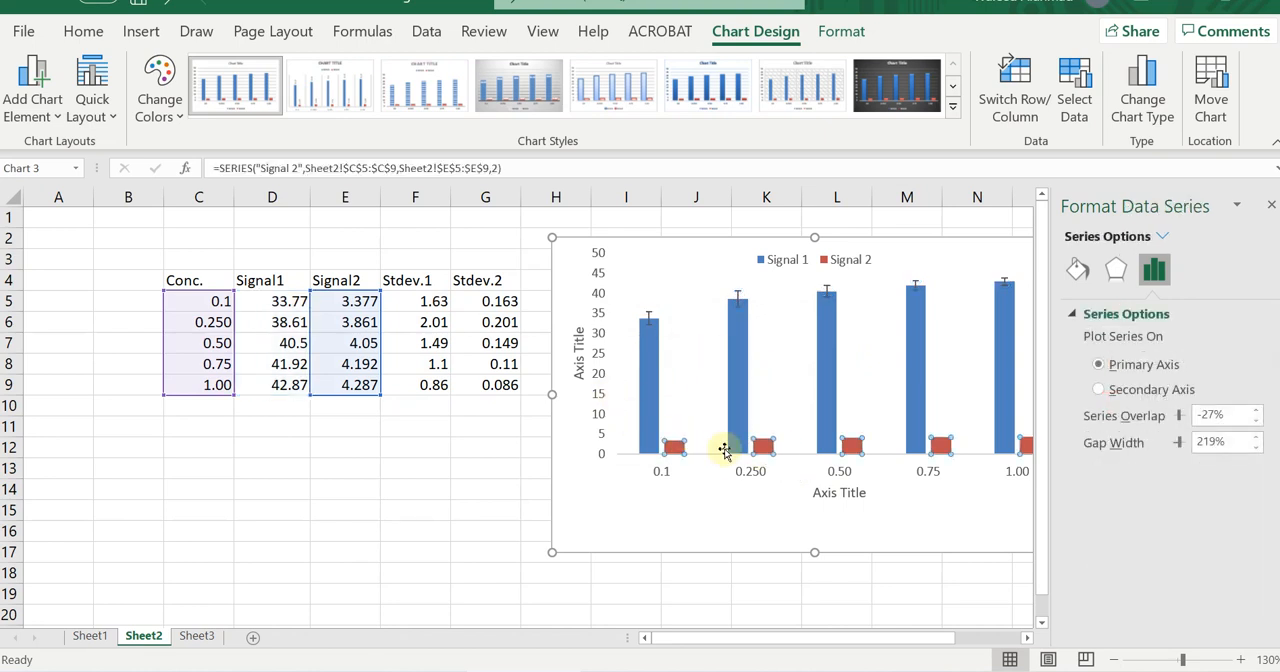
pyautogui.click(62, 117)
pyautogui.moveTo(17, 258)
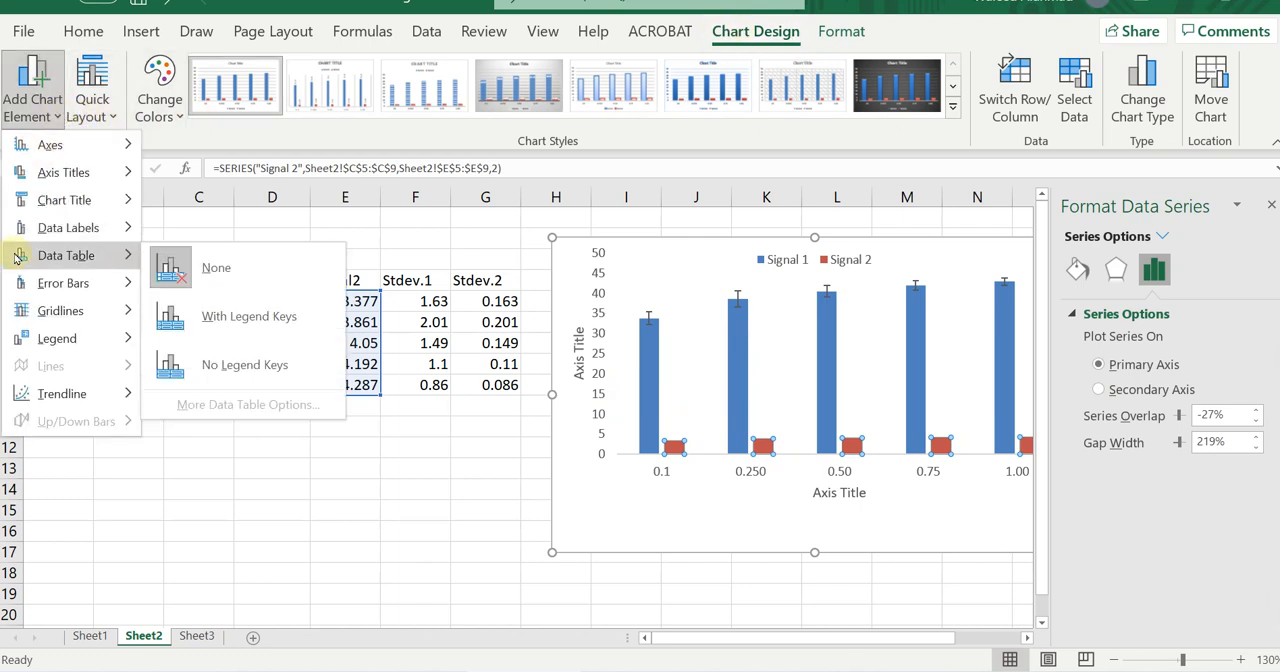
pyautogui.moveTo(75, 283)
pyautogui.click(220, 338)
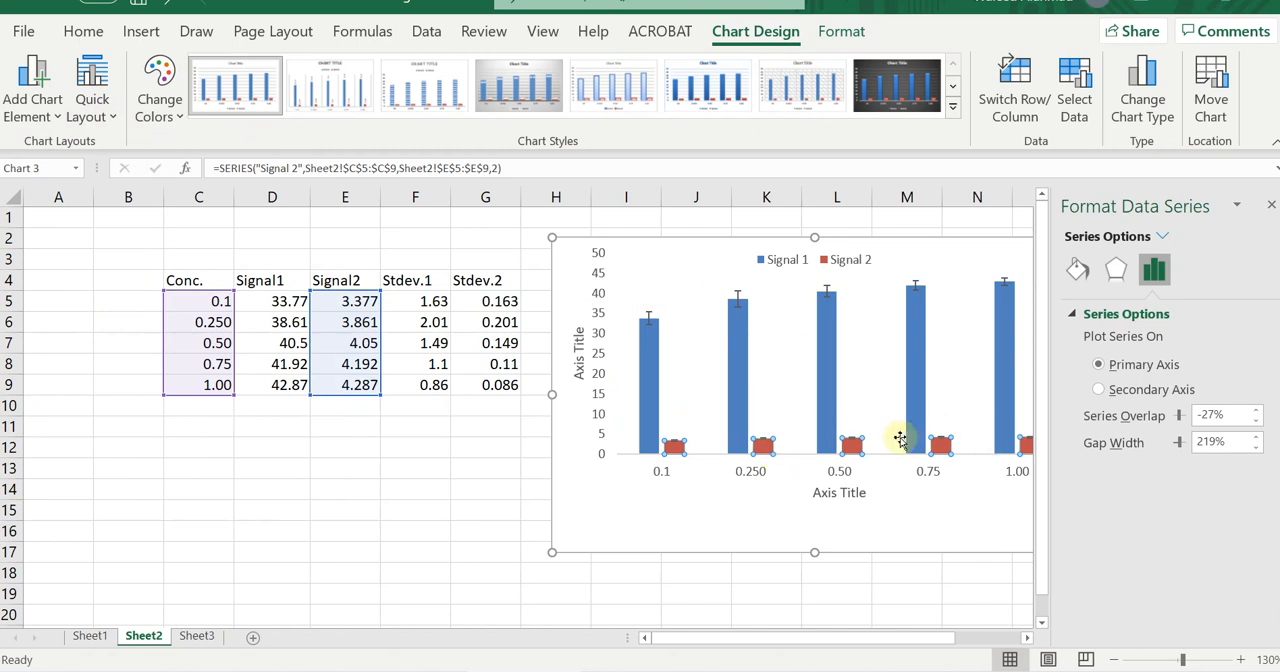
# Select the Signal 2 error bars and switch their error amount to Custom, leaving the custom values unspecified.
pyautogui.click(1217, 660)
pyautogui.scroll(-5, 804, 490)
pyautogui.scroll(2, 804, 490)
pyautogui.click(652, 297)
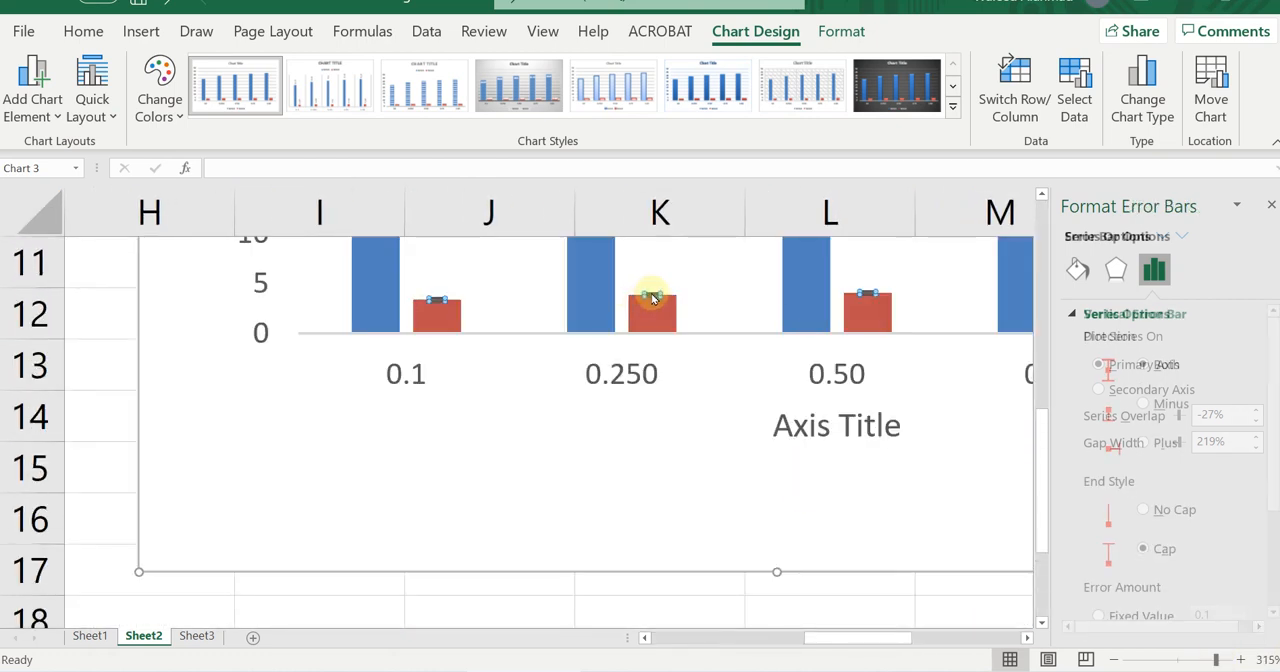
pyautogui.scroll(-3, 1125, 470)
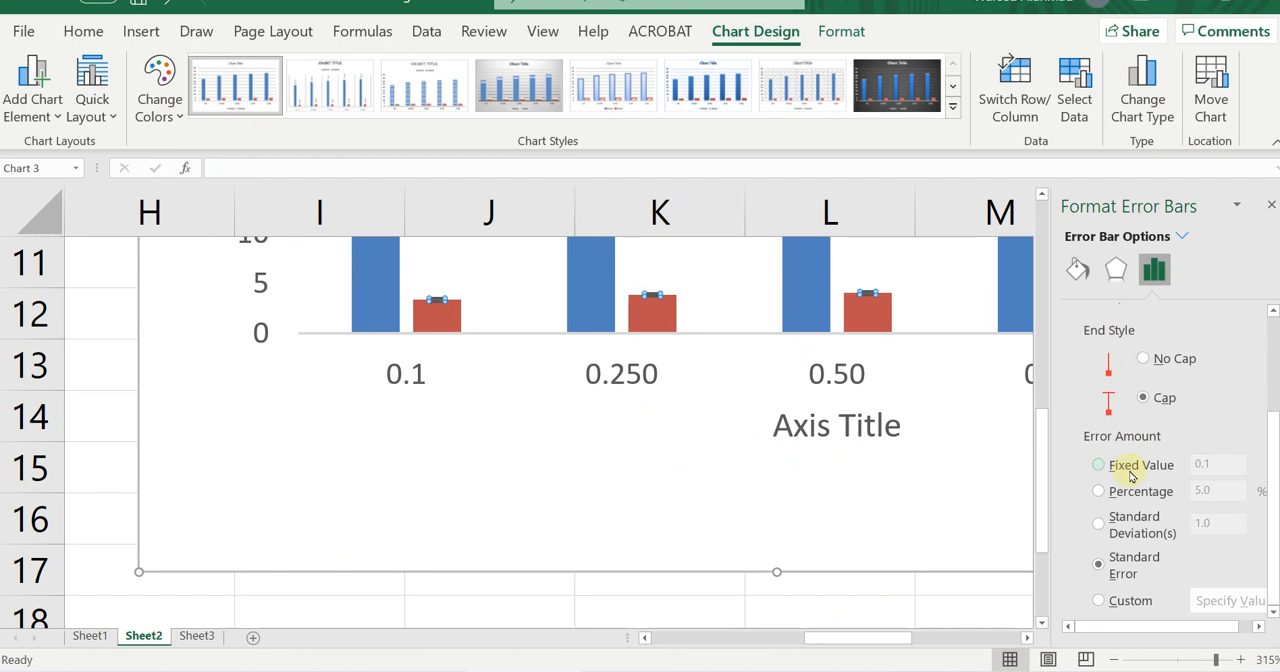
pyautogui.click(1128, 600)
pyautogui.click(1232, 601)
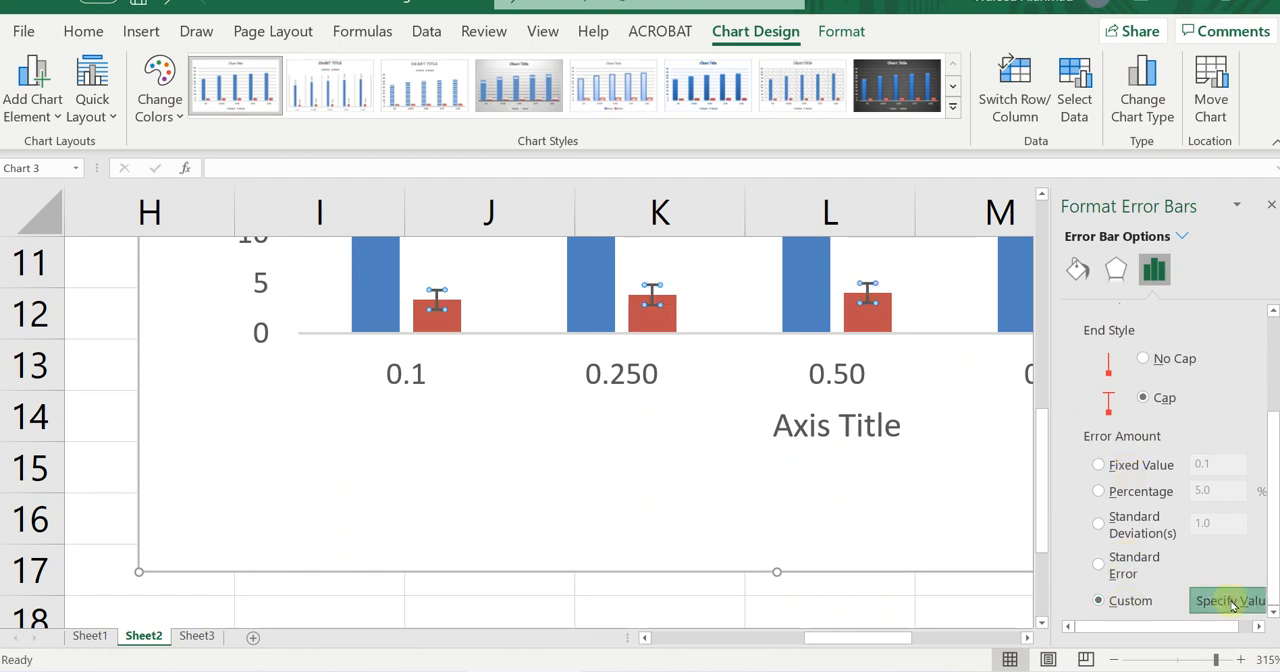
pyautogui.click(1172, 663)
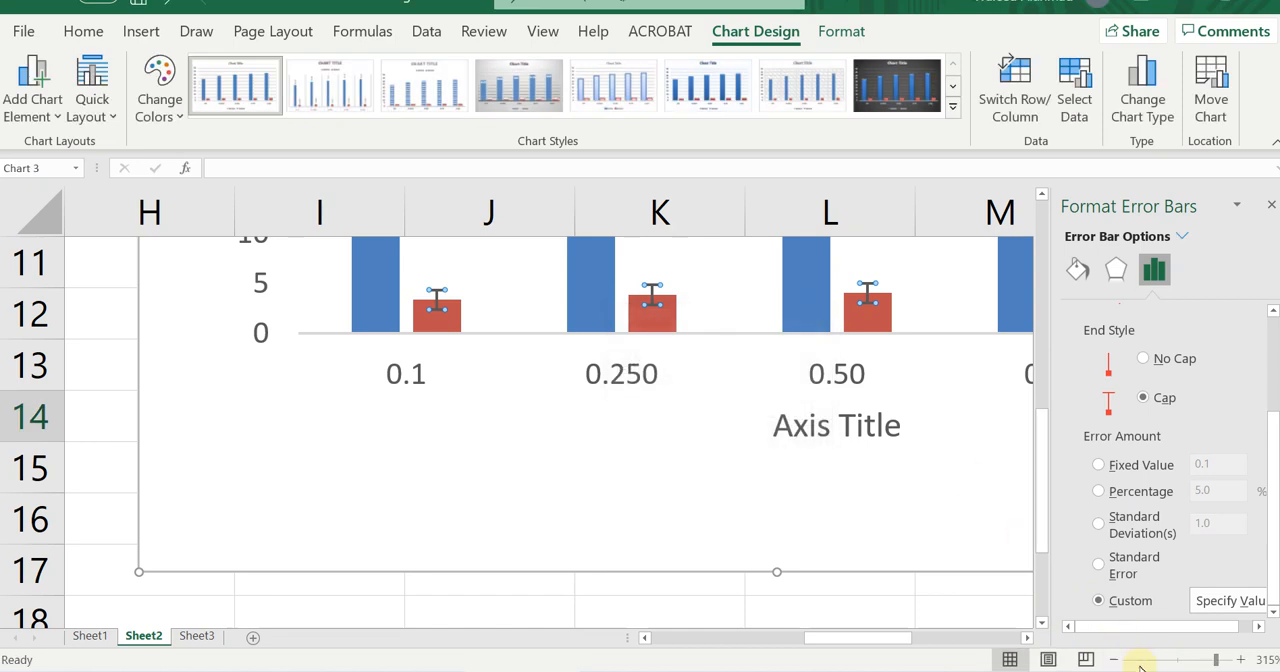
pyautogui.click(1174, 660)
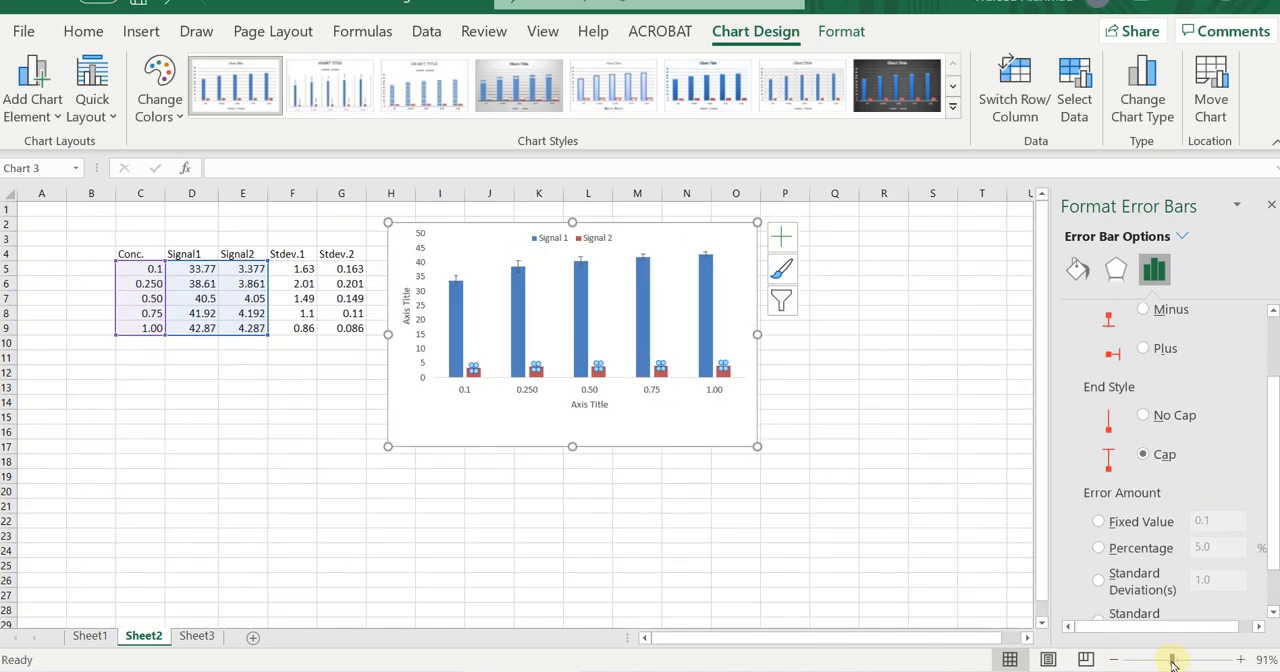
pyautogui.moveTo(1173, 664); pyautogui.dragTo(1171, 664)
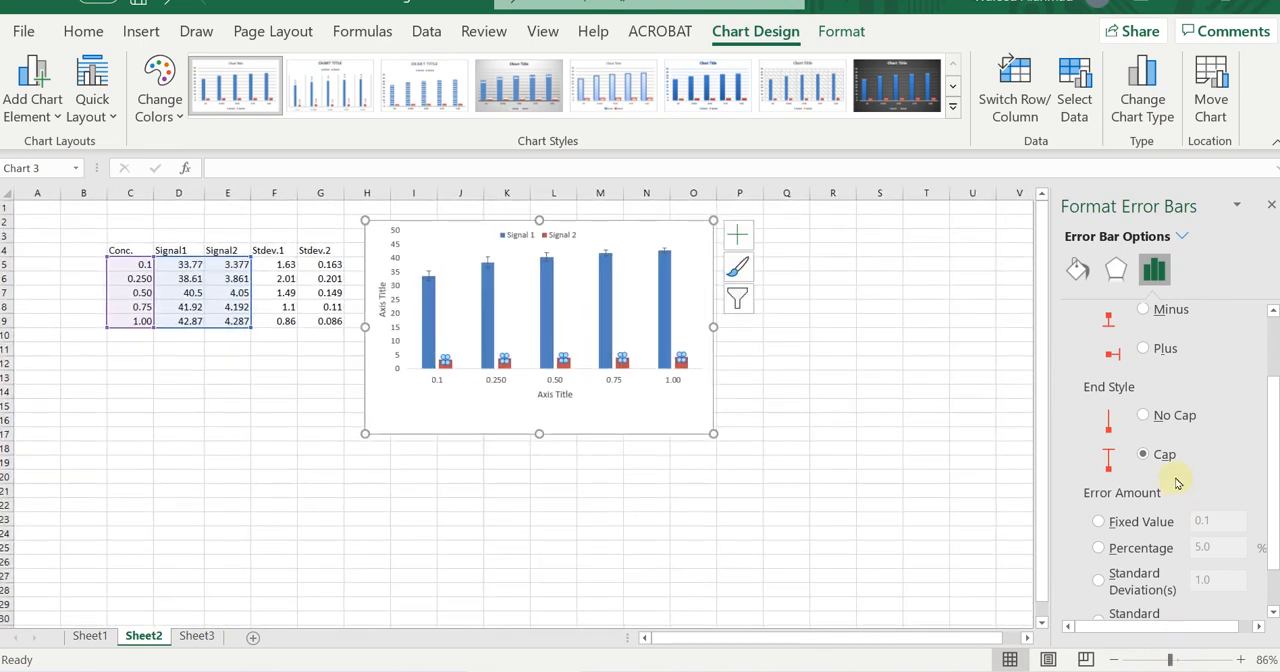
# Specify Sheet2 G5:G9 as the positive values of the Signal 2 custom error bars.
pyautogui.scroll(-1, 1177, 483)
pyautogui.click(1131, 602)
pyautogui.click(1213, 601)
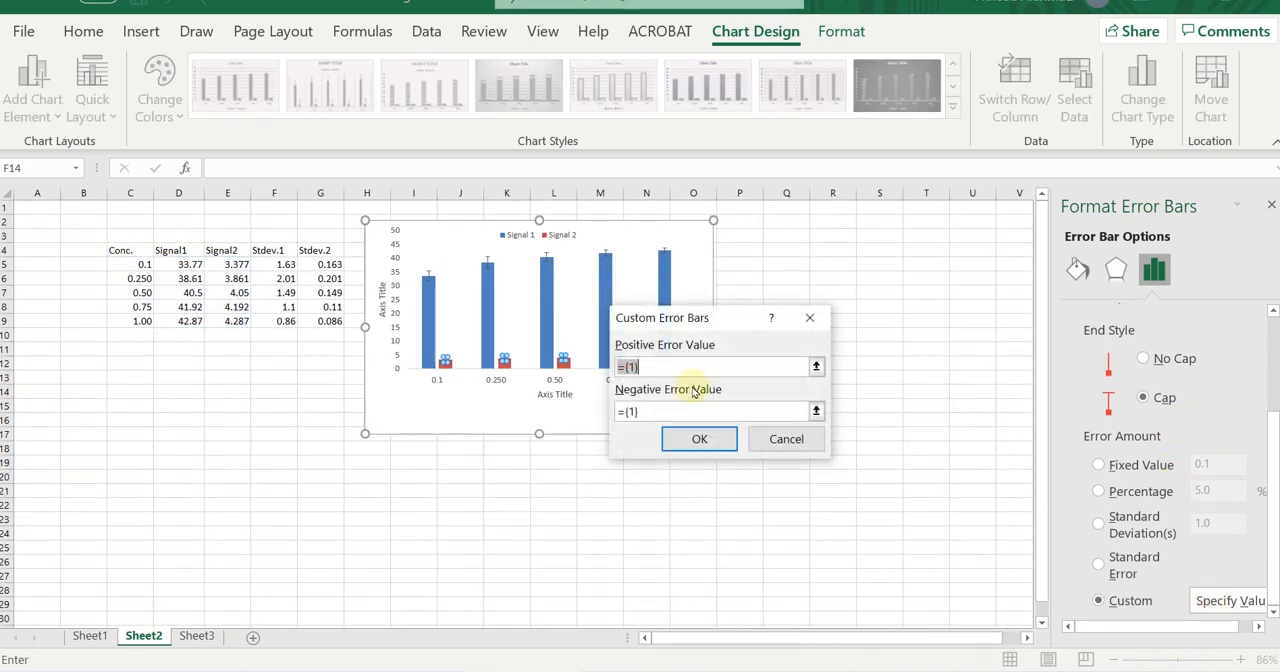
pyautogui.click(816, 367)
pyautogui.moveTo(330, 265); pyautogui.dragTo(330, 322)
pyautogui.click(816, 347)
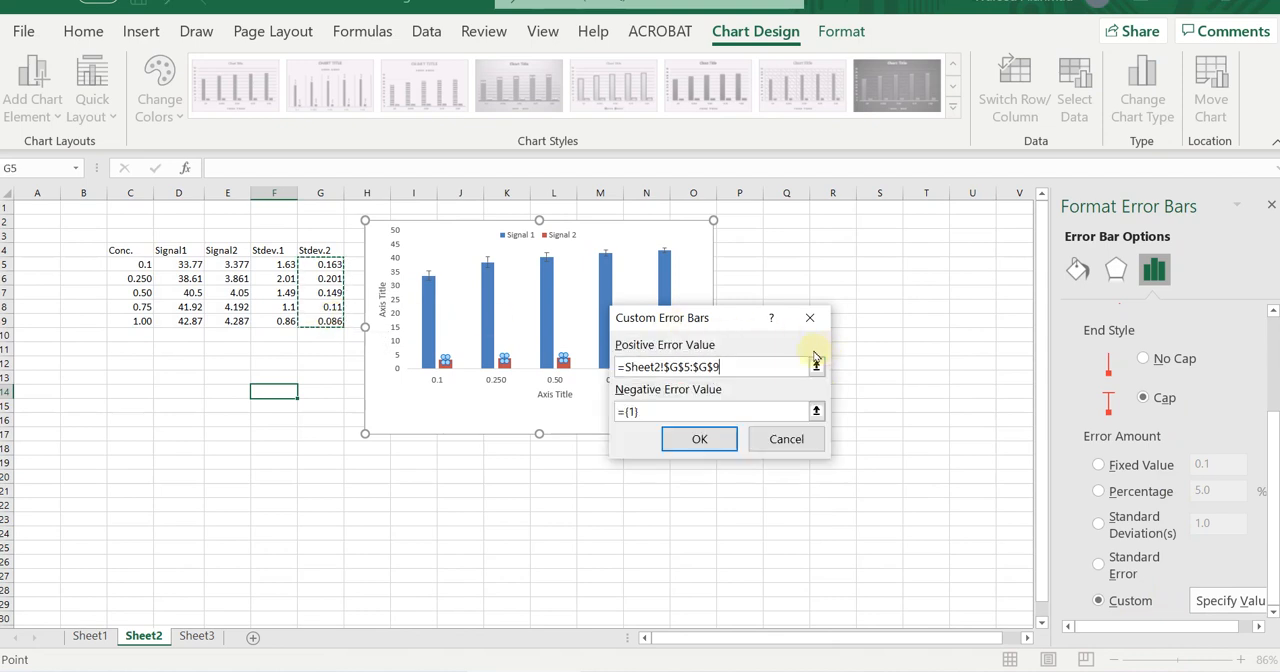
# Use Sheet2 G5:G9 as the negative error values for Signal 2 and apply the custom error bars.
pyautogui.click(816, 412)
pyautogui.moveTo(331, 265); pyautogui.dragTo(332, 316)
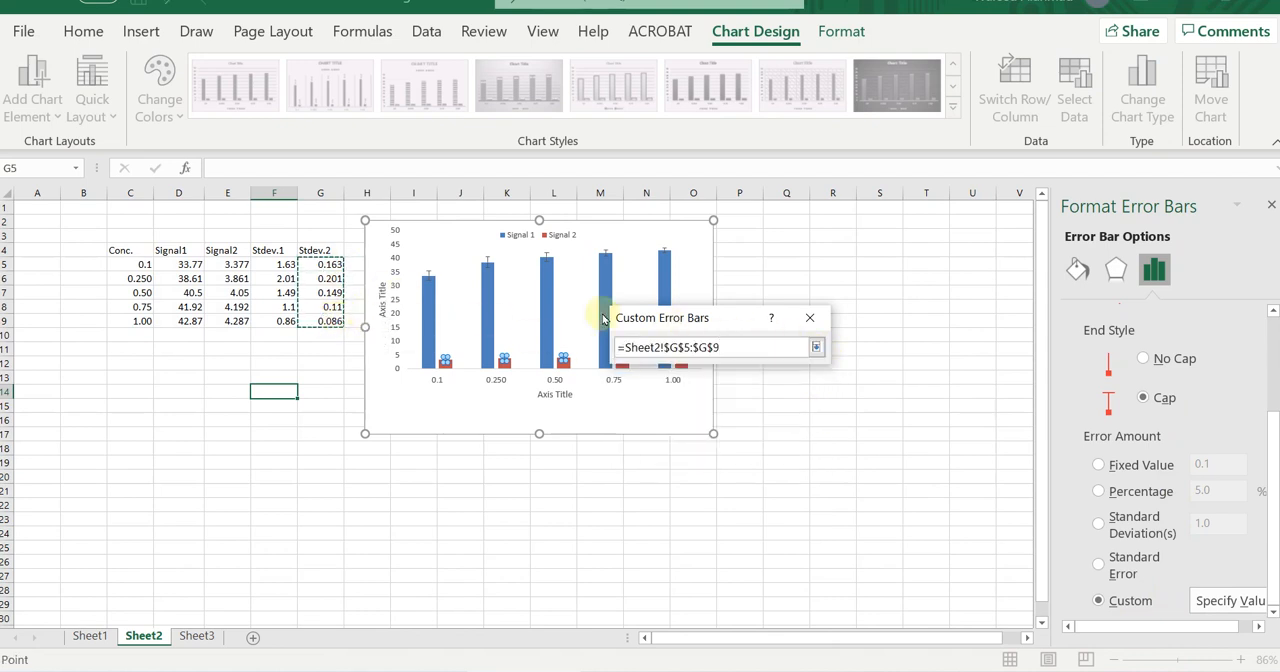
pyautogui.click(816, 347)
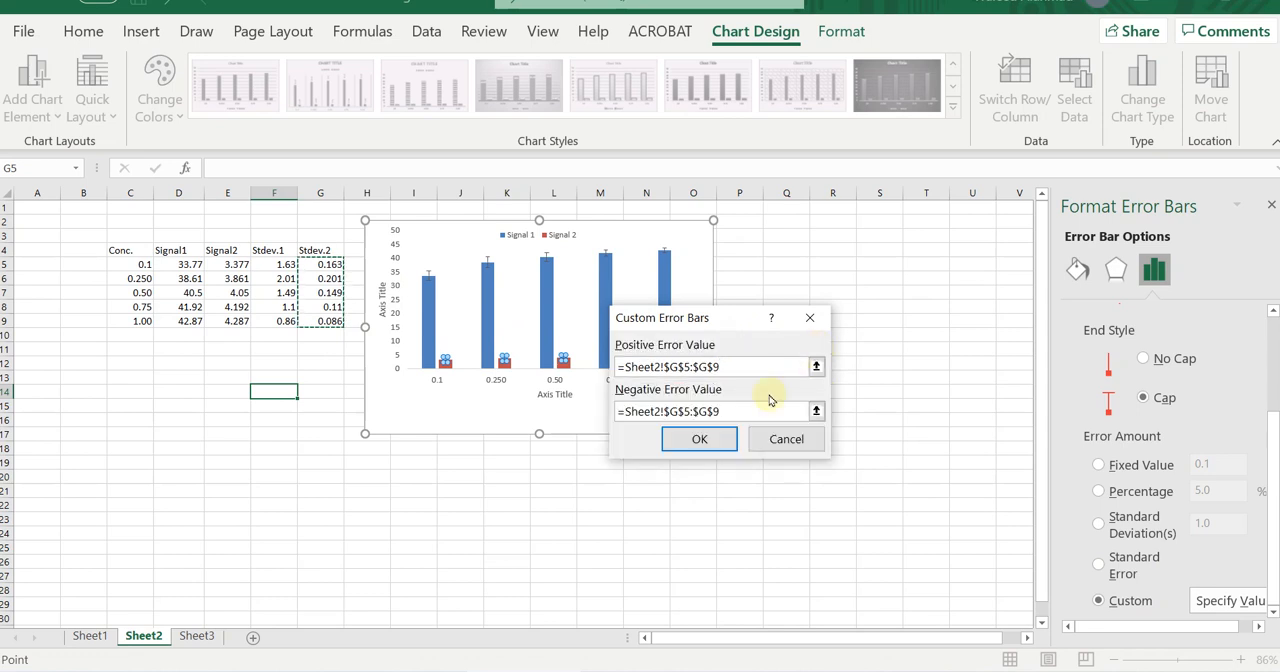
pyautogui.click(699, 439)
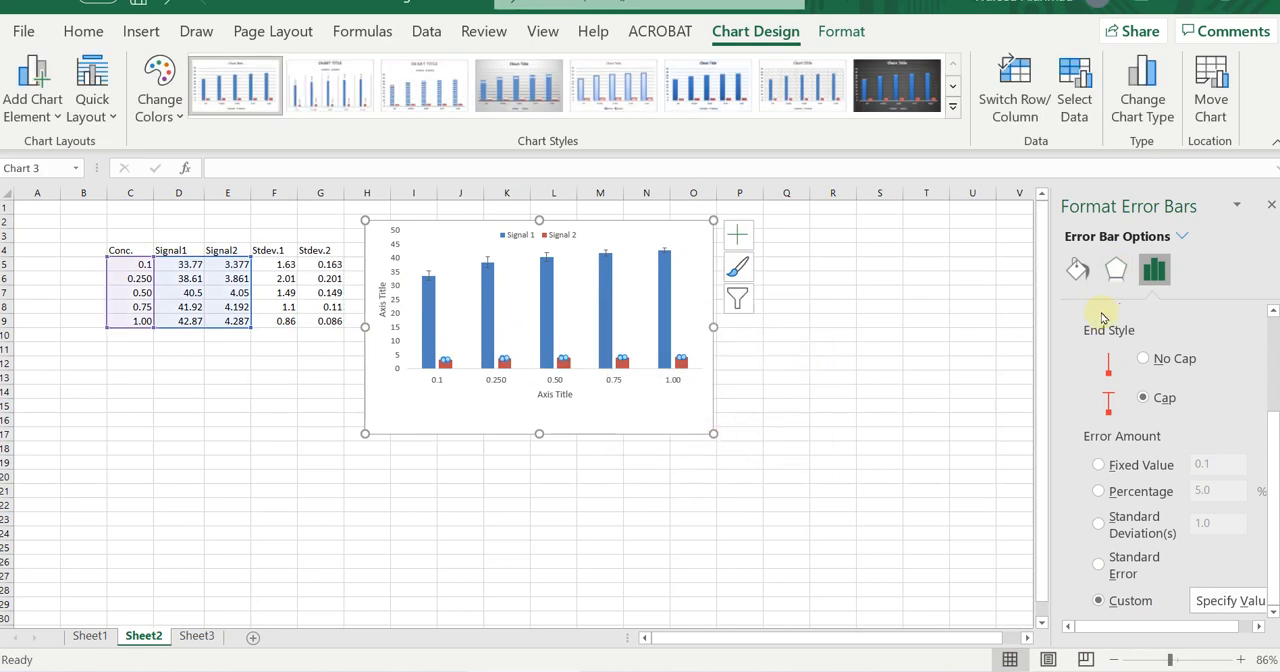
# Color the Signal 2 error bars standard blue with a 1.75 pt line width, and close the formatting options.
pyautogui.click(1078, 280)
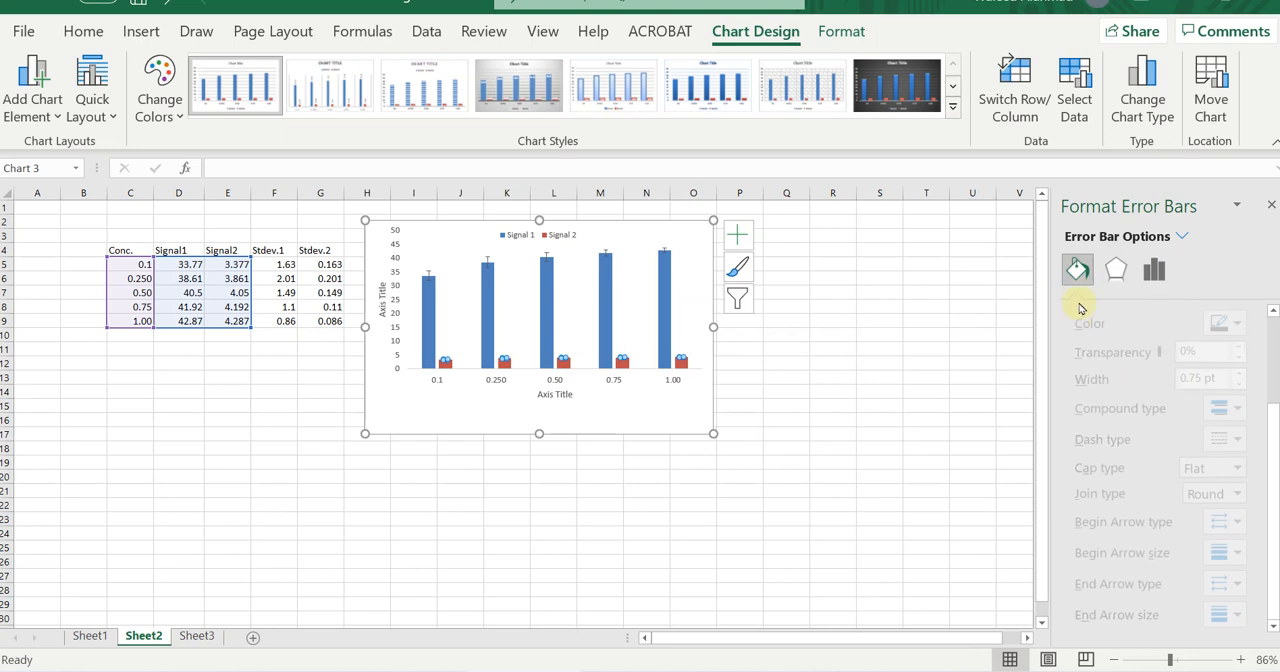
pyautogui.click(1254, 324)
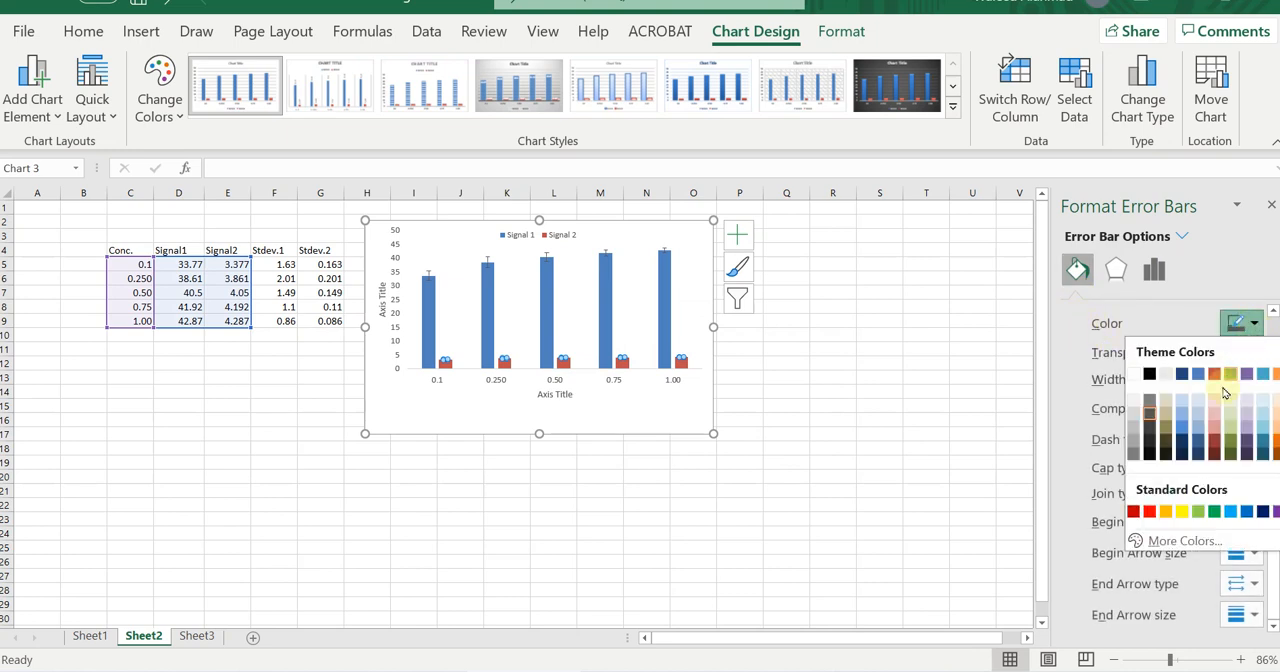
pyautogui.click(1249, 513)
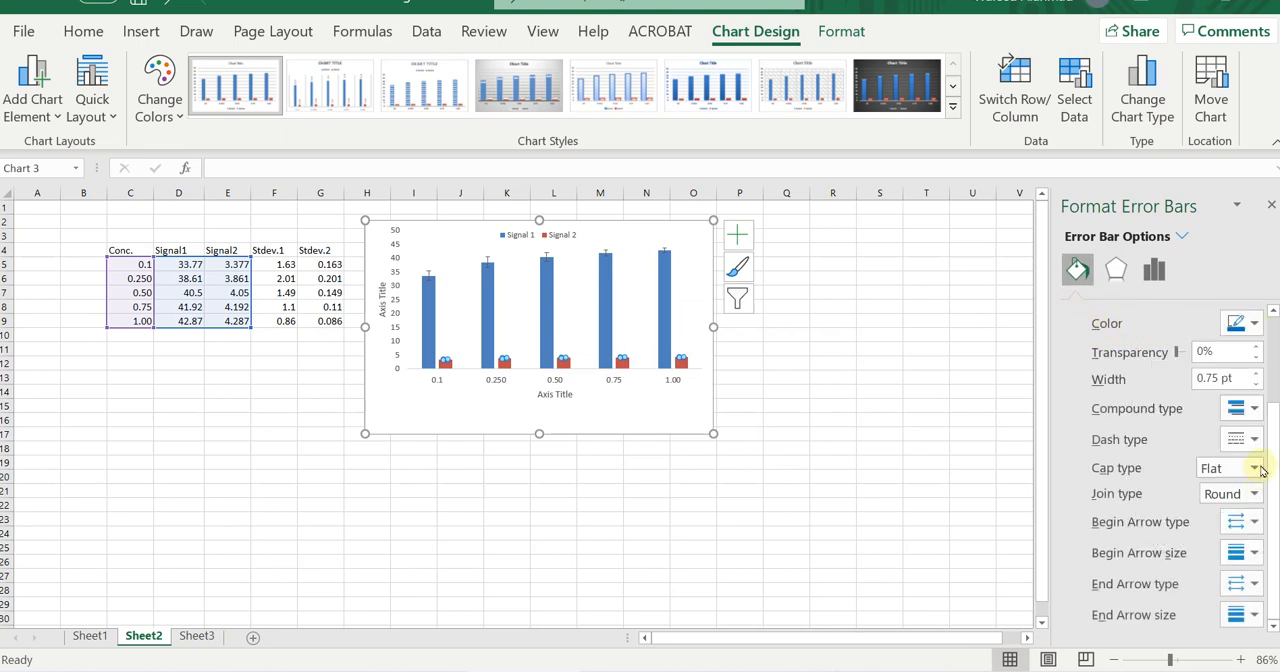
pyautogui.click(1257, 375)
pyautogui.click(932, 476)
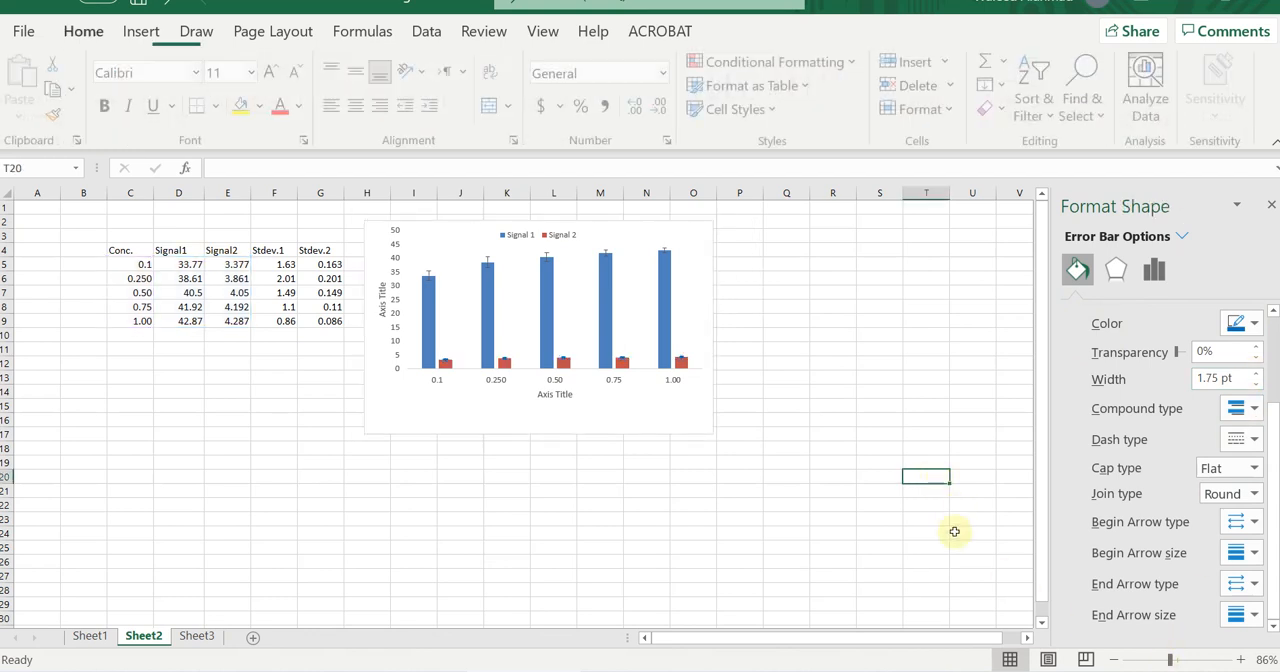
pyautogui.click(1269, 203)
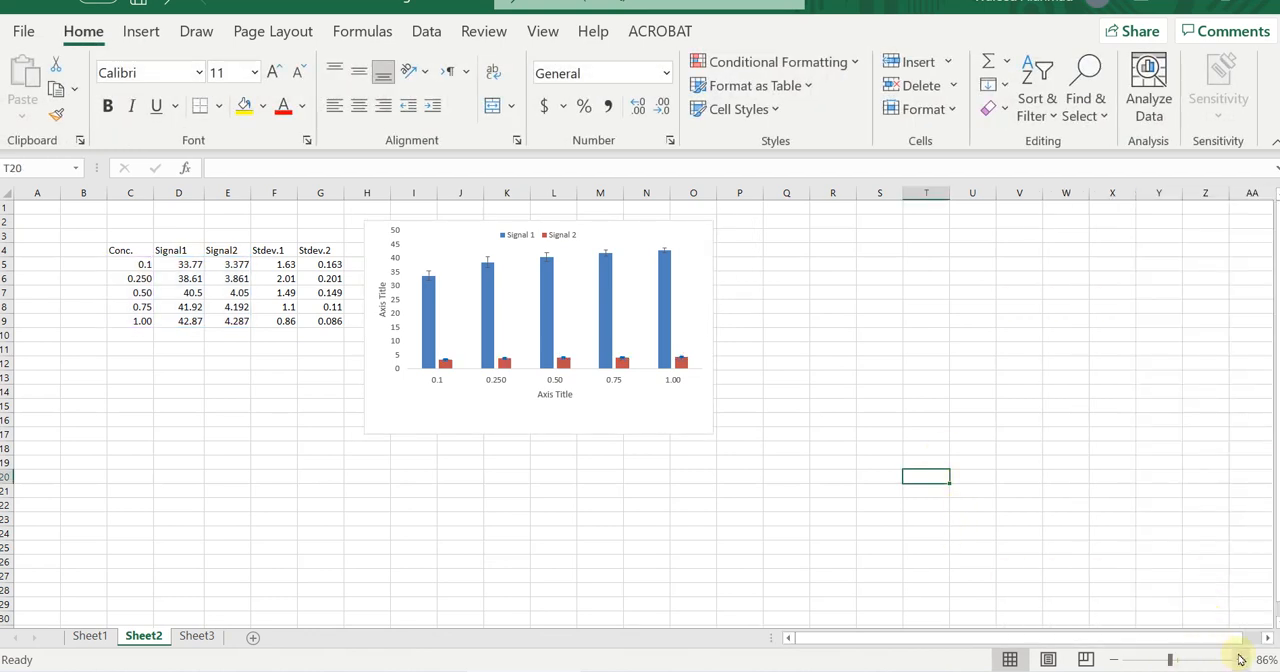
pyautogui.click(1241, 660)
pyautogui.click(1241, 660)
pyautogui.click(1241, 660)
pyautogui.click(1241, 660)
pyautogui.click(1241, 660)
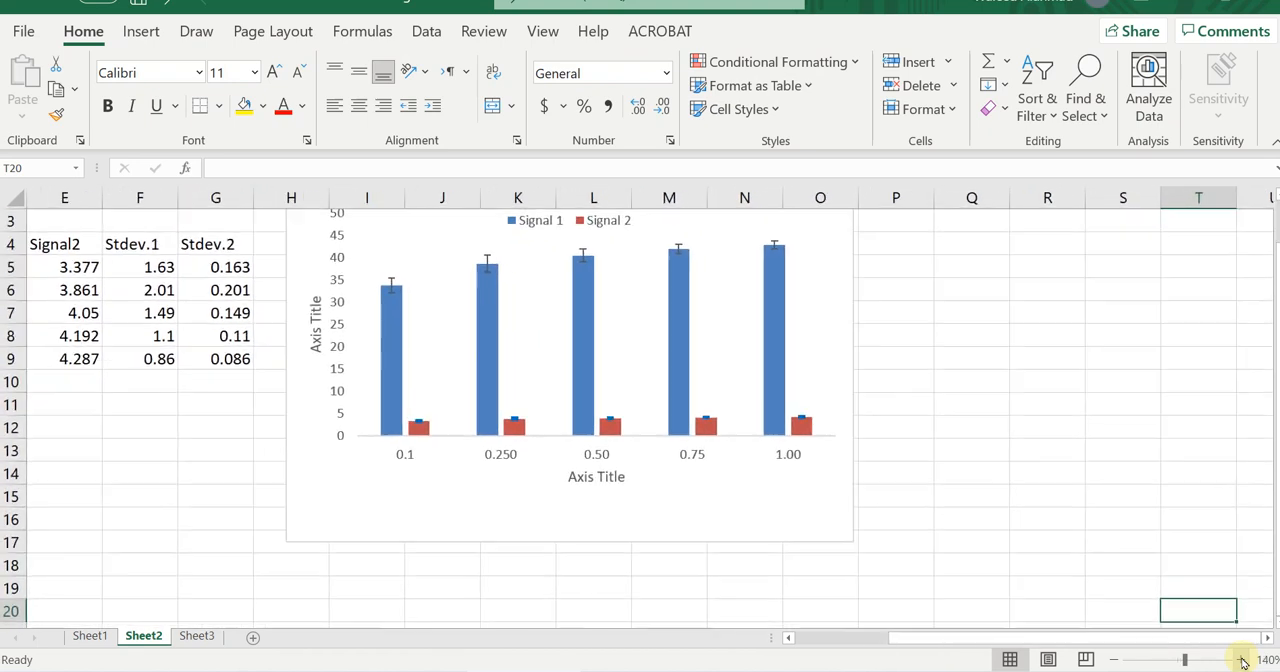
pyautogui.click(1241, 660)
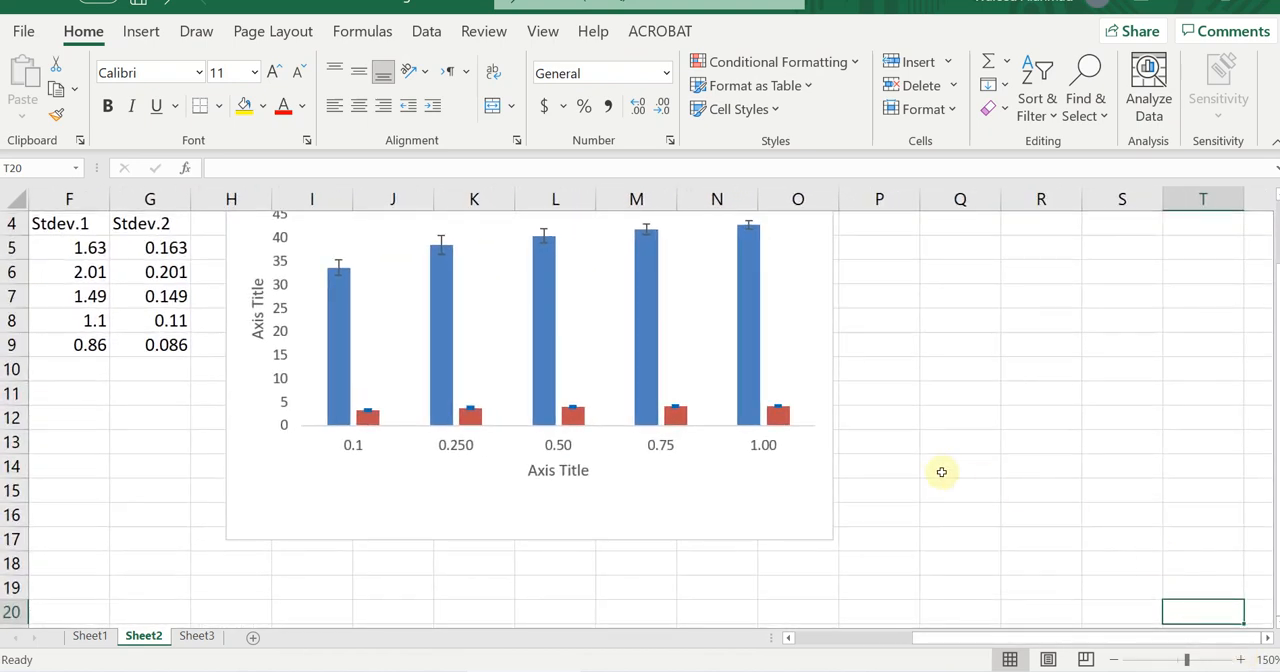
pyautogui.scroll(1, 943, 466)
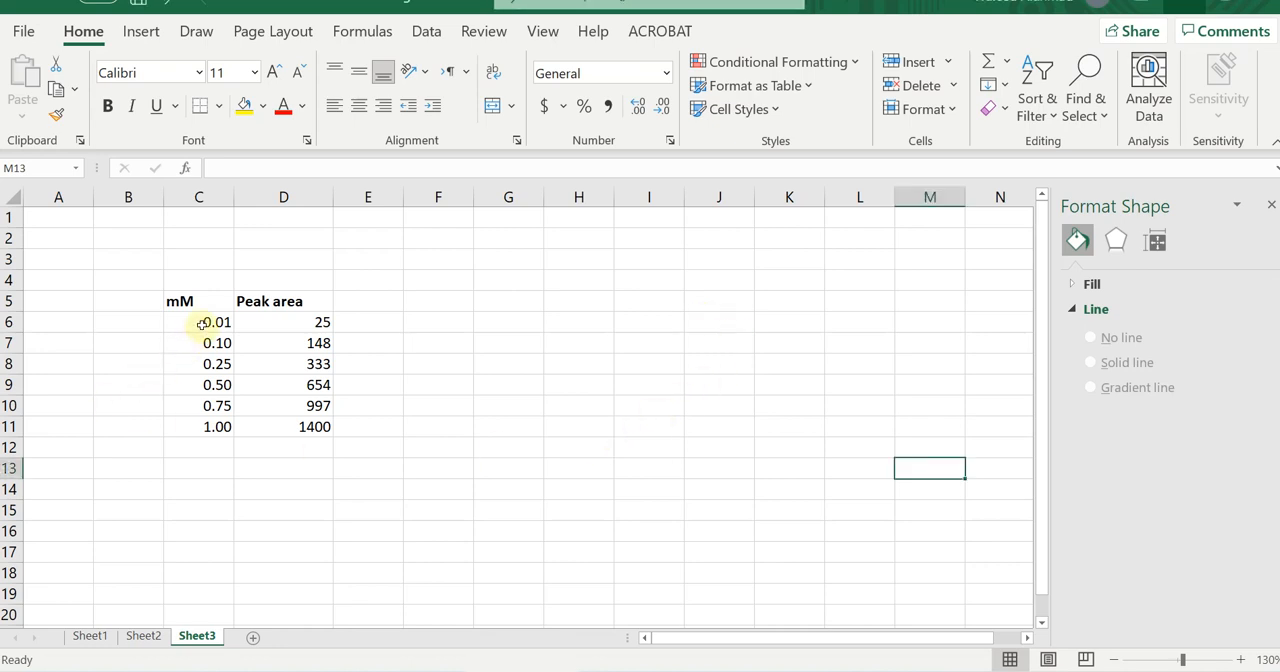
# Insert a markers-only scatter chart from Sheet3 C6:D11 and move it beside the data table, past column E.
pyautogui.moveTo(196, 322); pyautogui.dragTo(290, 432)
pyautogui.click(139, 33)
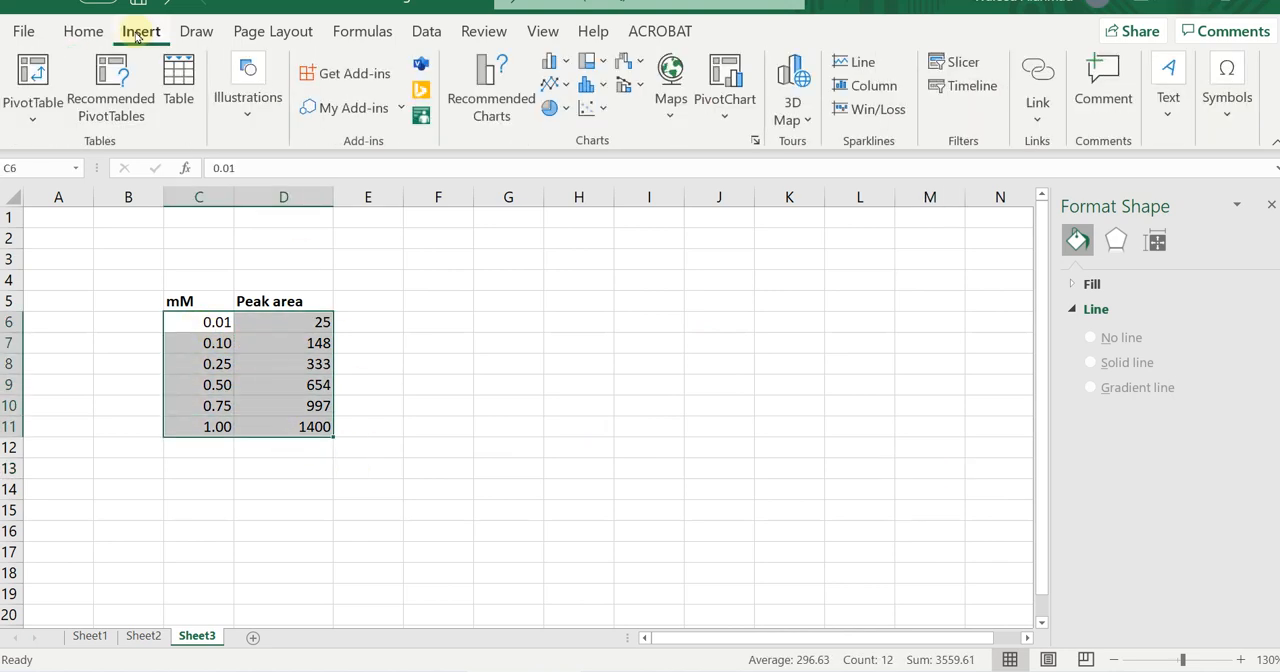
pyautogui.click(596, 108)
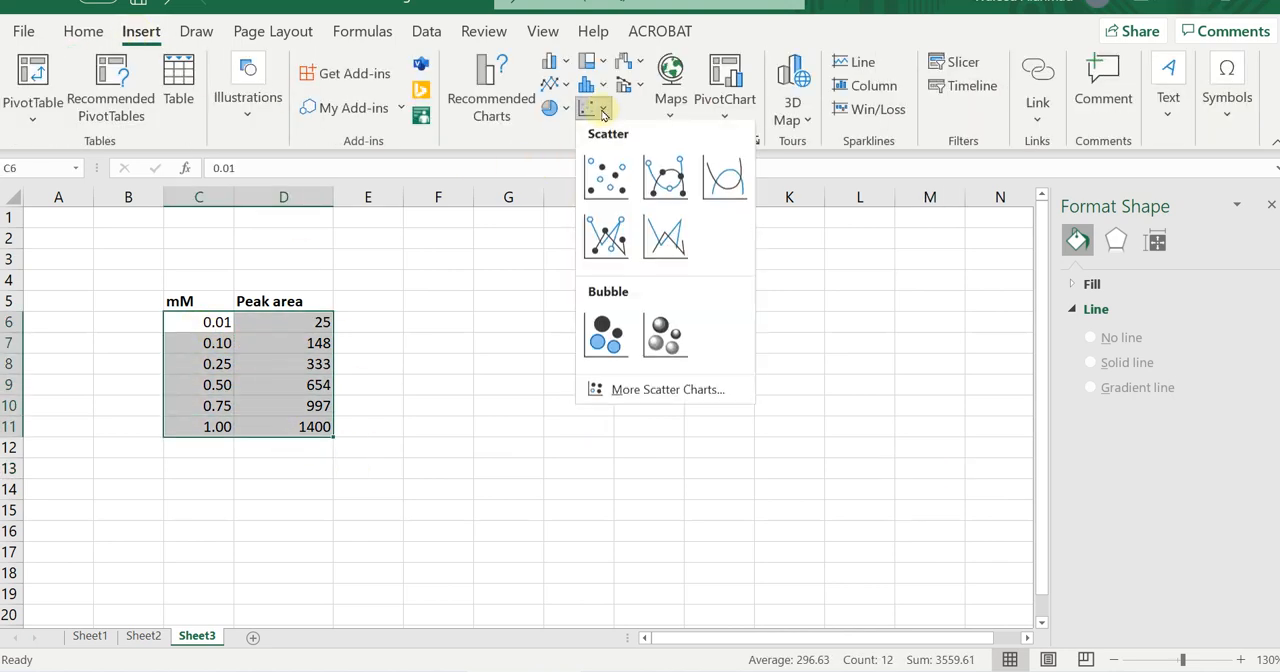
pyautogui.click(602, 173)
pyautogui.moveTo(648, 265); pyautogui.dragTo(805, 260)
# Delete the scatter chart's title and its horizontal and vertical gridlines.
pyautogui.click(722, 287)
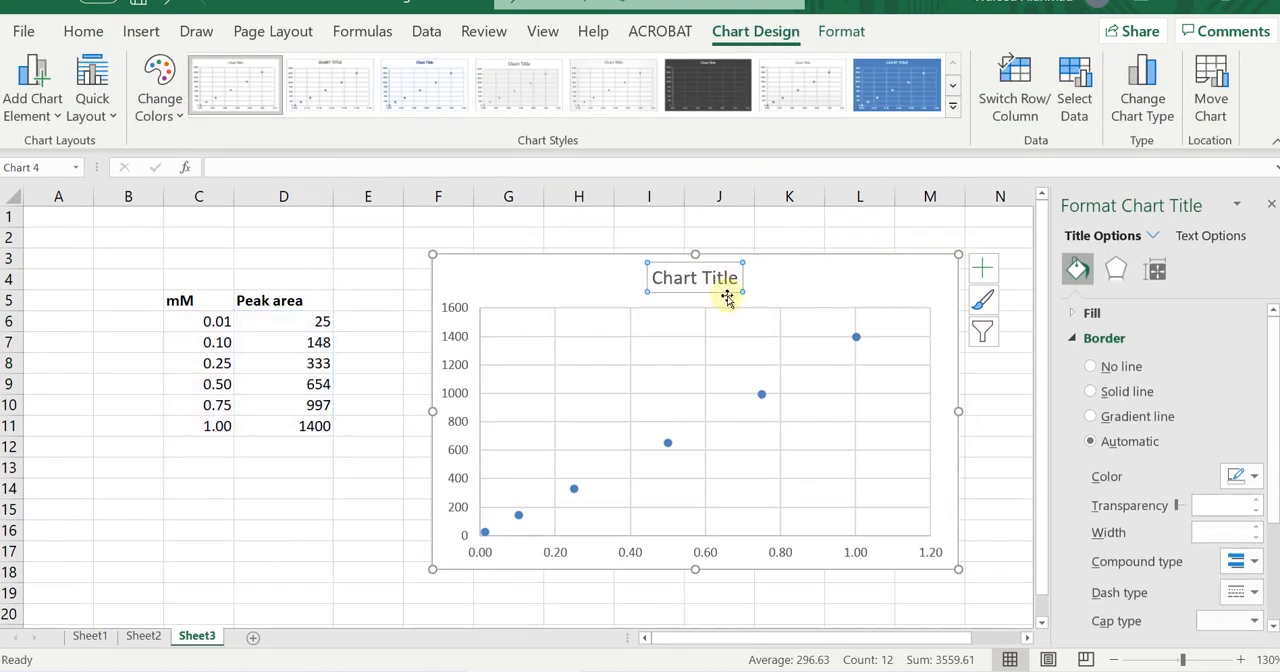
pyautogui.press('Delete')
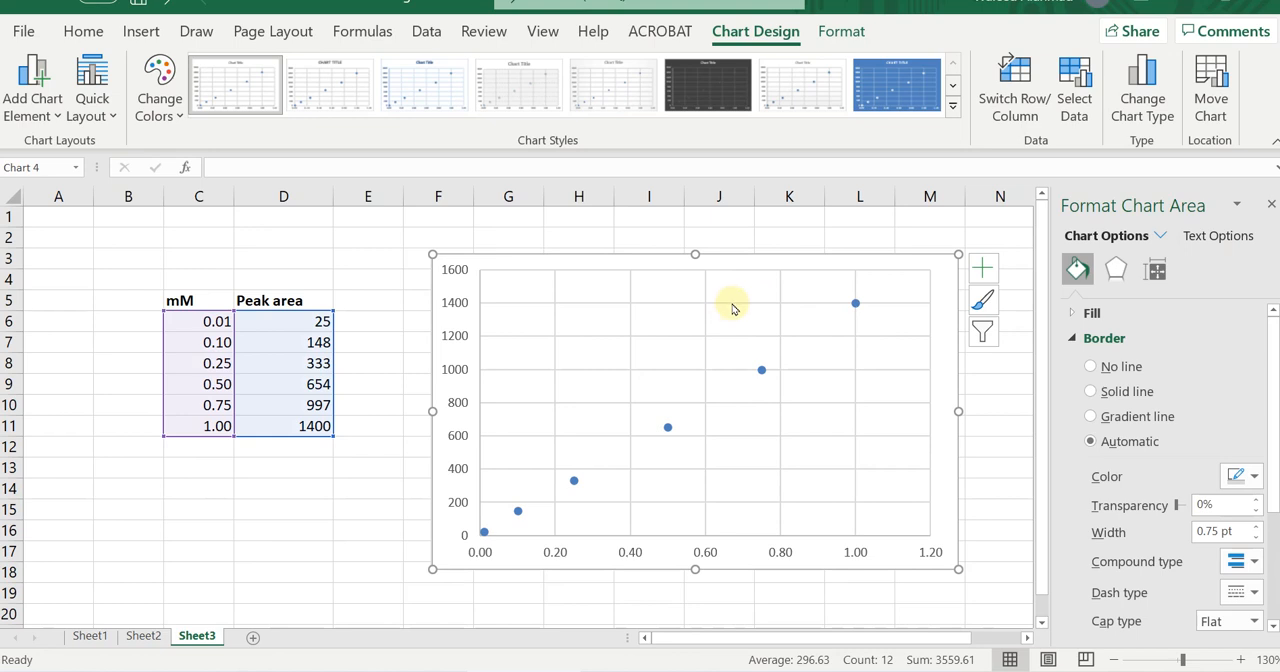
pyautogui.click(732, 303)
pyautogui.press('Delete')
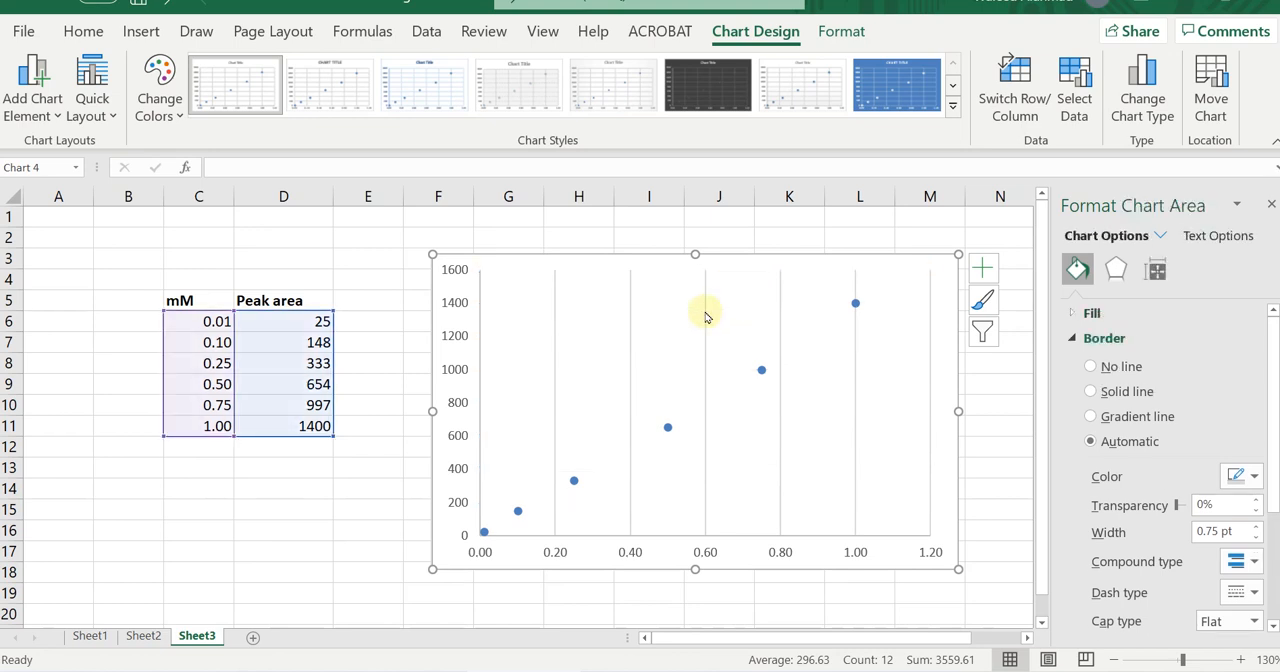
pyautogui.click(705, 316)
pyautogui.press('Delete')
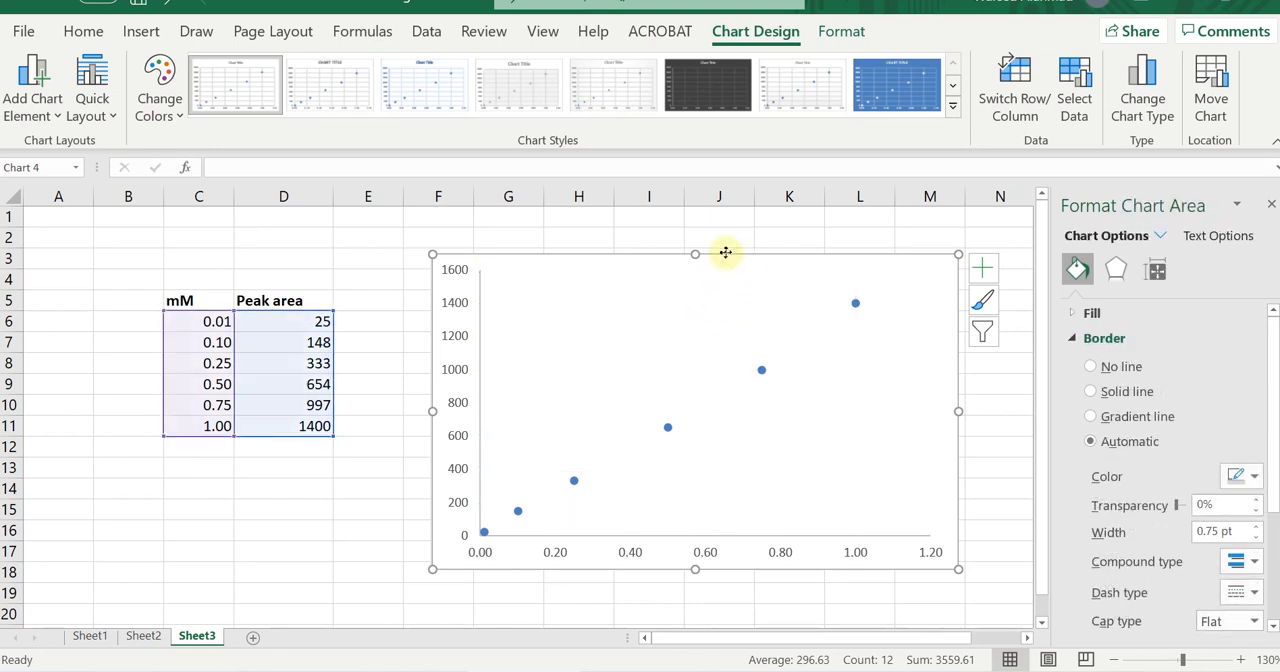
# Shift the scatter chart slightly closer to the data table and make the vertical axis labels bold.
pyautogui.moveTo(745, 256); pyautogui.dragTo(716, 248)
pyautogui.click(428, 334)
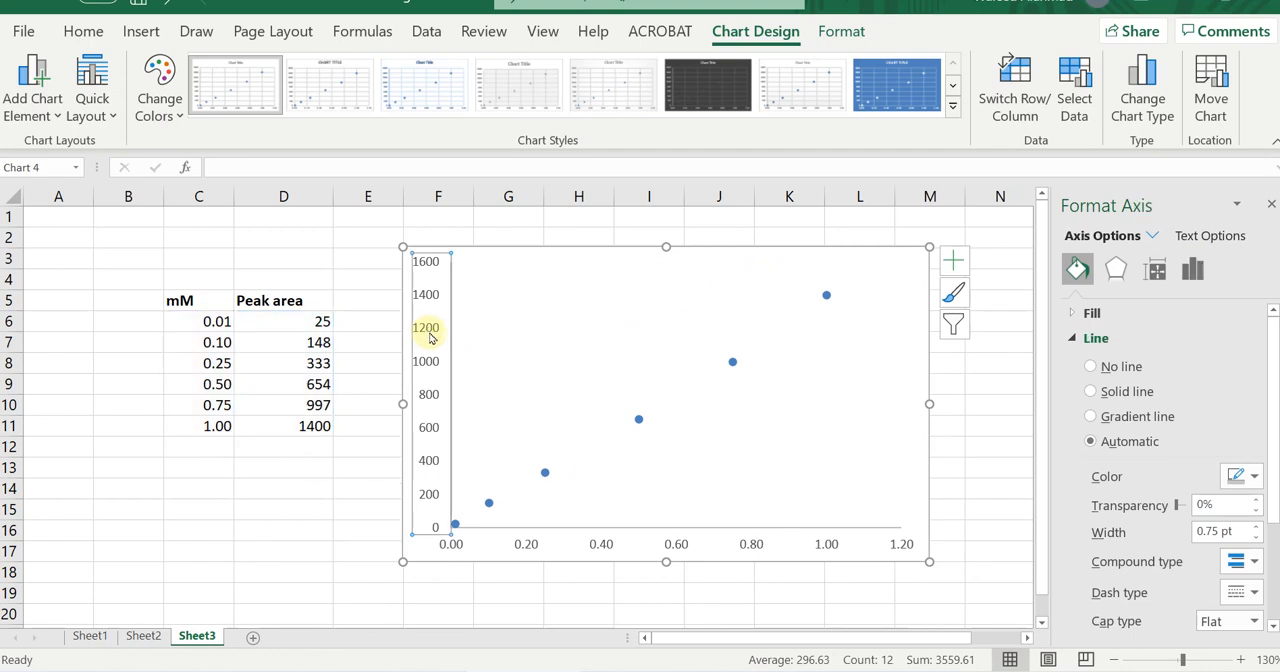
pyautogui.click(83, 31)
pyautogui.click(107, 105)
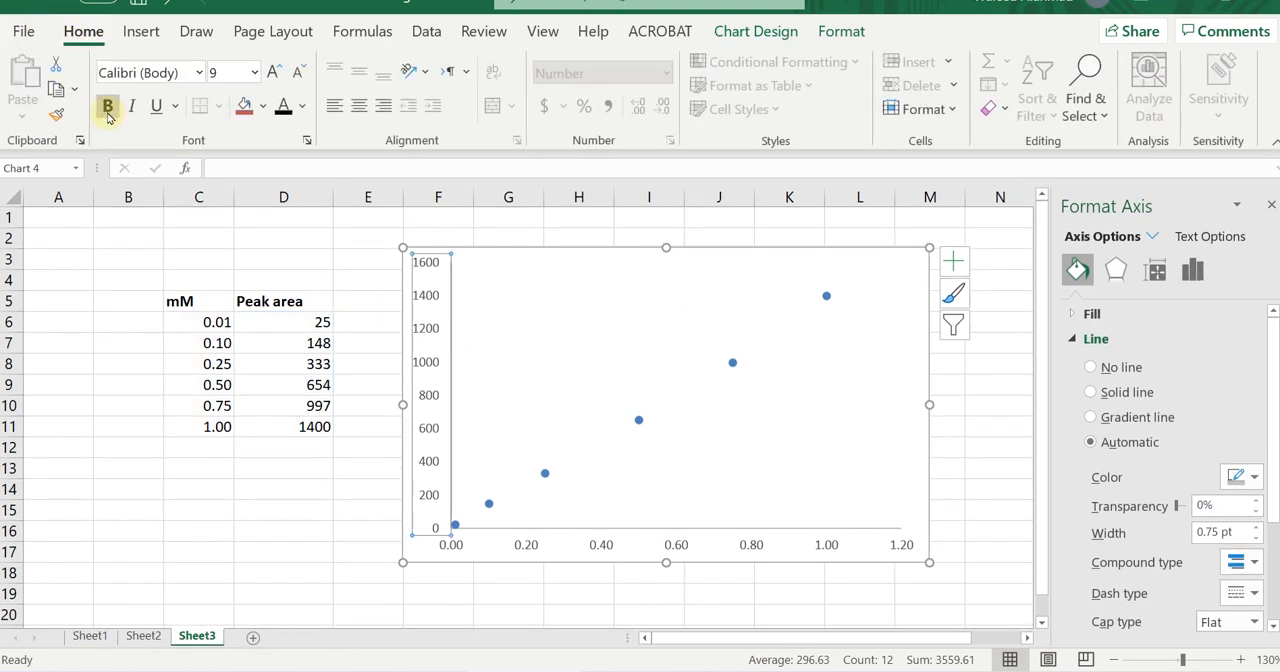
# Set the vertical axis labels of the scatter chart to black 10 pt Times New Roman.
pyautogui.click(301, 105)
pyautogui.click(294, 186)
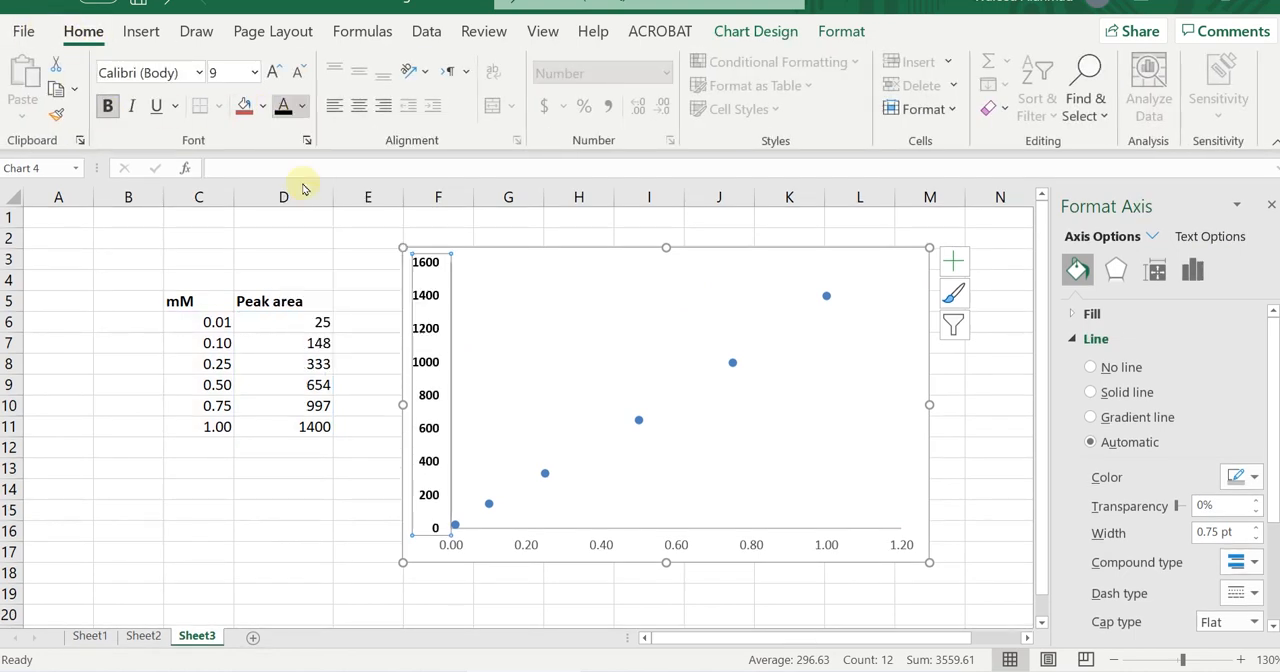
pyautogui.click(201, 74)
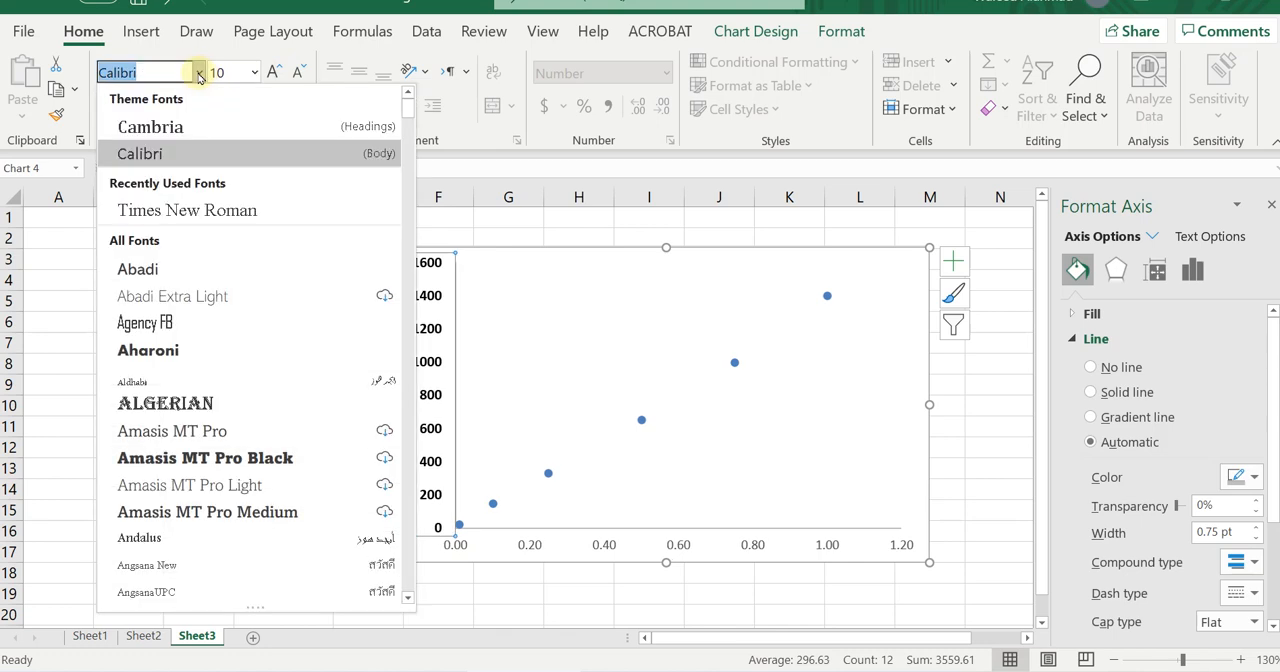
pyautogui.press('Return')
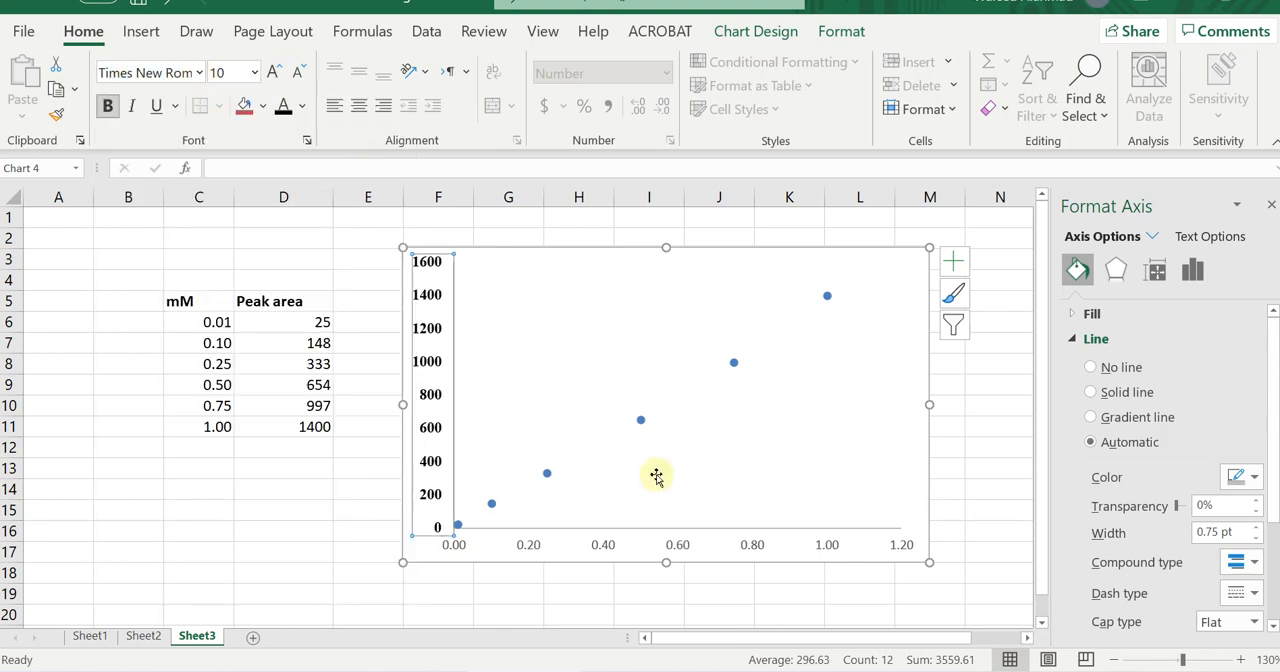
# Make the horizontal axis labels bold, black 10 pt Times New Roman, and close the formatting options.
pyautogui.click(684, 545)
pyautogui.click(107, 105)
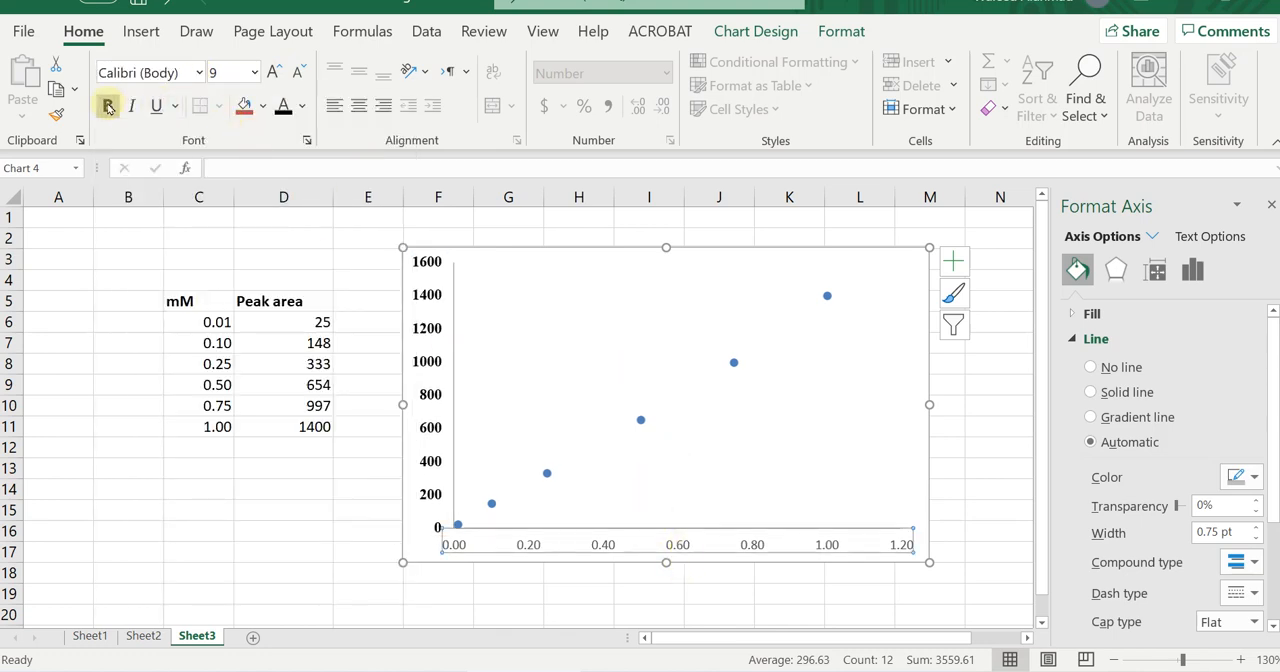
pyautogui.click(272, 72)
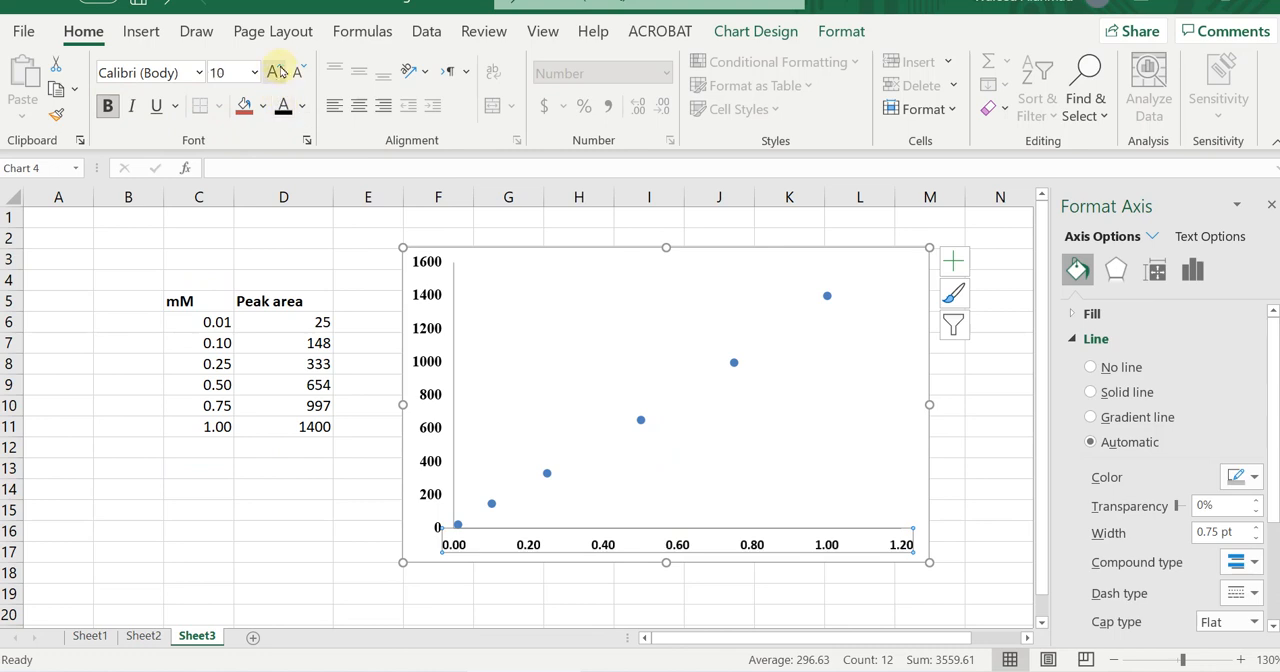
pyautogui.click(200, 72)
pyautogui.press('Down')
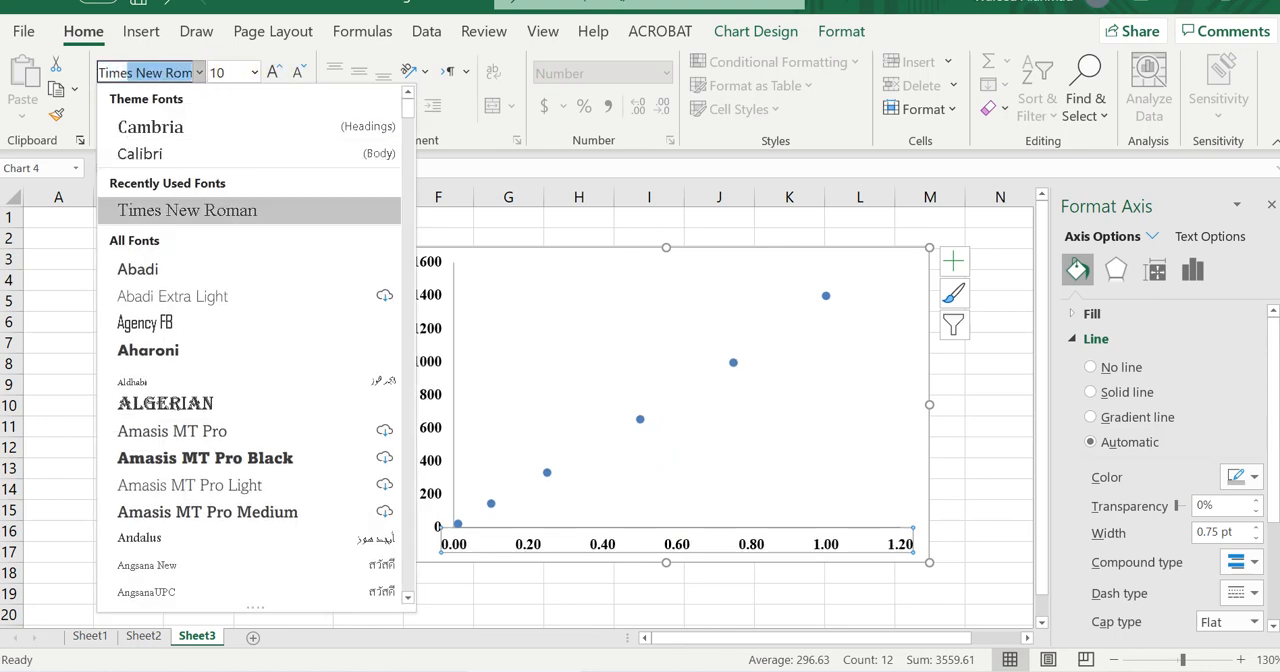
pyautogui.press('Return')
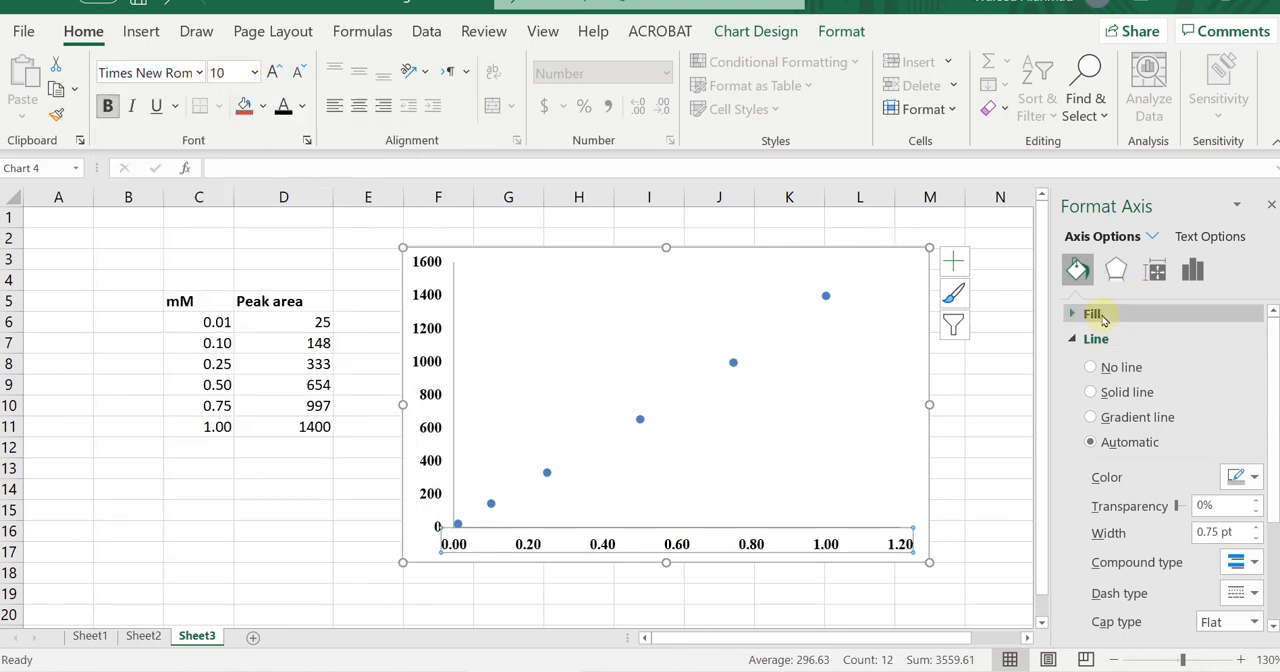
pyautogui.click(1271, 205)
# Format the vertical axis line as solid black with a 1.5 pt width.
pyautogui.doubleClick(428, 398)
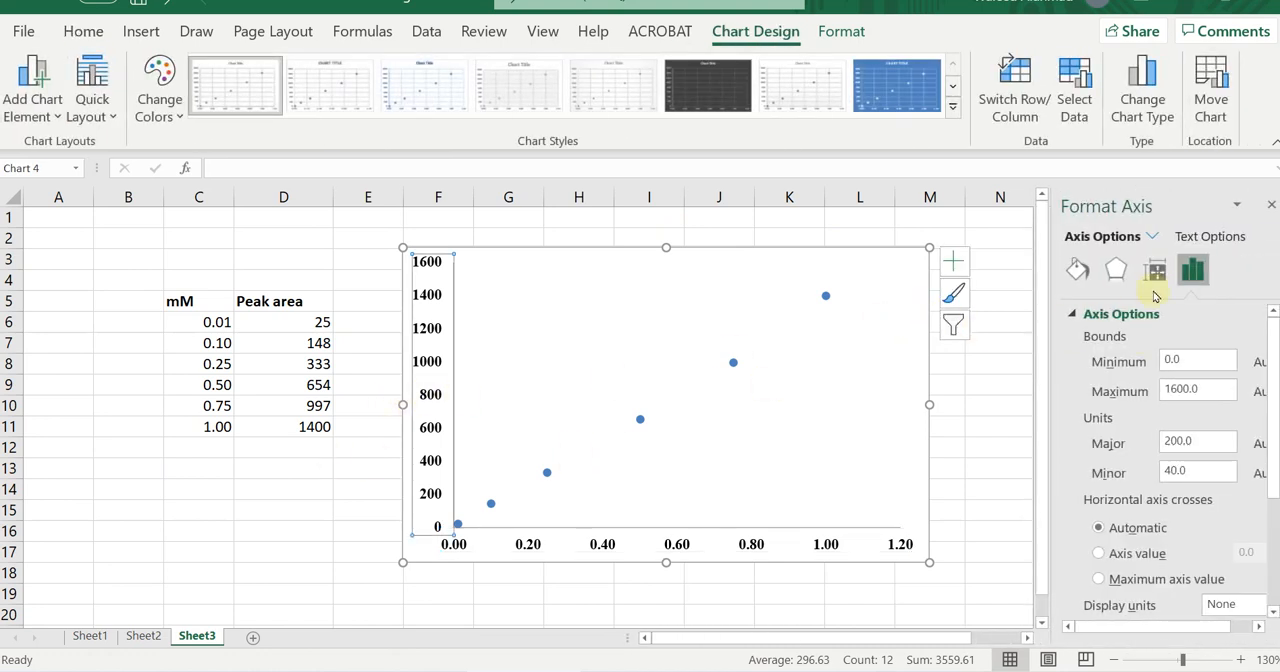
pyautogui.click(1075, 315)
pyautogui.click(1078, 272)
pyautogui.click(1090, 338)
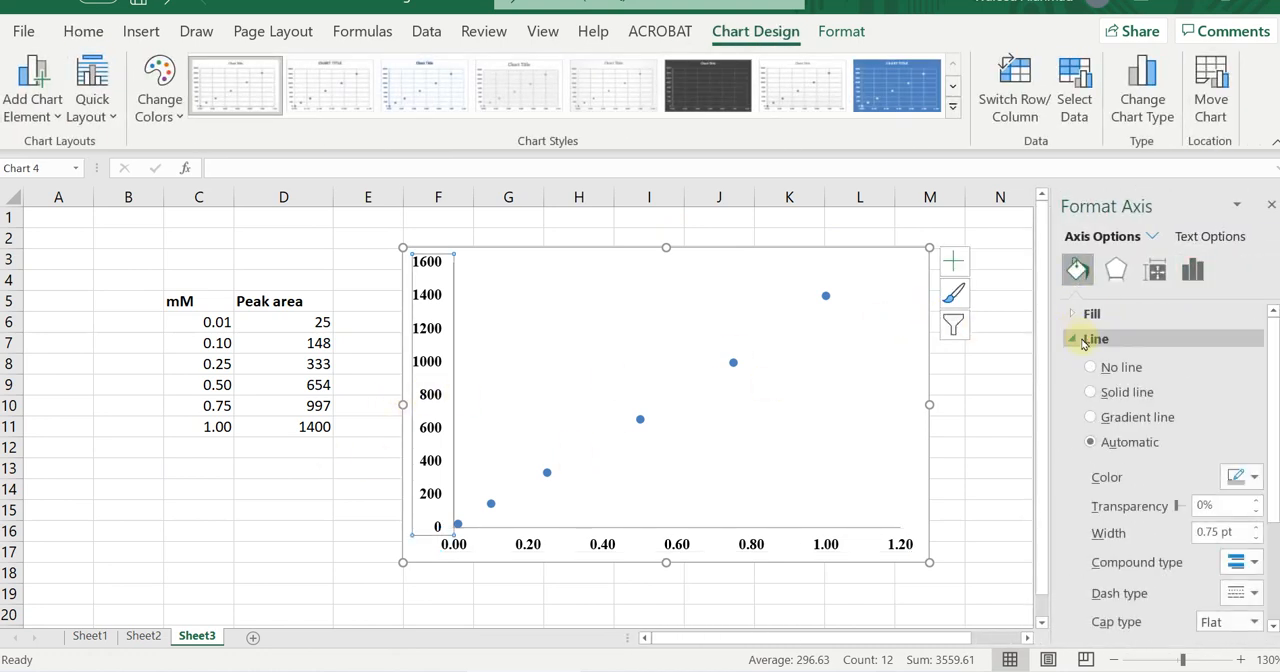
pyautogui.click(1258, 479)
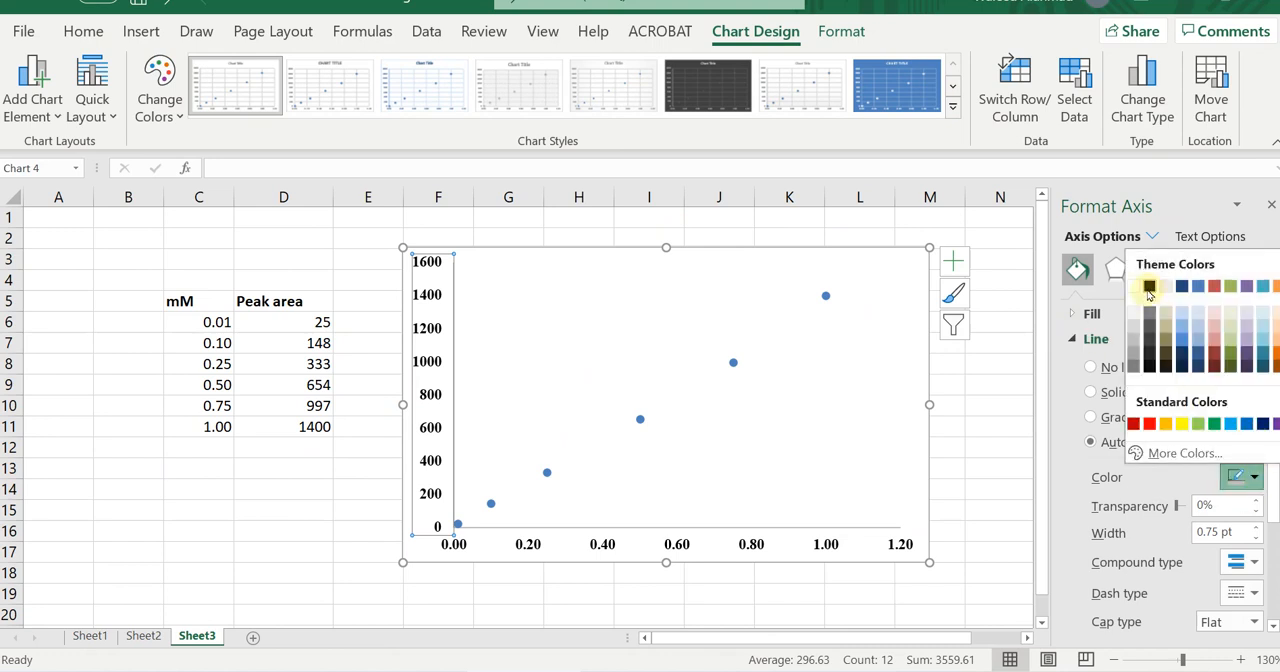
pyautogui.click(1150, 289)
pyautogui.click(1257, 528)
pyautogui.click(1257, 528)
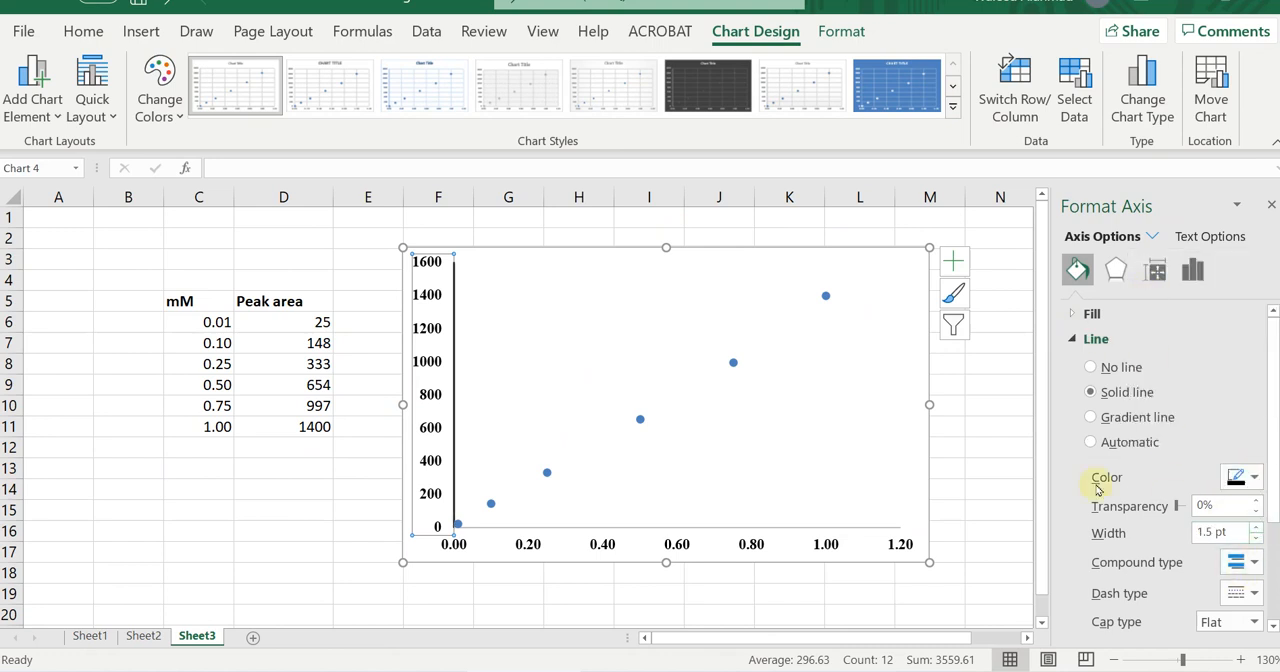
# Format the horizontal axis line as solid black with a 1.5 pt width.
pyautogui.click(611, 543)
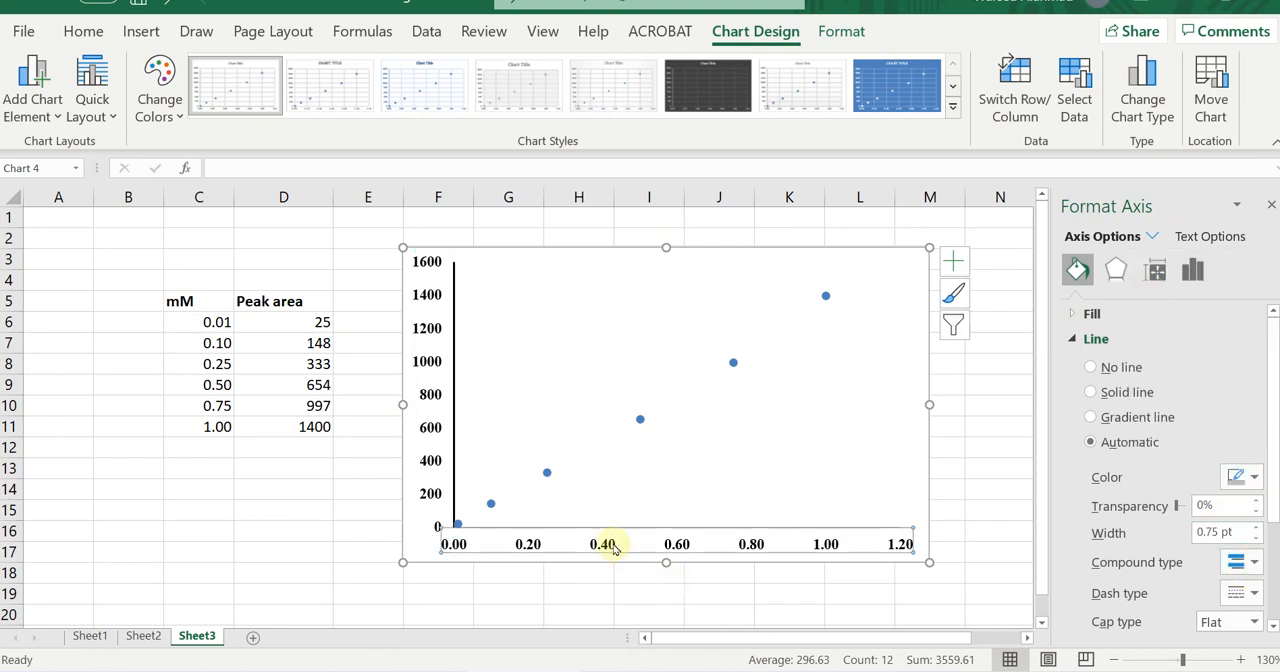
pyautogui.click(1256, 478)
pyautogui.click(1151, 287)
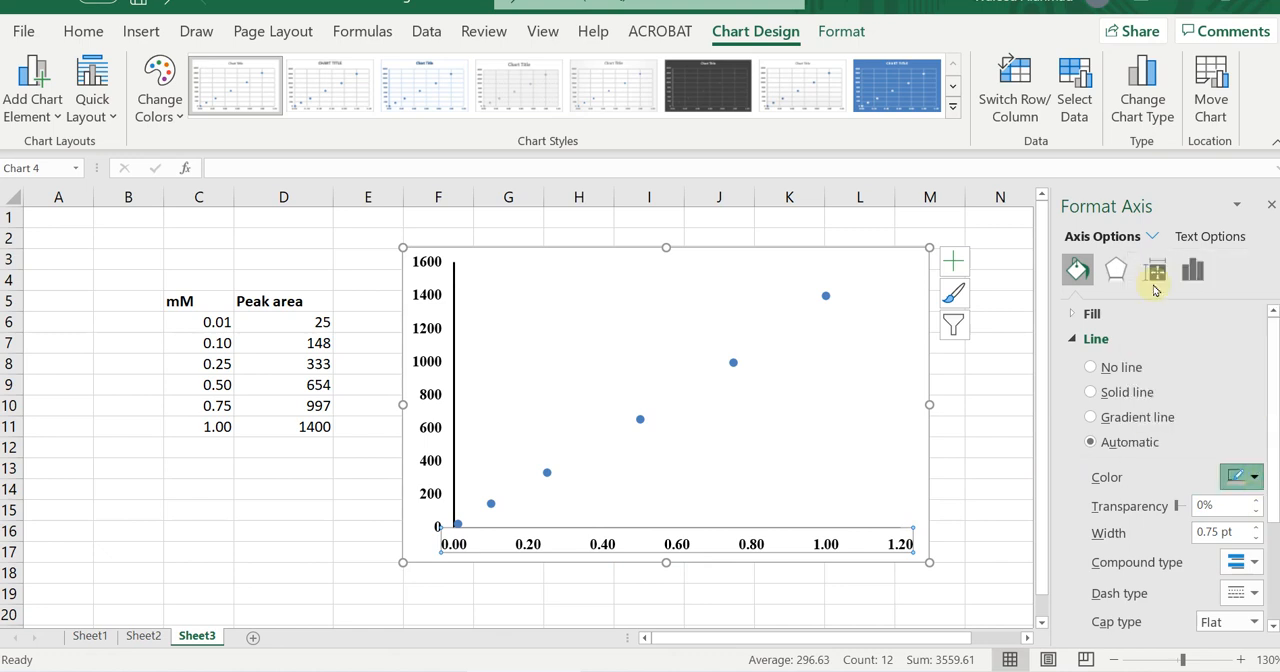
pyautogui.click(1260, 528)
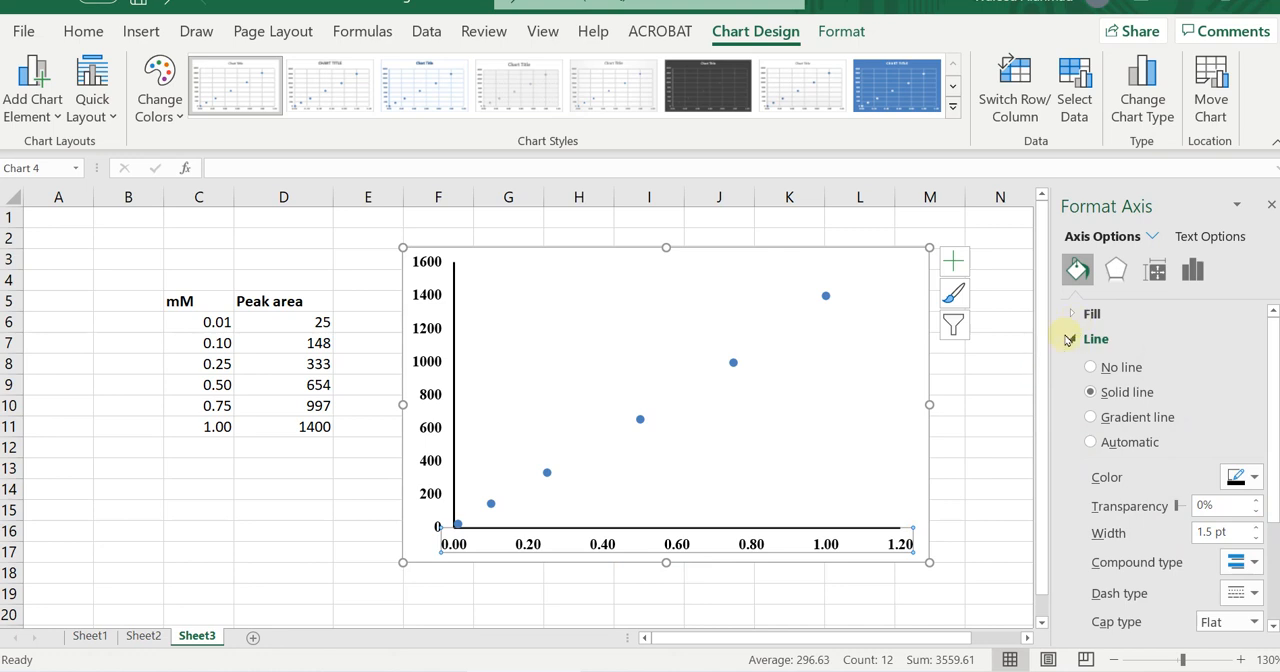
# Set the horizontal axis major tick marks to Inside.
pyautogui.click(1192, 270)
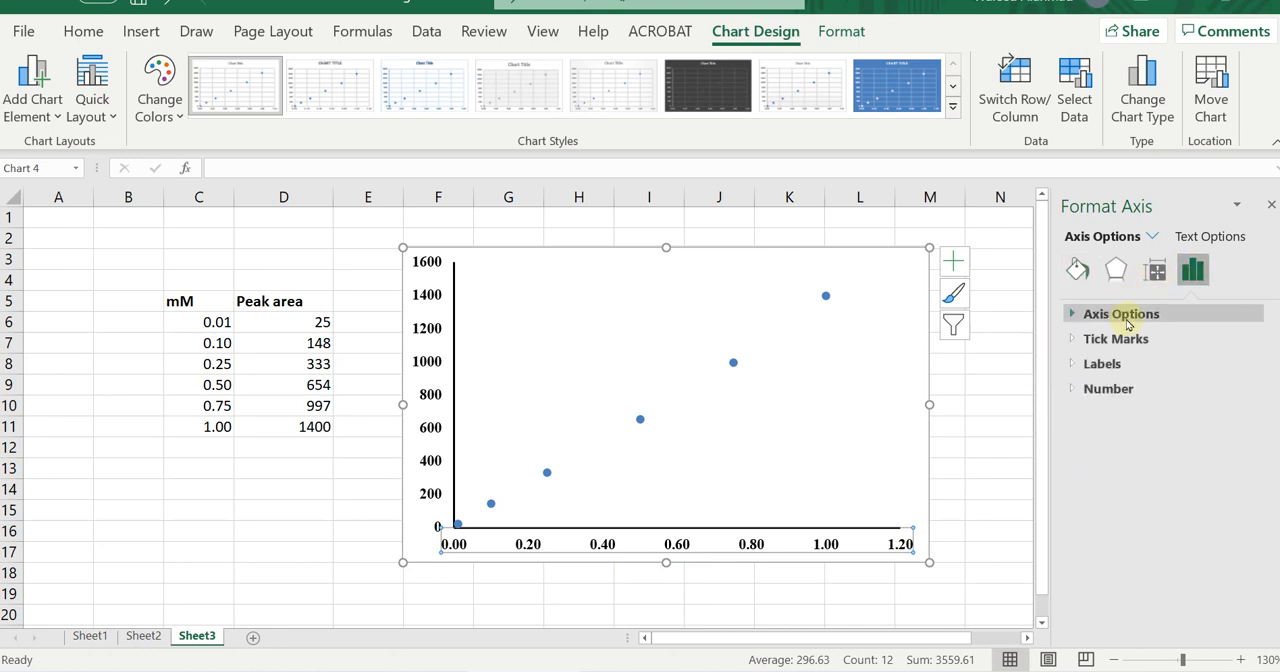
pyautogui.click(1067, 340)
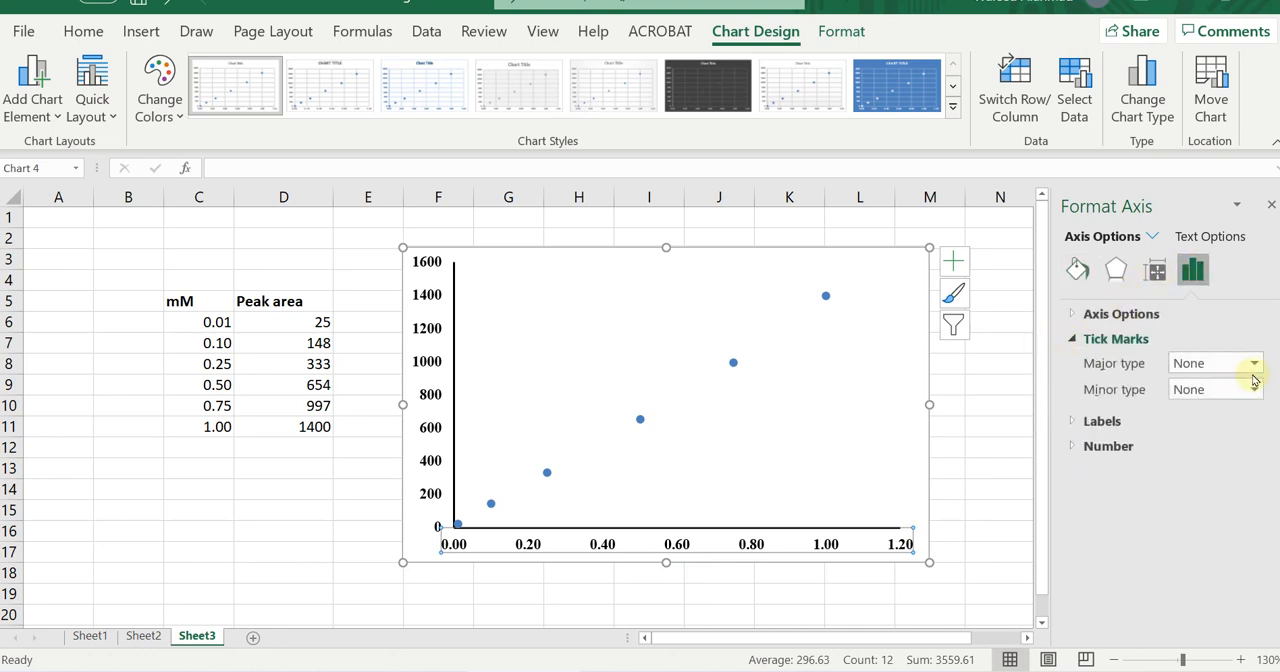
pyautogui.click(1252, 362)
pyautogui.click(1200, 408)
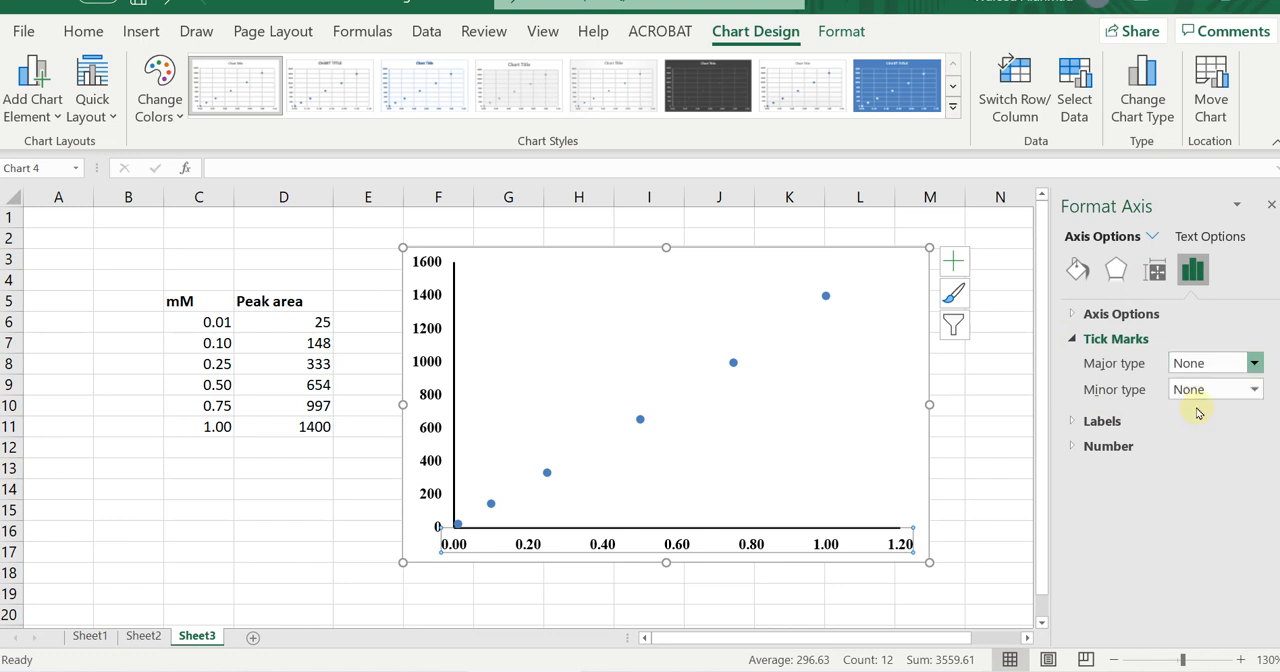
# Set the vertical axis major tick marks to Outside and deselect the chart.
pyautogui.click(434, 368)
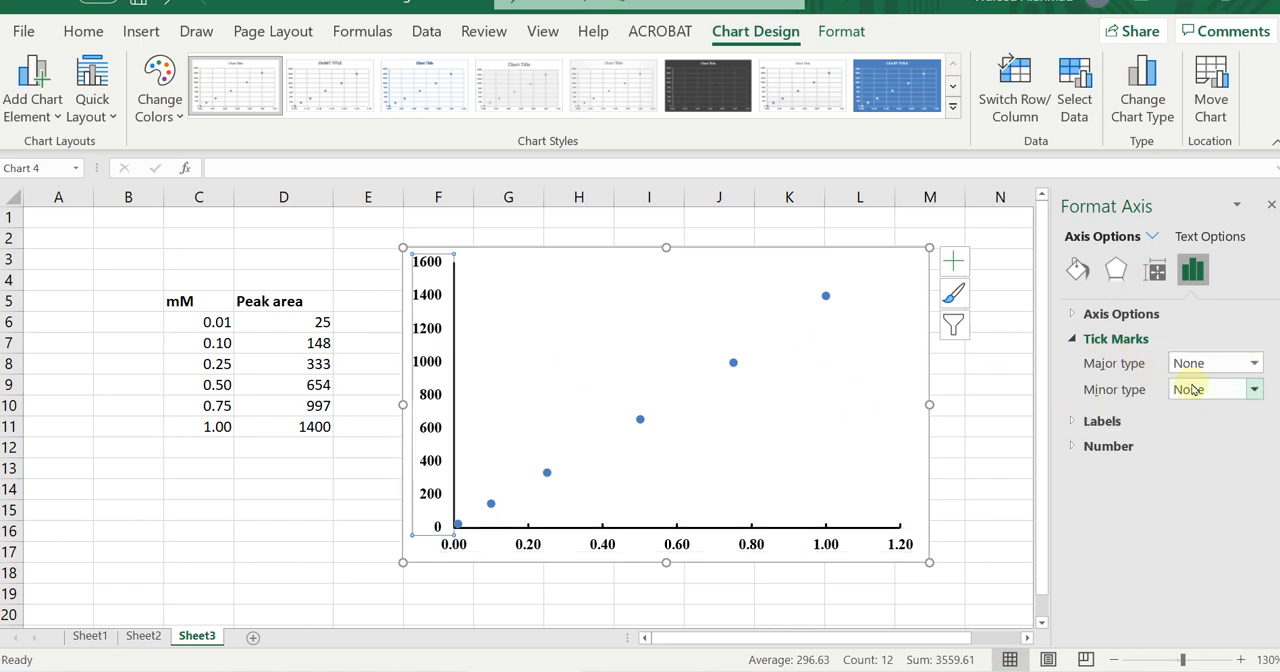
pyautogui.click(1254, 363)
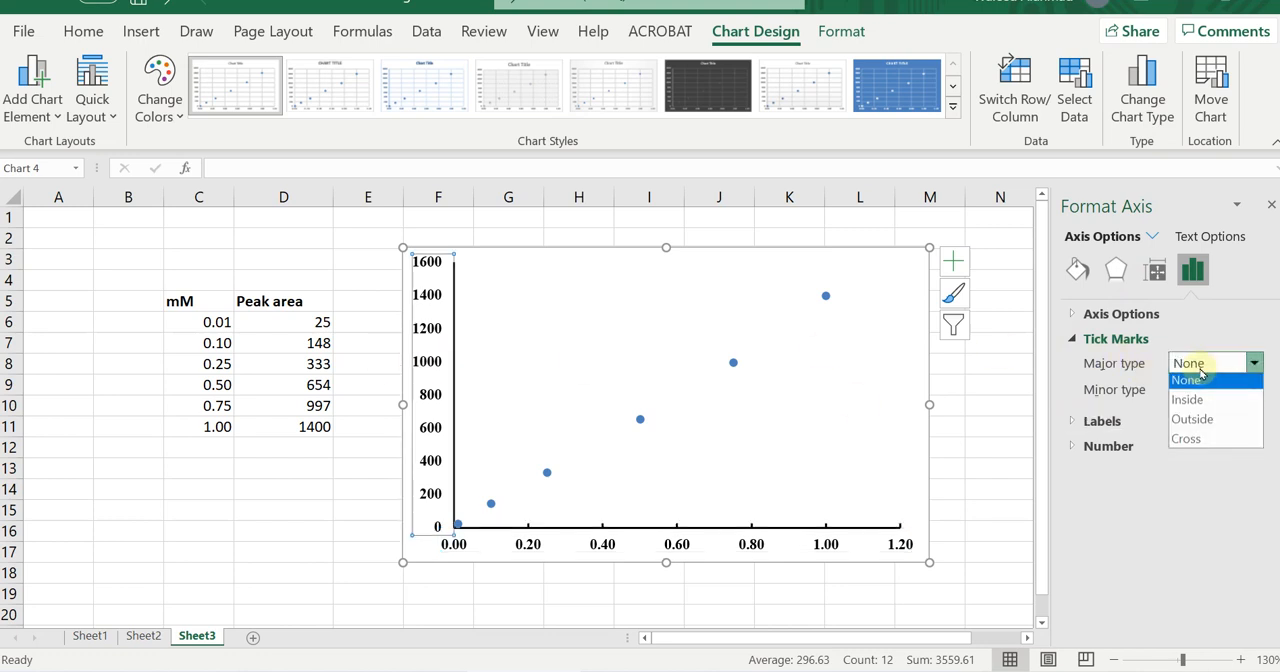
pyautogui.click(1190, 424)
pyautogui.click(467, 597)
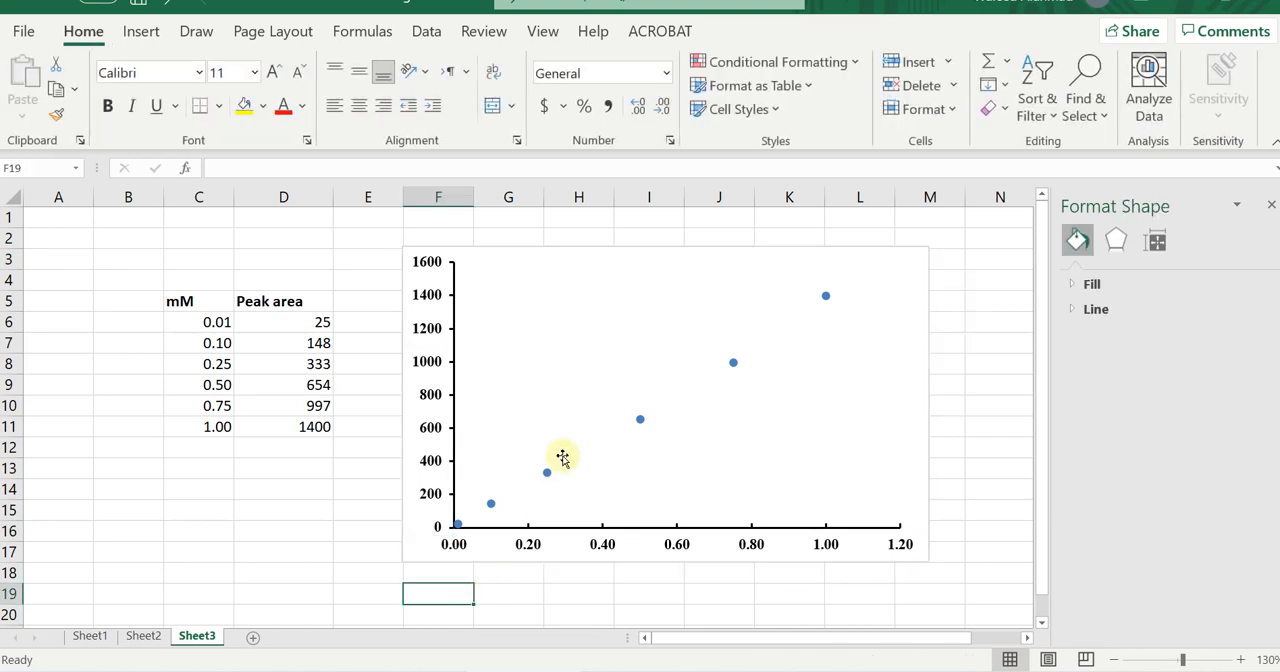
pyautogui.moveTo(733, 367)
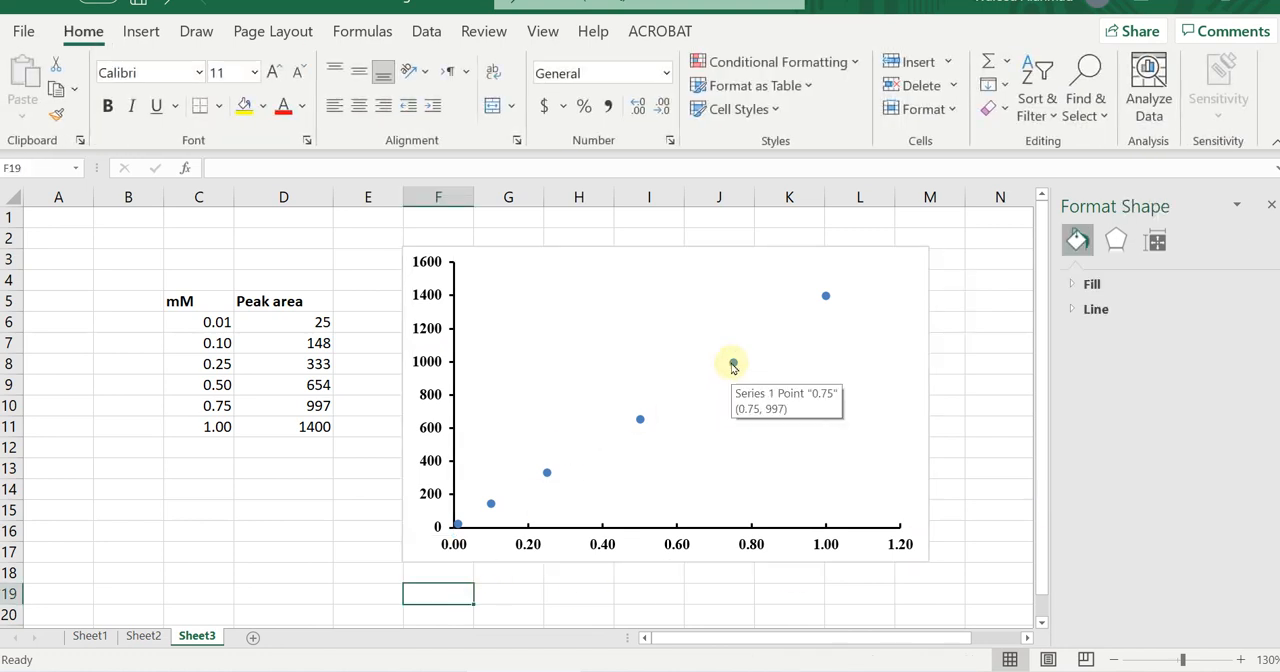
pyautogui.click(733, 366)
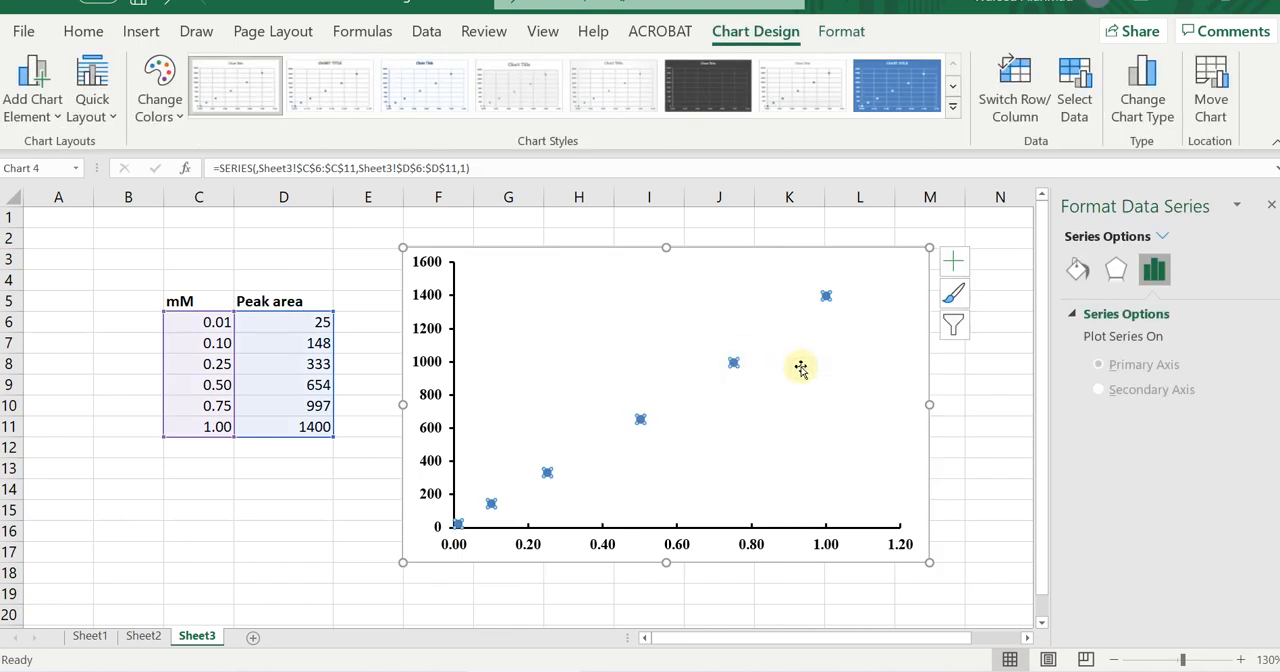
pyautogui.click(1271, 204)
pyautogui.click(1182, 467)
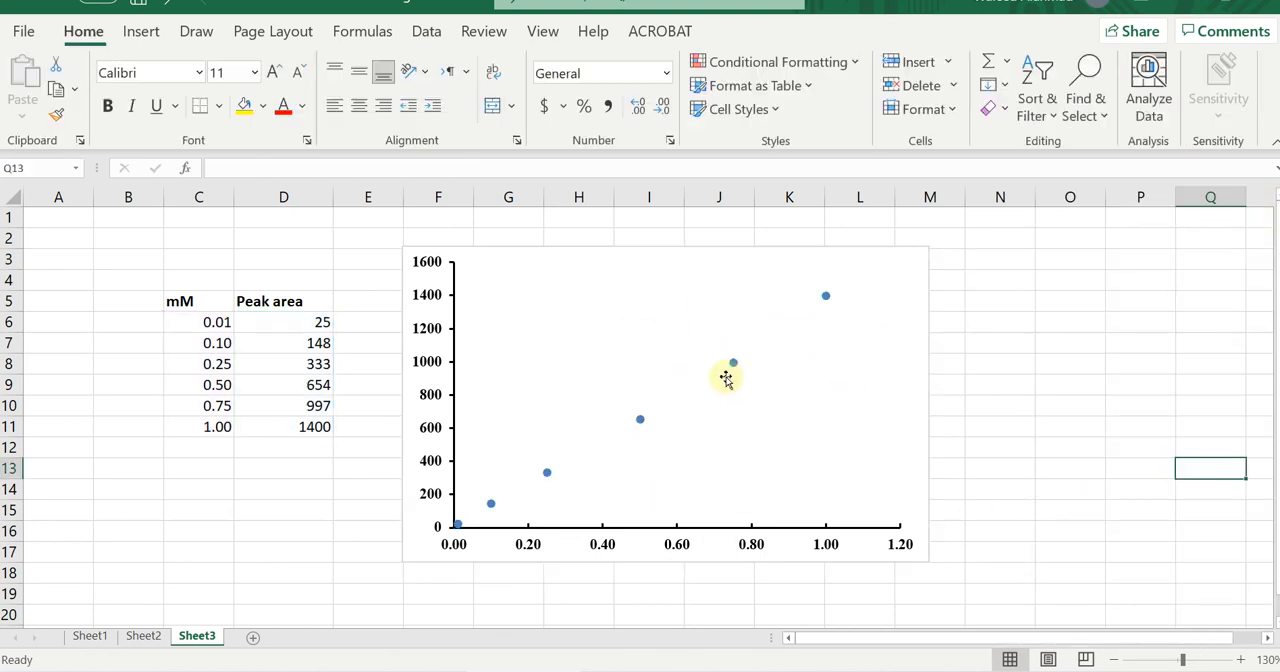
# Open the marker formatting options of the scatter data series and switch its markers to the built-in style.
pyautogui.click(734, 365)
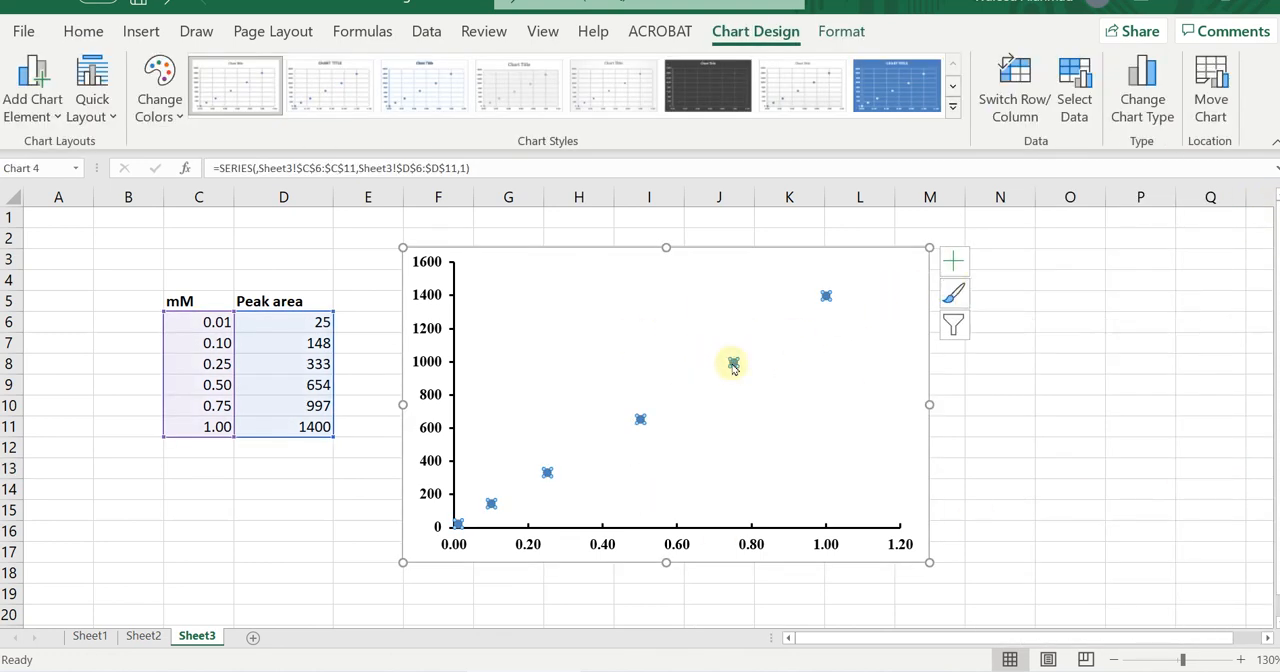
pyautogui.rightClick(734, 365)
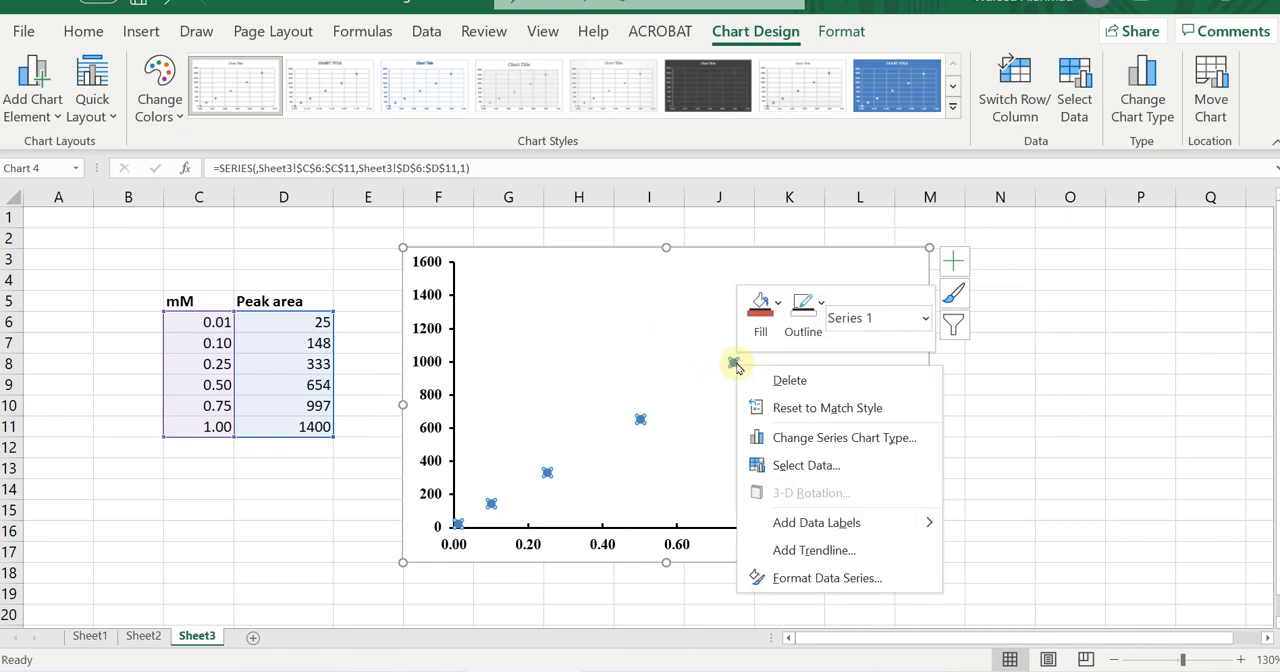
pyautogui.click(787, 580)
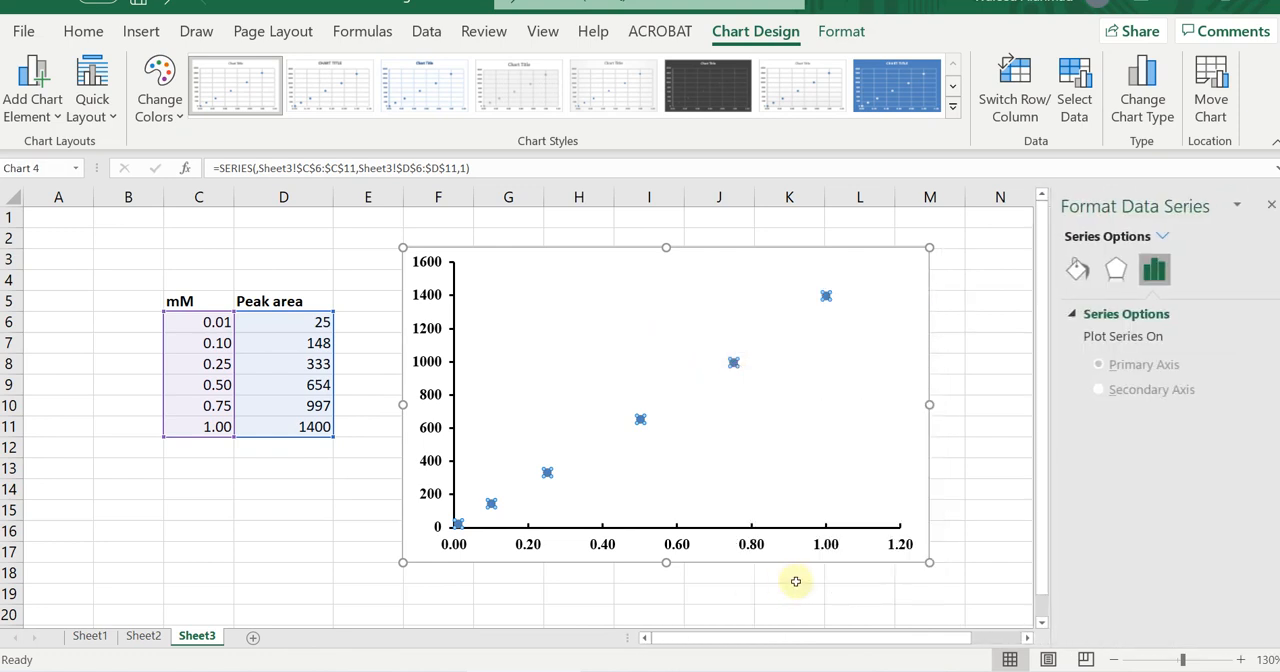
pyautogui.click(1071, 314)
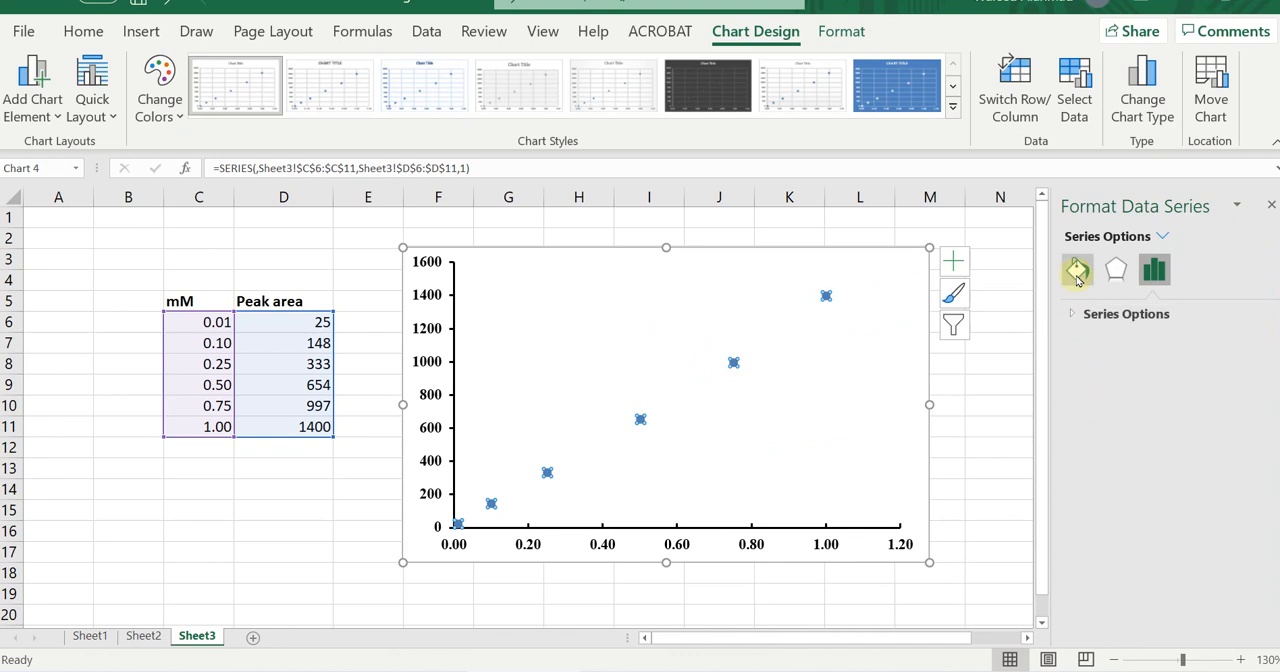
pyautogui.click(1078, 269)
pyautogui.click(1074, 341)
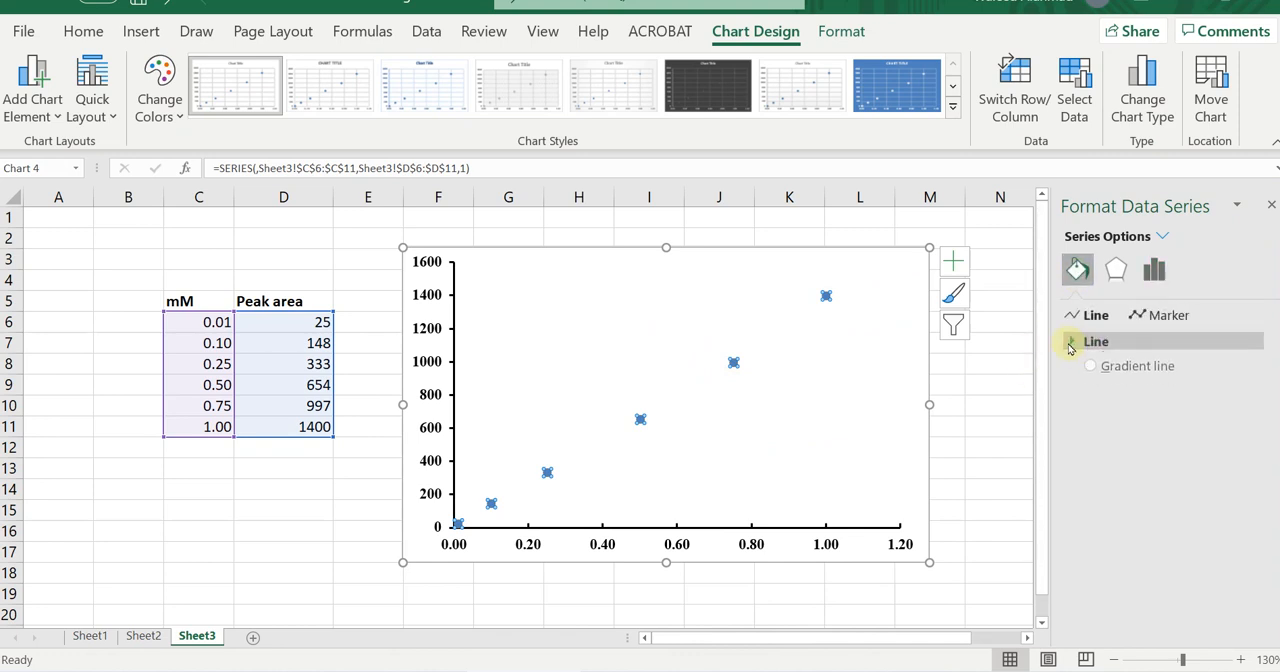
pyautogui.click(1165, 318)
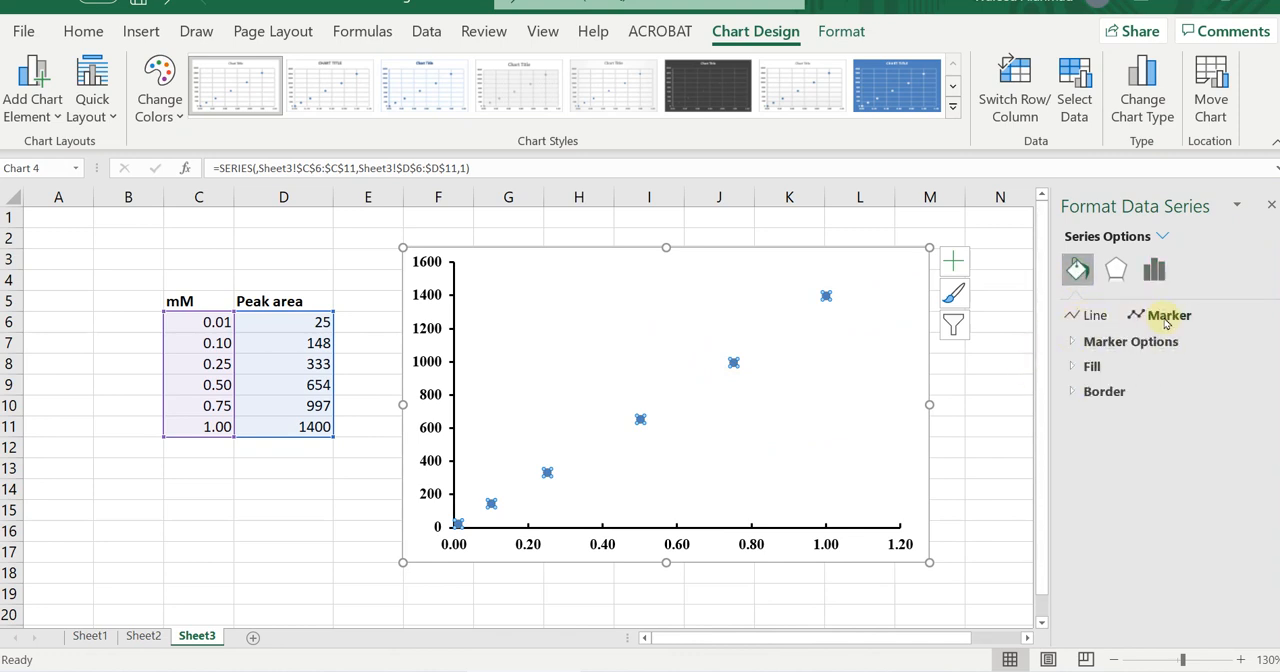
pyautogui.click(1071, 342)
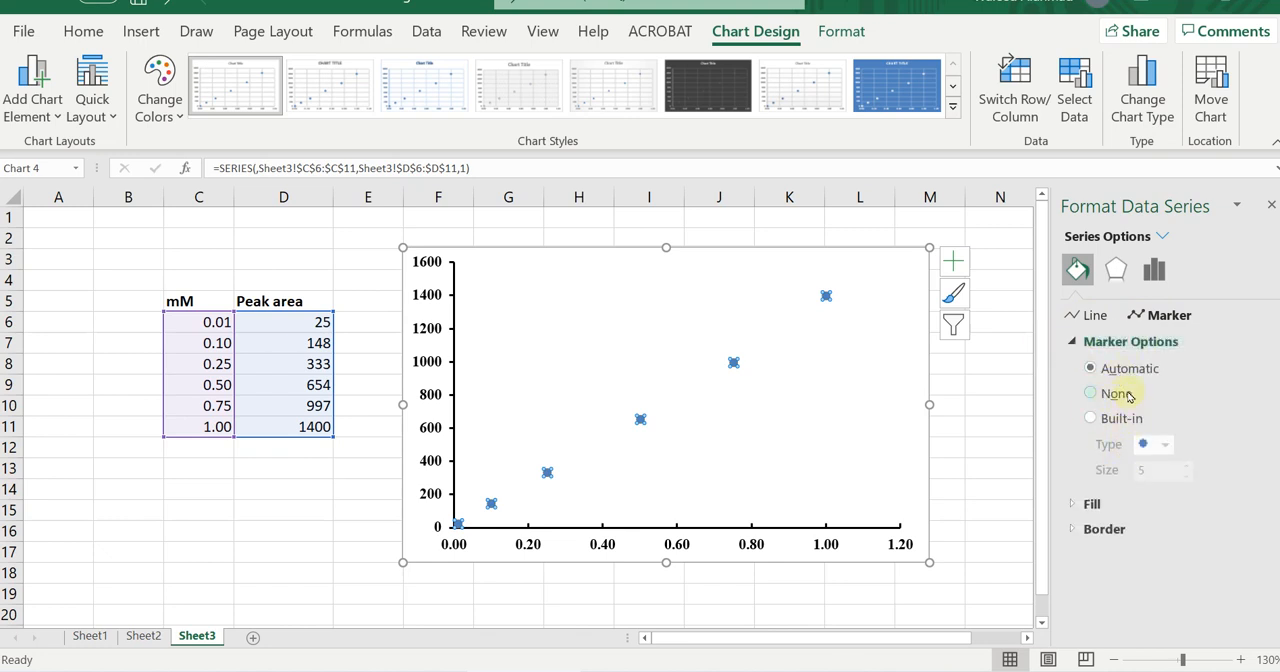
pyautogui.click(1117, 420)
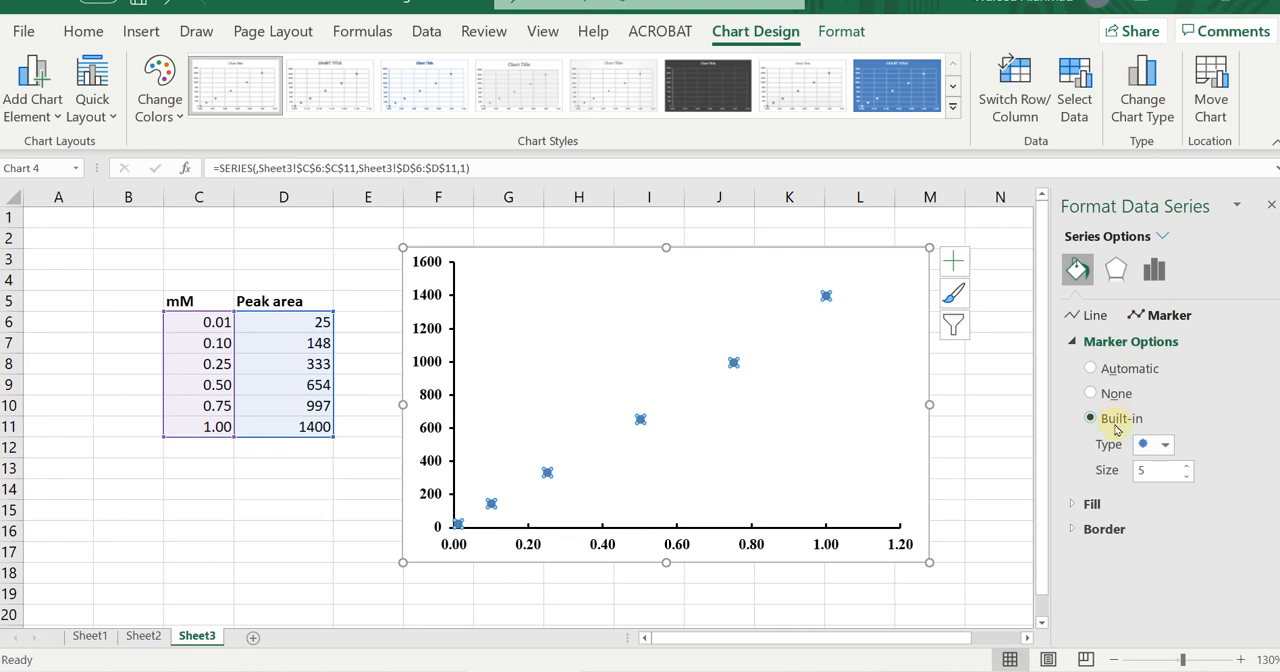
# Try the square and triangle marker types on the data series.
pyautogui.click(1166, 446)
pyautogui.click(1150, 464)
pyautogui.click(1165, 446)
pyautogui.click(1158, 509)
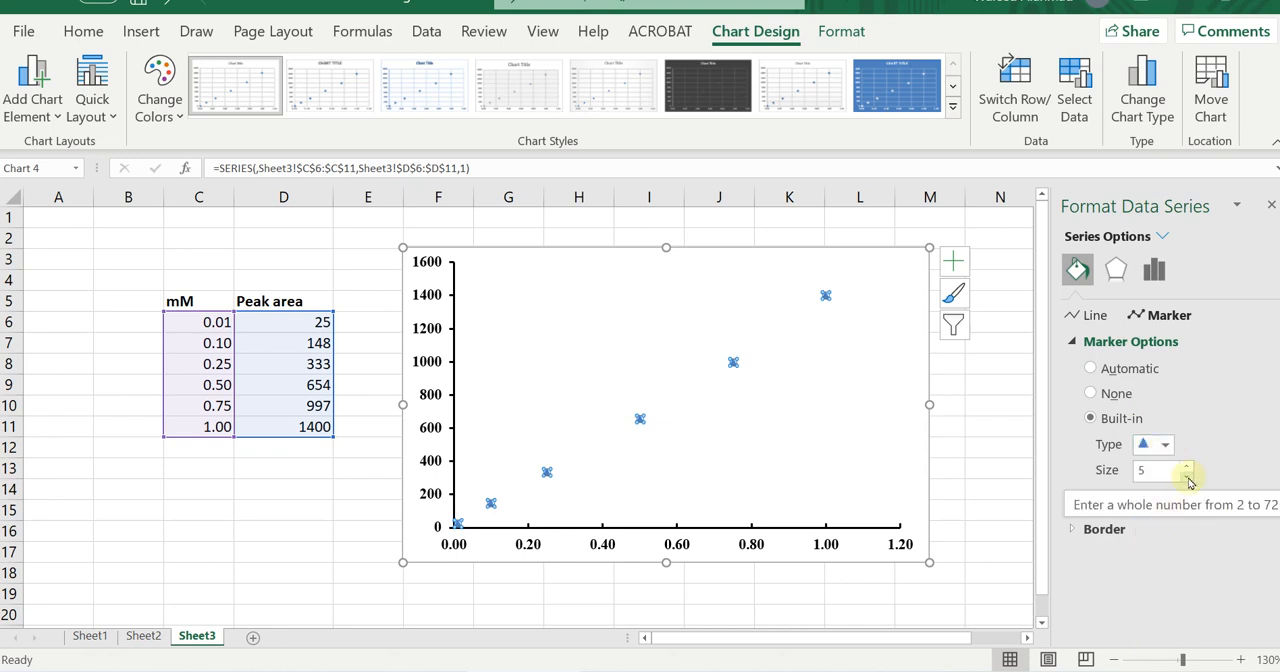
# Set the data series markers to the circle type with size 6.
pyautogui.click(1165, 446)
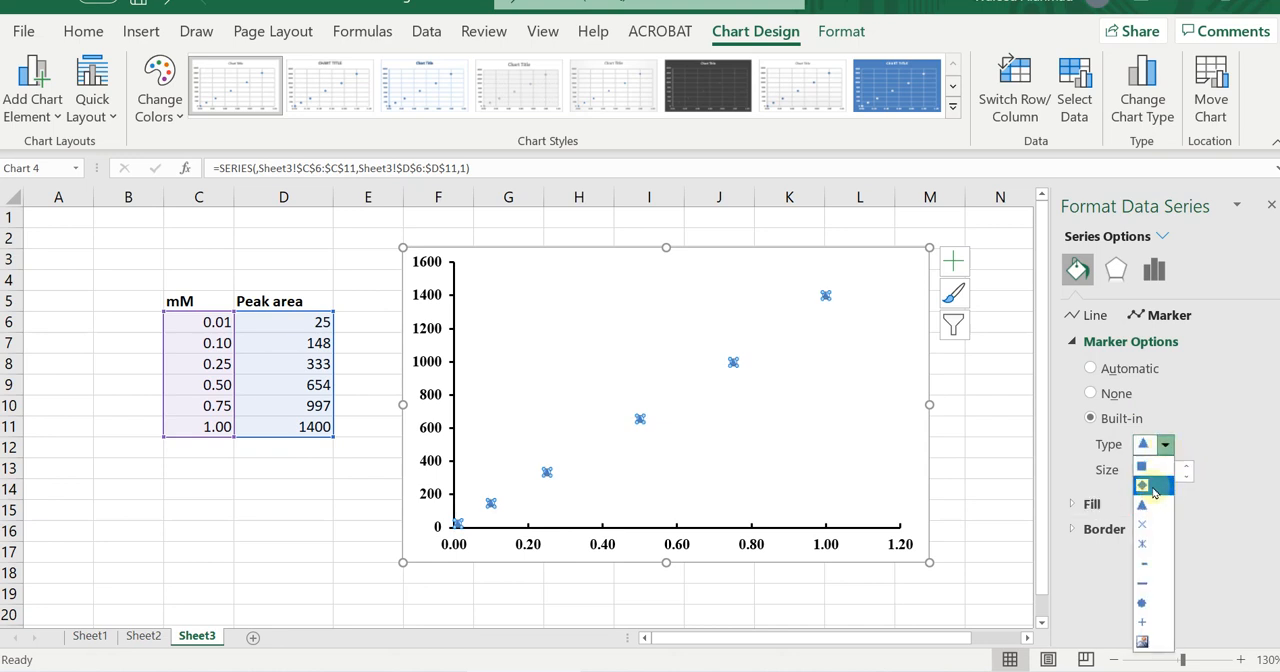
pyautogui.click(1148, 602)
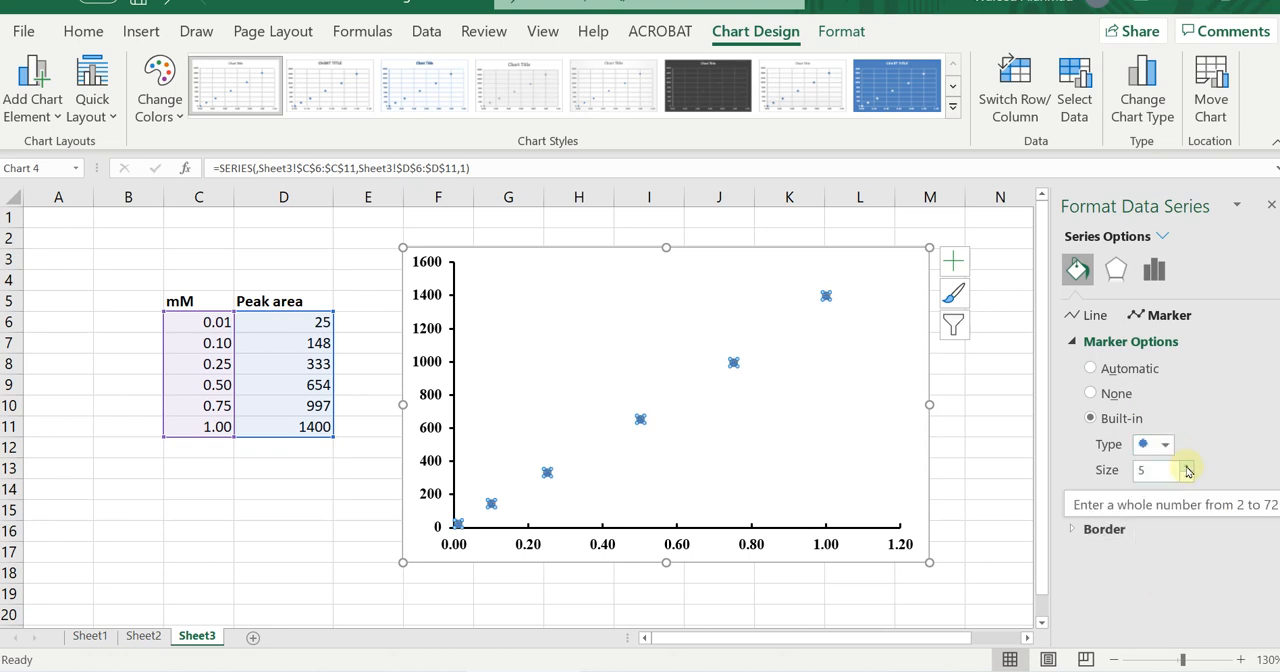
pyautogui.click(1187, 467)
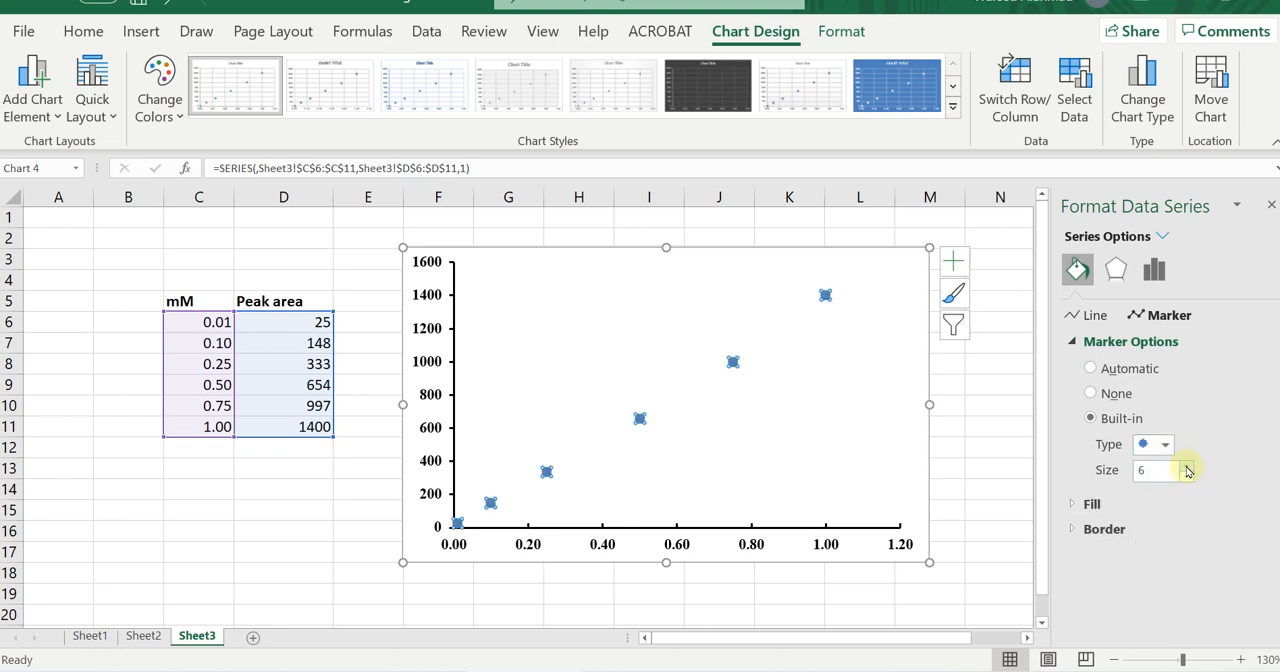
# Try other sizes for the data series markers and return them to size 6.
pyautogui.click(1188, 467)
pyautogui.click(1187, 477)
pyautogui.click(1187, 479)
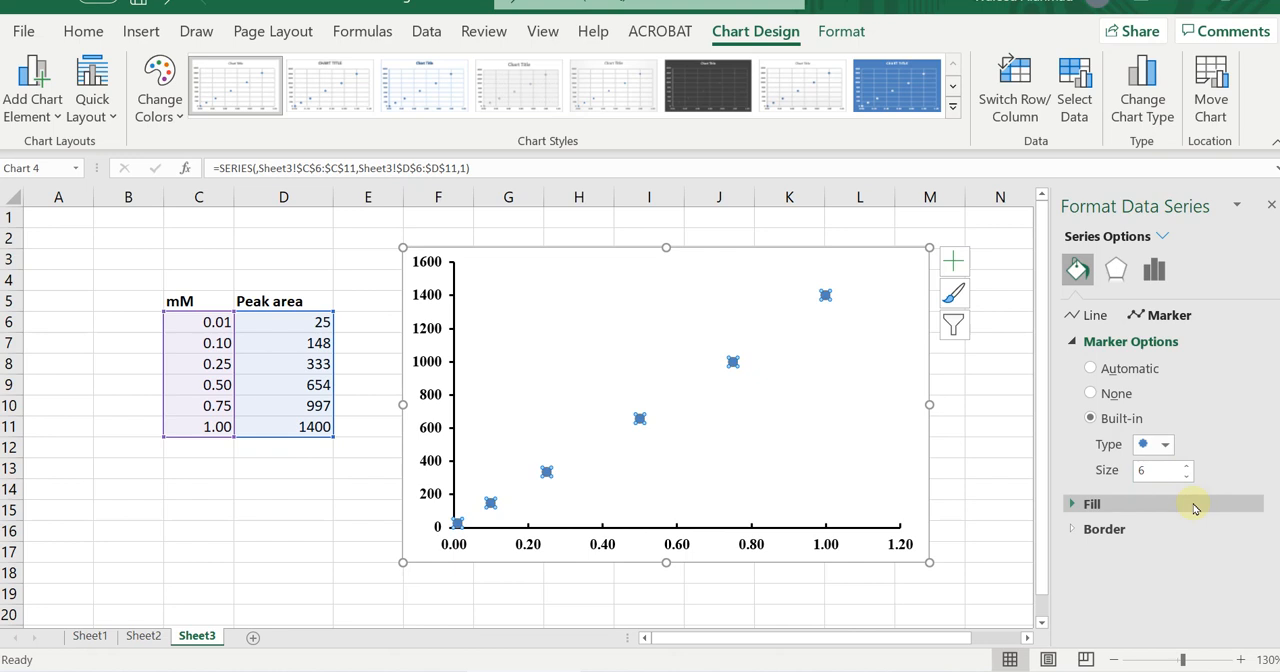
# Set the fill of the data series markers to No fill.
pyautogui.click(1071, 341)
pyautogui.click(1072, 367)
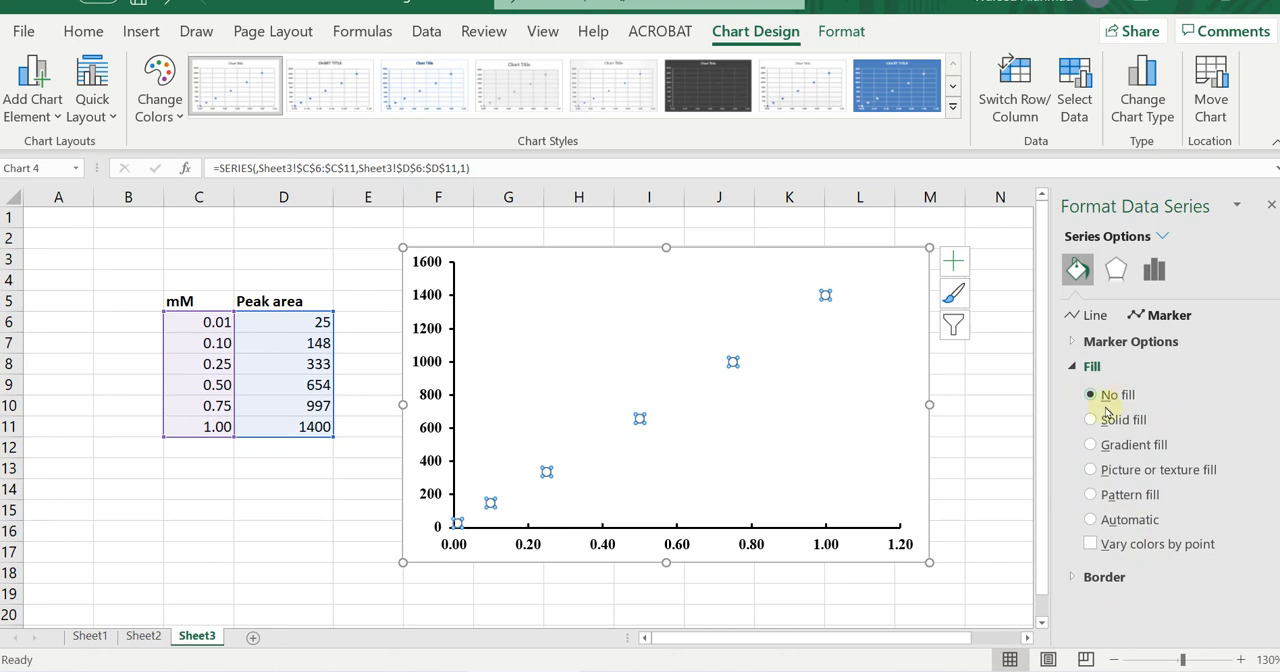
pyautogui.click(1073, 366)
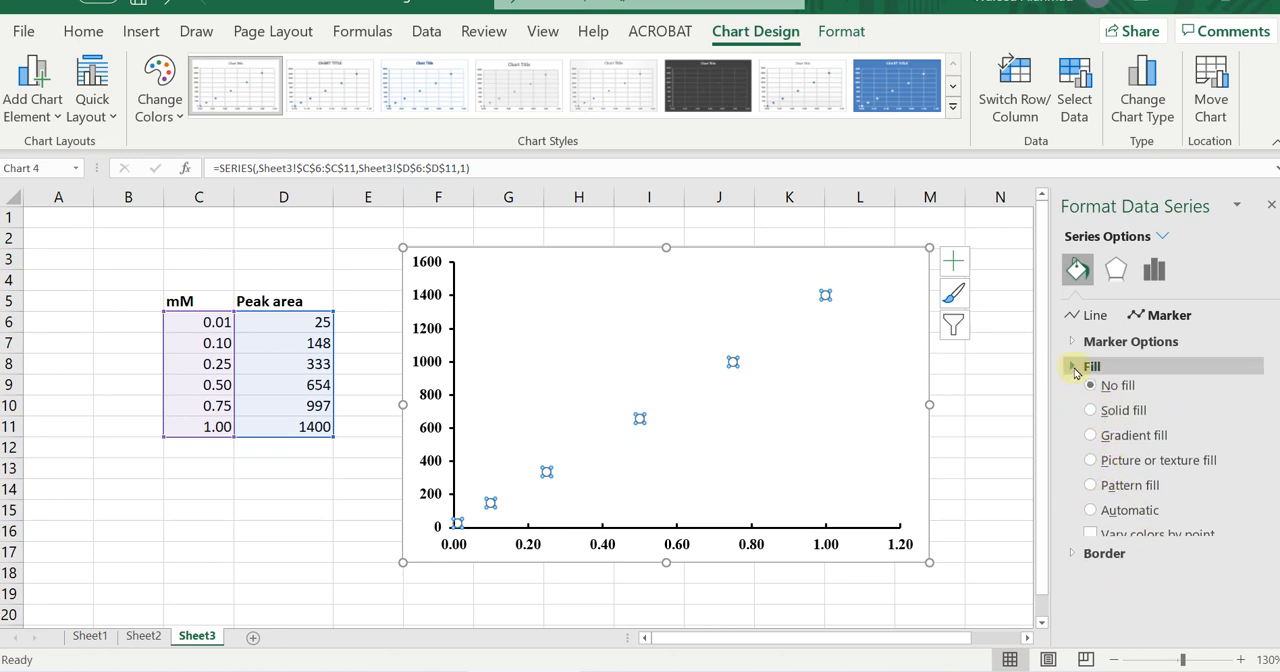
# Give the data series markers a solid red border 1 pt wide and deselect the chart.
pyautogui.click(1073, 392)
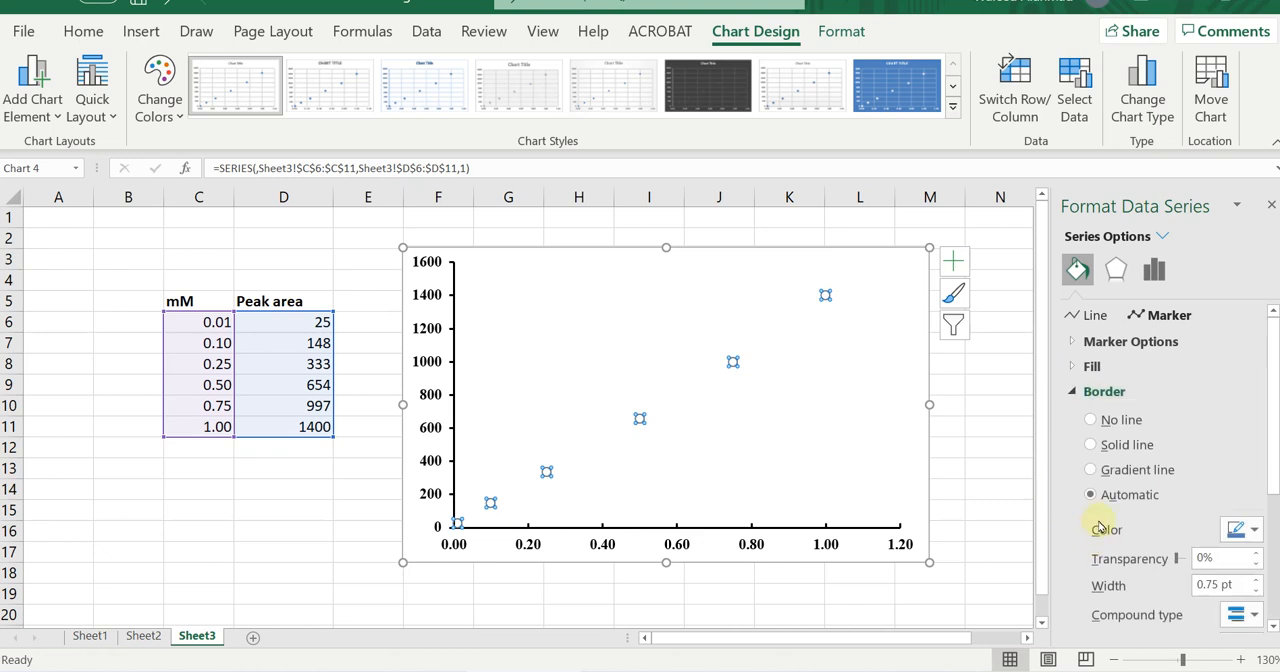
pyautogui.click(1252, 531)
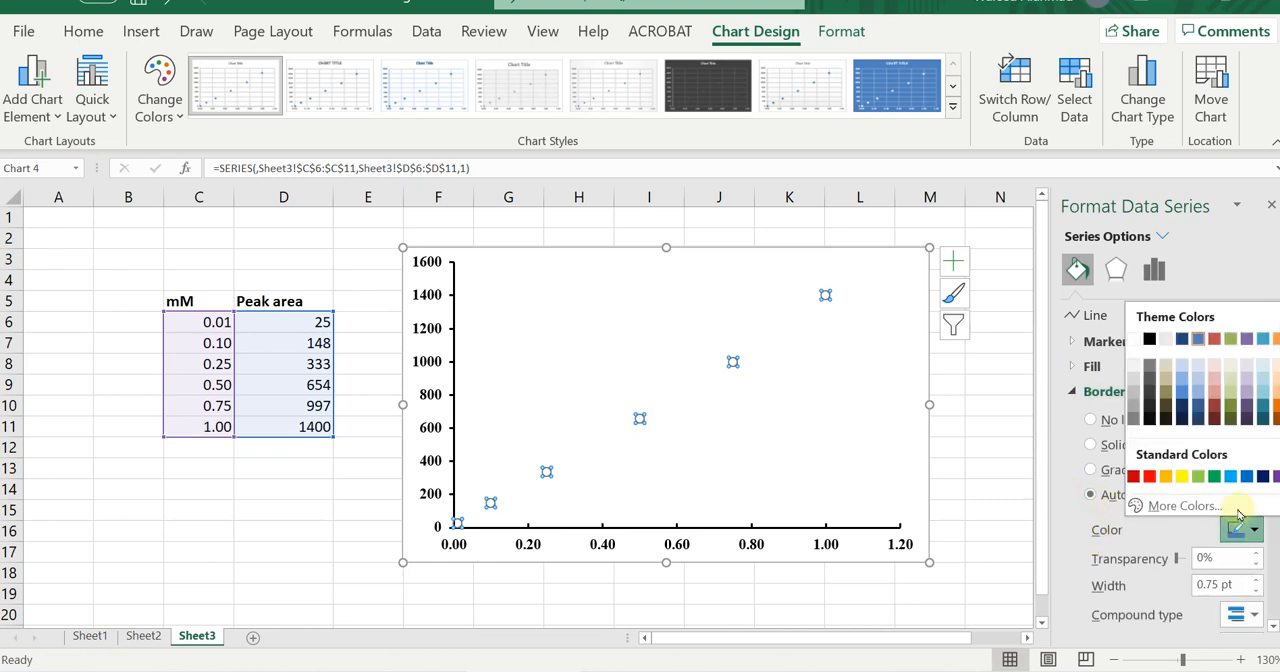
pyautogui.click(1150, 477)
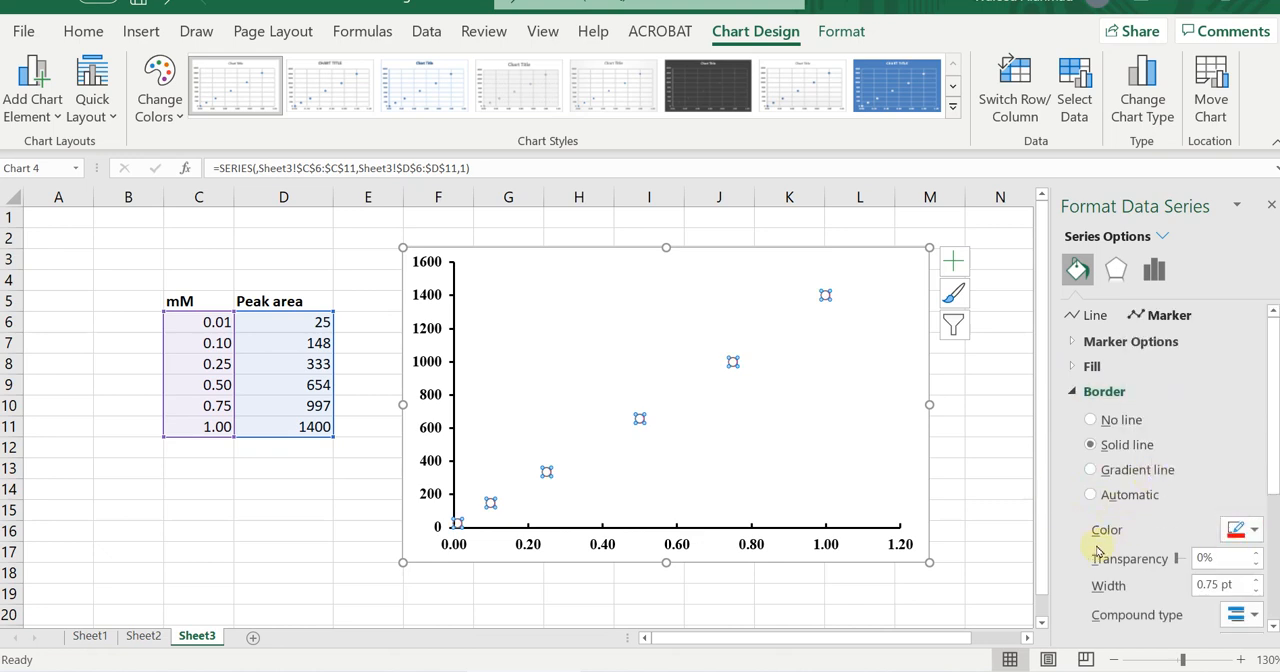
pyautogui.click(1256, 581)
pyautogui.click(1256, 581)
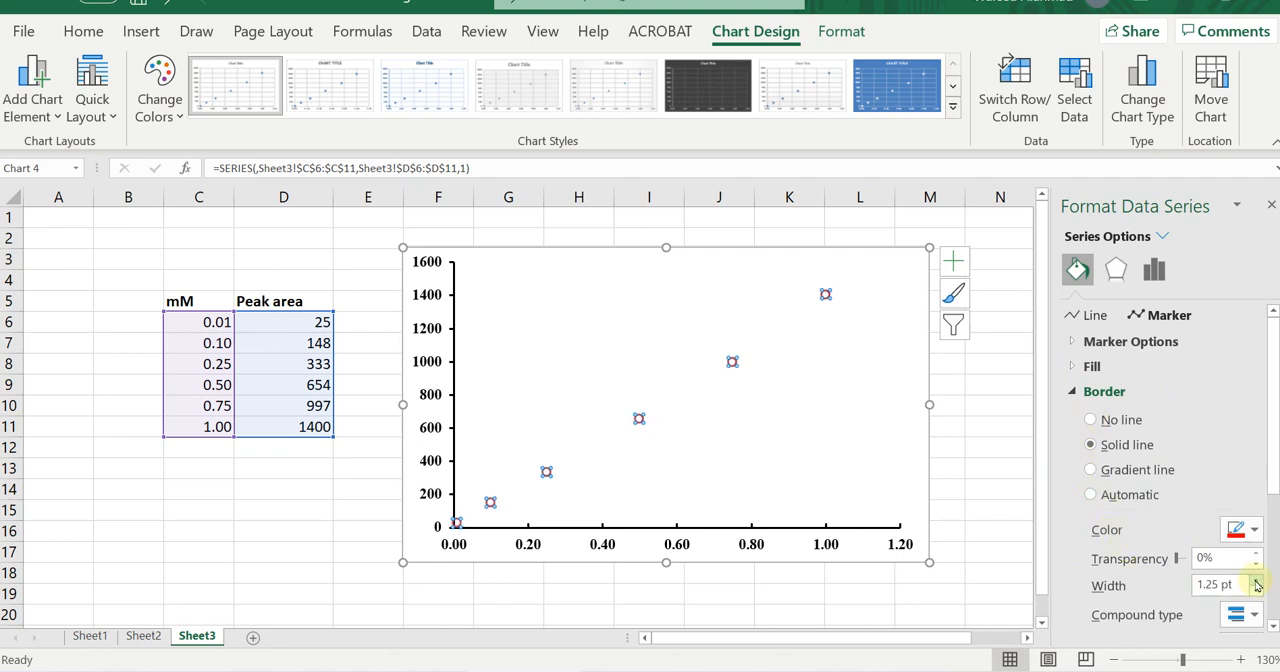
pyautogui.click(1257, 591)
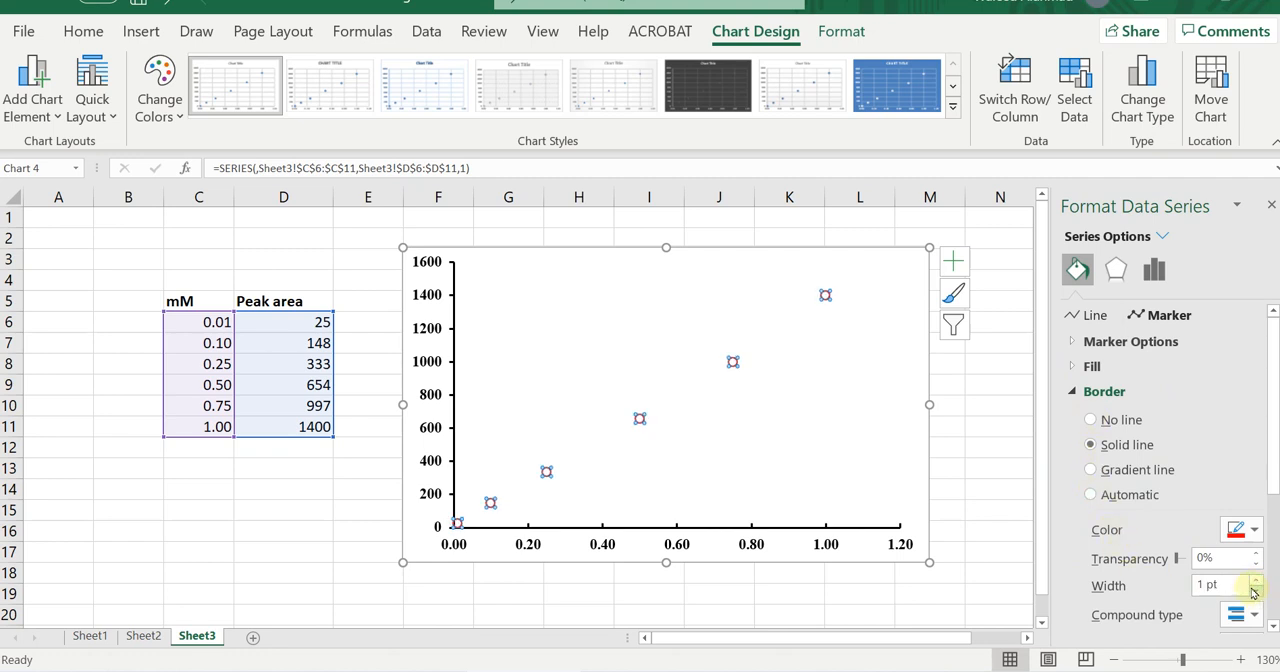
pyautogui.click(1074, 392)
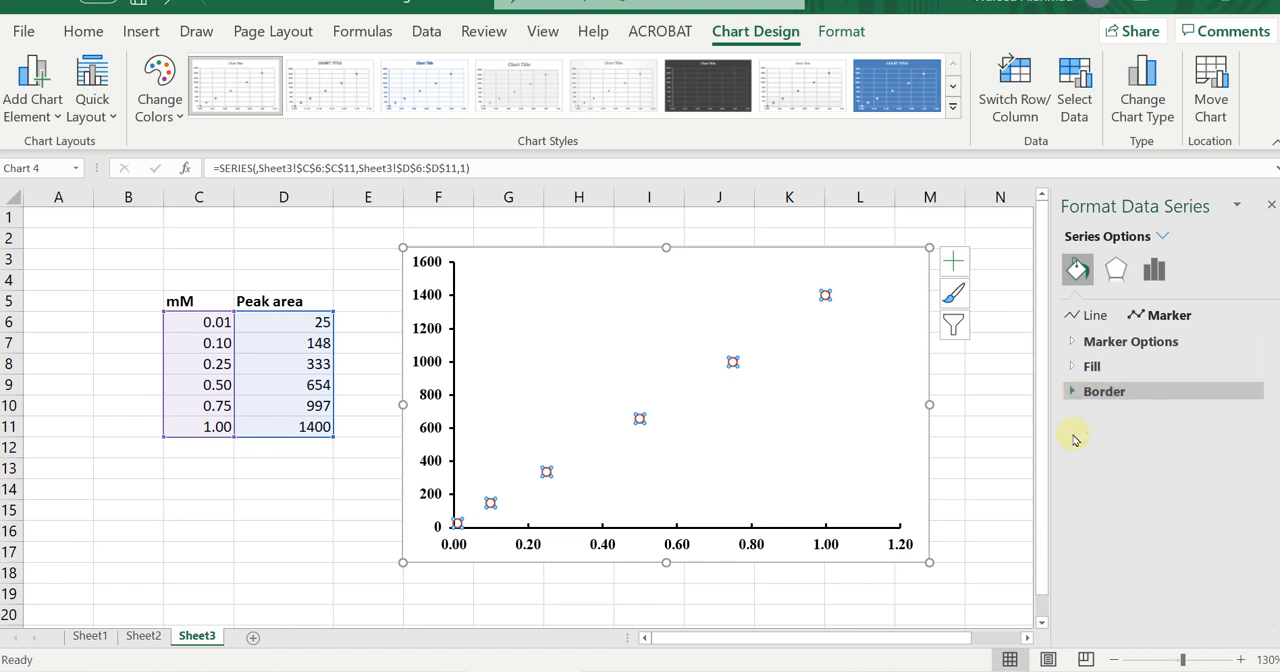
pyautogui.click(980, 452)
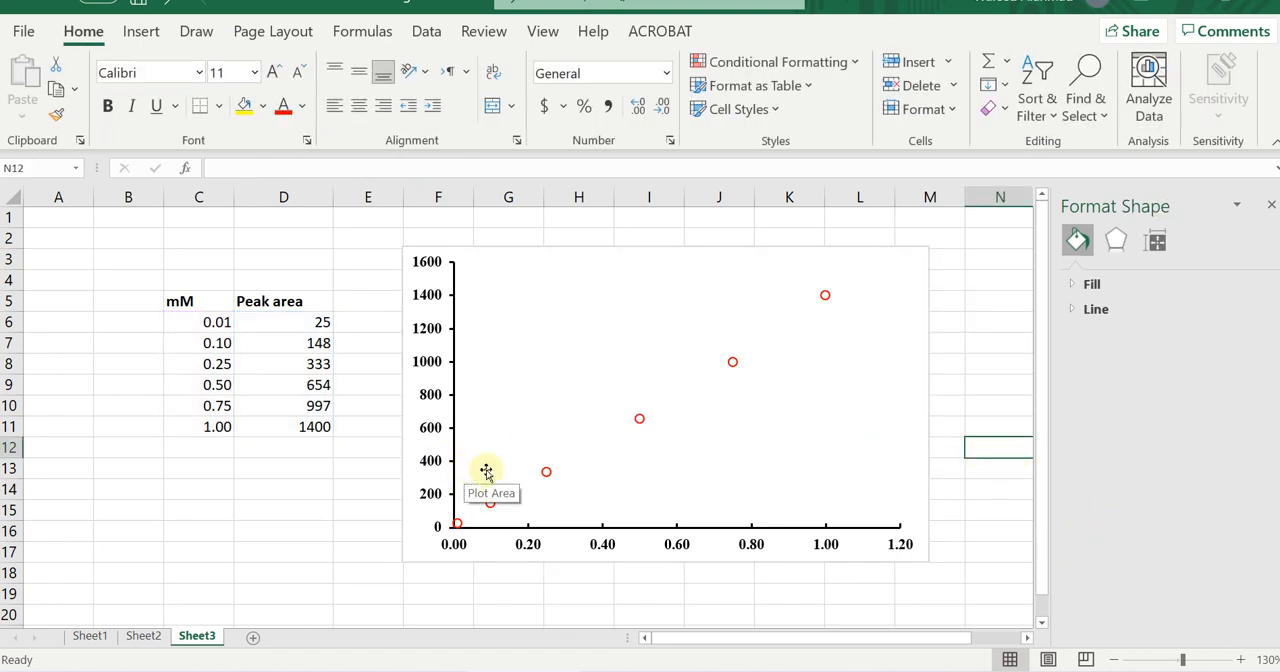
# Add a linear trendline to the scatter data series.
pyautogui.moveTo(733, 367)
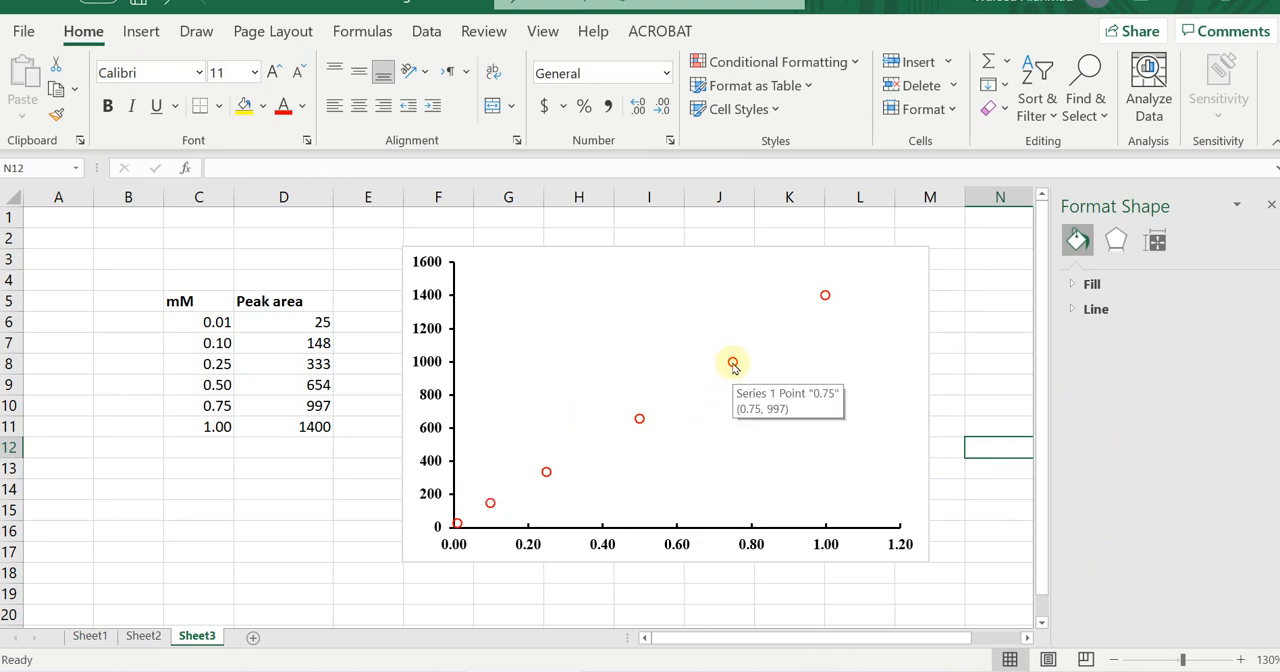
pyautogui.rightClick(733, 365)
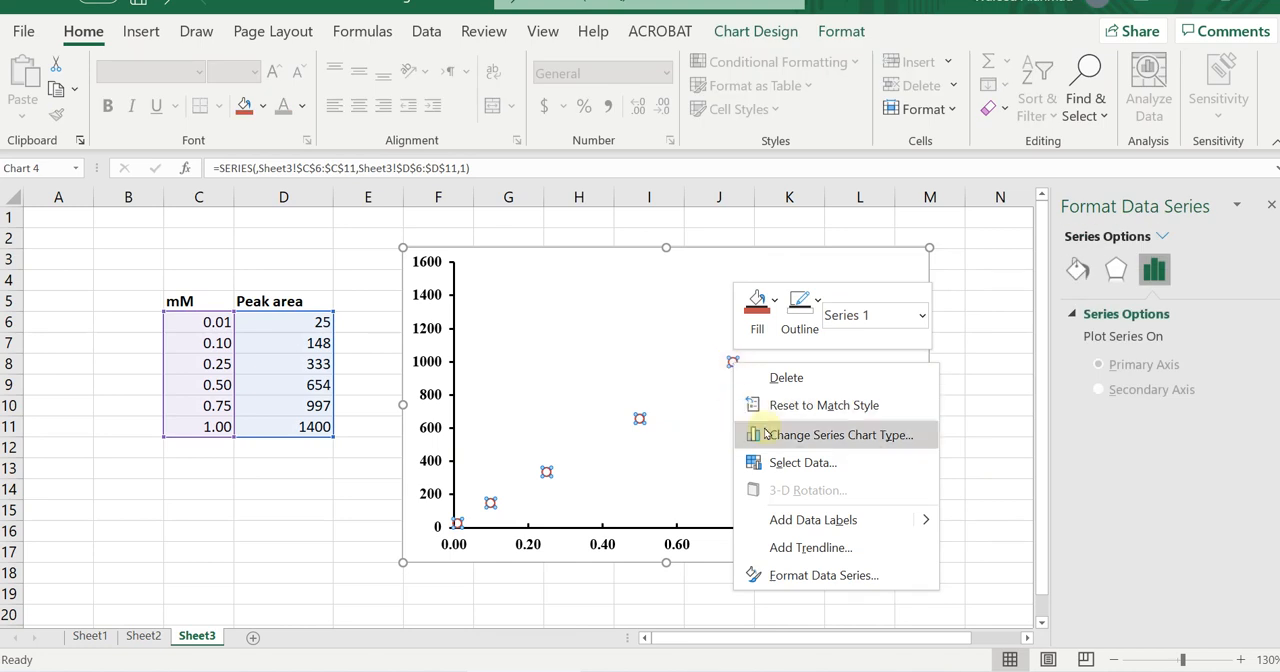
pyautogui.click(838, 553)
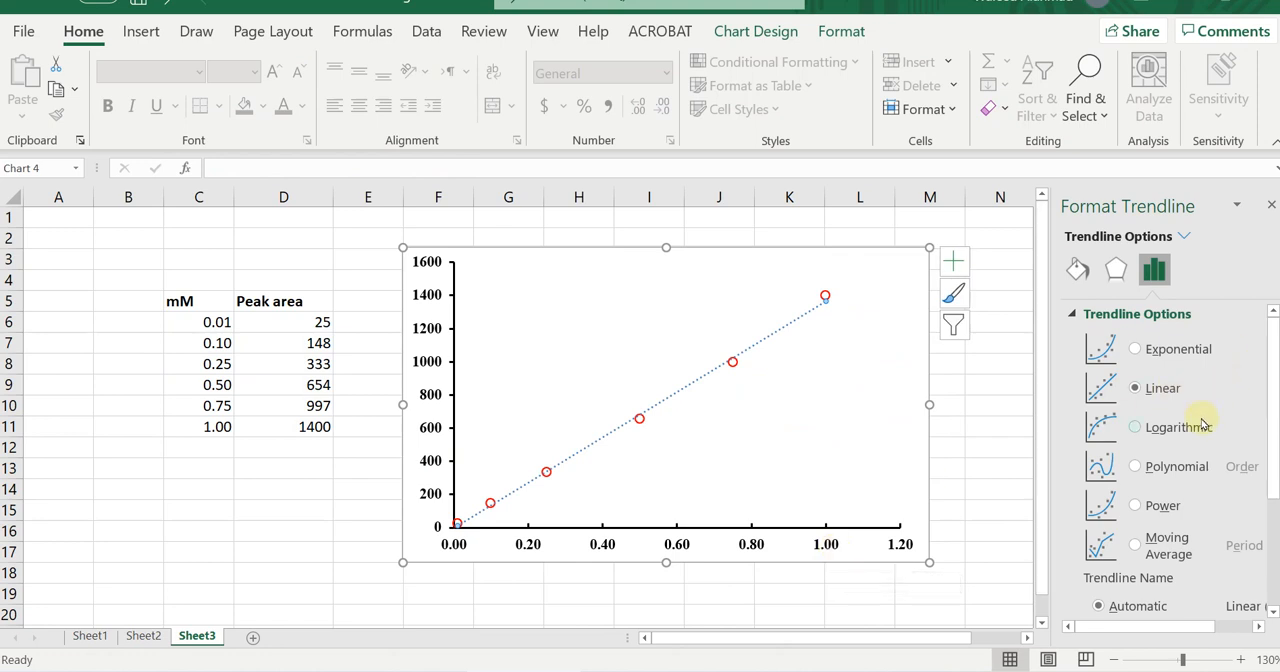
pyautogui.scroll(-1, 1203, 427)
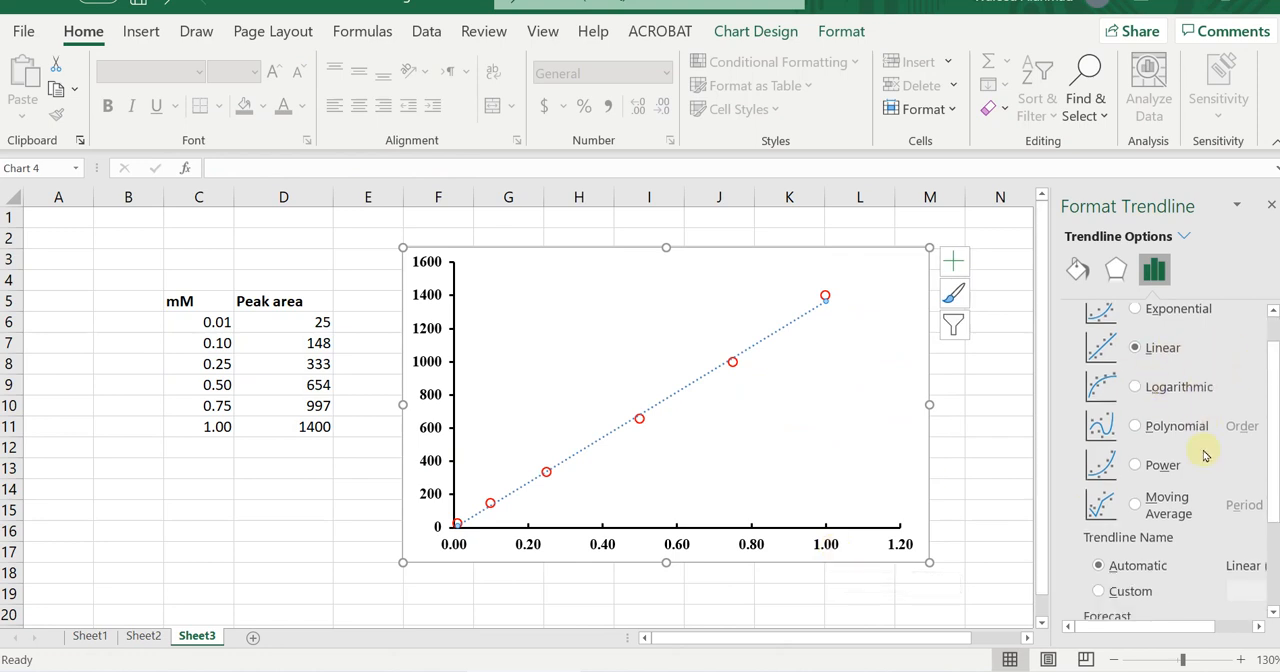
pyautogui.scroll(1, 1165, 422)
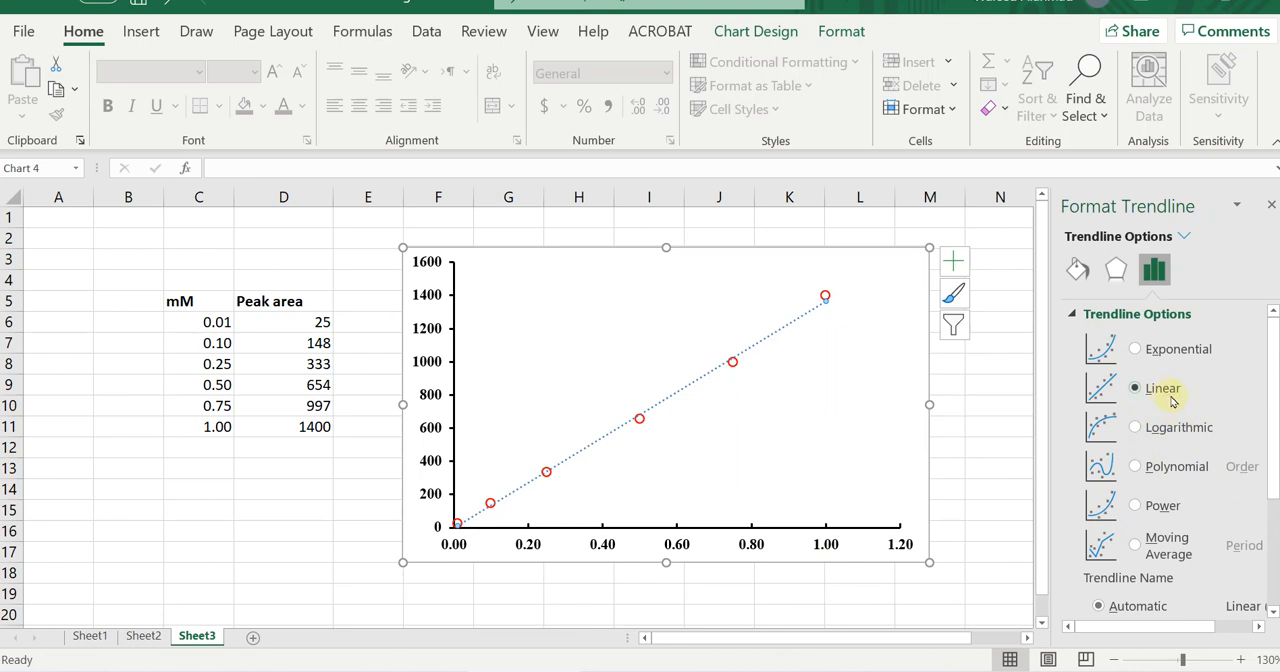
# Display the trendline's equation and R-squared value on the chart.
pyautogui.scroll(-5, 1190, 415)
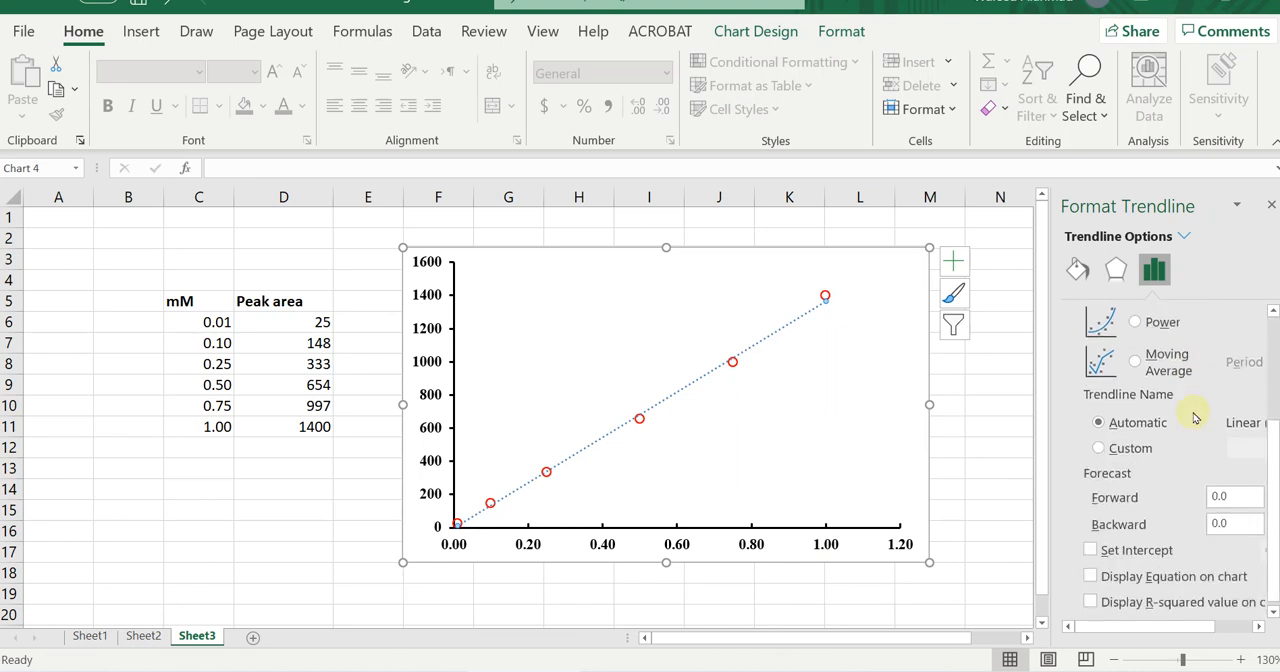
pyautogui.click(1140, 578)
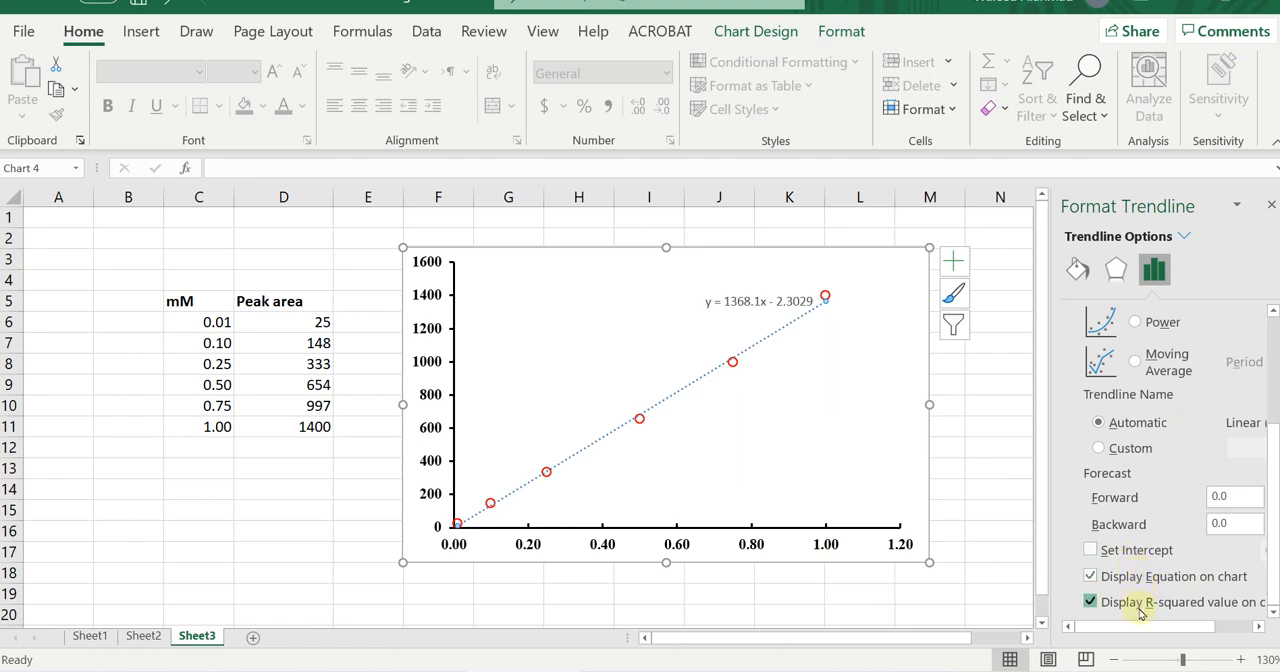
pyautogui.click(1140, 612)
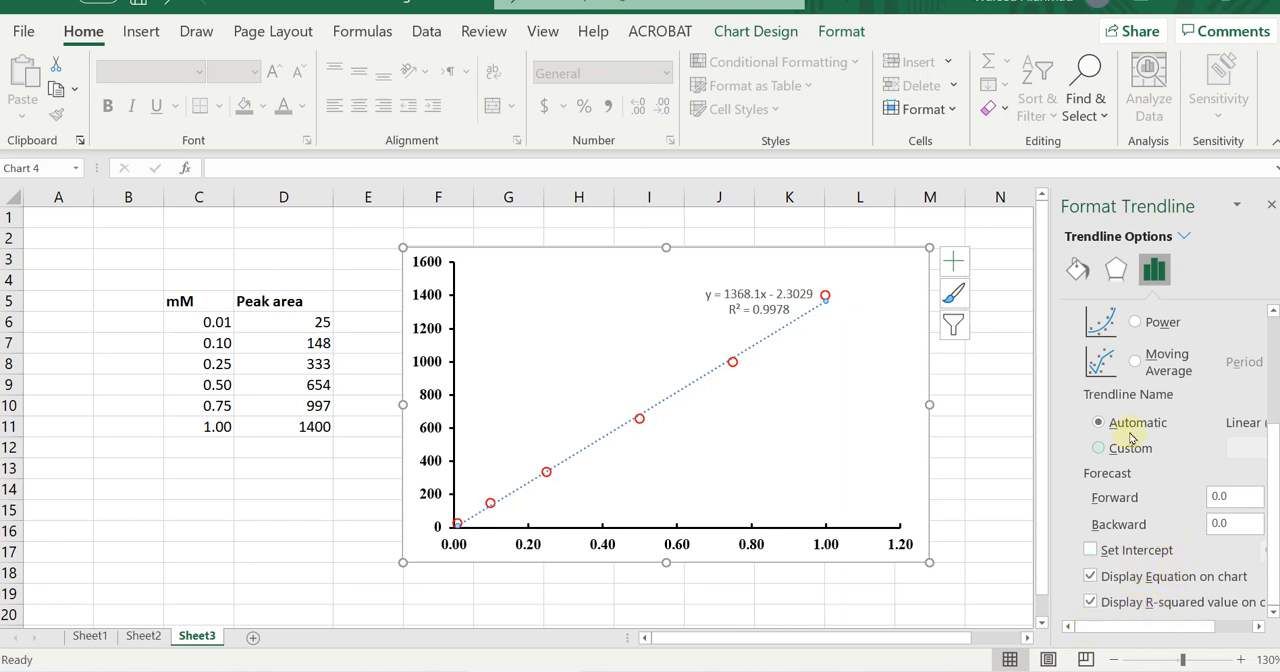
# Set the trendline's line color to black.
pyautogui.click(1078, 272)
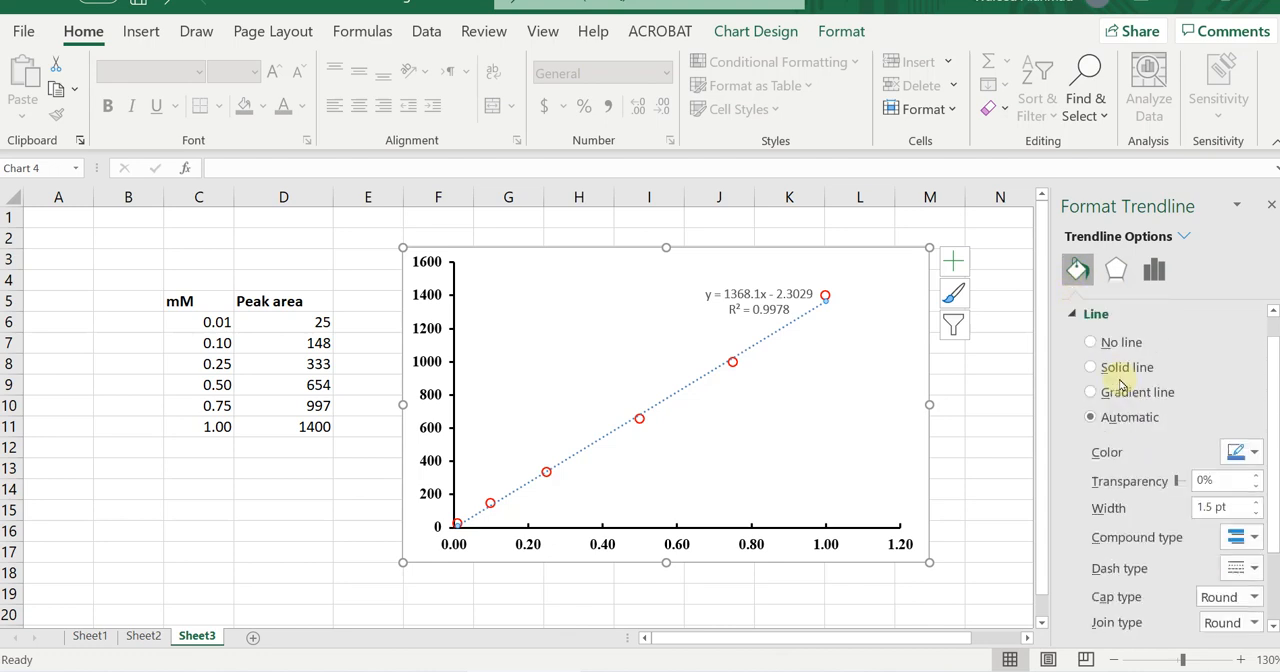
pyautogui.click(1090, 314)
pyautogui.click(1090, 314)
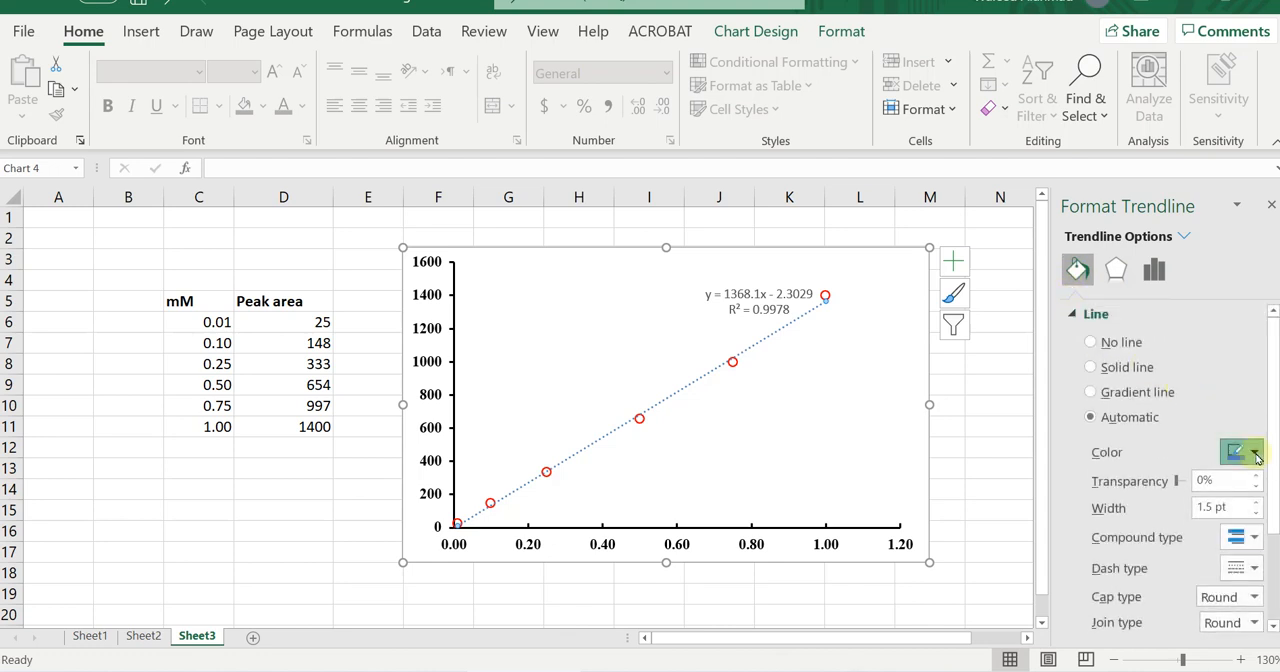
pyautogui.click(1256, 455)
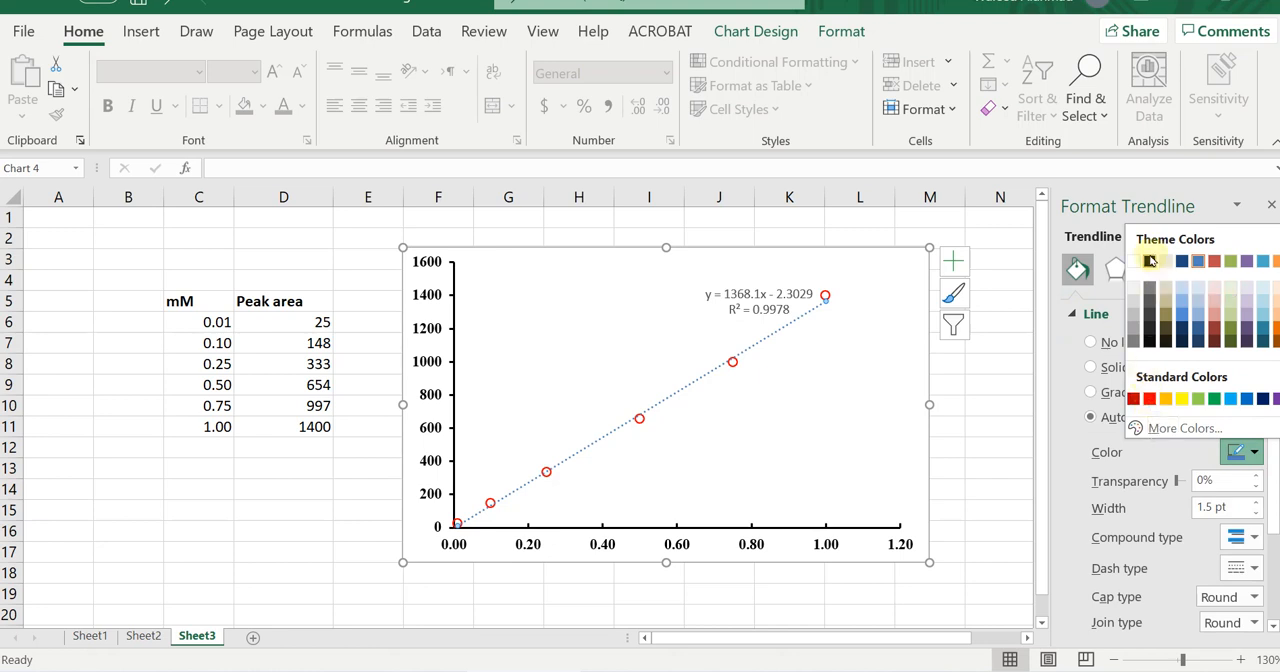
pyautogui.click(1149, 261)
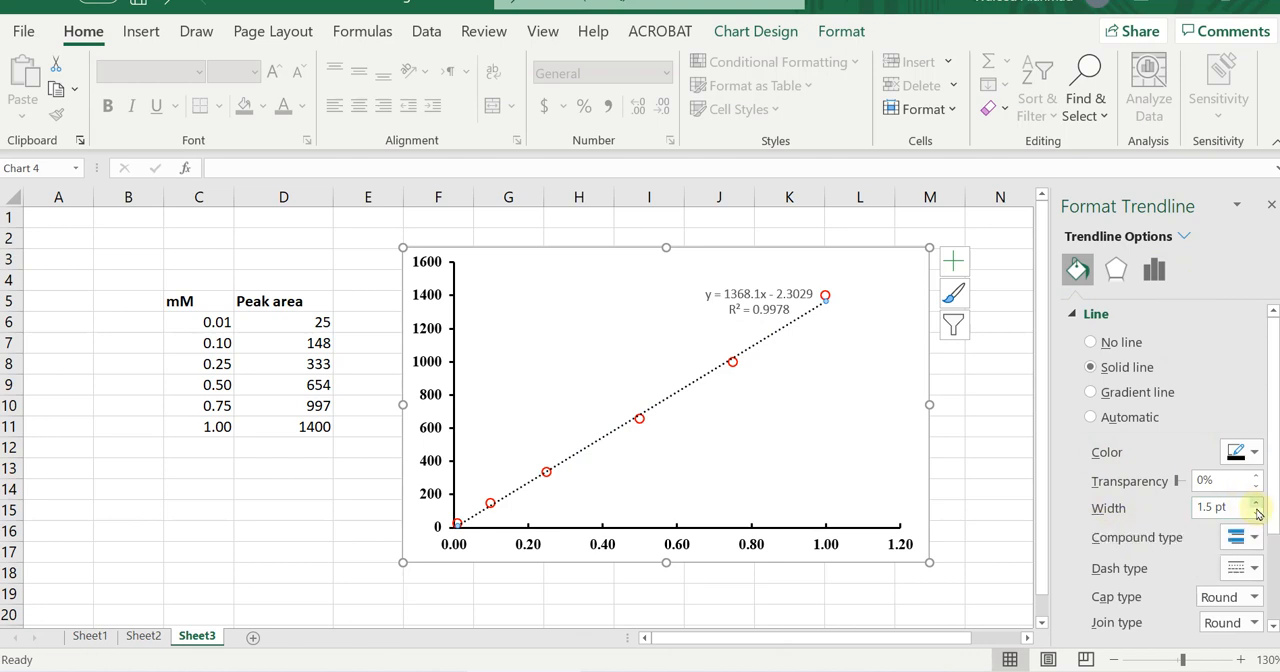
# Set the trendline's dash type to Solid and its color to the standard blue.
pyautogui.scroll(-1, 1256, 512)
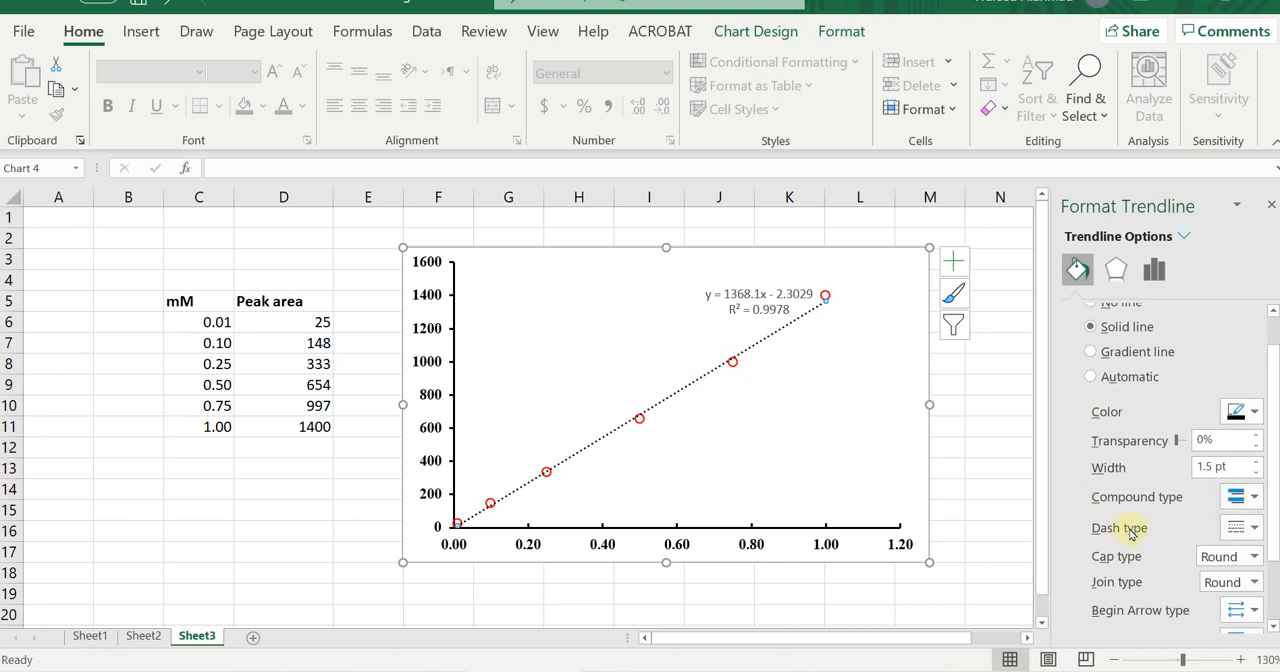
pyautogui.click(1242, 528)
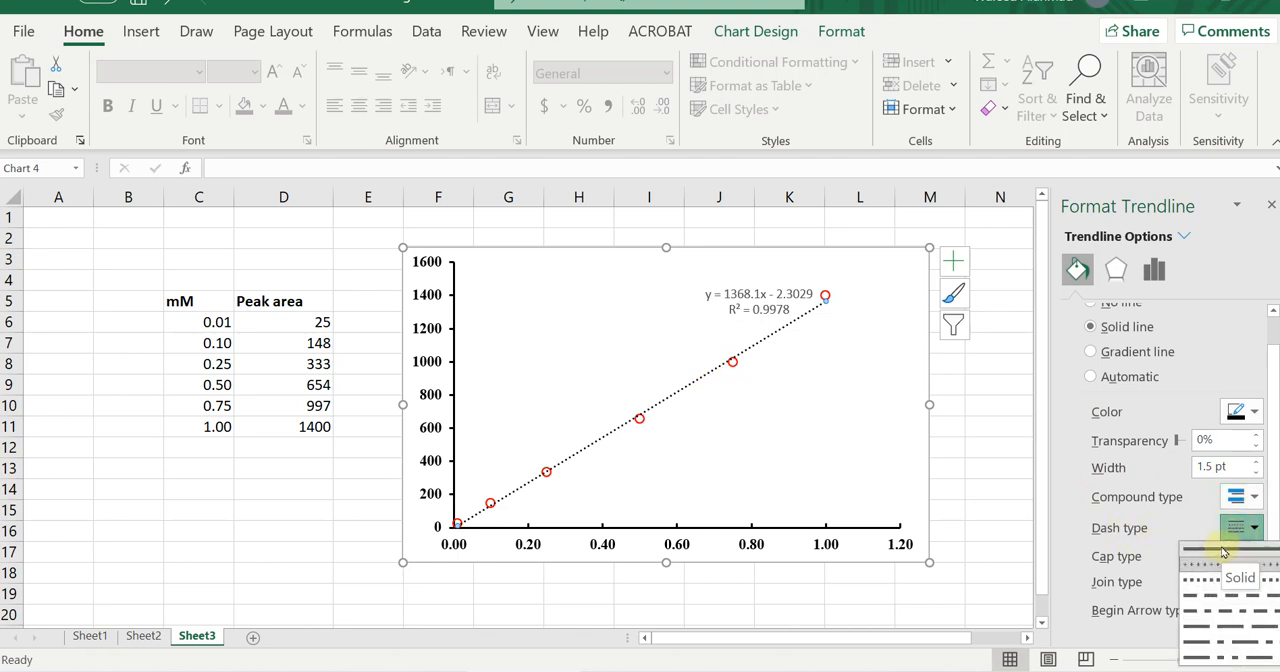
pyautogui.click(1222, 551)
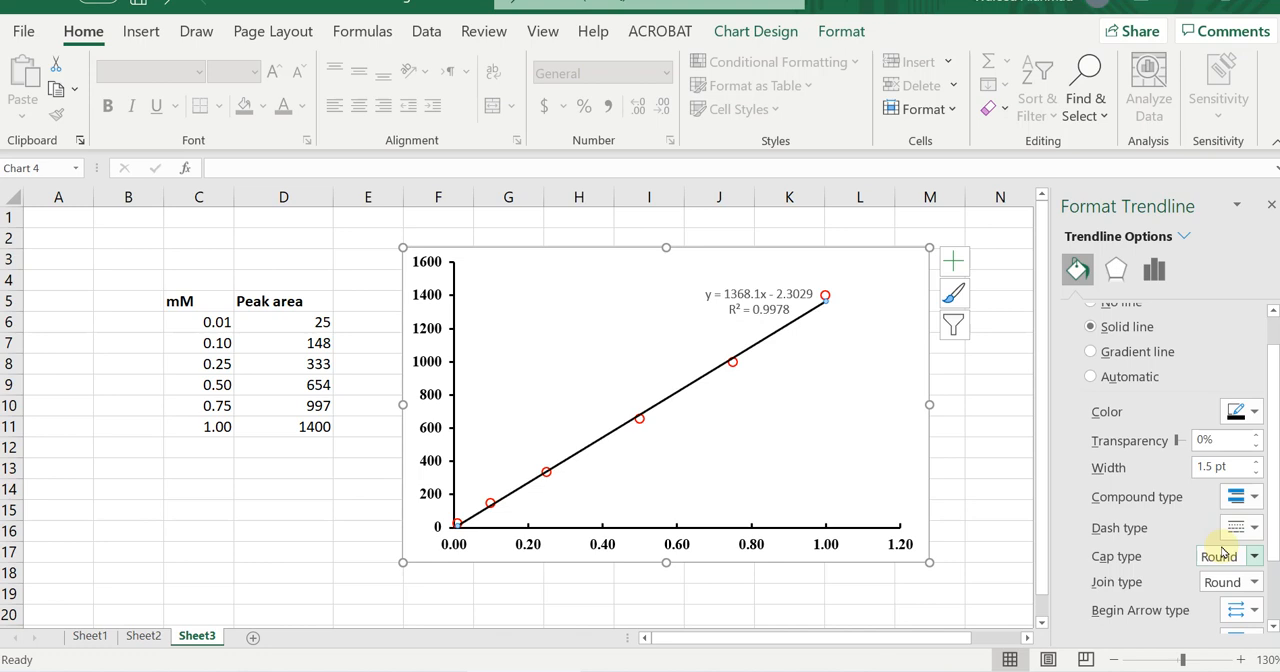
pyautogui.click(1245, 412)
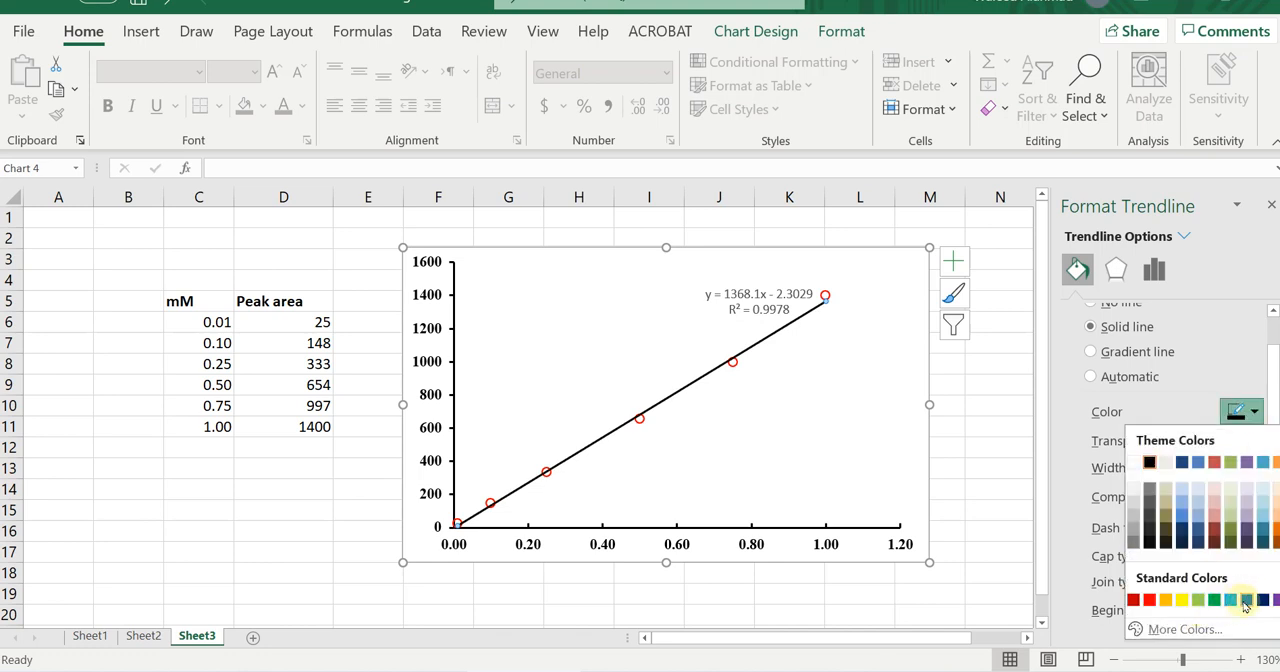
pyautogui.click(1247, 602)
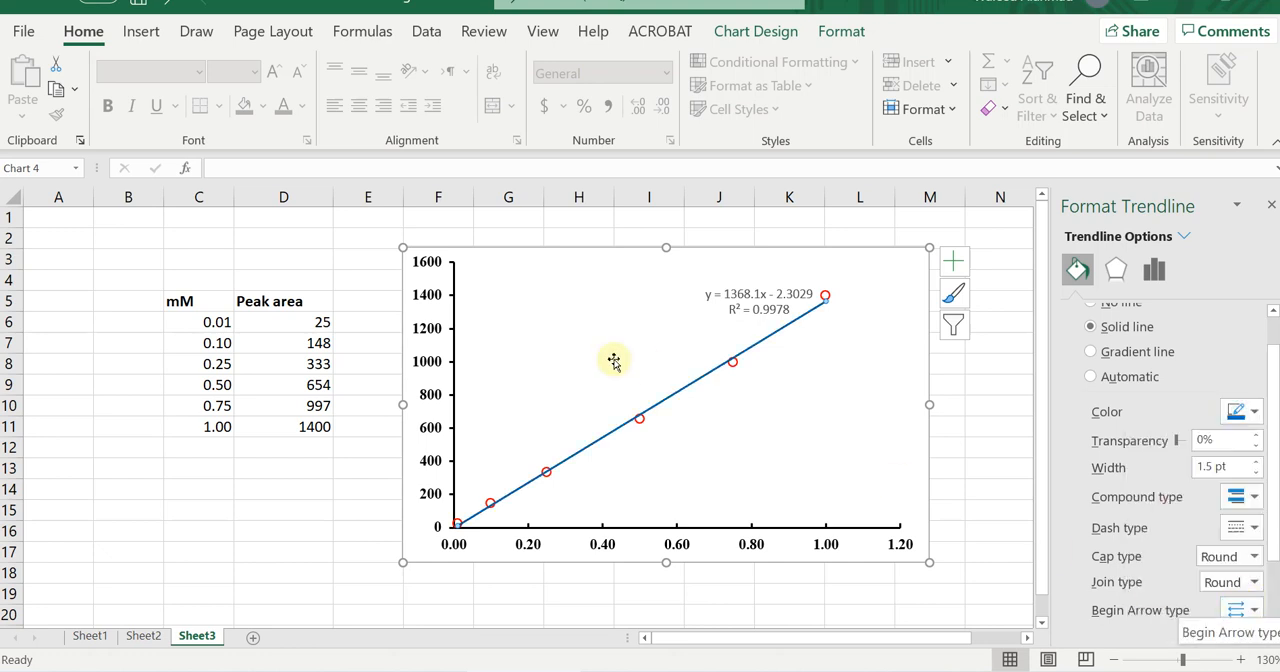
# Move the trendline equation label to the clear area above the line and format it in bold black Times New Roman.
pyautogui.click(729, 311)
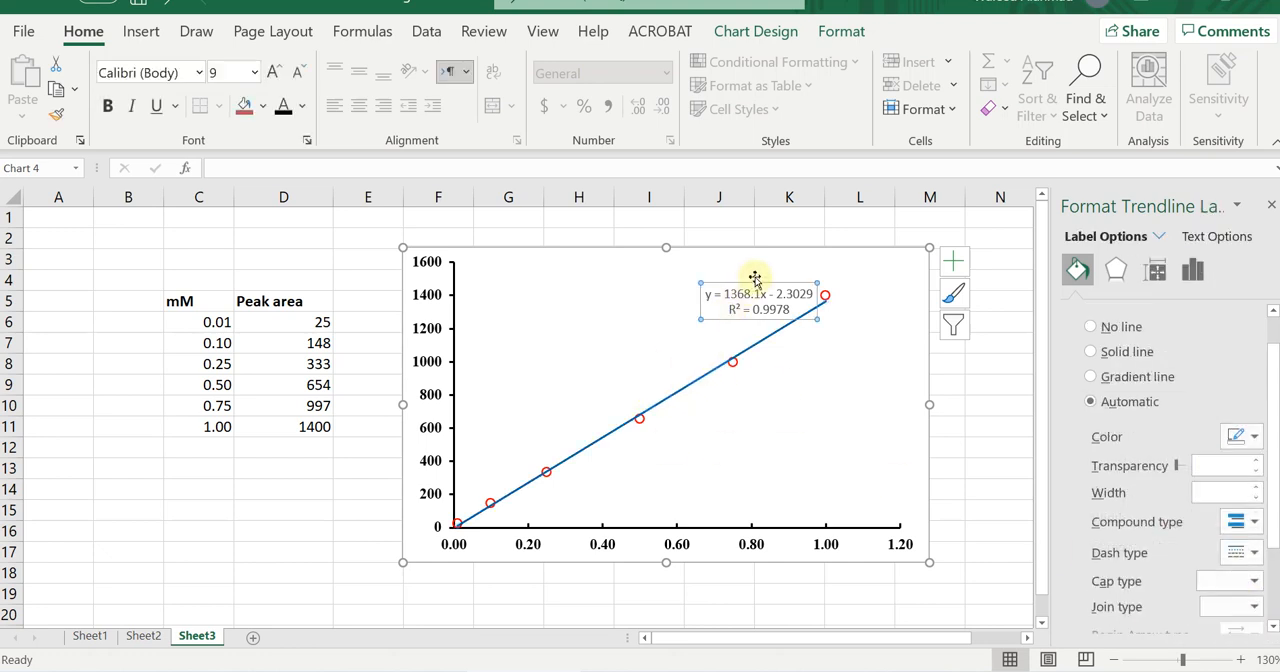
pyautogui.moveTo(754, 286); pyautogui.dragTo(603, 311)
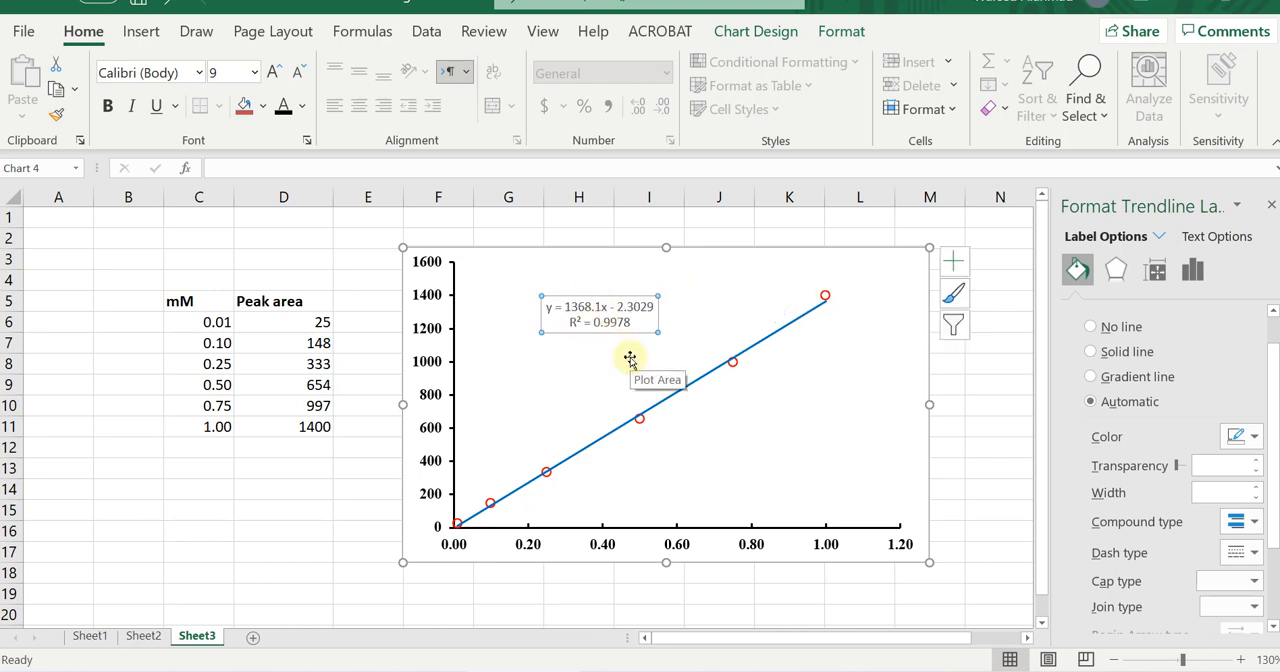
pyautogui.click(108, 107)
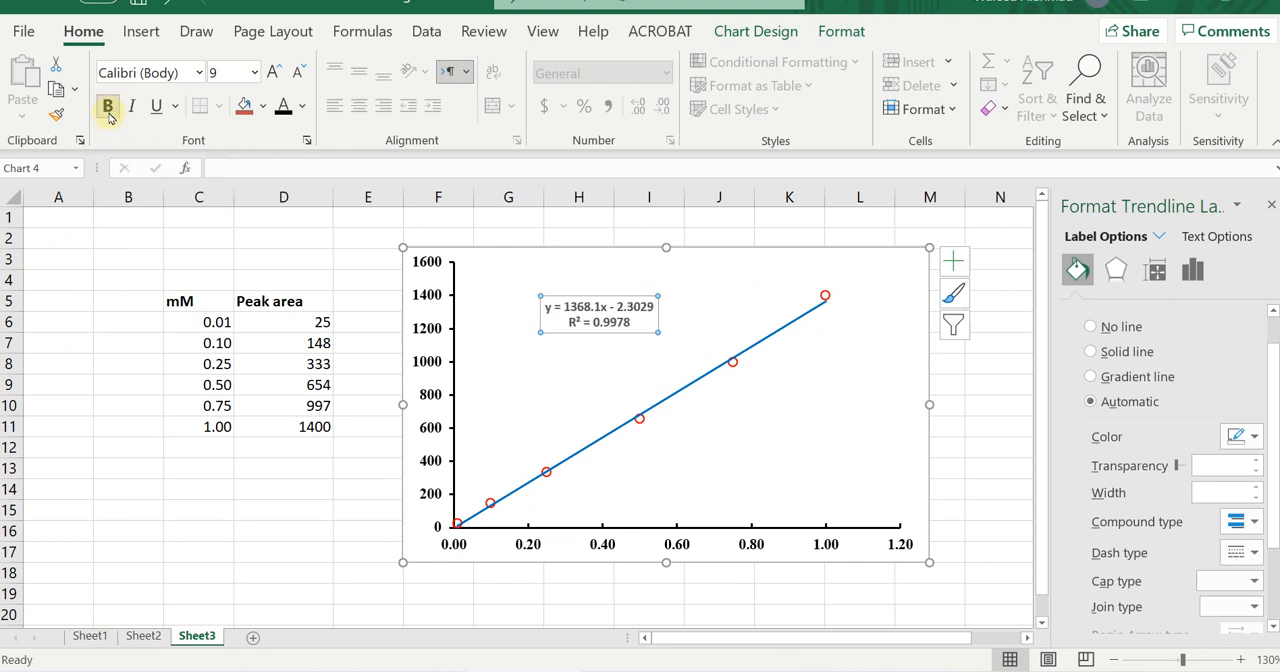
pyautogui.click(302, 106)
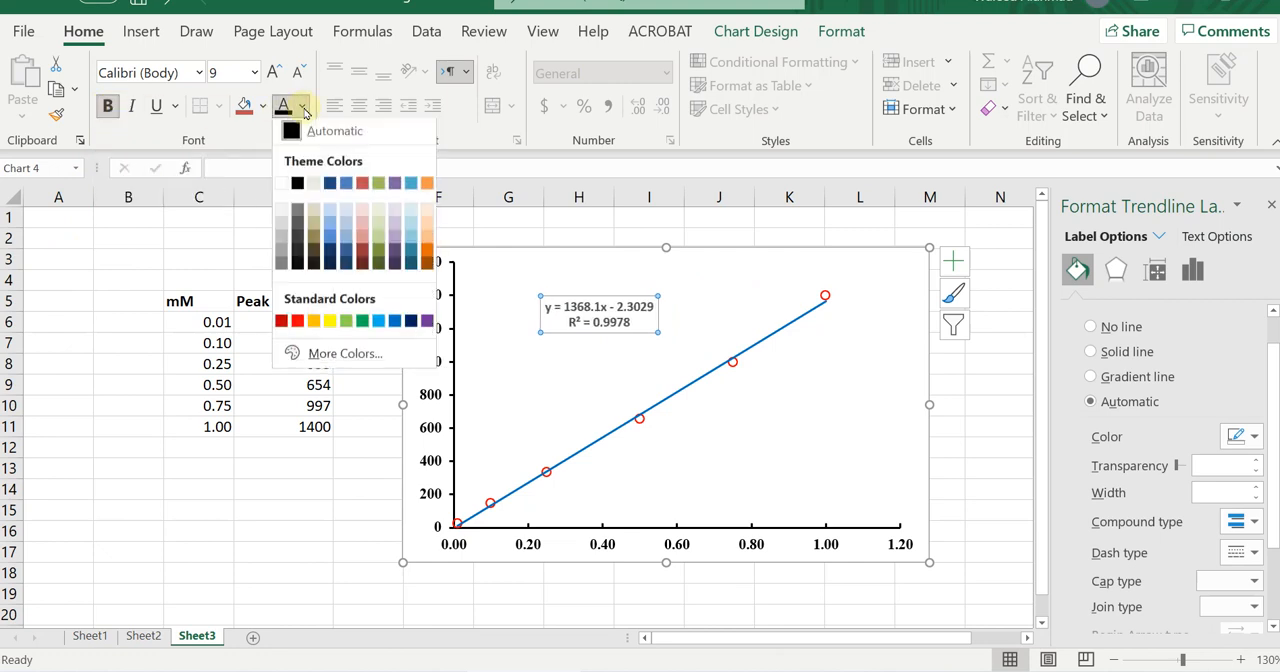
pyautogui.click(297, 186)
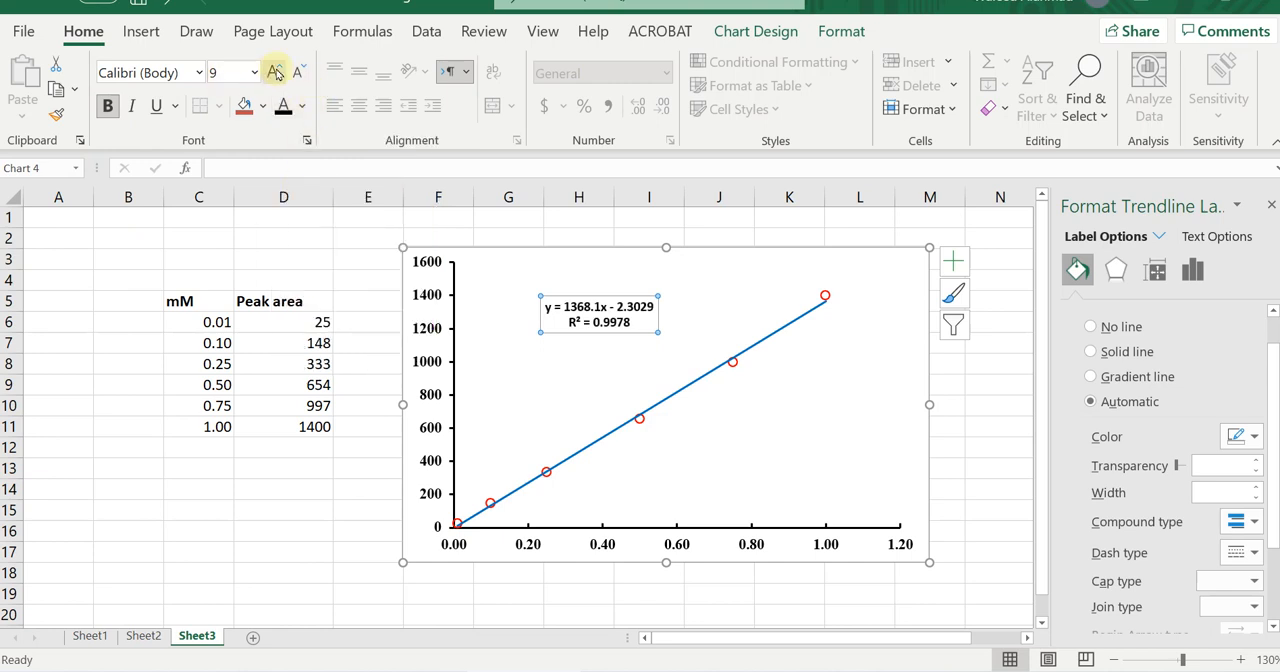
pyautogui.click(199, 73)
pyautogui.press('Down')
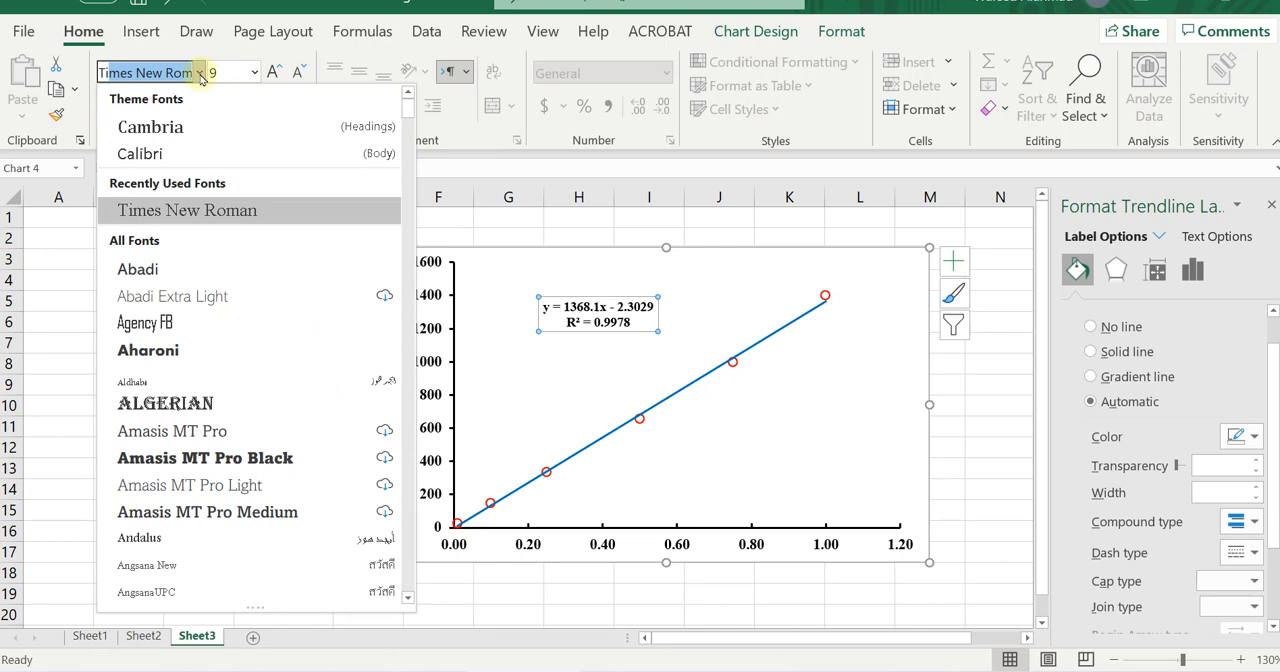
pyautogui.press('Return')
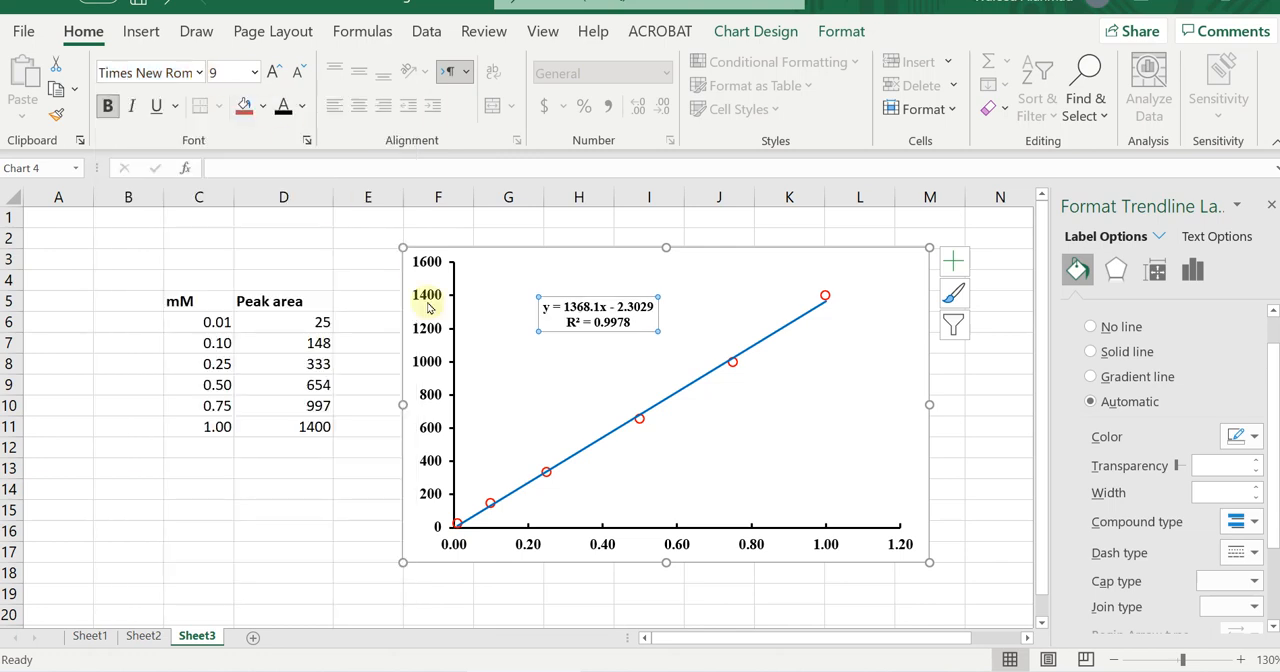
pyautogui.moveTo(621, 297); pyautogui.dragTo(664, 289)
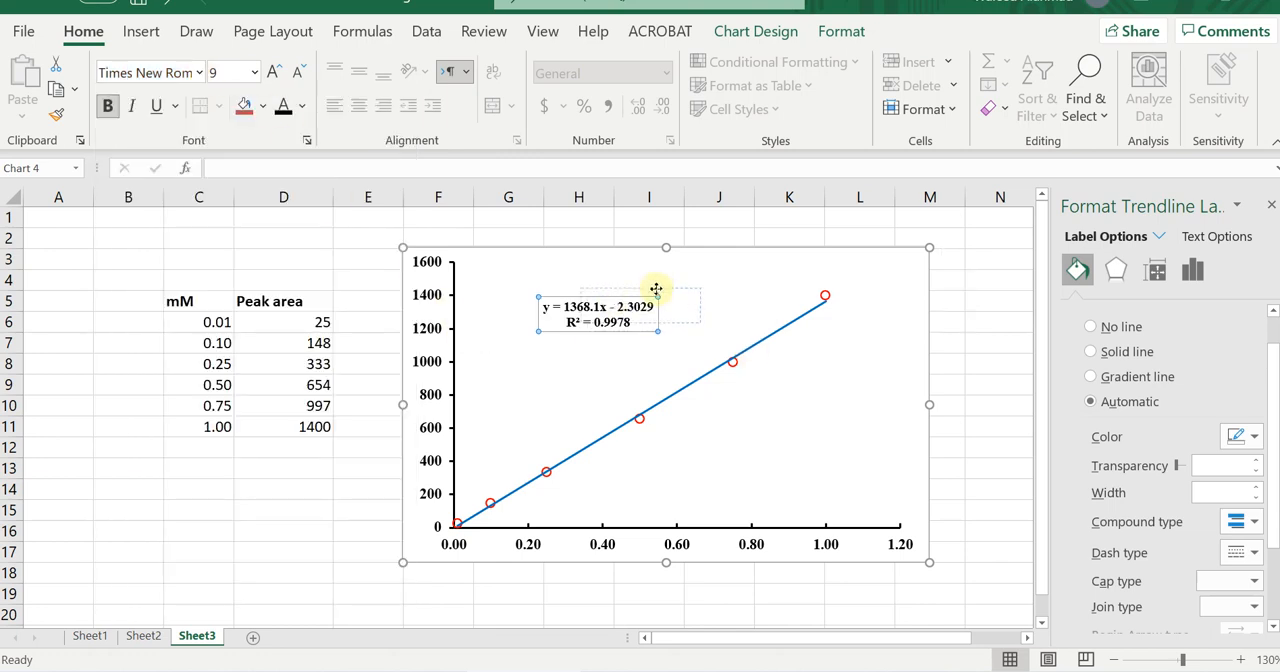
# Remove the outline around the scatter chart's chart area.
pyautogui.click(993, 446)
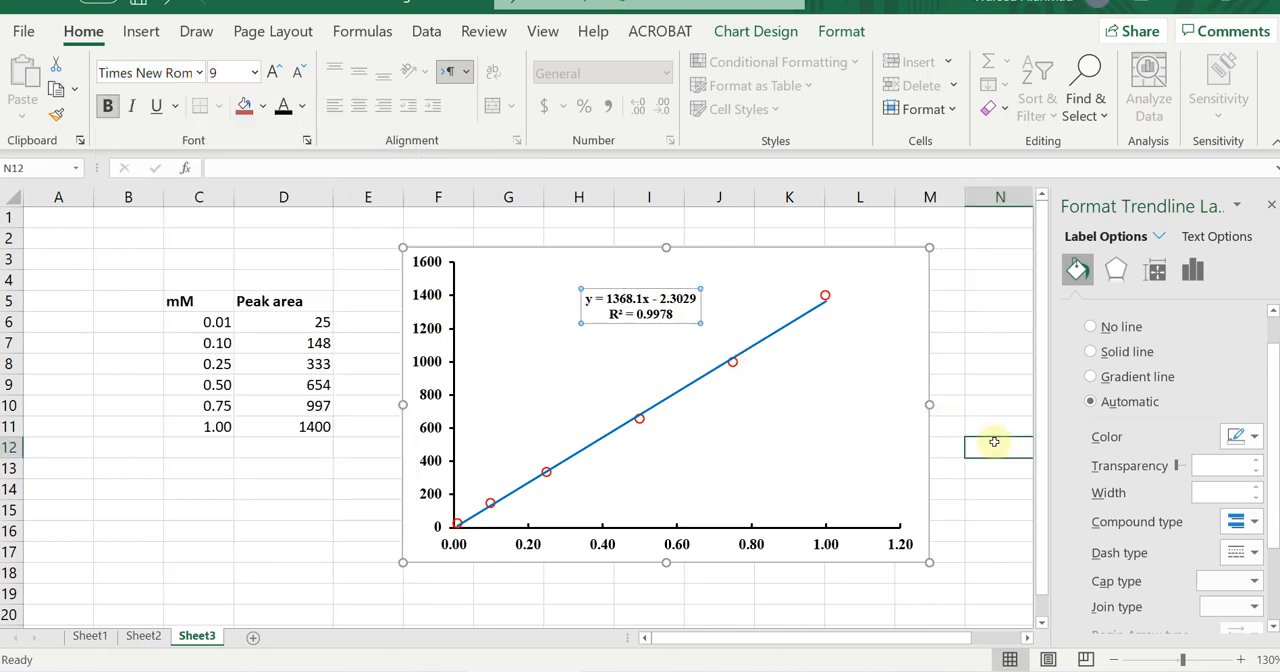
pyautogui.click(680, 252)
pyautogui.click(833, 38)
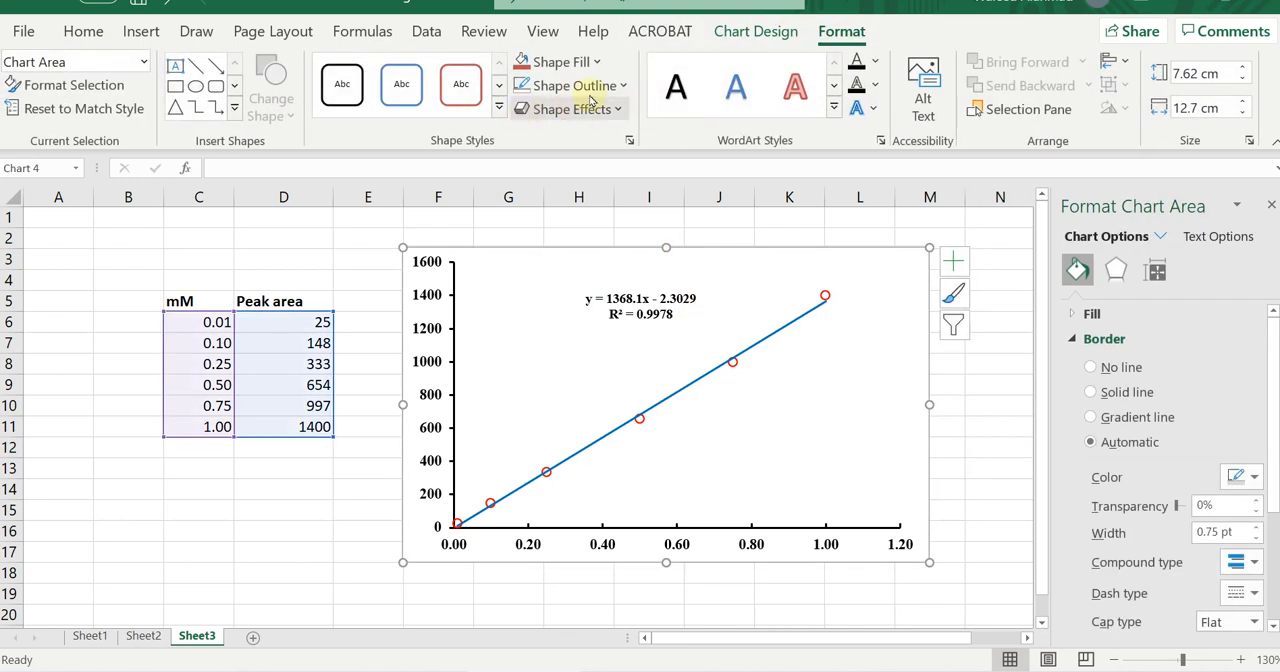
pyautogui.click(620, 86)
pyautogui.click(575, 334)
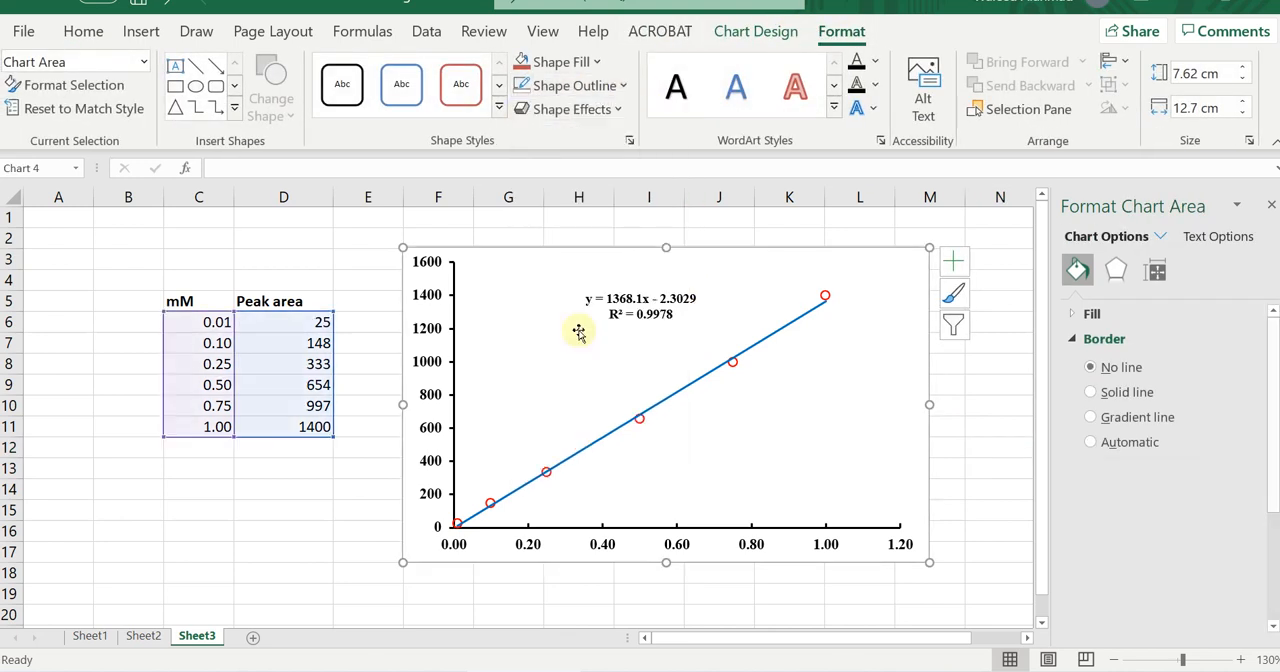
pyautogui.click(1003, 445)
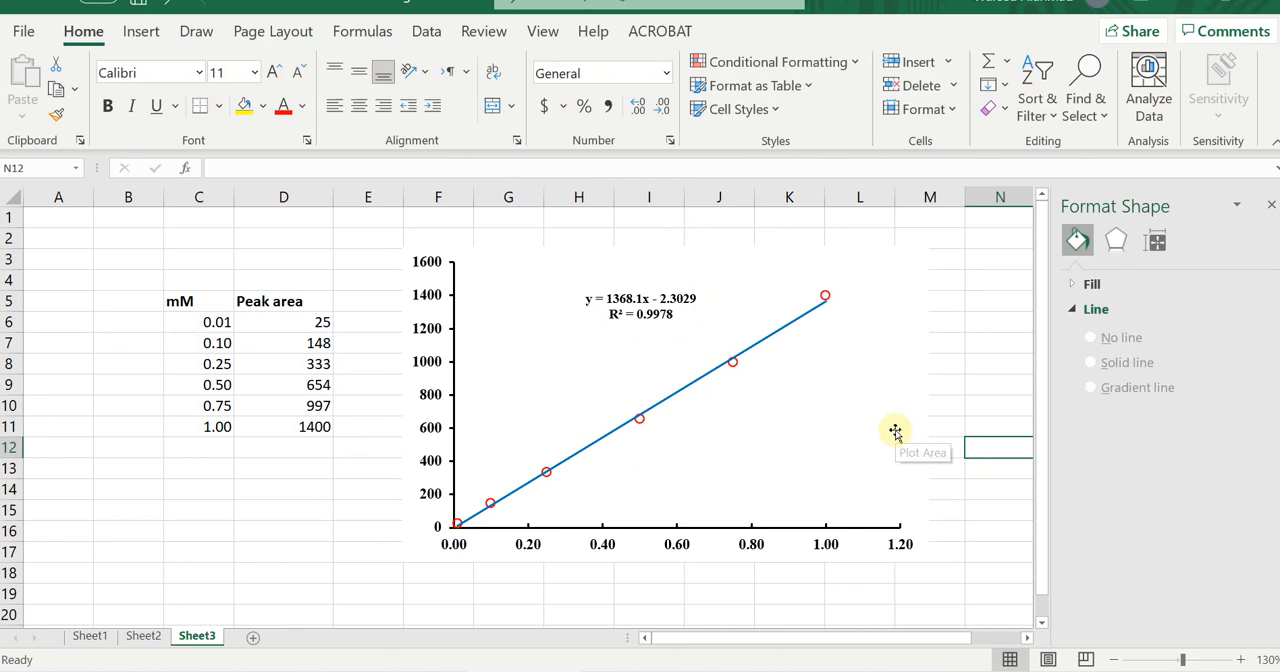
# Add primary horizontal and primary vertical axis titles to the scatter chart.
pyautogui.click(895, 431)
pyautogui.click(758, 40)
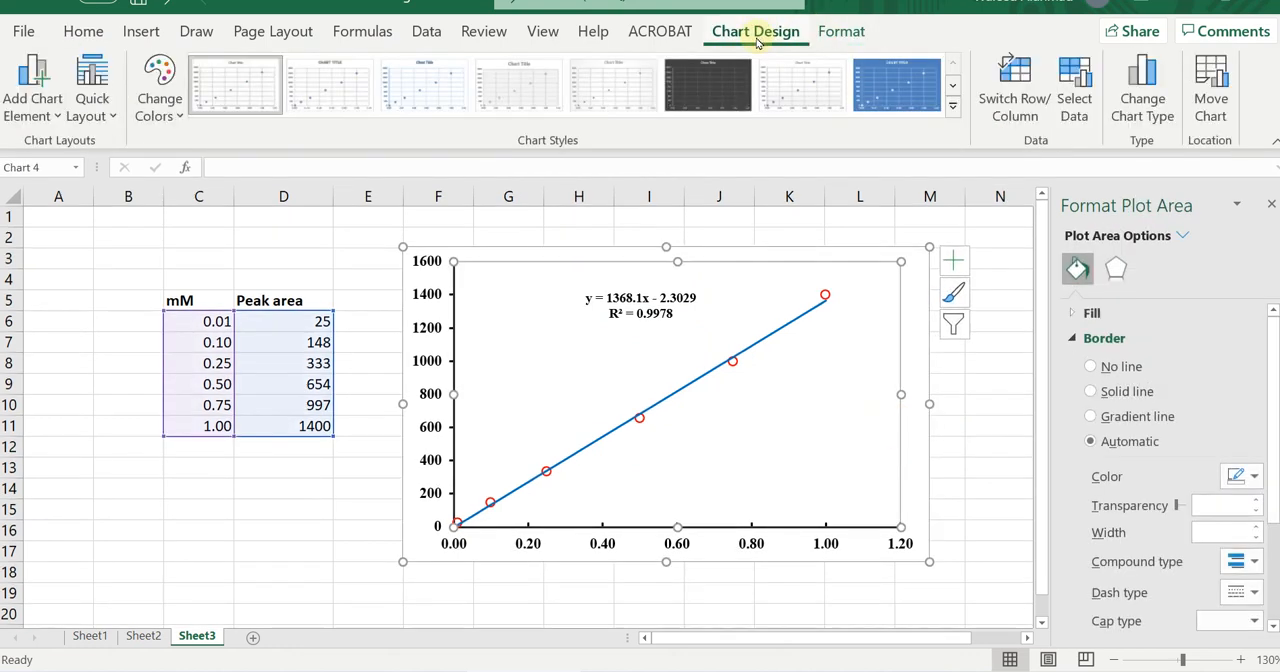
pyautogui.click(55, 110)
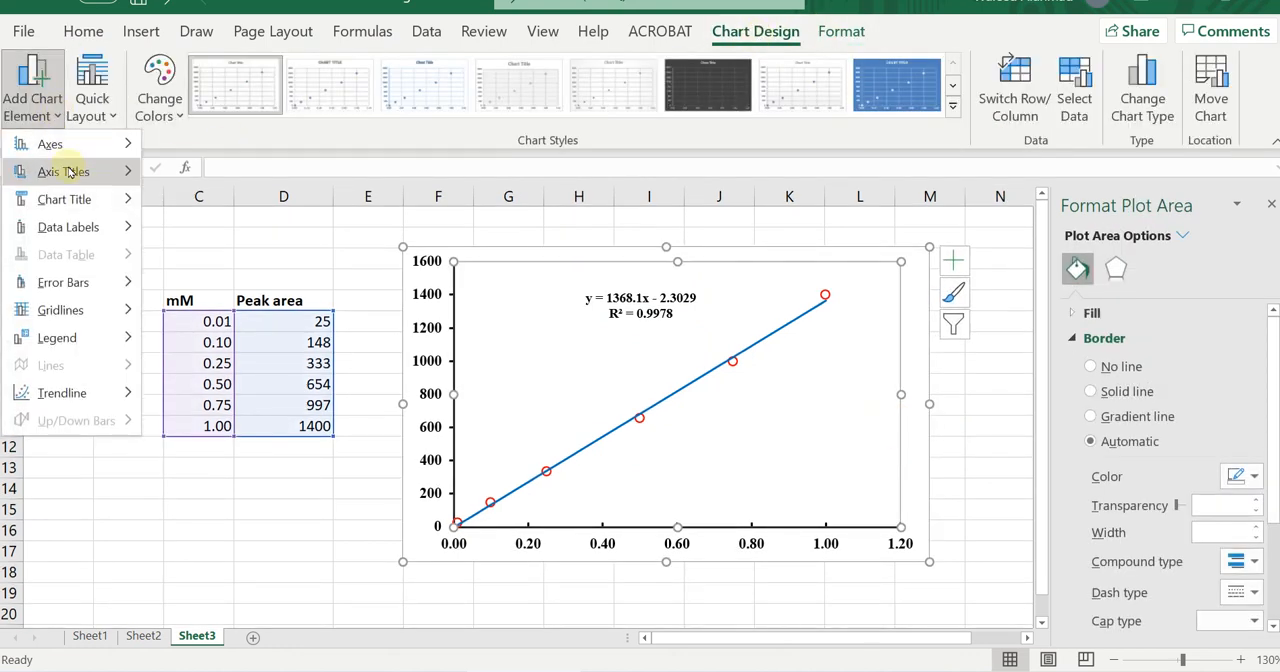
pyautogui.moveTo(77, 171)
pyautogui.click(246, 177)
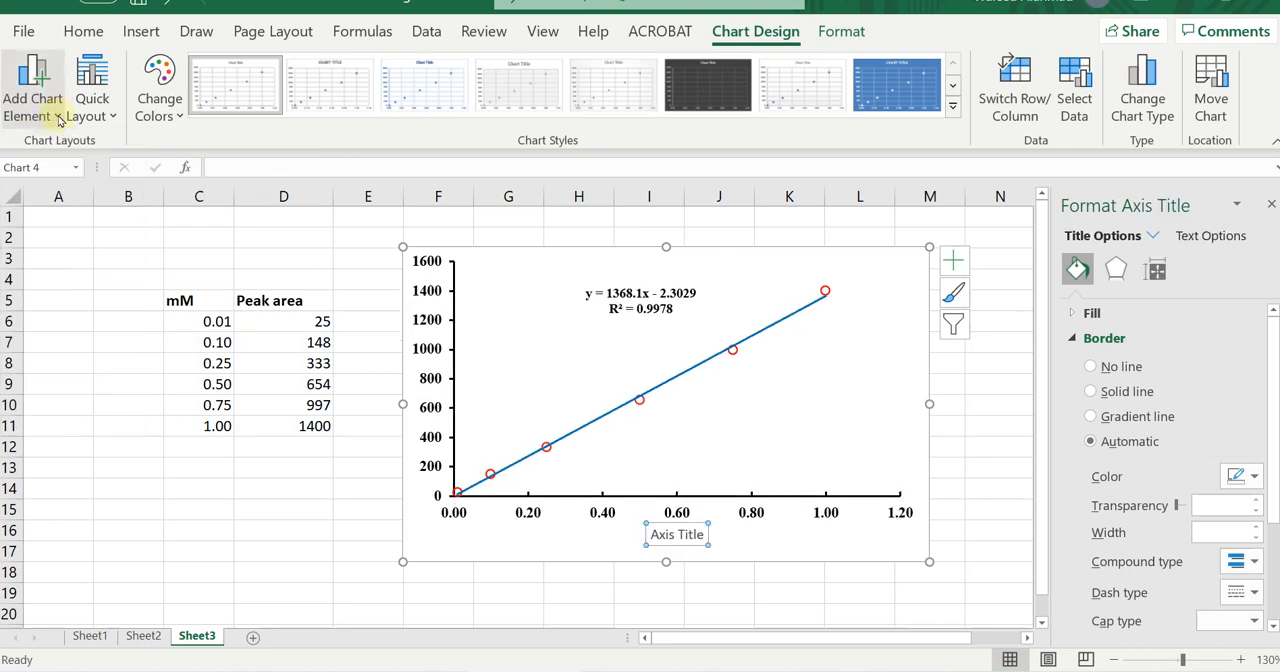
pyautogui.click(58, 117)
pyautogui.moveTo(77, 171)
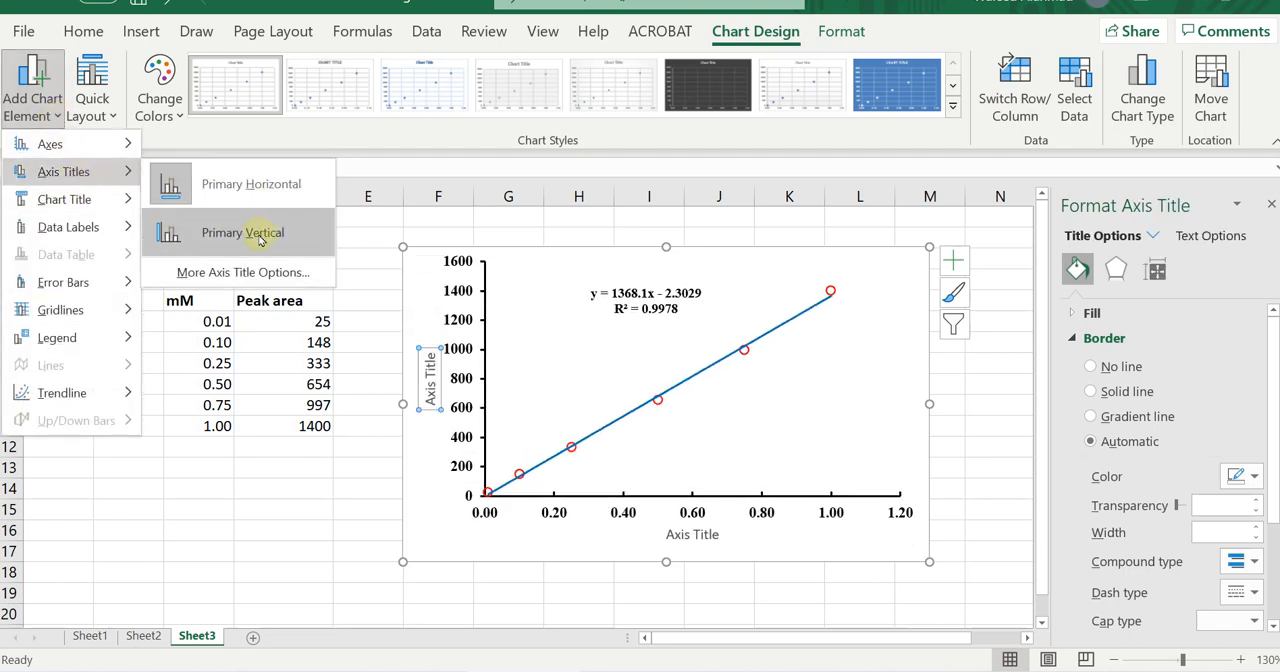
pyautogui.click(260, 236)
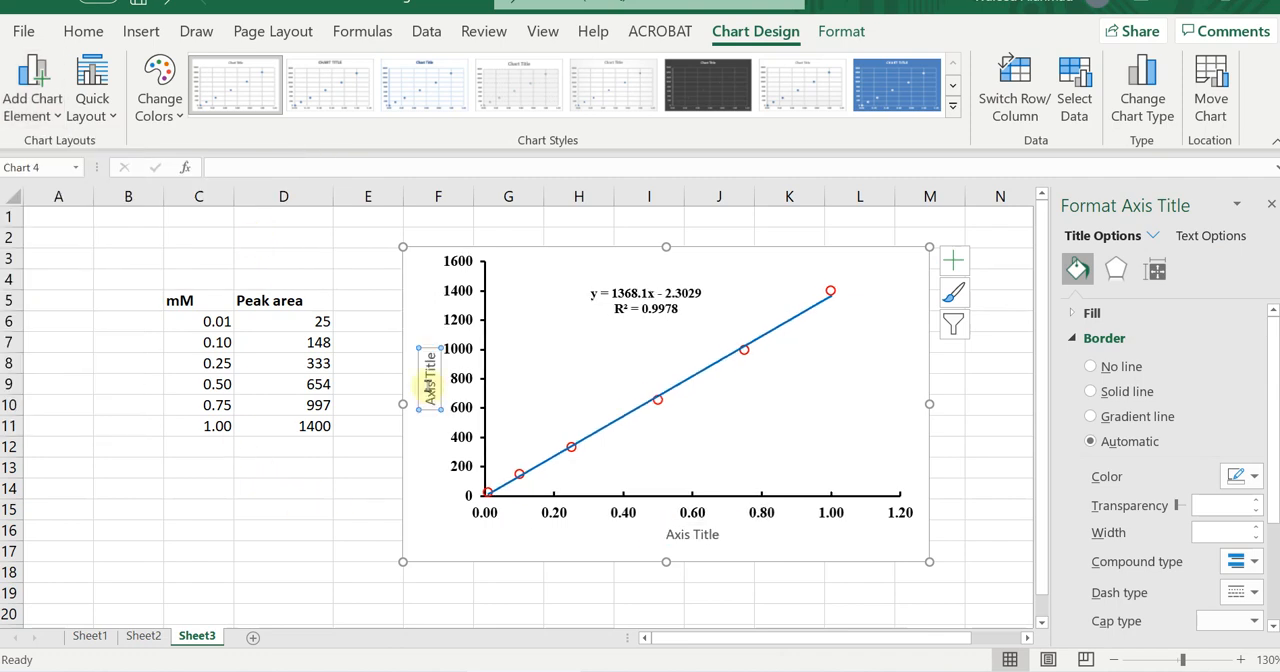
# Change the vertical axis title to "Area" and format it in bold 16-point Times New Roman.
pyautogui.tripleClick(432, 390)
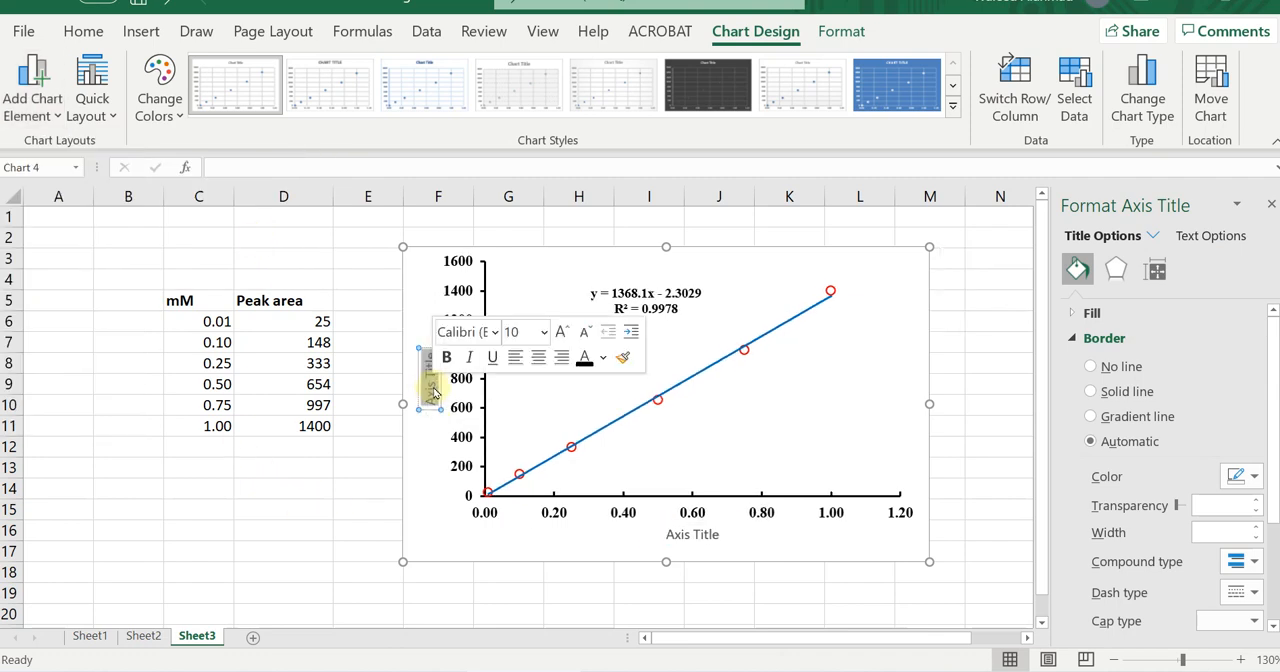
pyautogui.write('Area')
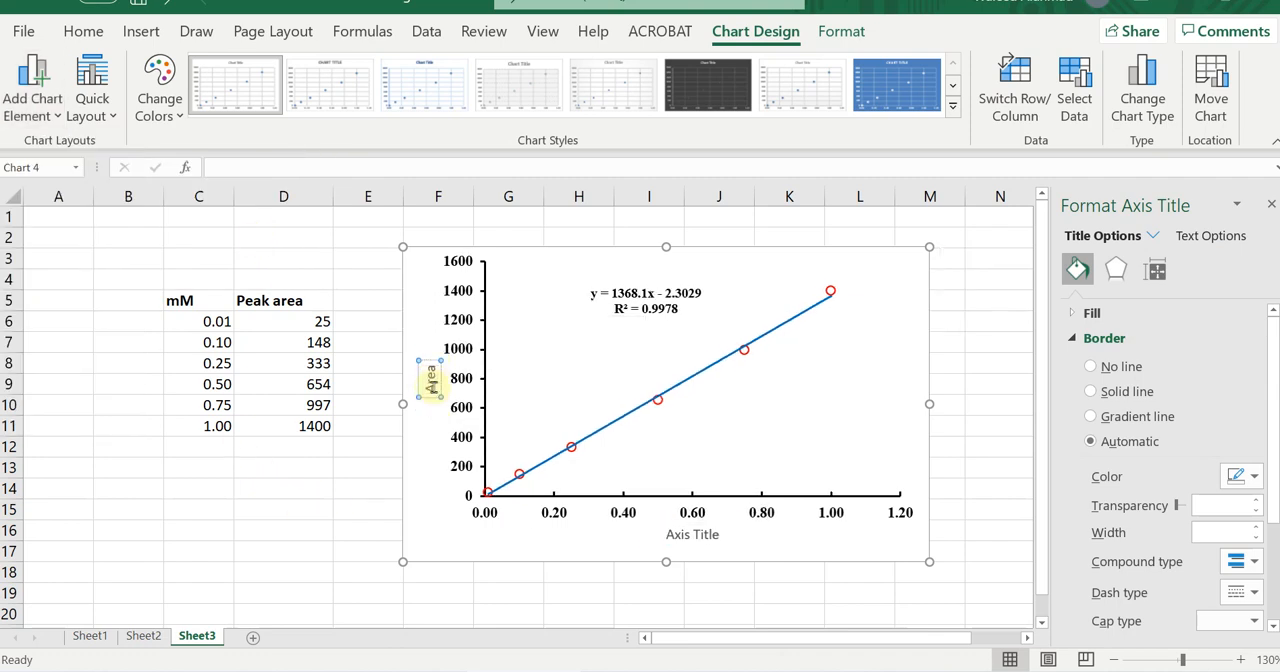
pyautogui.click(83, 32)
pyautogui.click(107, 106)
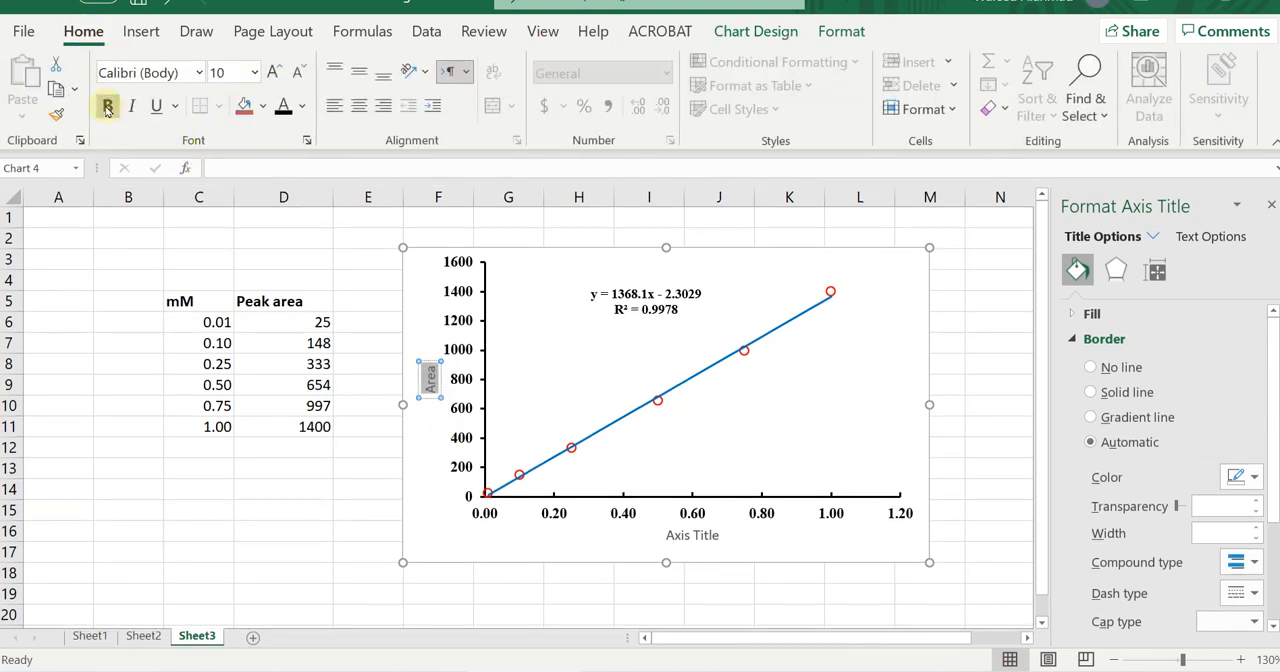
pyautogui.click(276, 72)
pyautogui.click(276, 72)
pyautogui.click(276, 72)
pyautogui.click(276, 72)
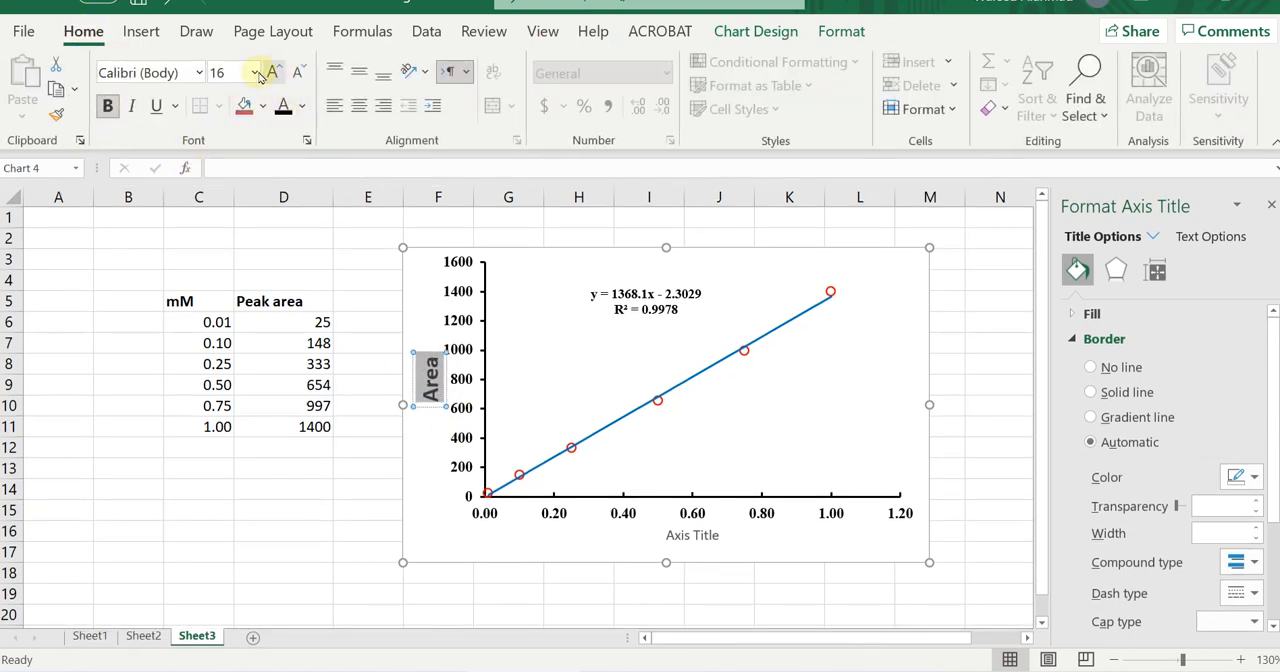
pyautogui.click(200, 72)
pyautogui.press('Down')
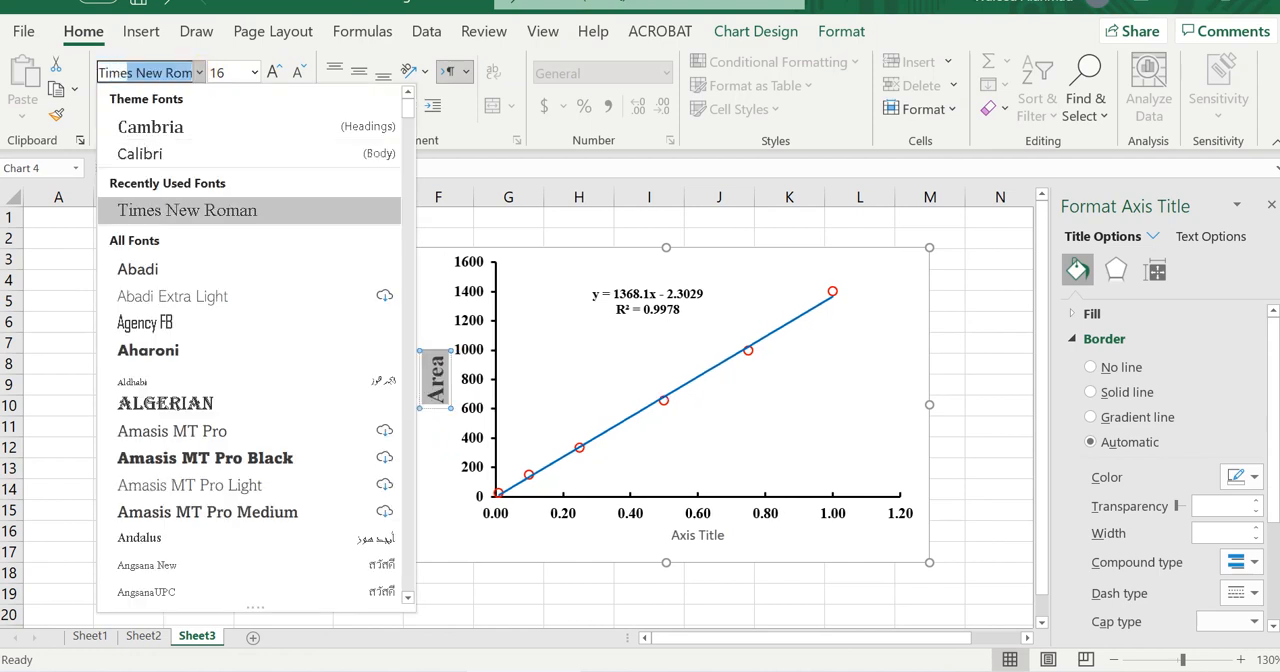
pyautogui.press('Return')
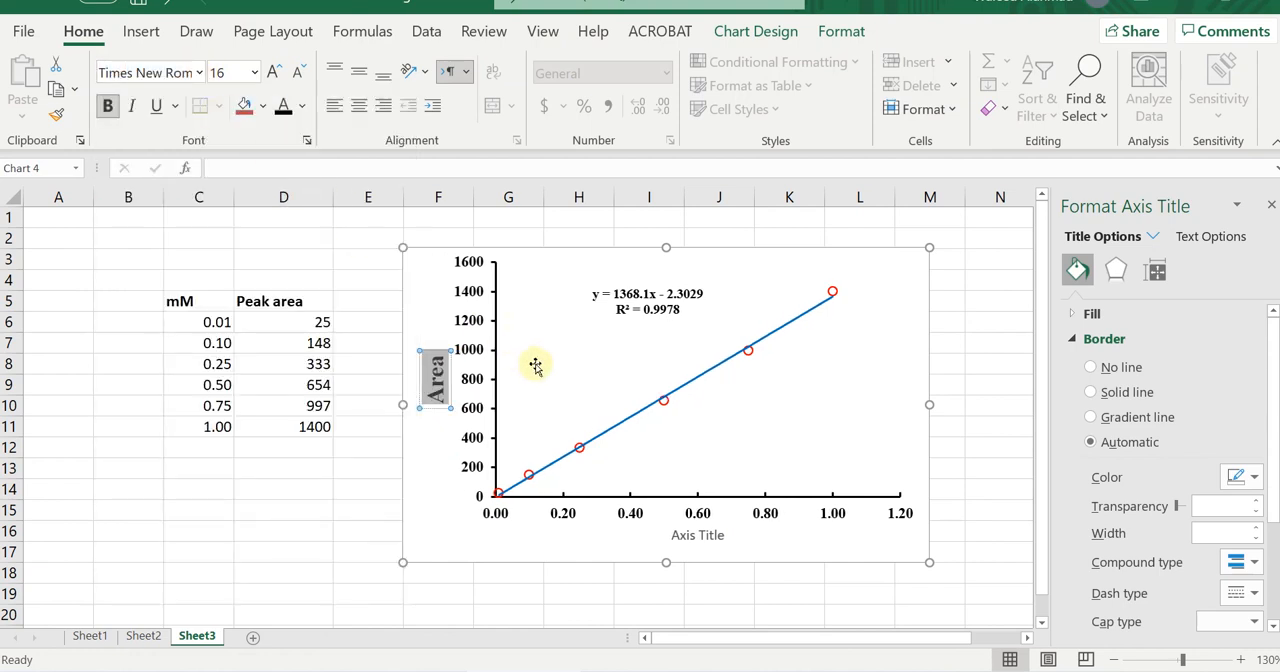
# Move the vertical axis title slightly farther from the axis values.
pyautogui.click(497, 390)
pyautogui.moveTo(496, 380); pyautogui.dragTo(504, 376)
pyautogui.click(448, 386)
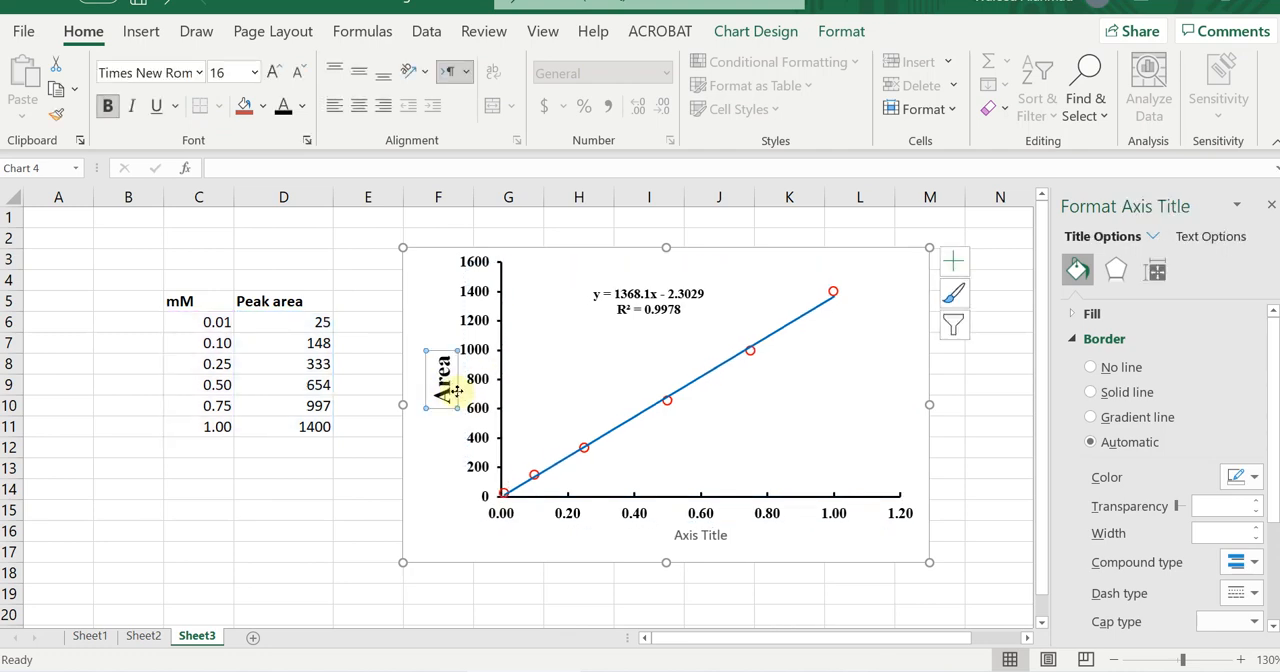
pyautogui.moveTo(444, 389); pyautogui.dragTo(440, 390)
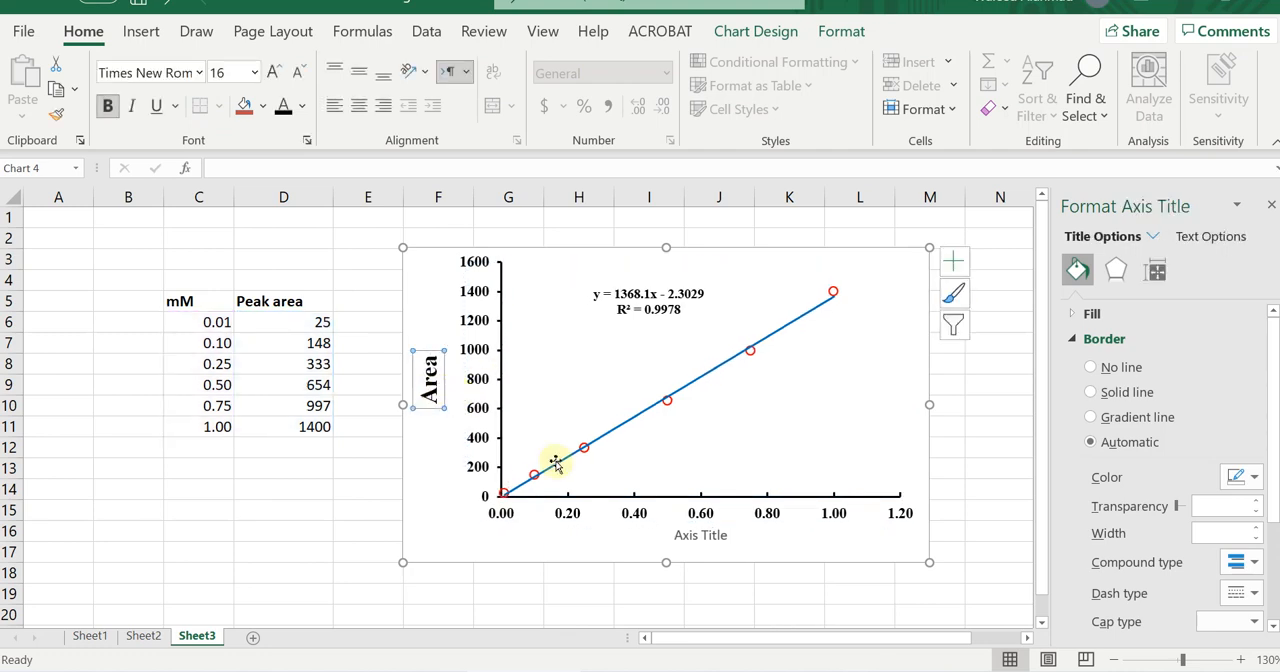
# Change the horizontal axis title to "Concentration (mM)".
pyautogui.doubleClick(692, 537)
pyautogui.hotkey('ctrl', 'a')
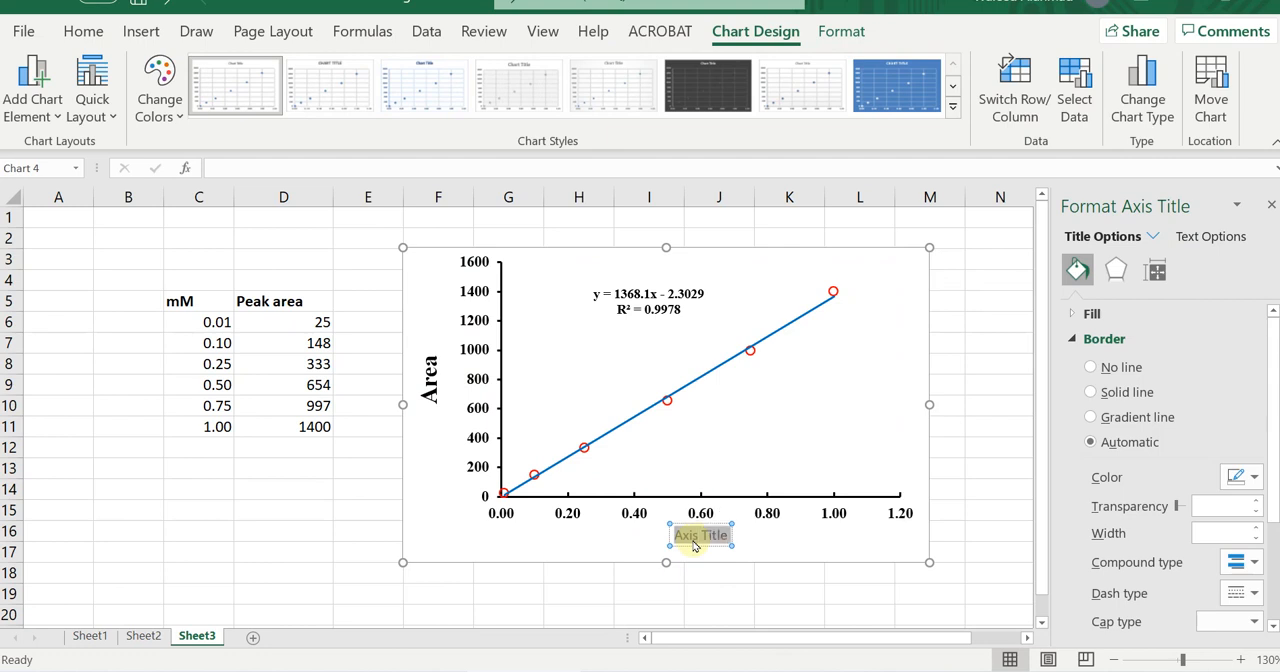
pyautogui.write('Con')
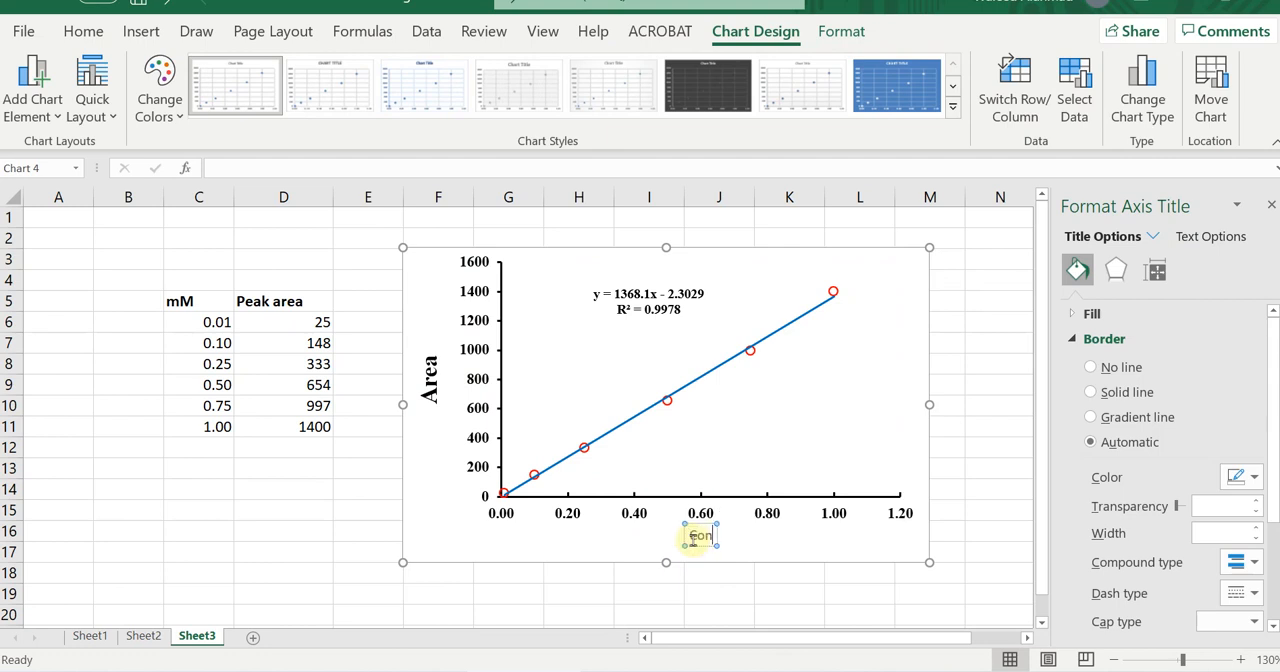
pyautogui.write('centrati')
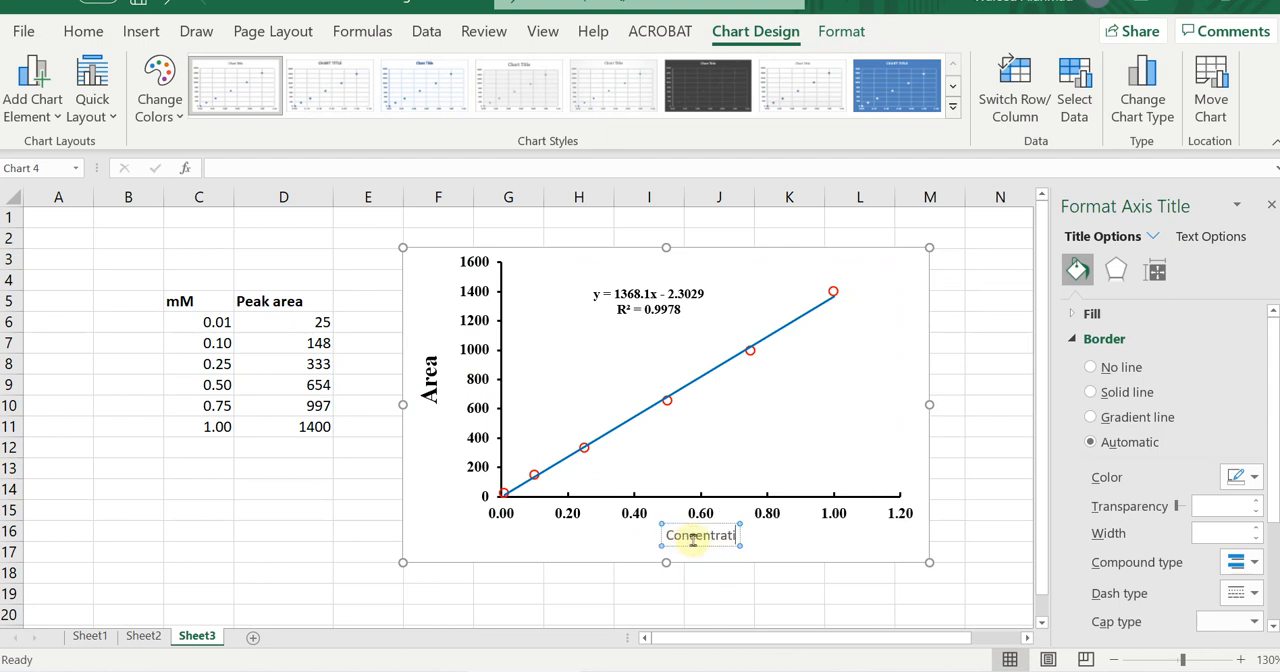
pyautogui.write('on (m')
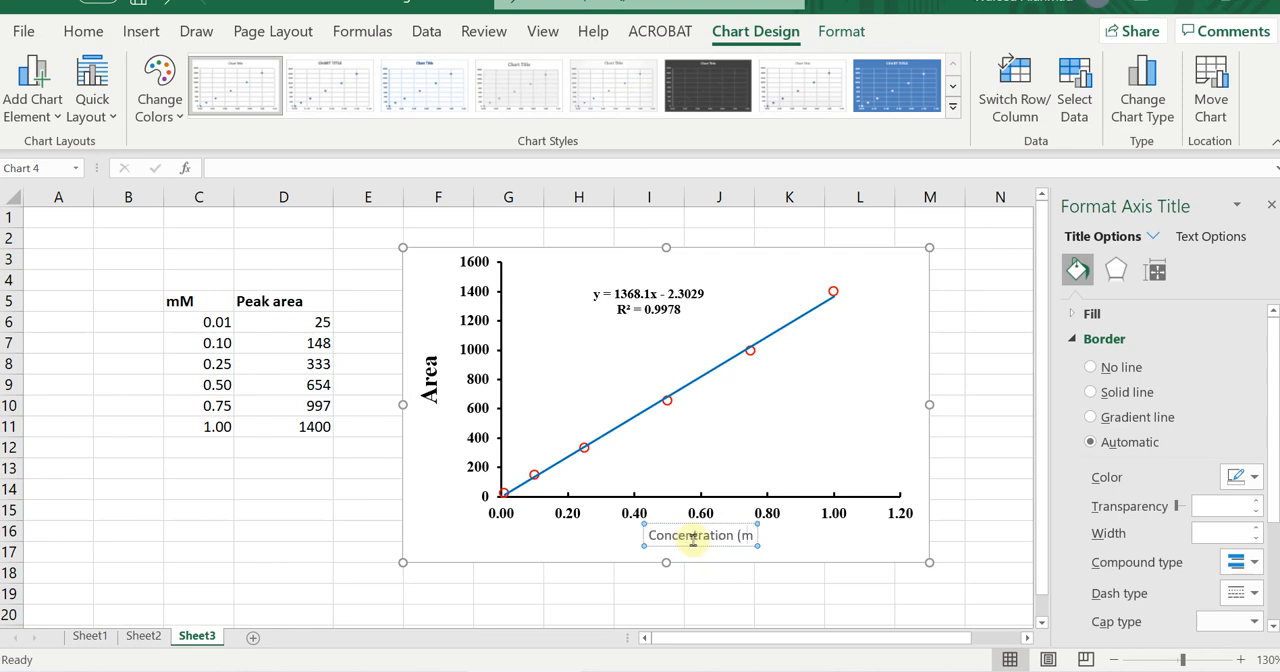
pyautogui.write('M)')
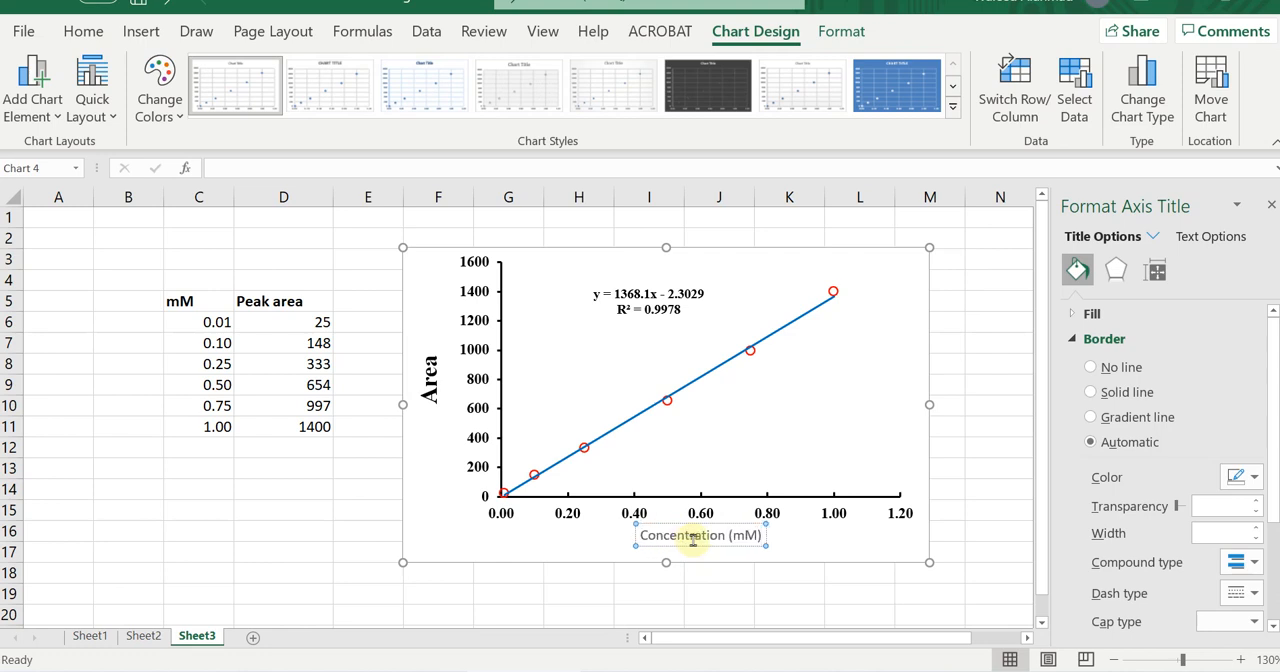
# Format the horizontal axis title in bold 10.5-point Times New Roman.
pyautogui.tripleClick(692, 540)
pyautogui.click(80, 31)
pyautogui.click(108, 108)
pyautogui.click(275, 72)
pyautogui.click(200, 72)
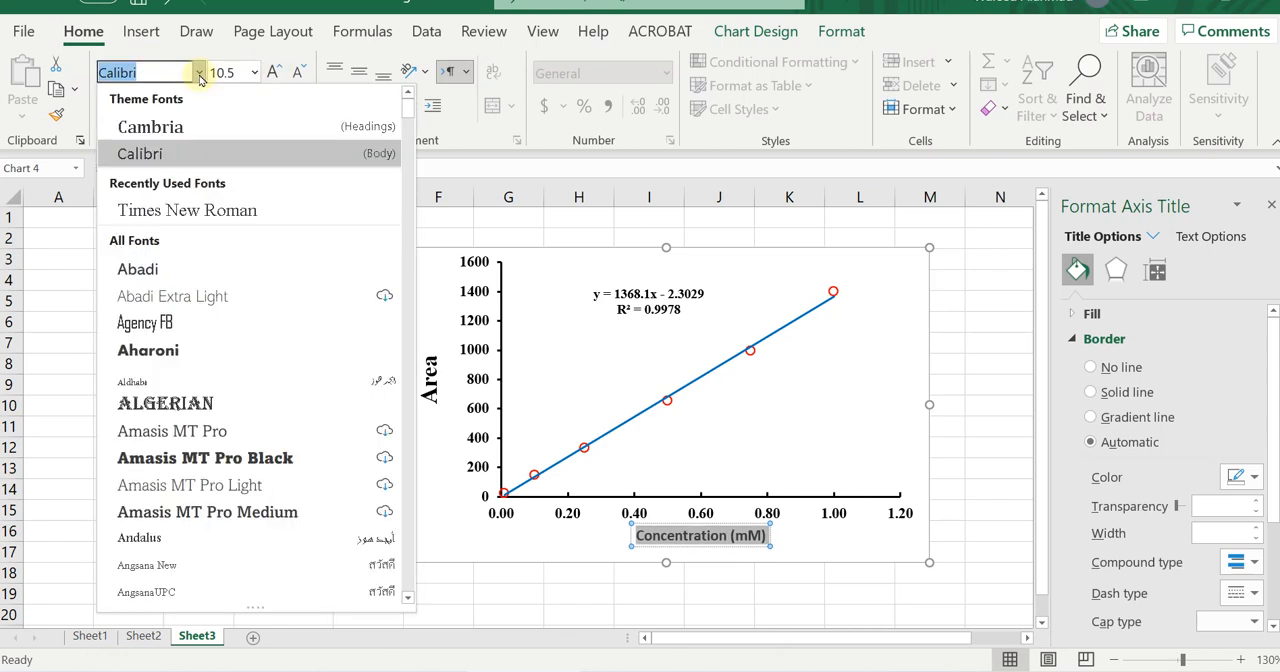
pyautogui.press('Down')
pyautogui.press('Return')
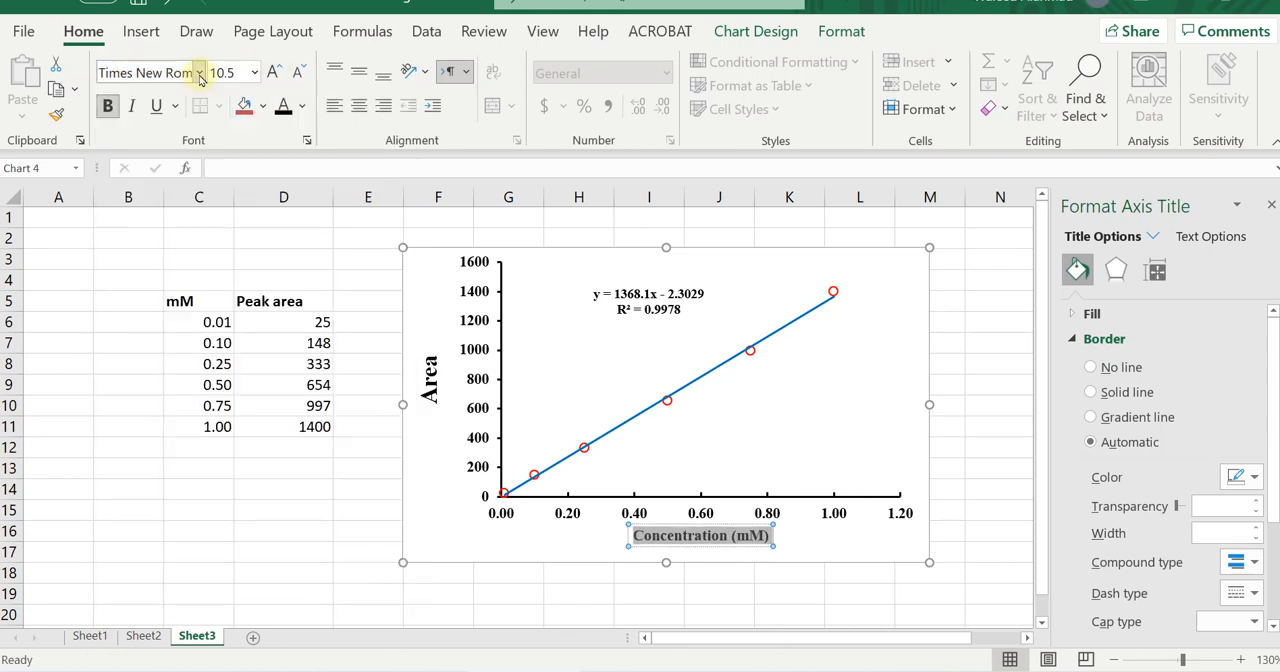
pyautogui.click(730, 480)
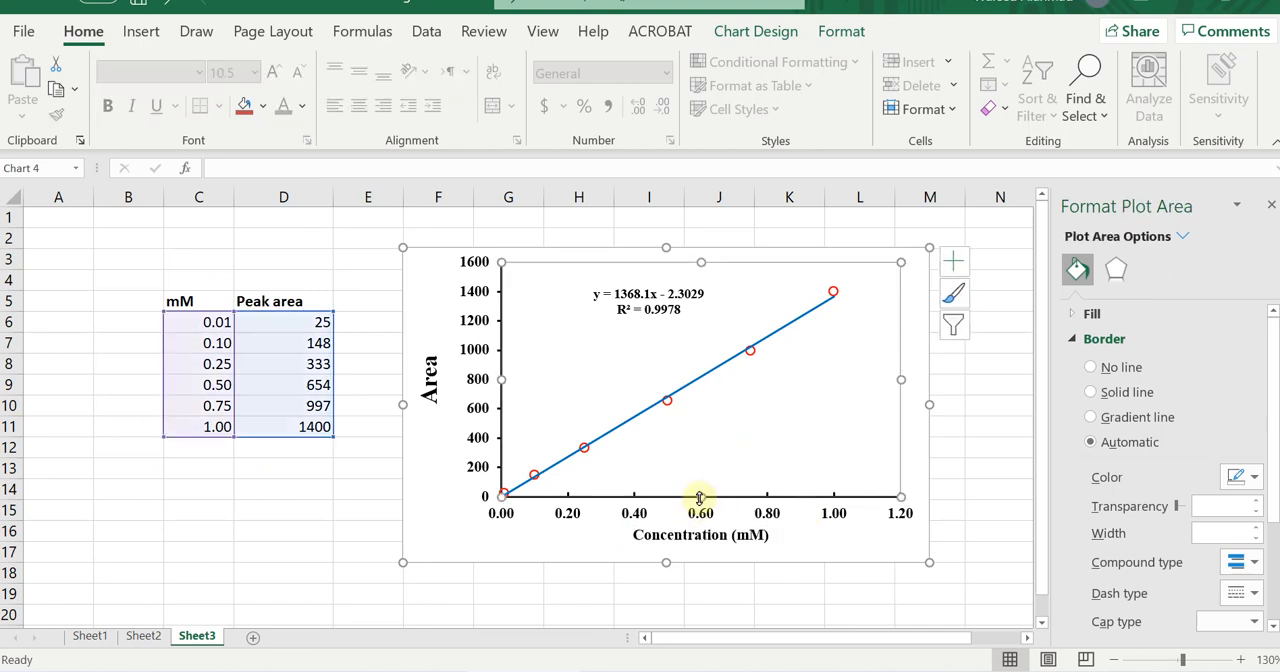
pyautogui.click(707, 594)
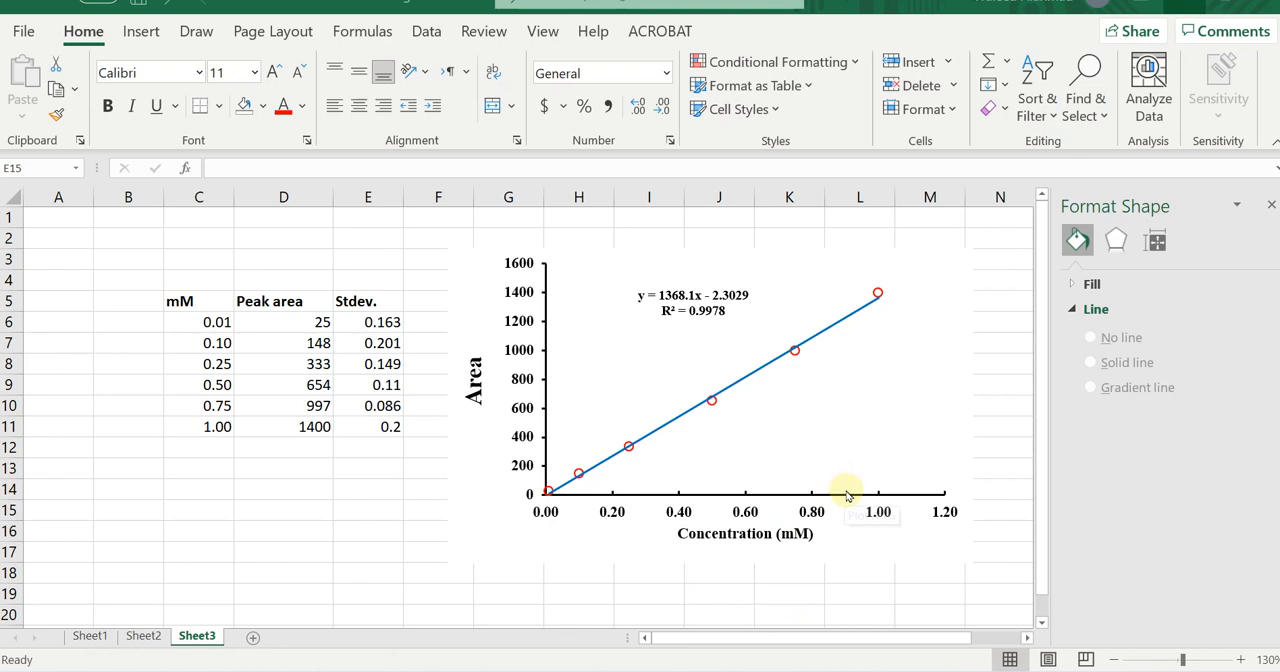
# Add Standard Error bars to the scatter chart and delete the horizontal error bars.
pyautogui.click(822, 258)
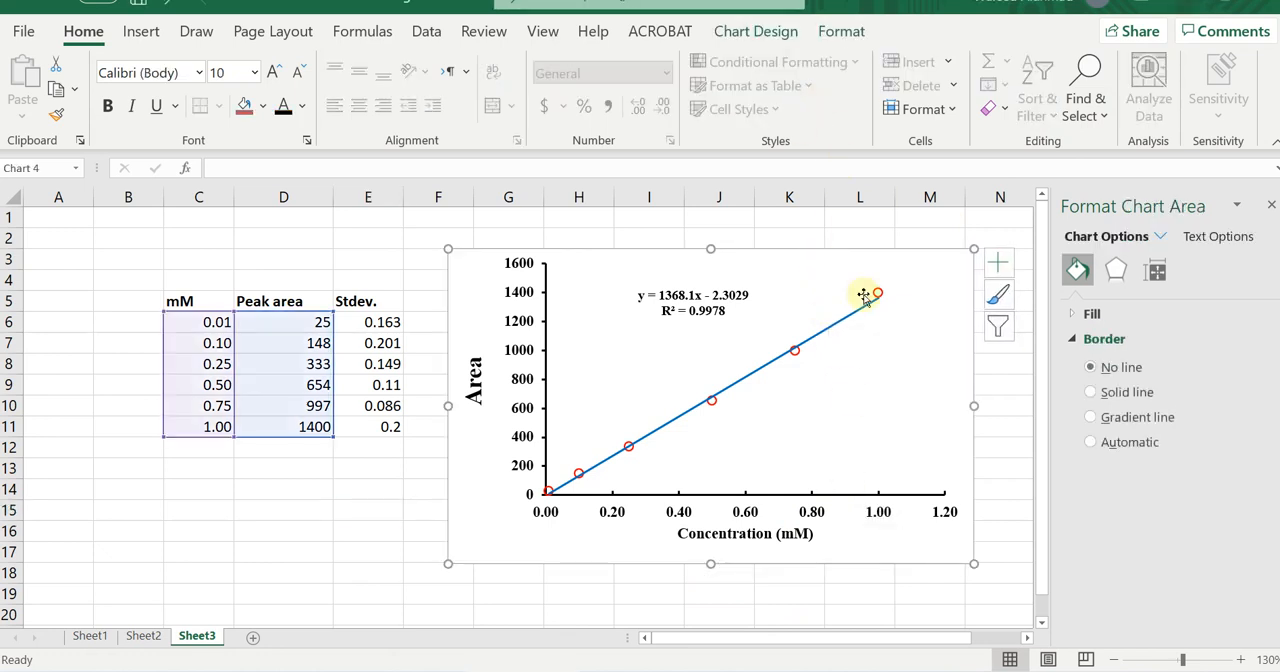
pyautogui.click(757, 33)
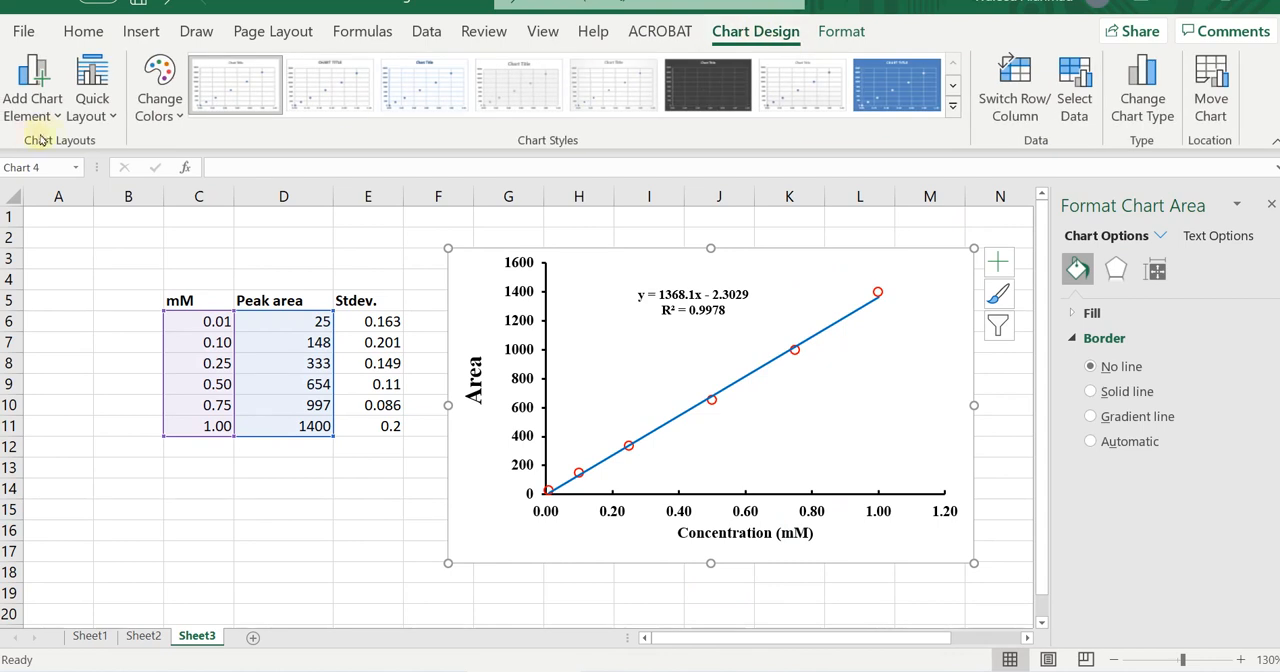
pyautogui.click(32, 88)
pyautogui.moveTo(46, 292)
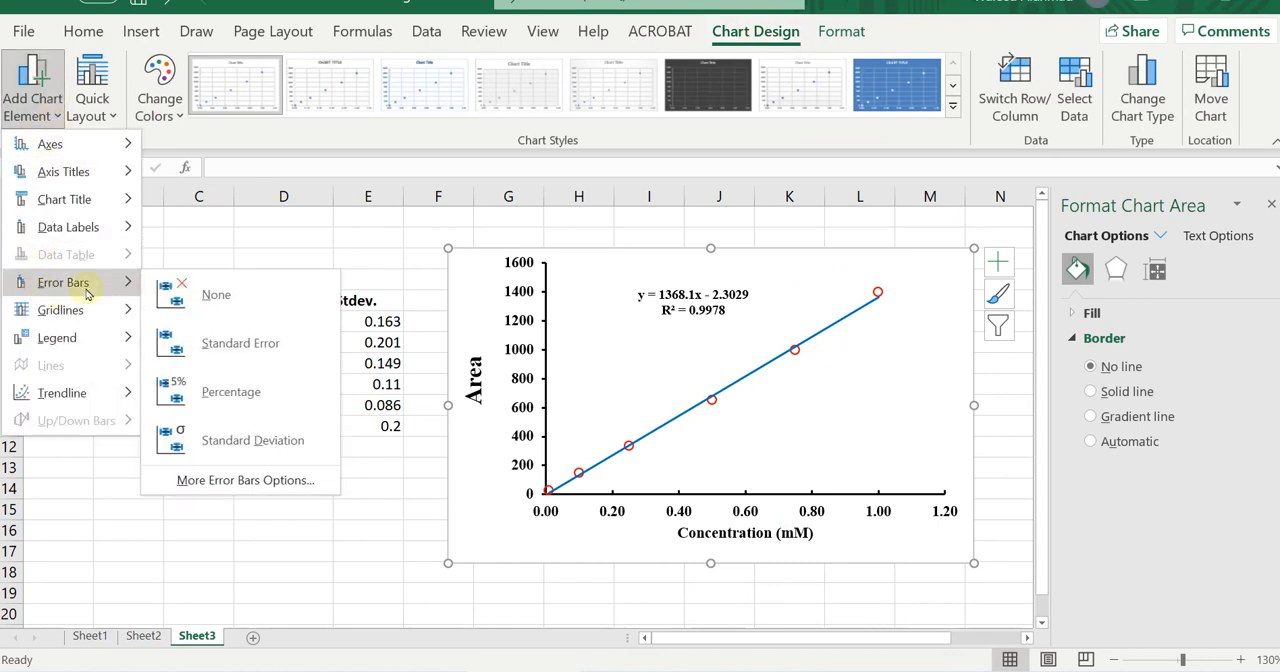
pyautogui.click(227, 345)
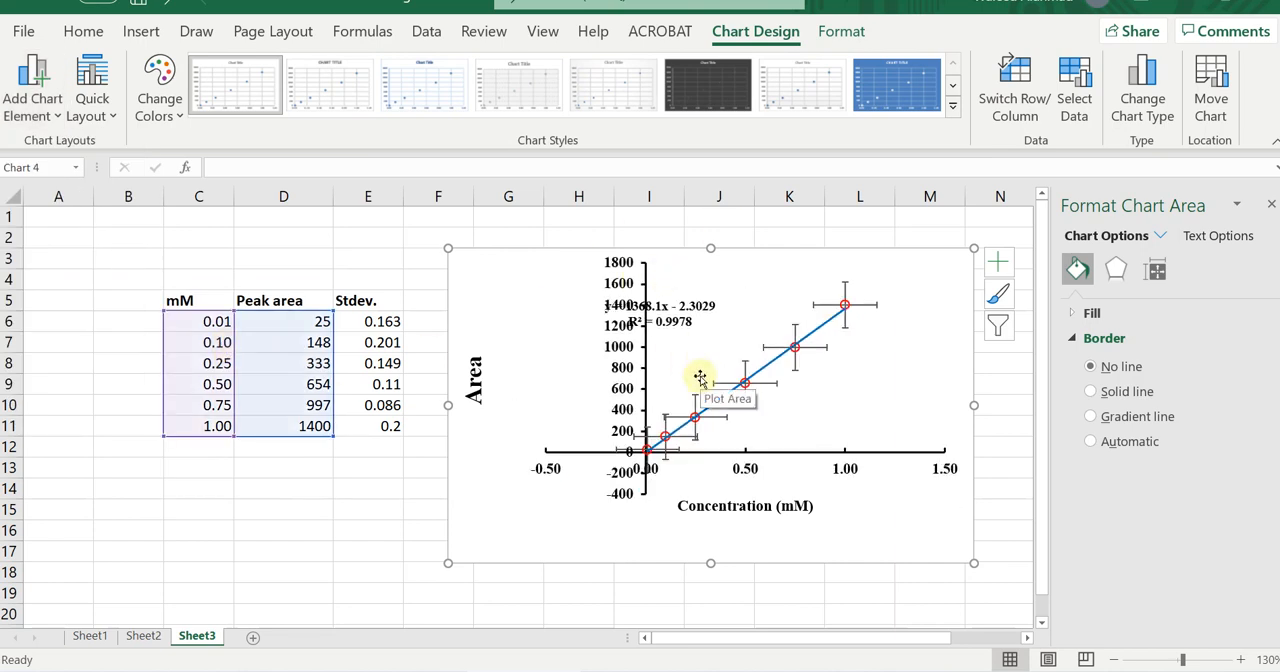
pyautogui.click(827, 352)
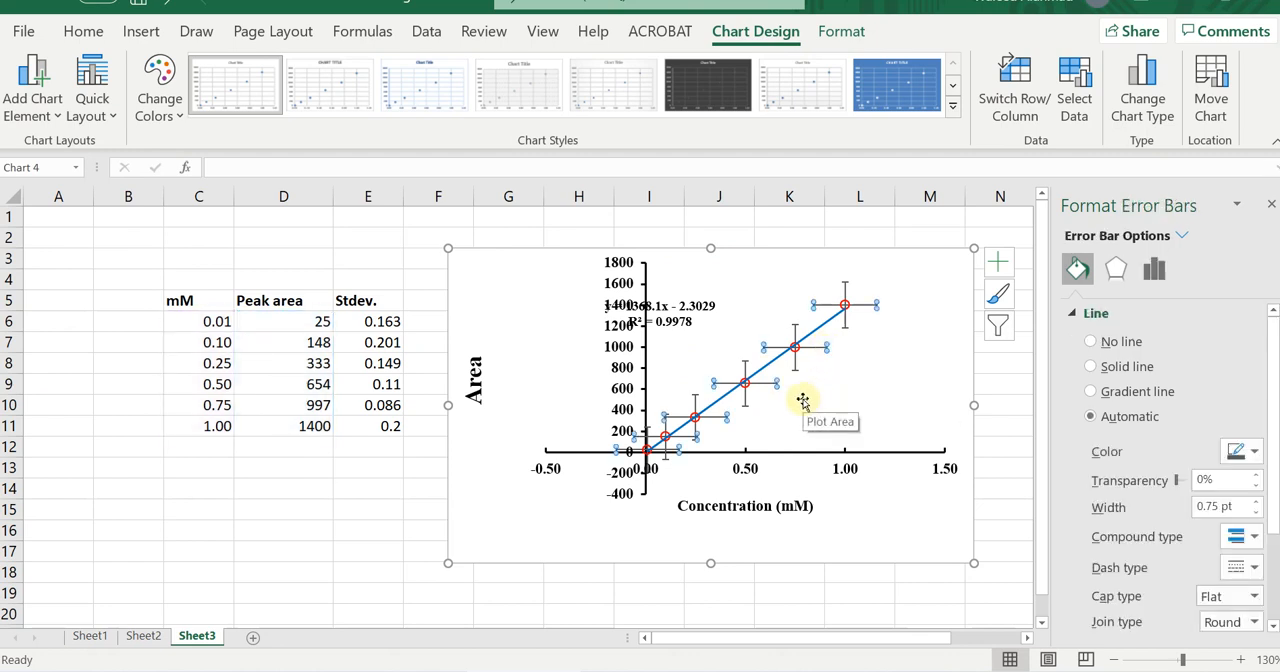
pyautogui.press('Delete')
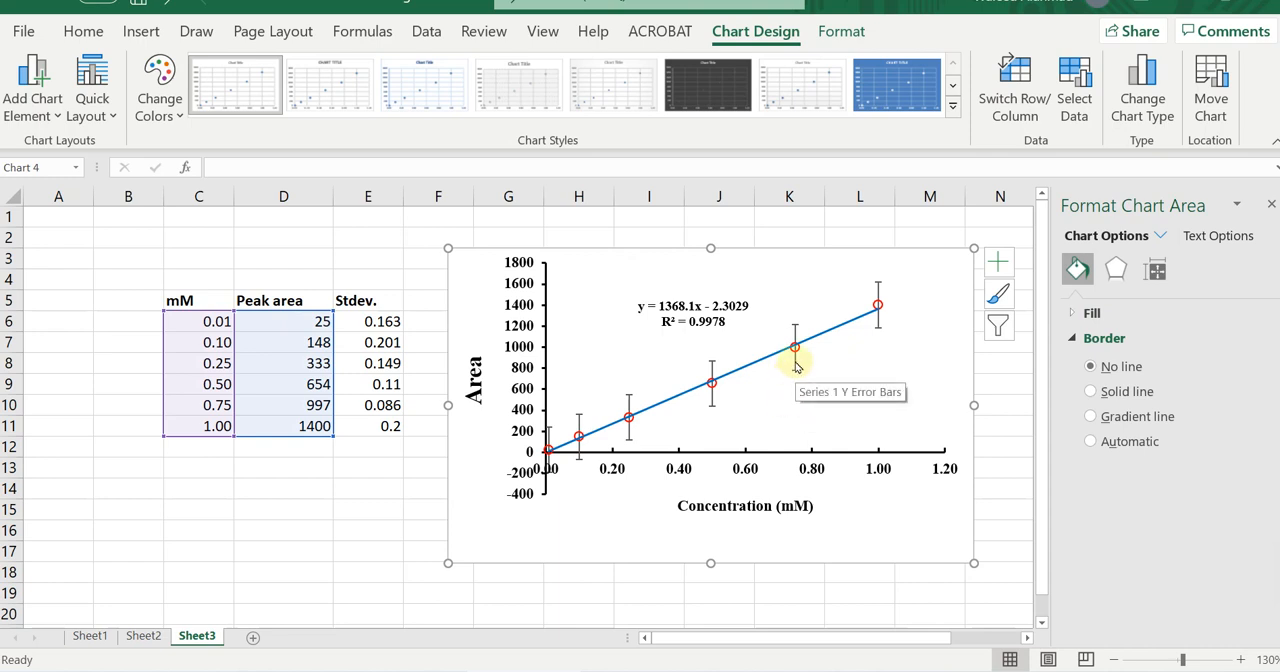
# Switch the vertical error bars of the scatter chart to a Custom error amount.
pyautogui.click(796, 367)
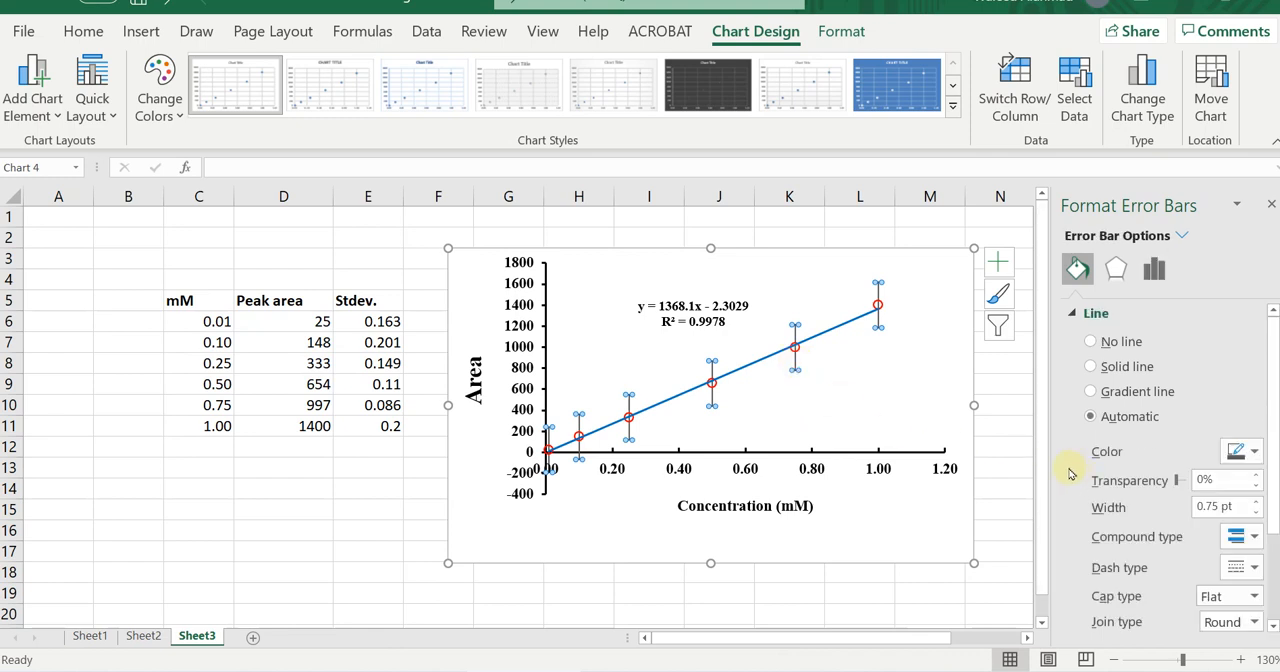
pyautogui.click(1115, 268)
pyautogui.click(1154, 268)
pyautogui.scroll(-3, 1117, 450)
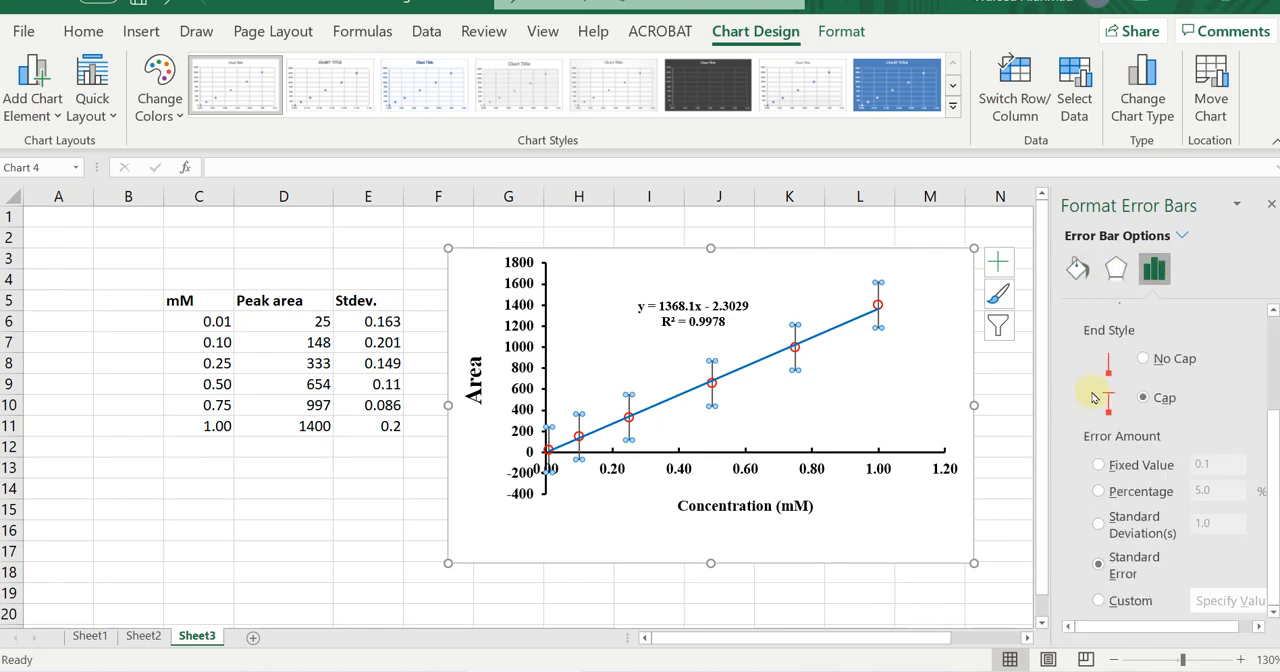
pyautogui.click(1099, 601)
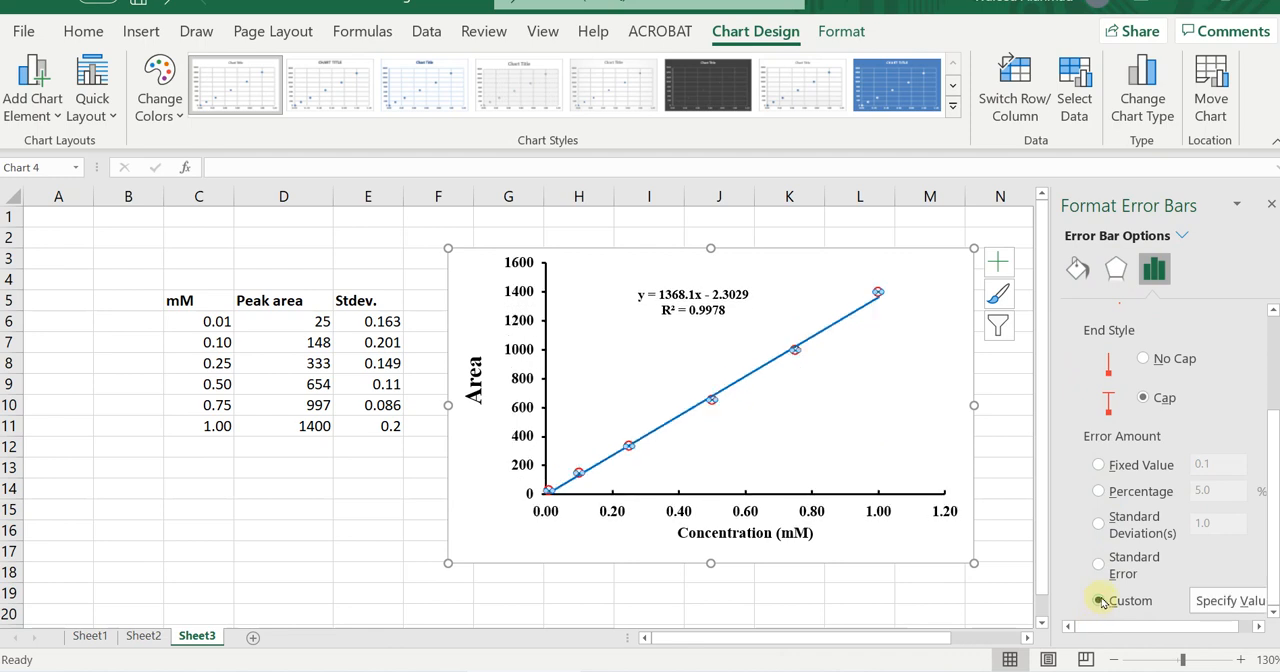
# Specify the Stdev. range E6:E11 as both the positive and negative custom error values.
pyautogui.click(1220, 602)
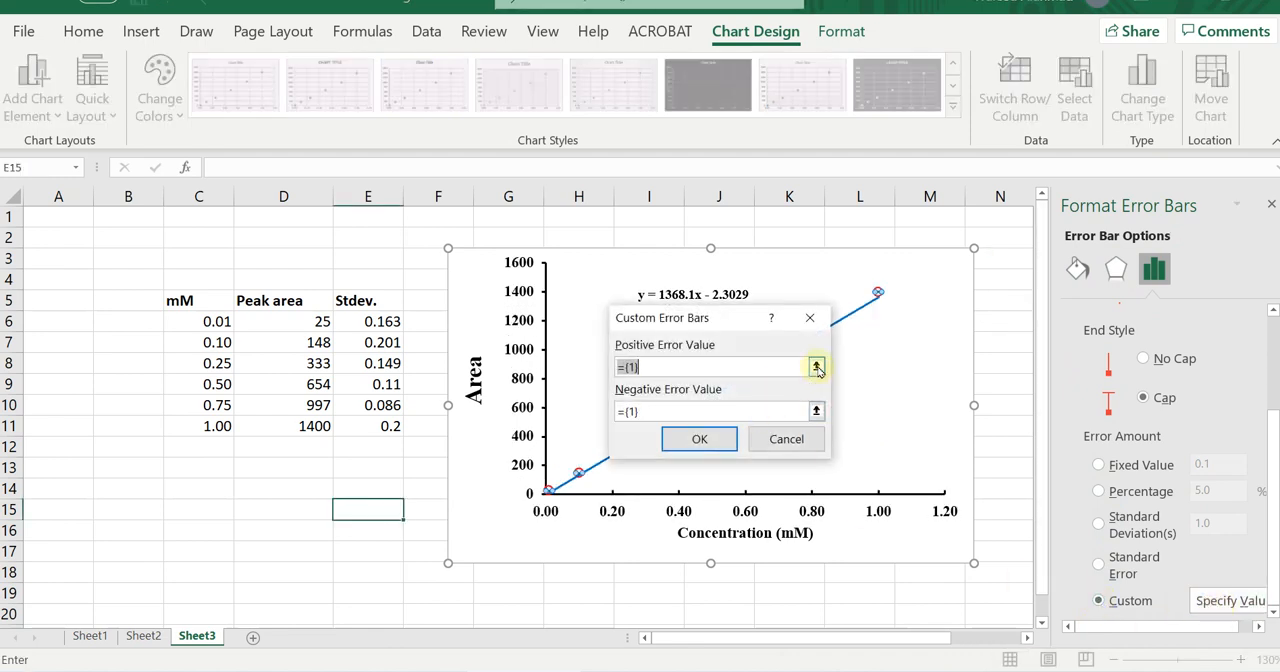
pyautogui.click(816, 368)
pyautogui.moveTo(384, 322); pyautogui.dragTo(386, 428)
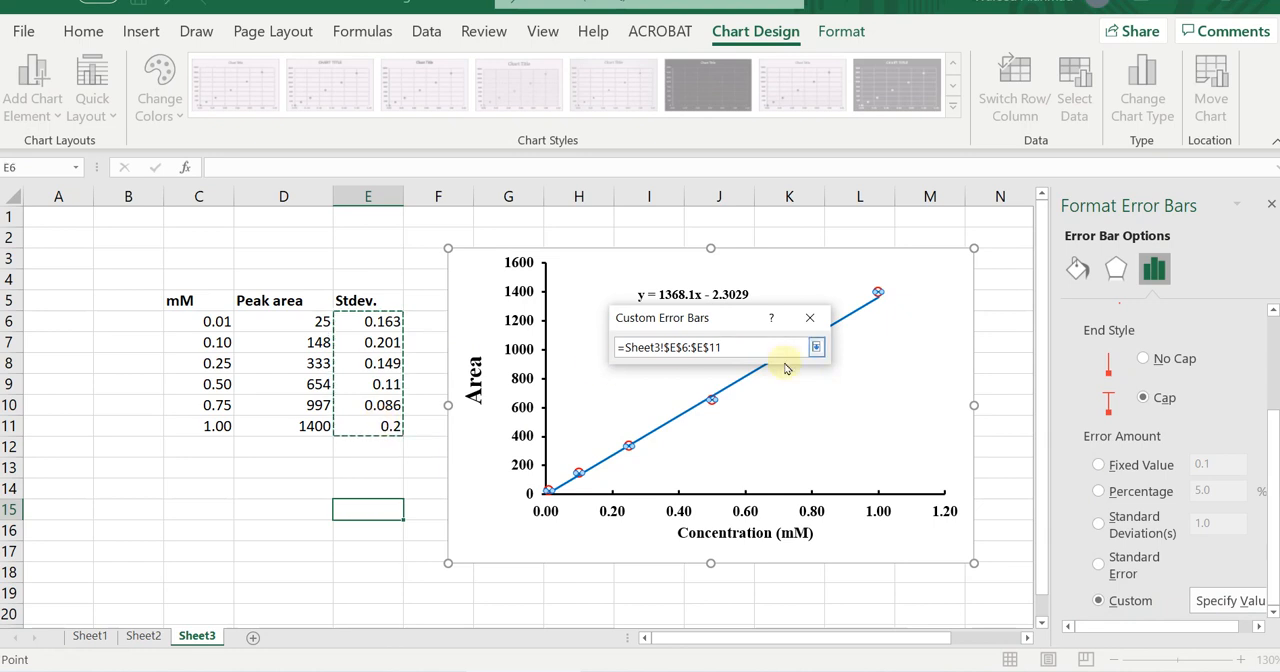
pyautogui.click(816, 347)
pyautogui.click(812, 420)
pyautogui.moveTo(387, 321); pyautogui.dragTo(386, 430)
pyautogui.click(816, 347)
pyautogui.click(714, 437)
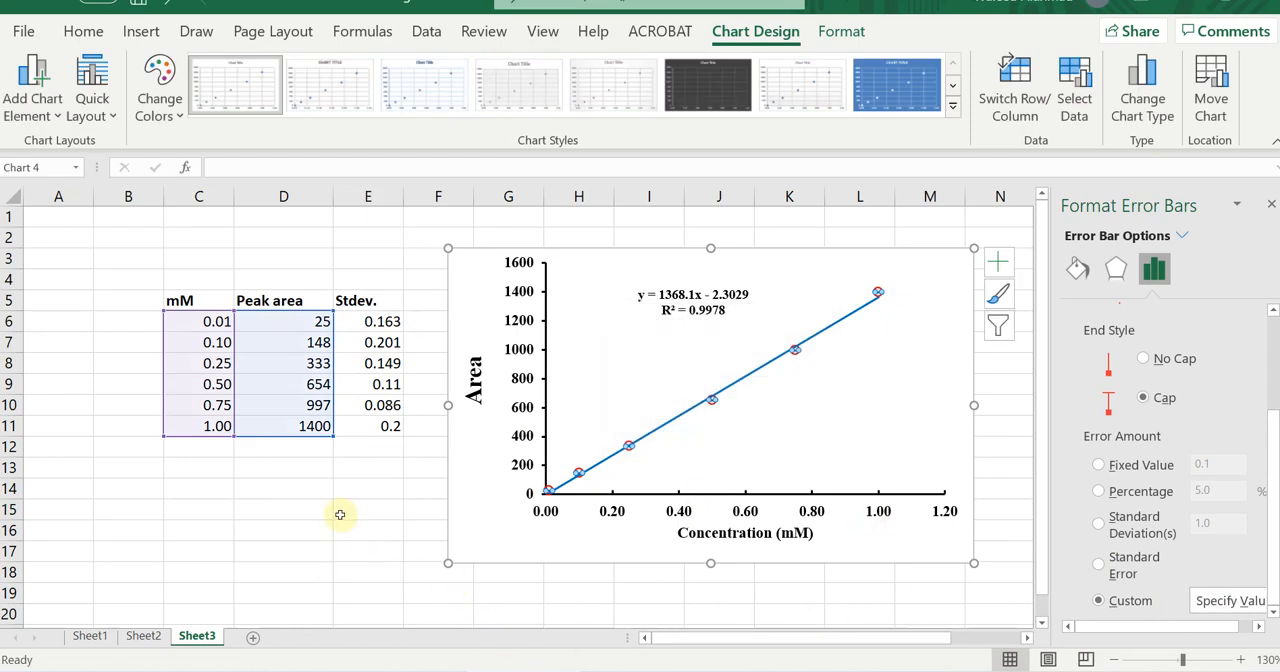
# Examine the custom error bars on the scatter chart's data points up close.
pyautogui.click(346, 511)
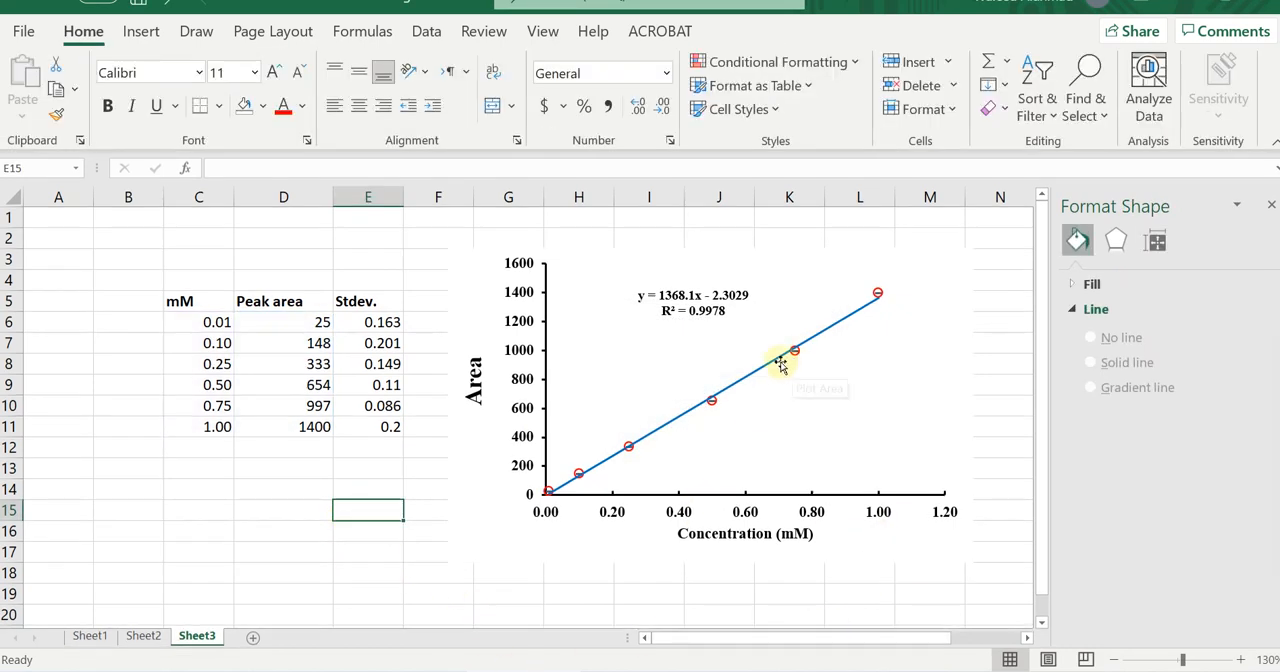
pyautogui.click(713, 404)
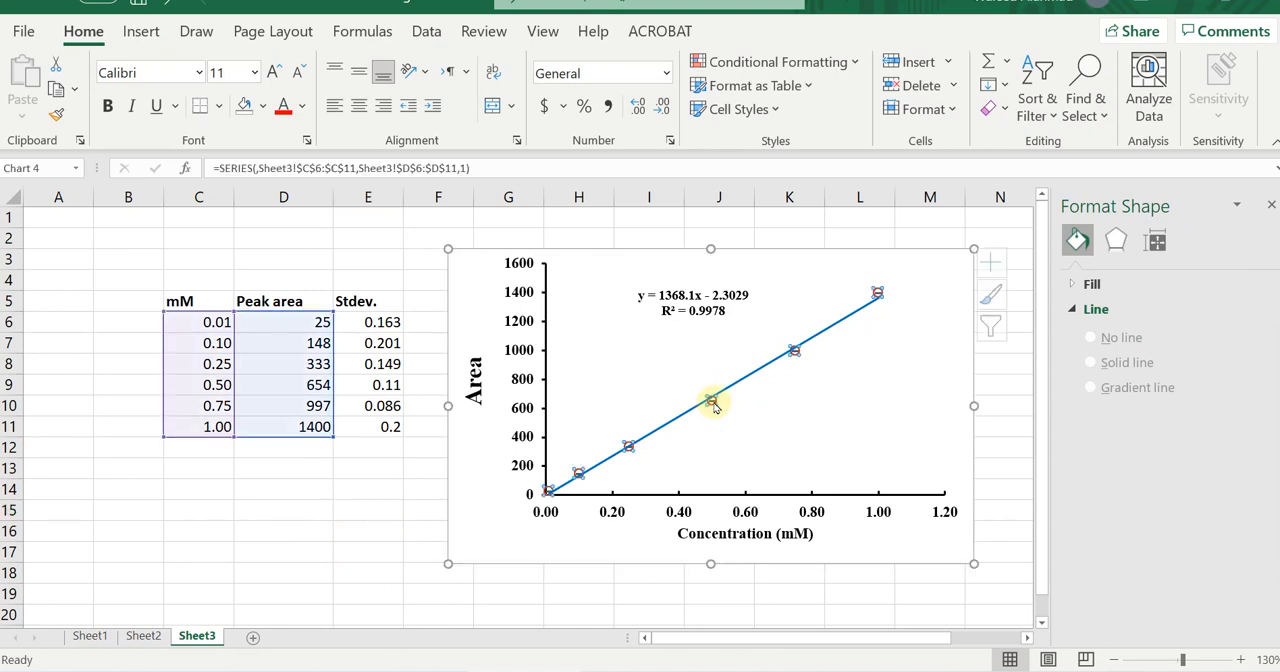
pyautogui.click(1206, 661)
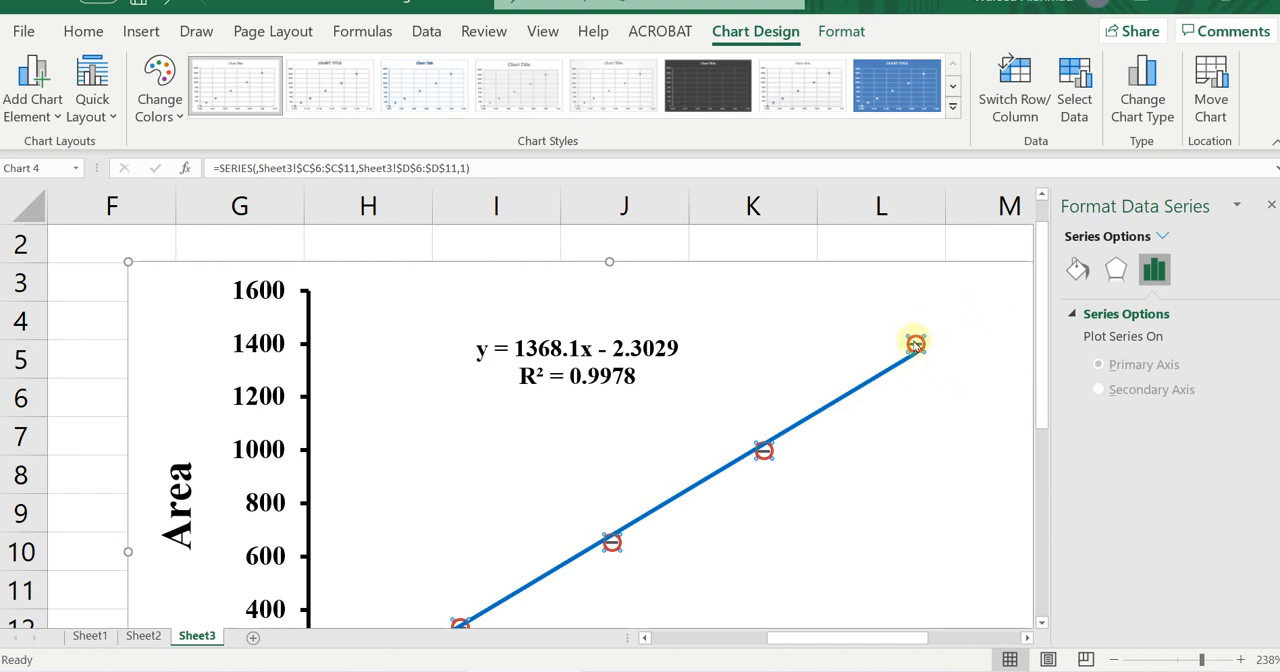
pyautogui.moveTo(916, 346)
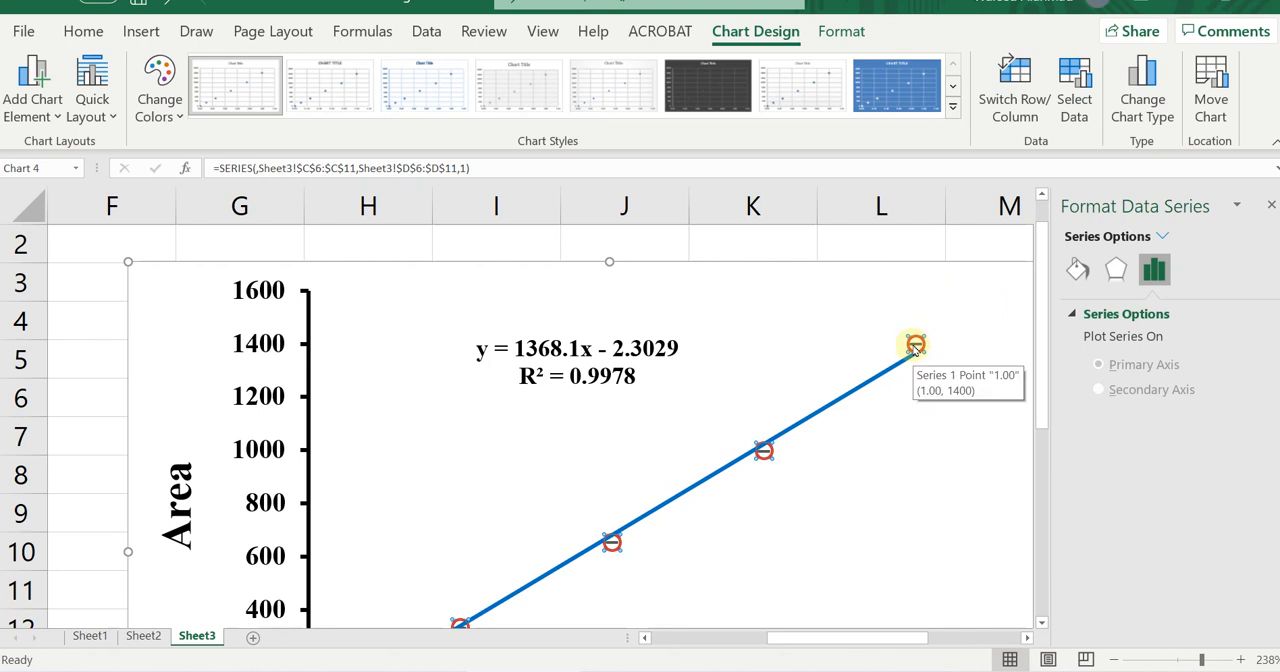
pyautogui.click(1116, 661)
pyautogui.click(1116, 661)
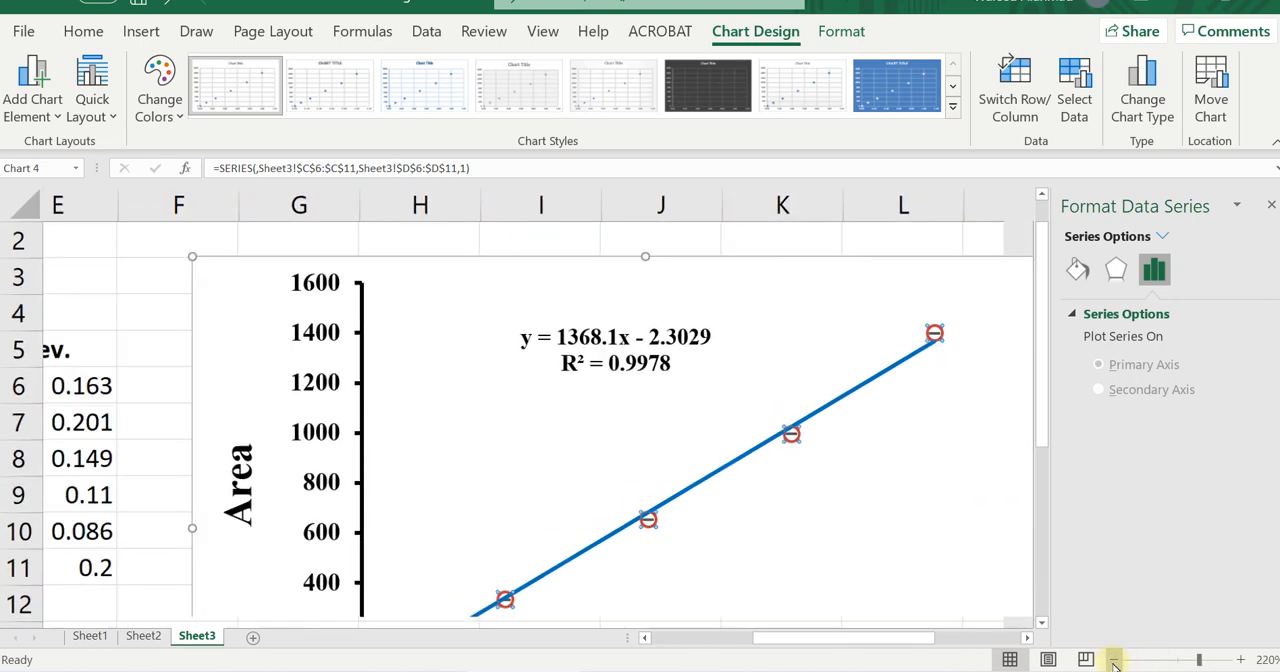
pyautogui.click(1176, 662)
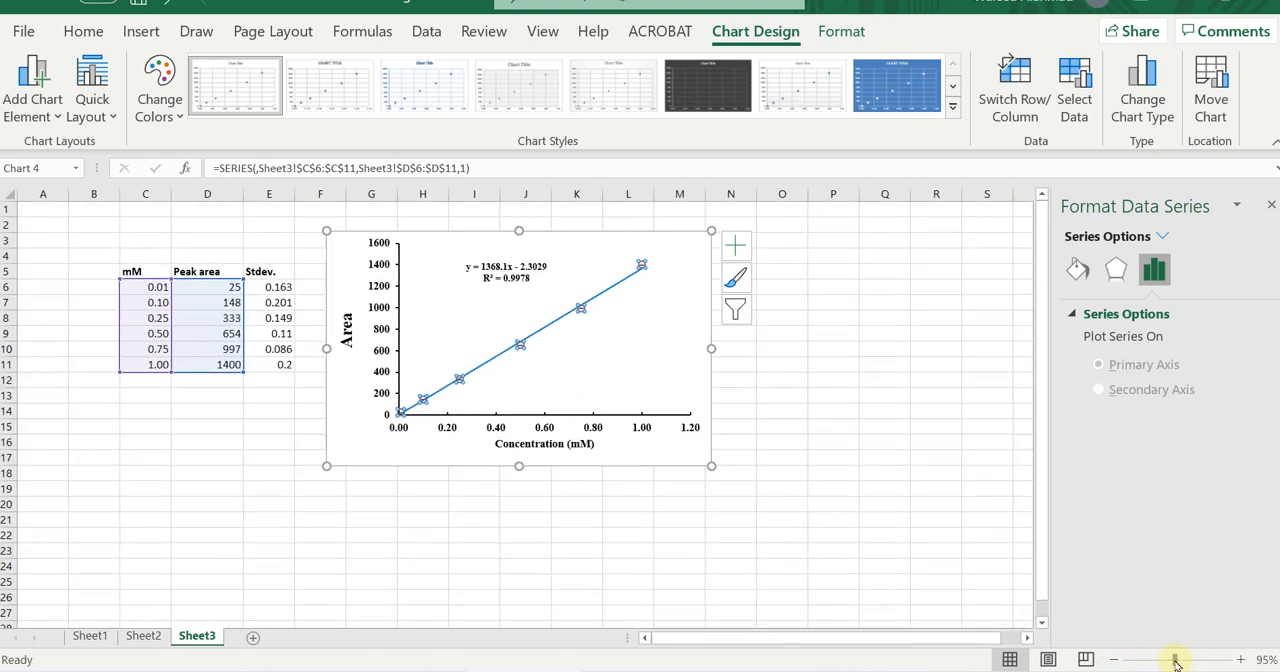
pyautogui.click(787, 453)
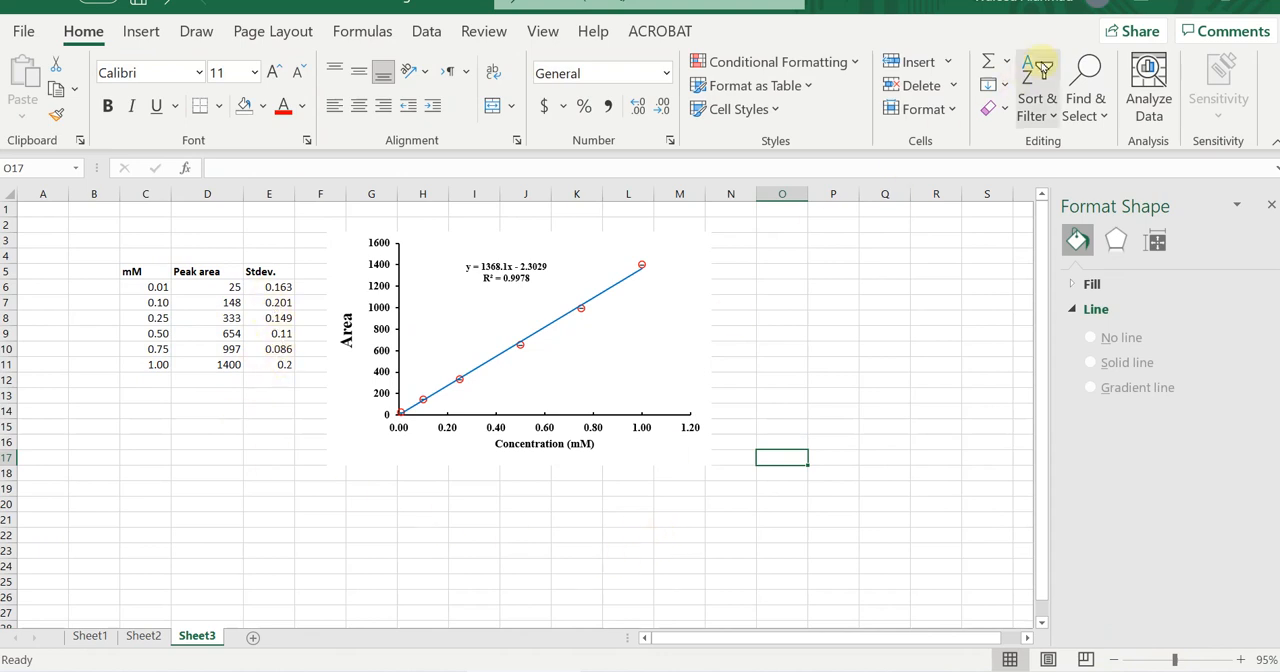
# Switch to PowerPoint and set up saving "How to make a figure" as JPEG File Interchange Format with more save options.
pyautogui.click(1185, 3)
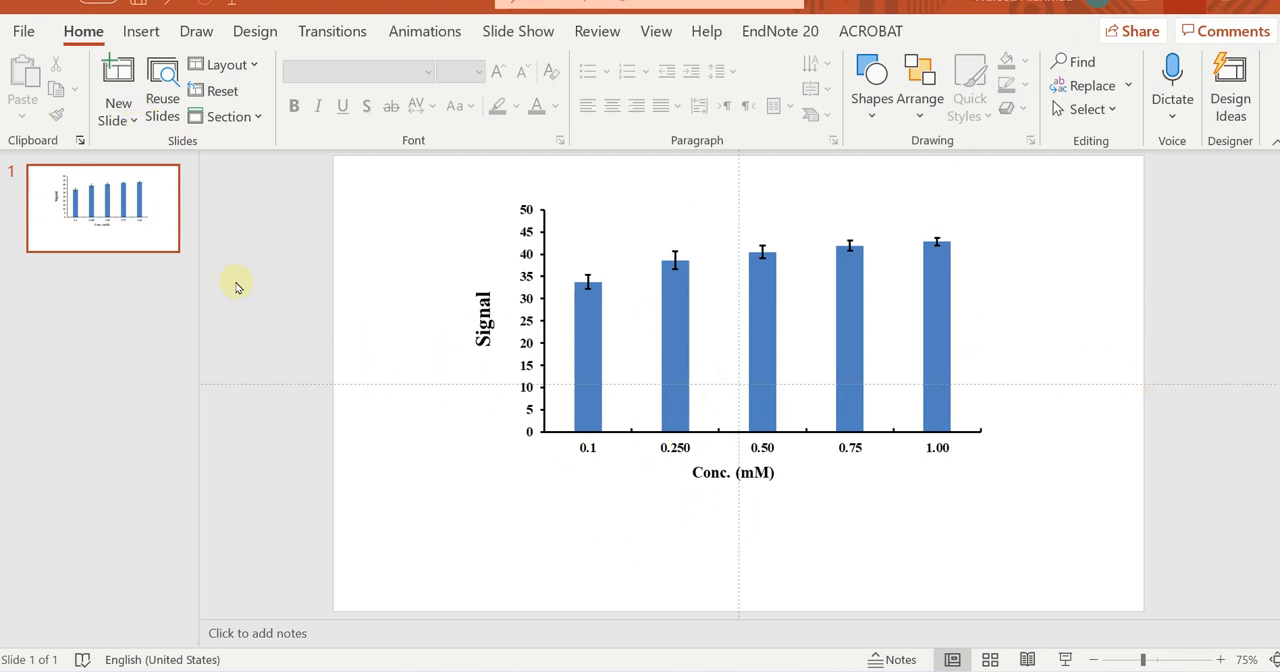
pyautogui.click(22, 33)
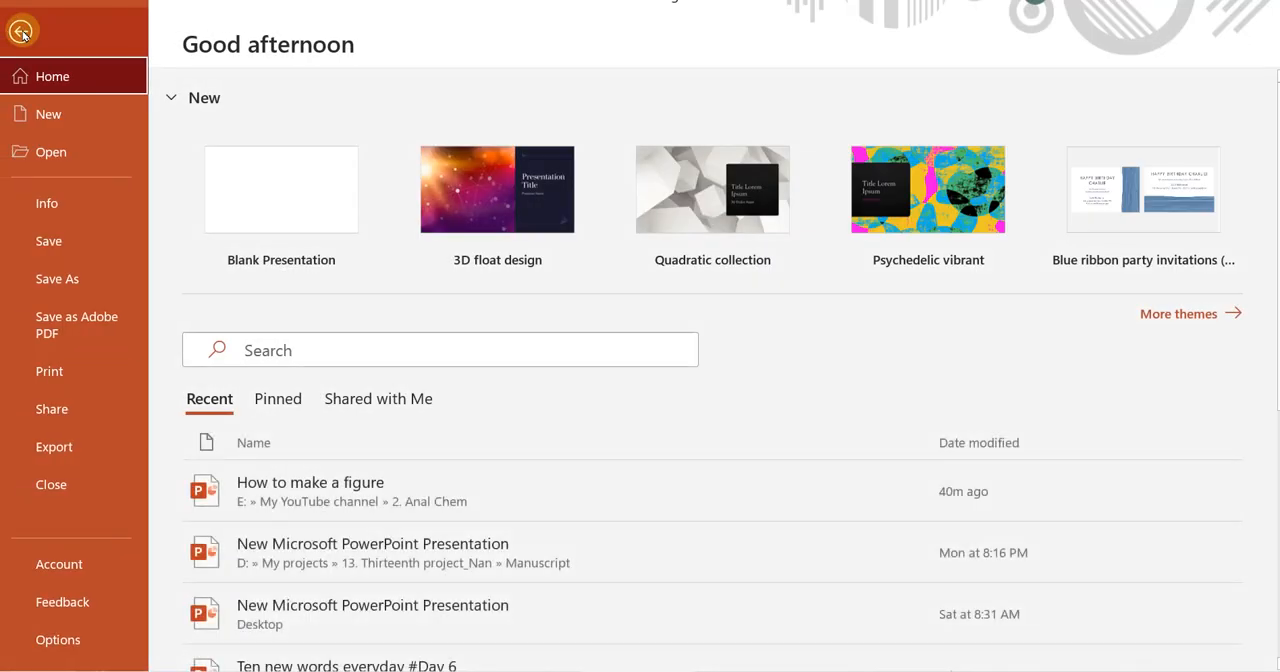
pyautogui.click(84, 274)
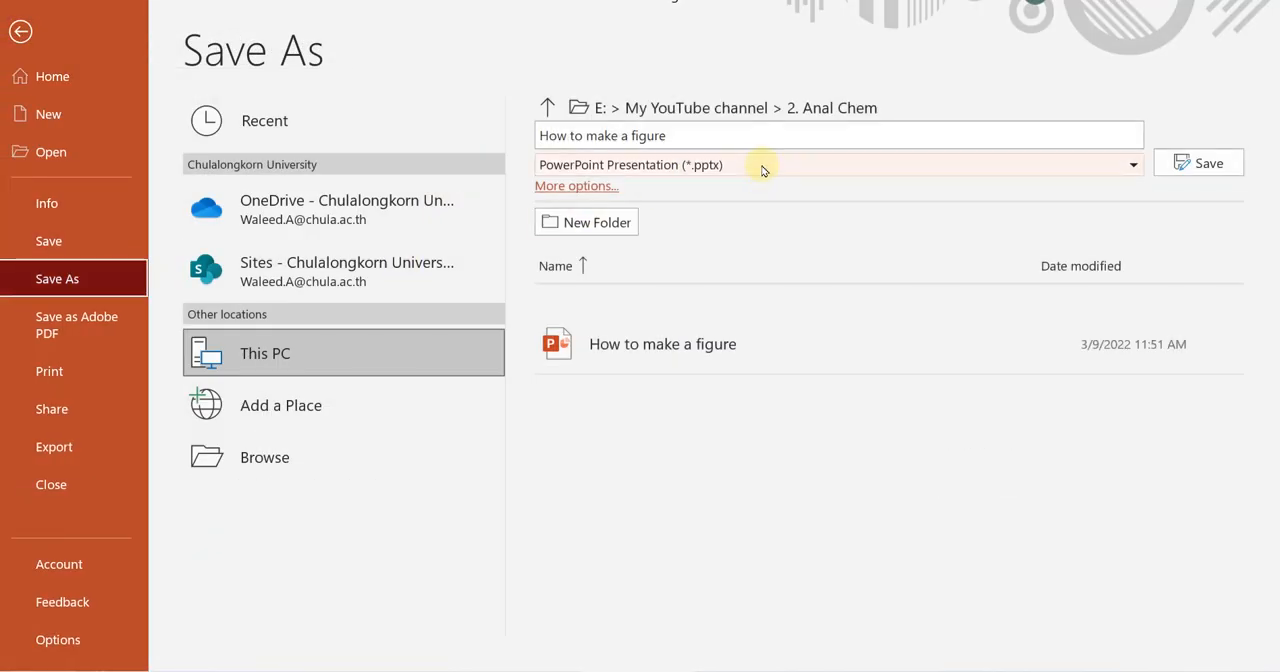
pyautogui.click(840, 170)
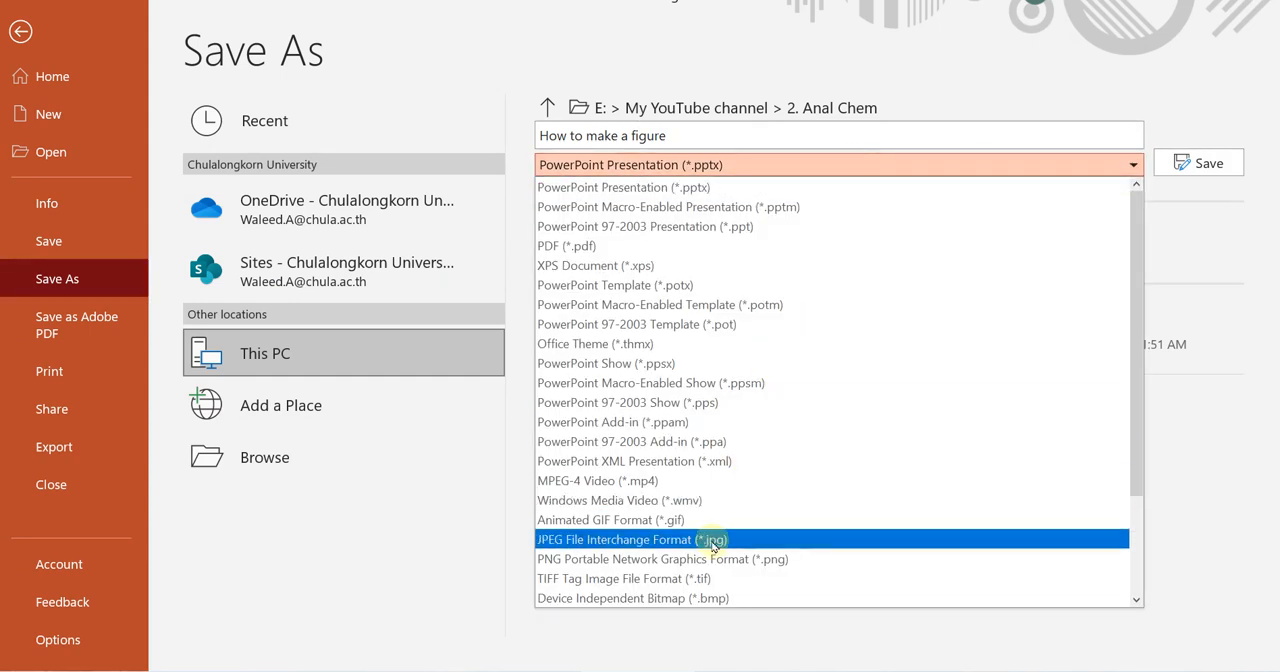
pyautogui.click(712, 541)
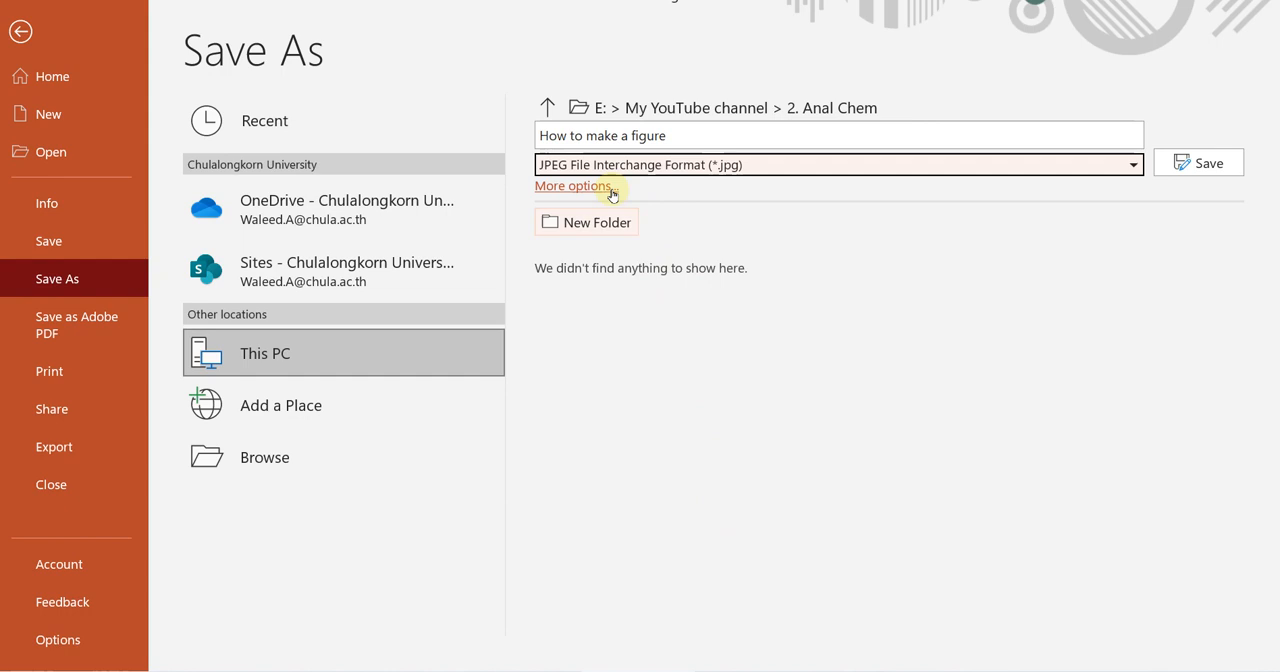
pyautogui.click(577, 188)
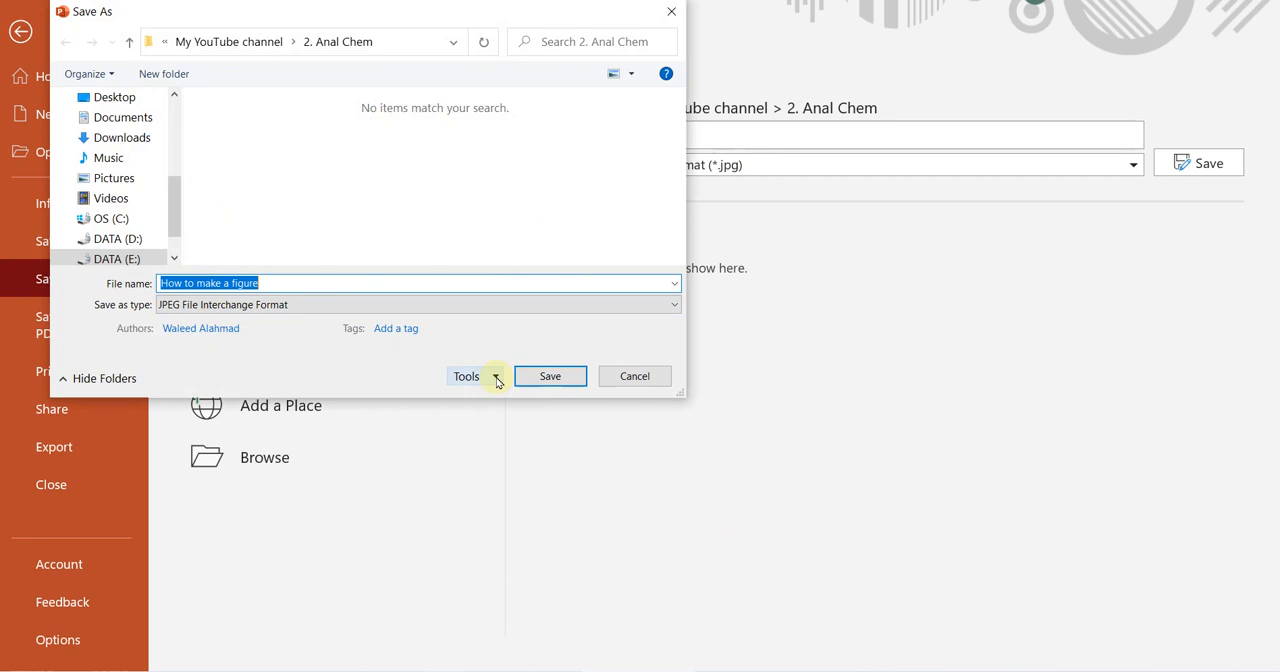
# Choose High fidelity as the default image resolution in the advanced PowerPoint options.
pyautogui.click(496, 378)
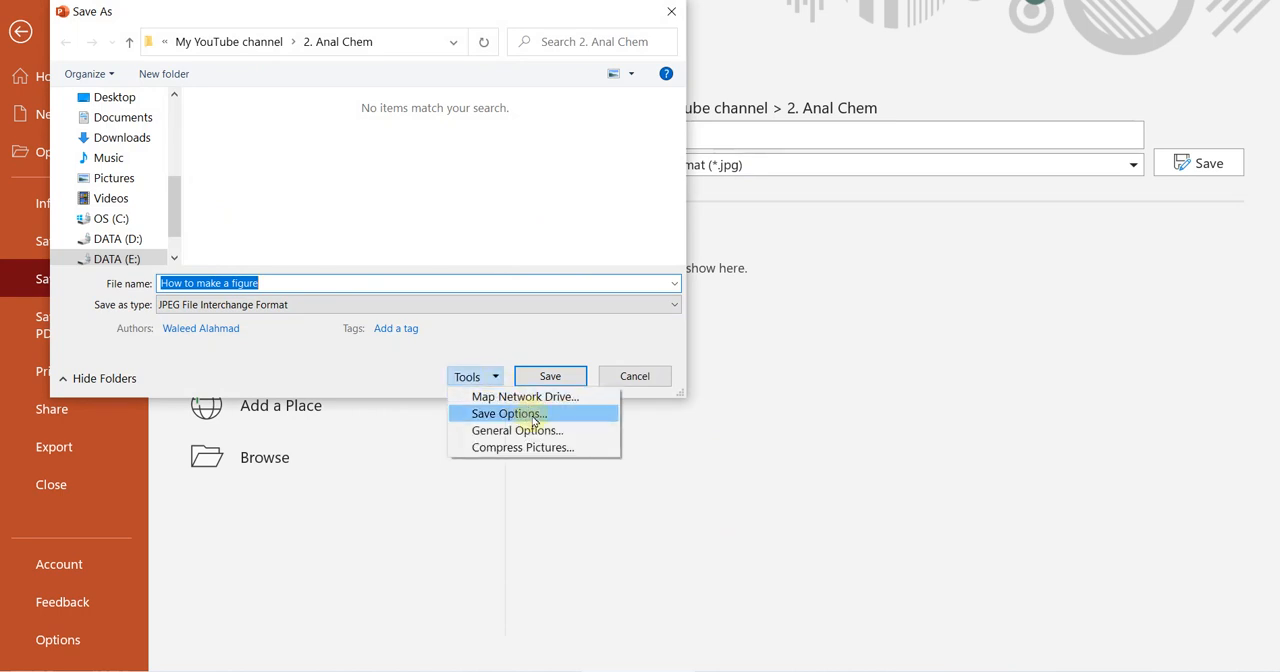
pyautogui.click(524, 416)
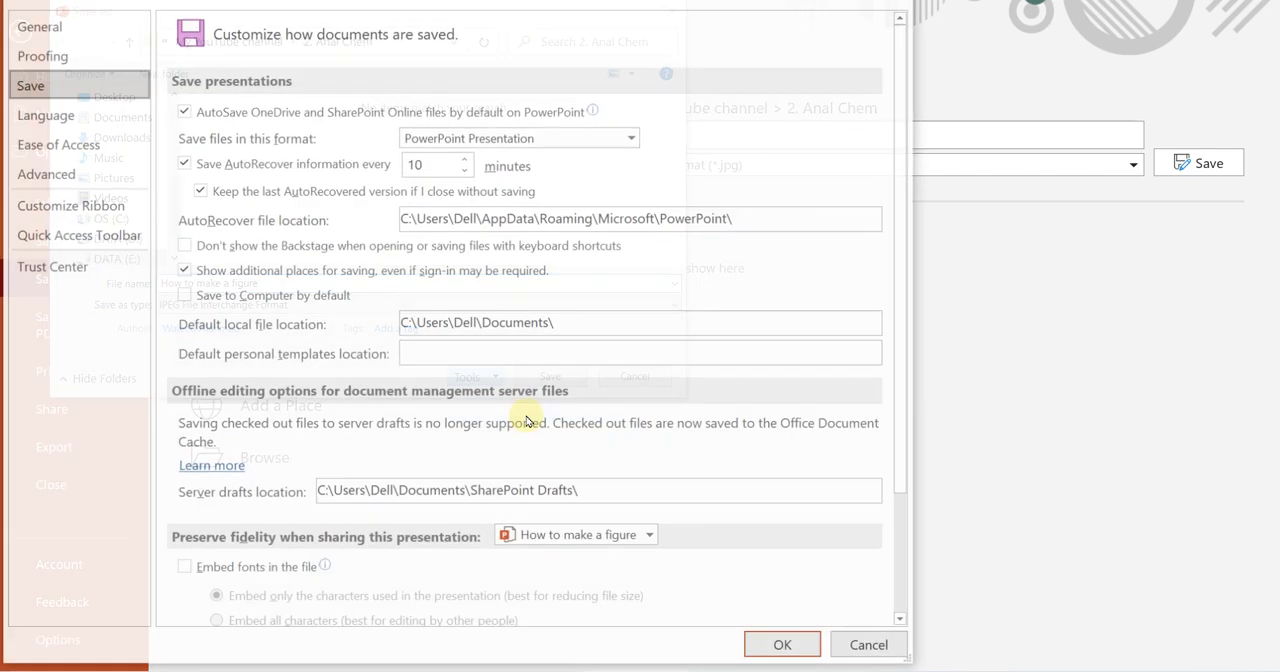
pyautogui.click(45, 175)
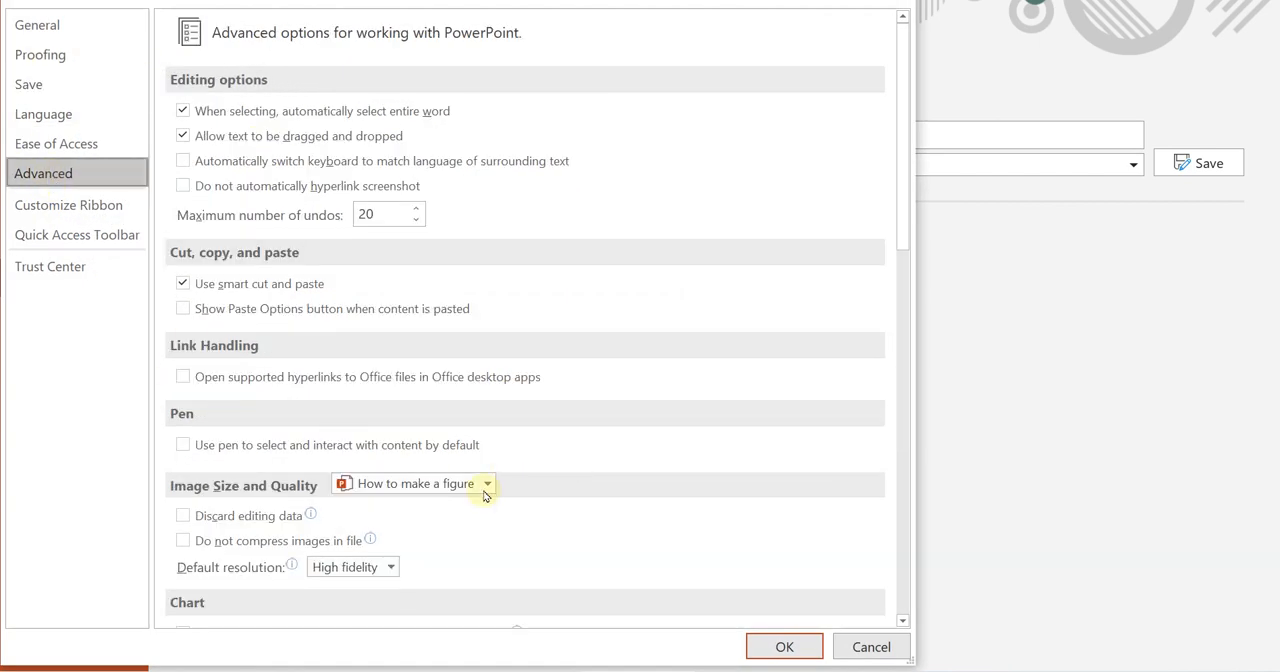
pyautogui.click(389, 567)
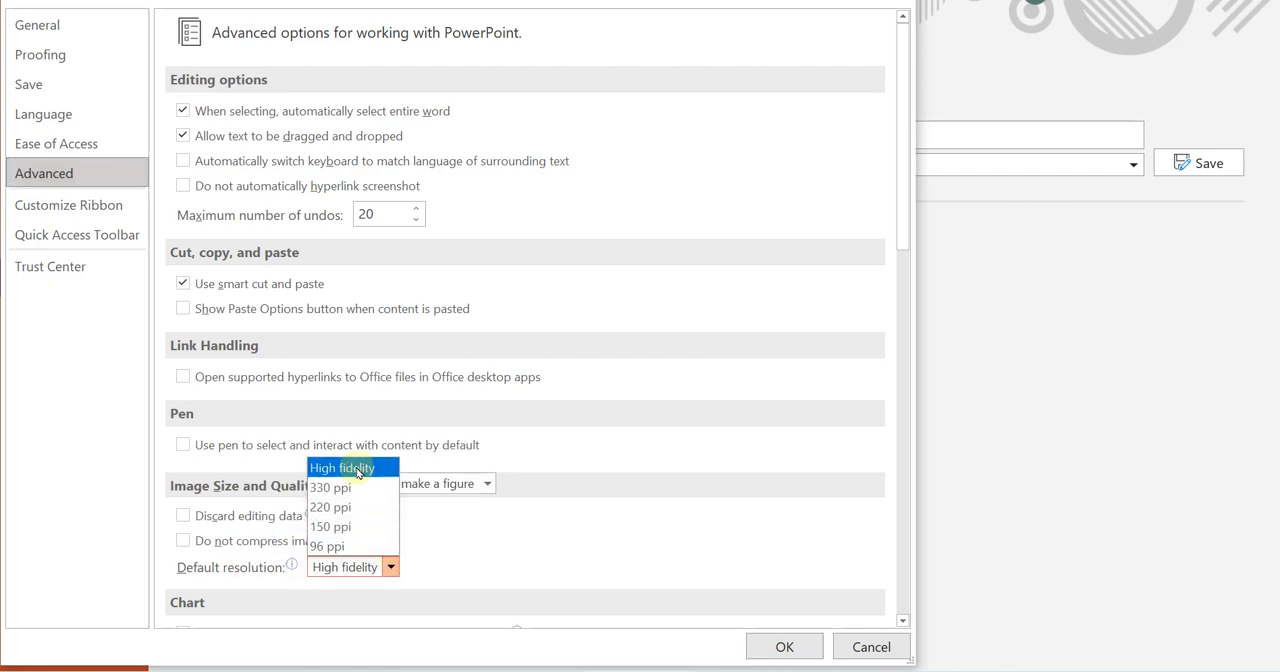
pyautogui.click(357, 470)
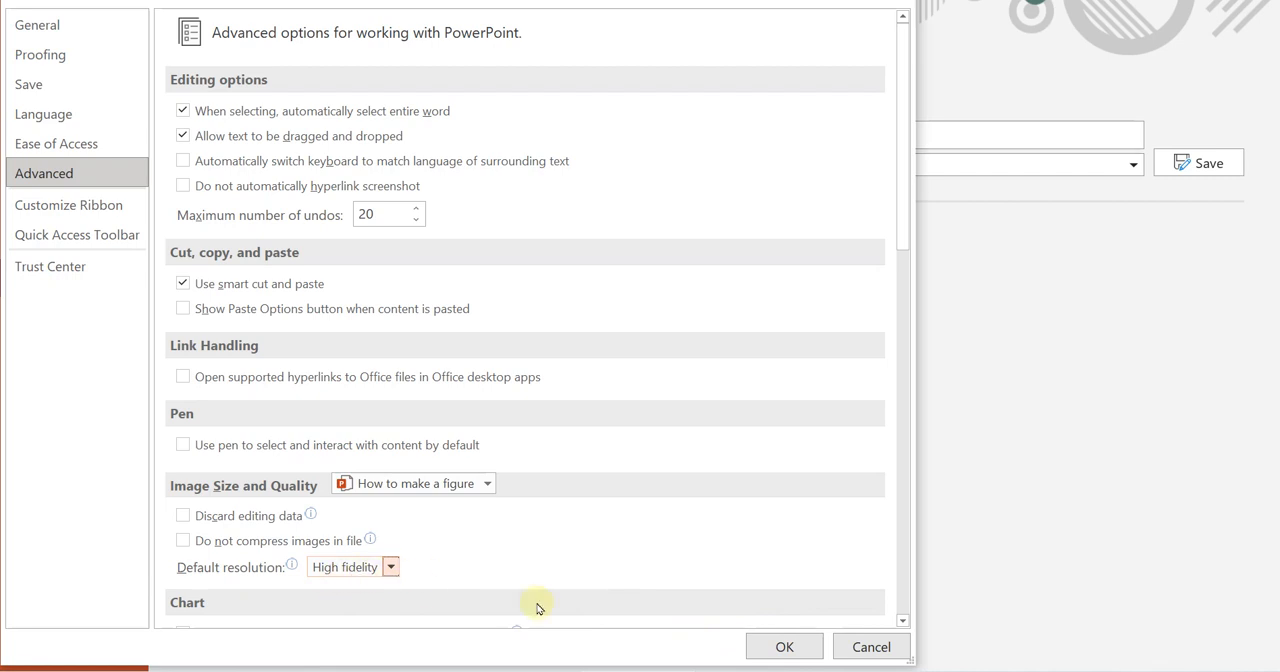
pyautogui.click(784, 647)
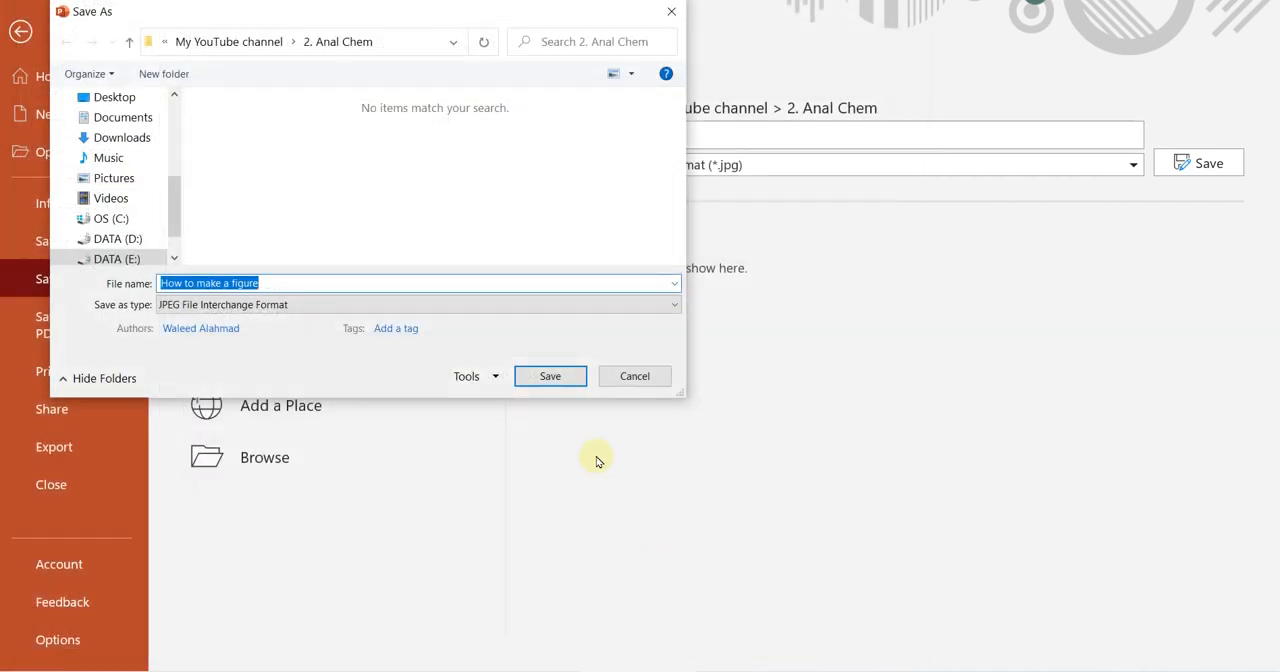
# Accept High fidelity picture compression and save the slide as the JPEG "How to make a figure" in the 2. Anal Chem folder.
pyautogui.click(497, 382)
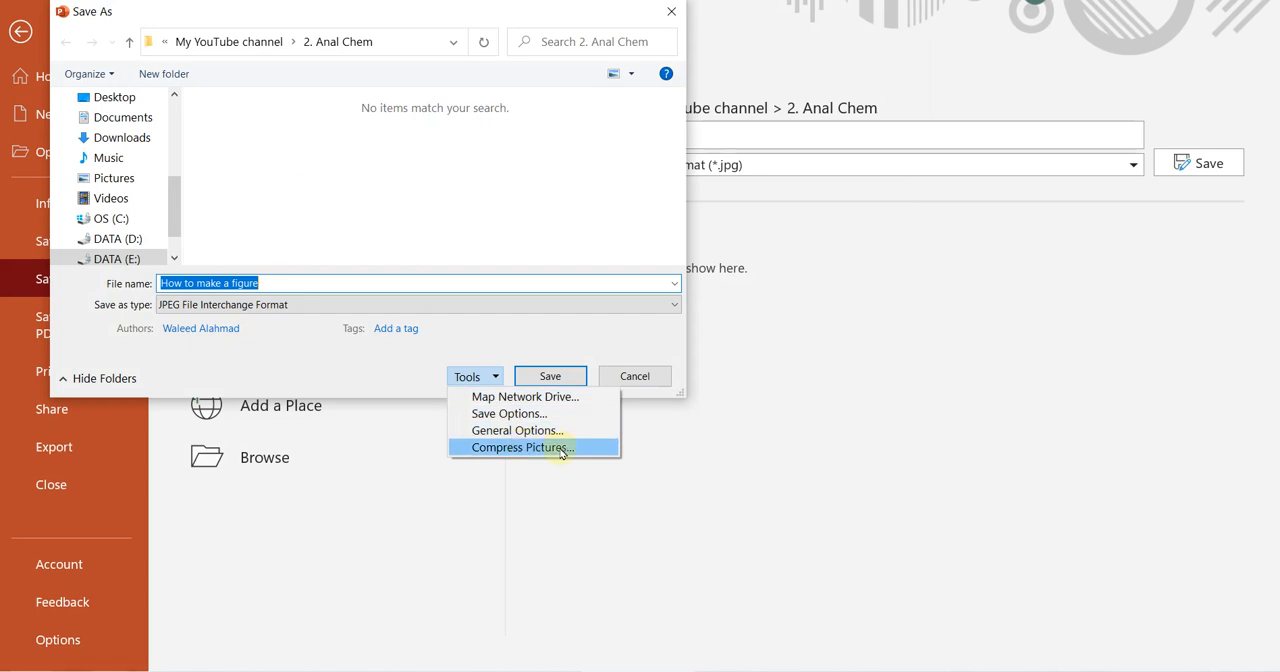
pyautogui.click(525, 449)
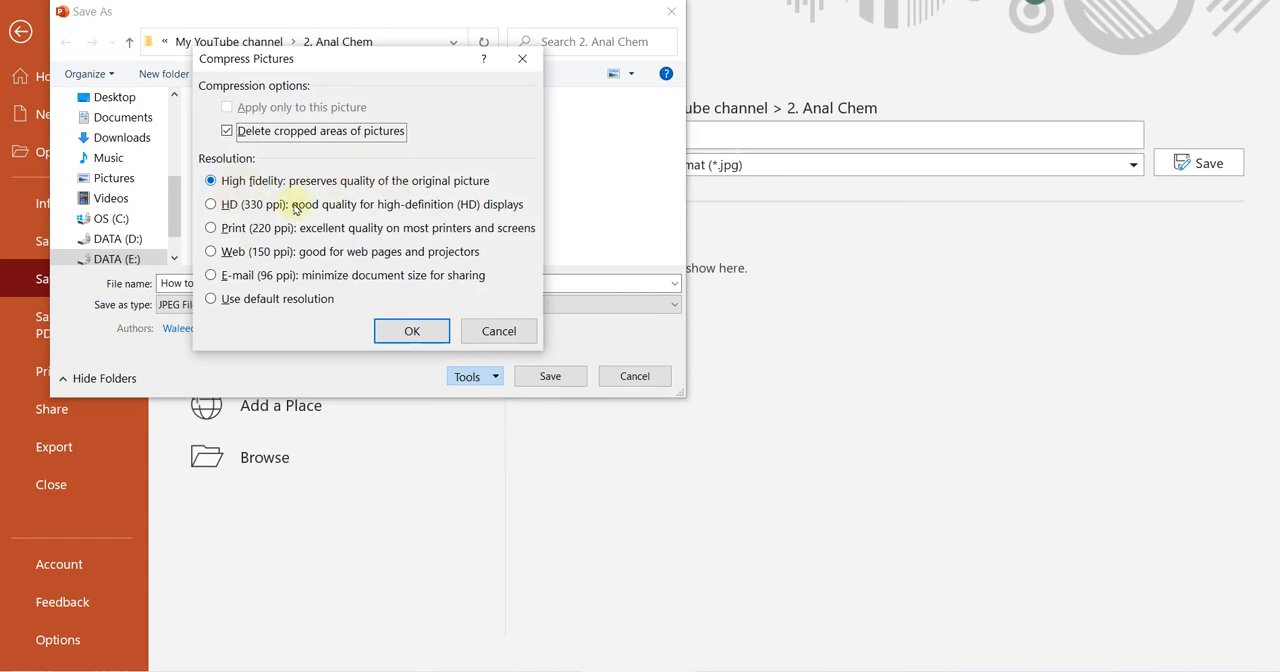
pyautogui.click(417, 332)
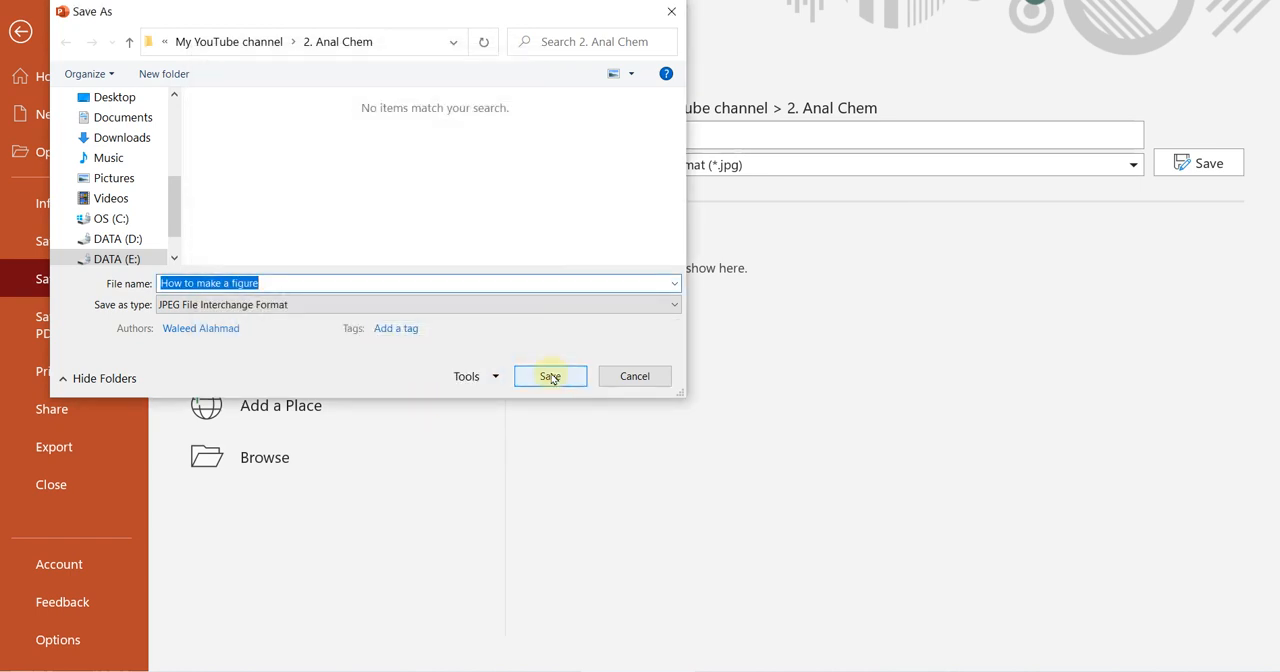
pyautogui.click(550, 377)
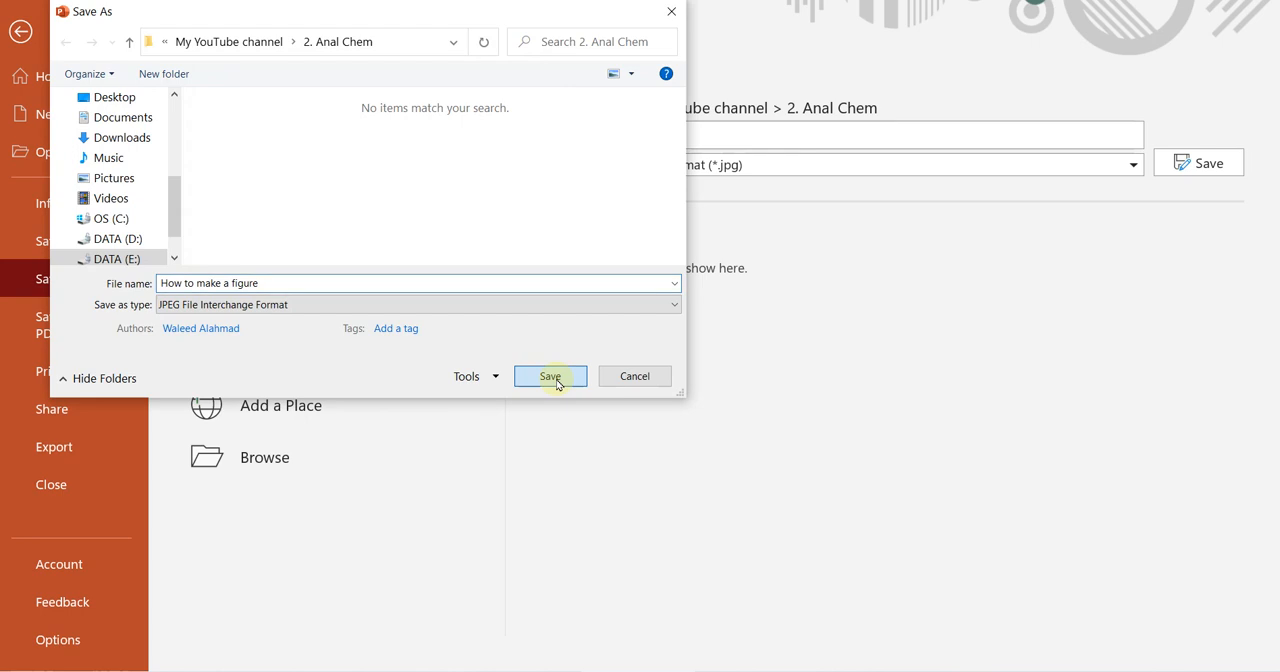
pyautogui.click(672, 380)
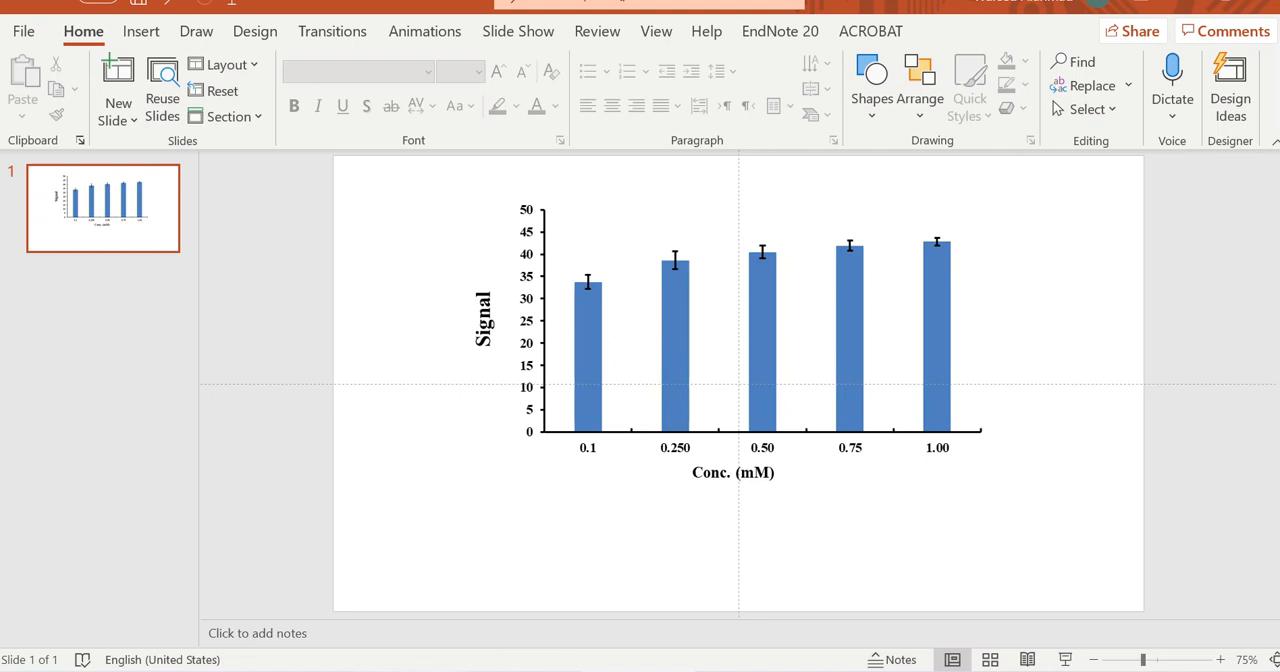
# Switch to File Explorer and examine the detailed properties of the exported JPG "How to make a figure".
pyautogui.click(413, 660)
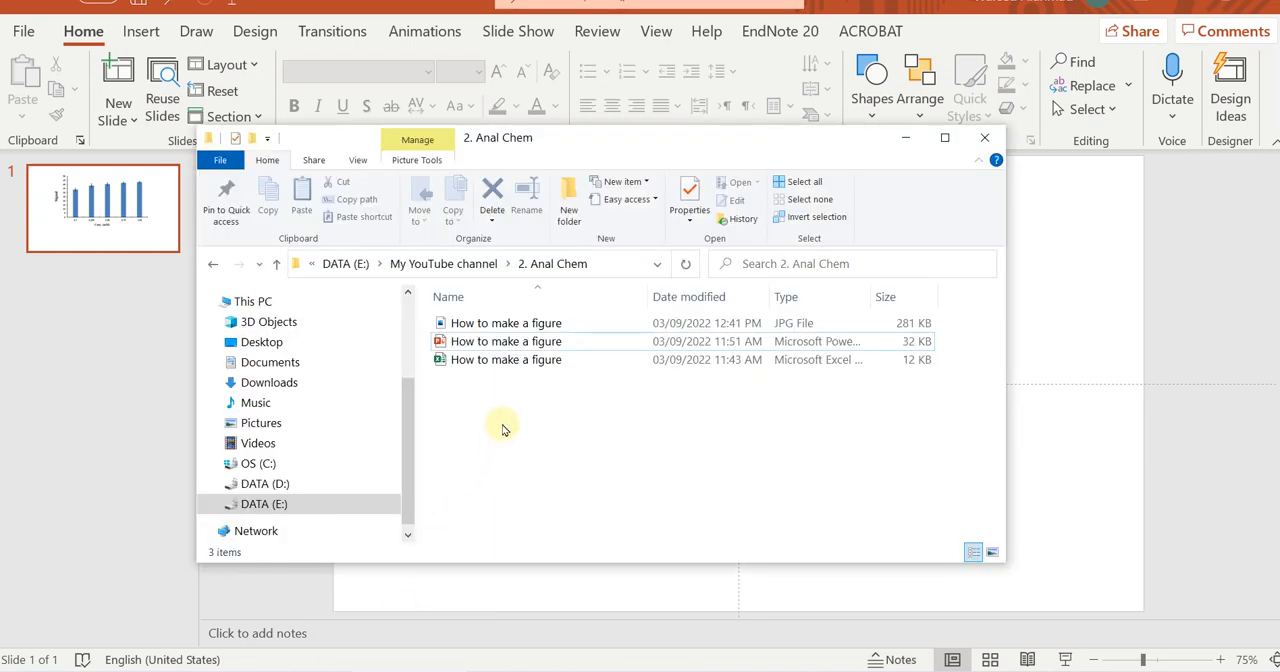
pyautogui.click(477, 330)
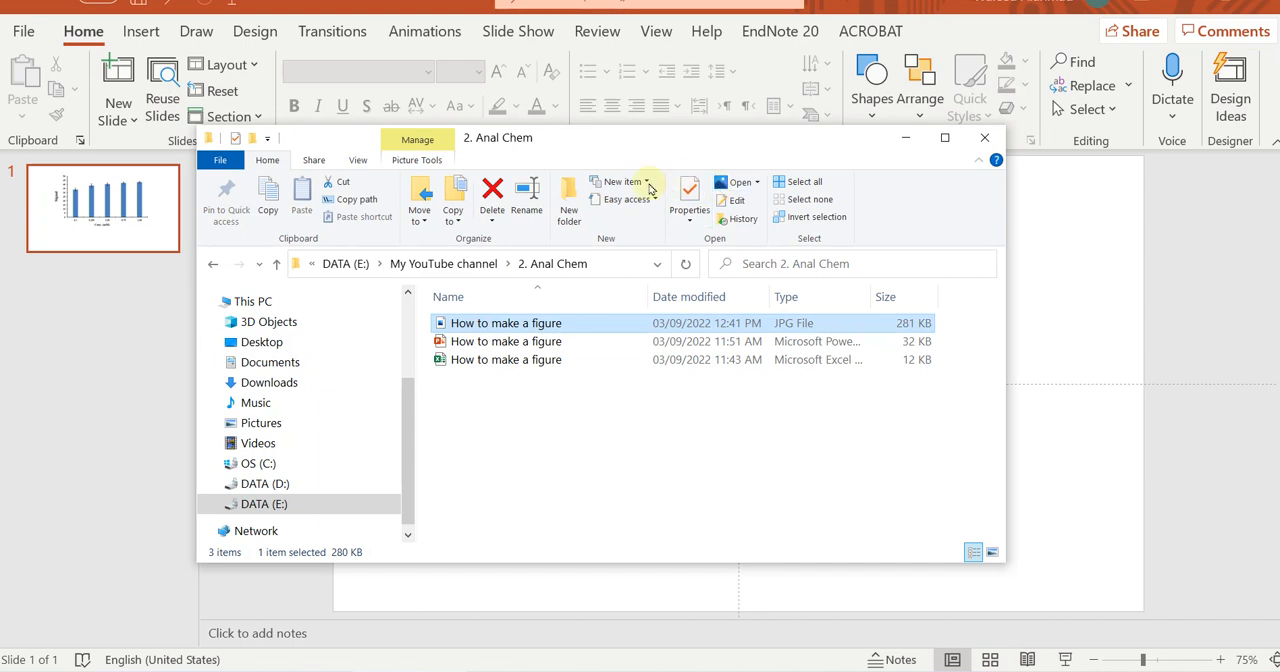
pyautogui.click(691, 193)
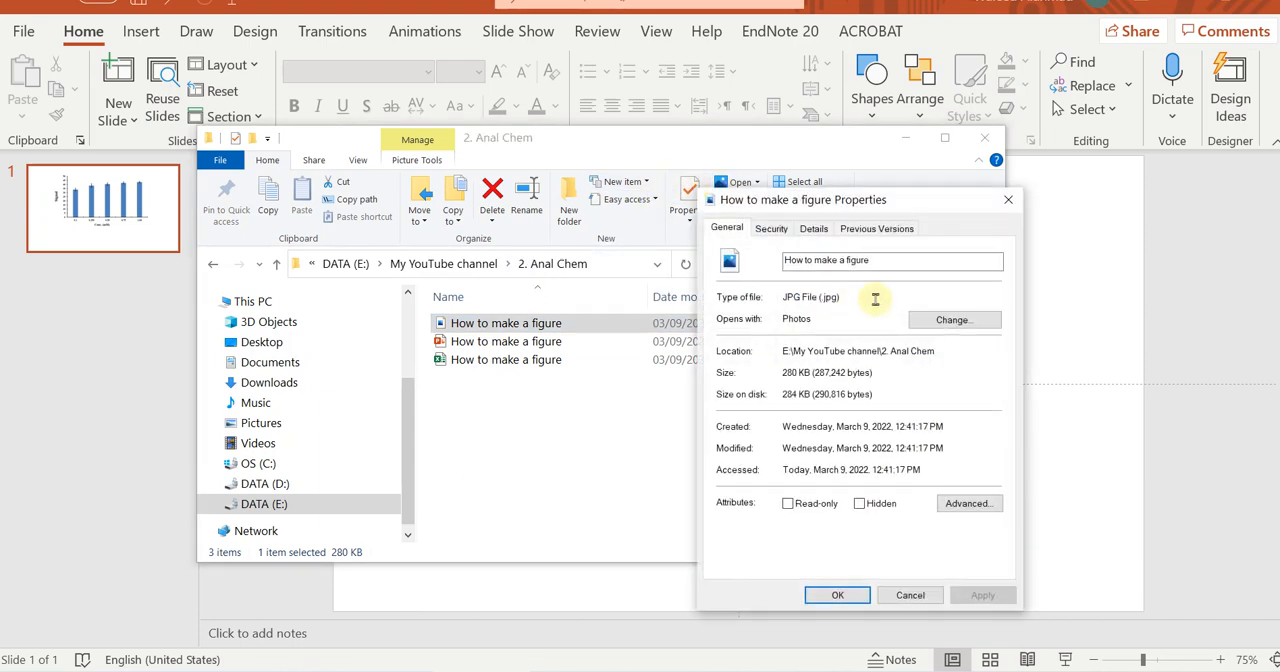
pyautogui.click(814, 228)
pyautogui.scroll(-2, 857, 498)
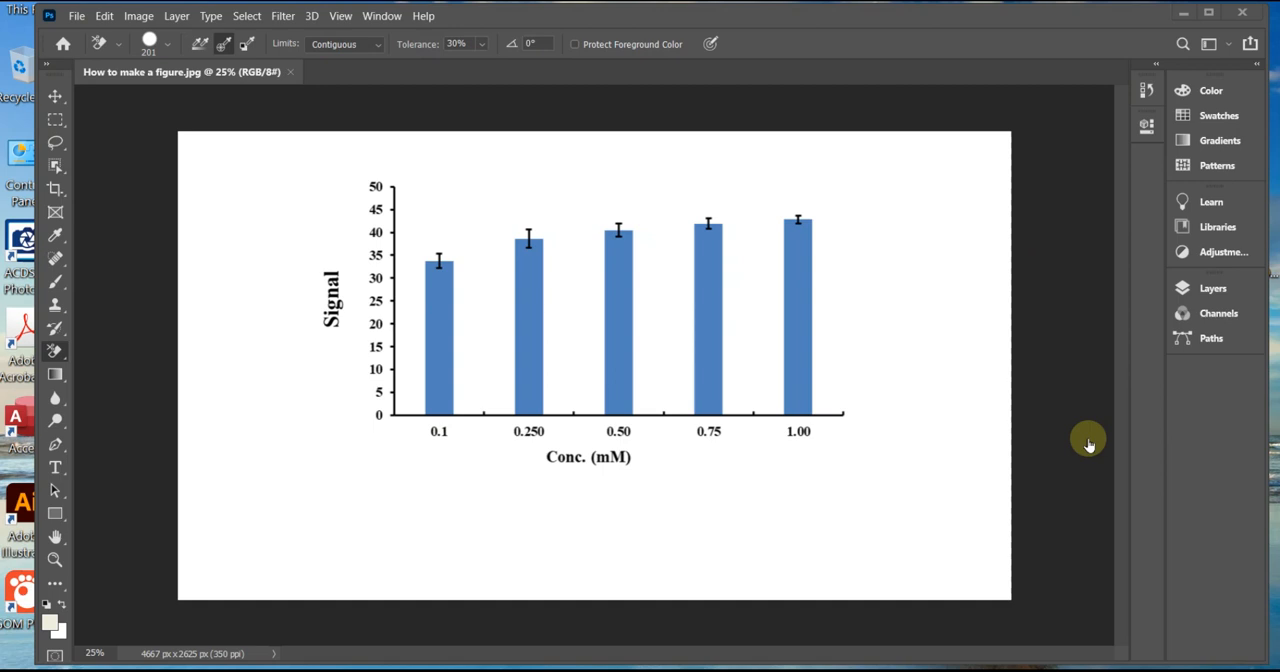
# Check the resolution of "How to make a figure.jpg" in Photoshop's Image Size settings.
pyautogui.click(139, 18)
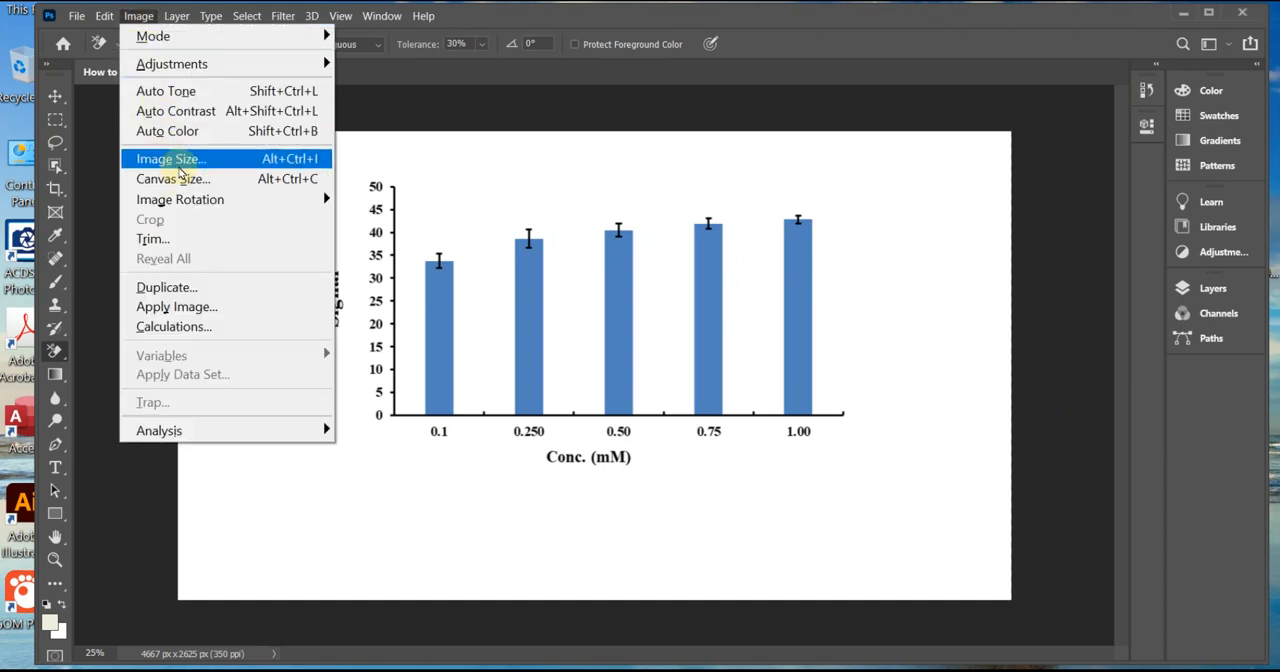
pyautogui.click(172, 160)
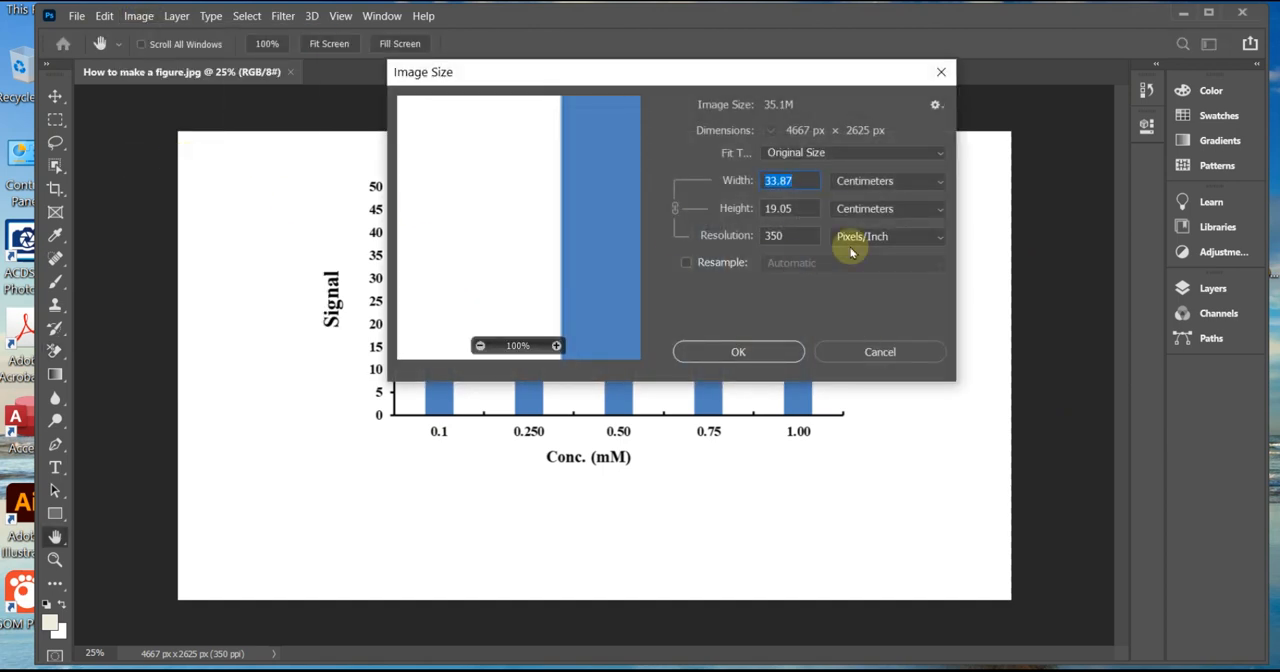
# Set the figure's resolution to 450 pixels/inch with resampling off and apply the new image size.
pyautogui.doubleClick(790, 236)
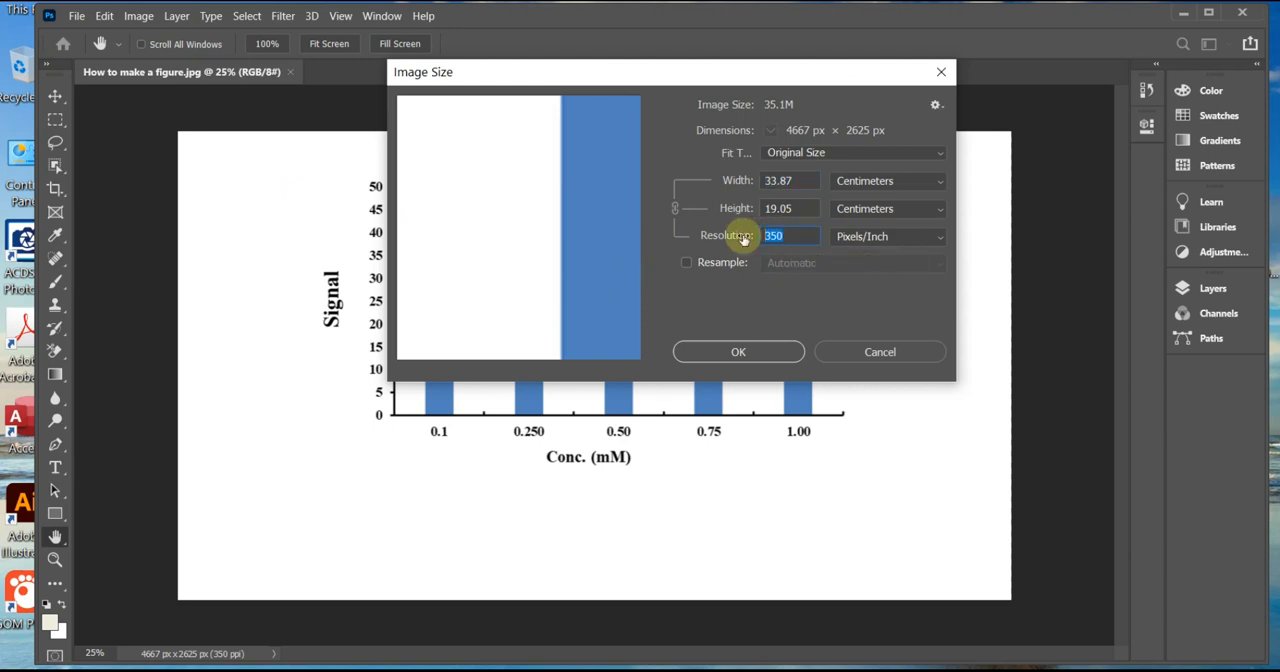
pyautogui.write('450')
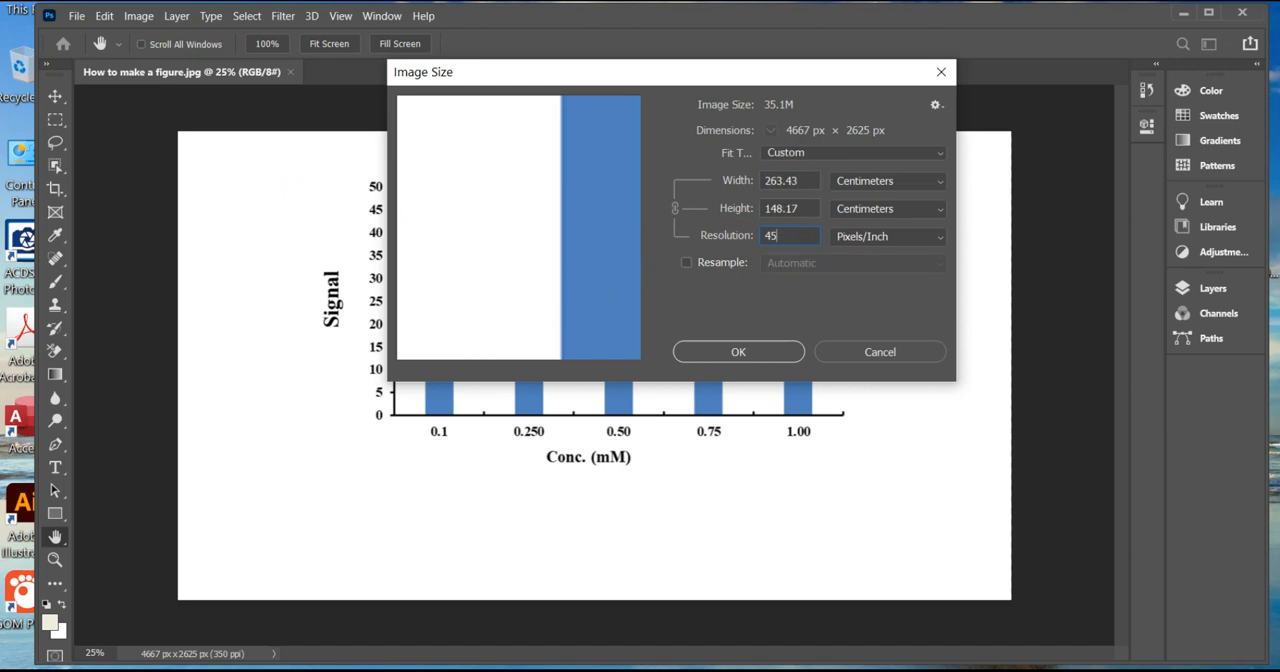
pyautogui.click(771, 354)
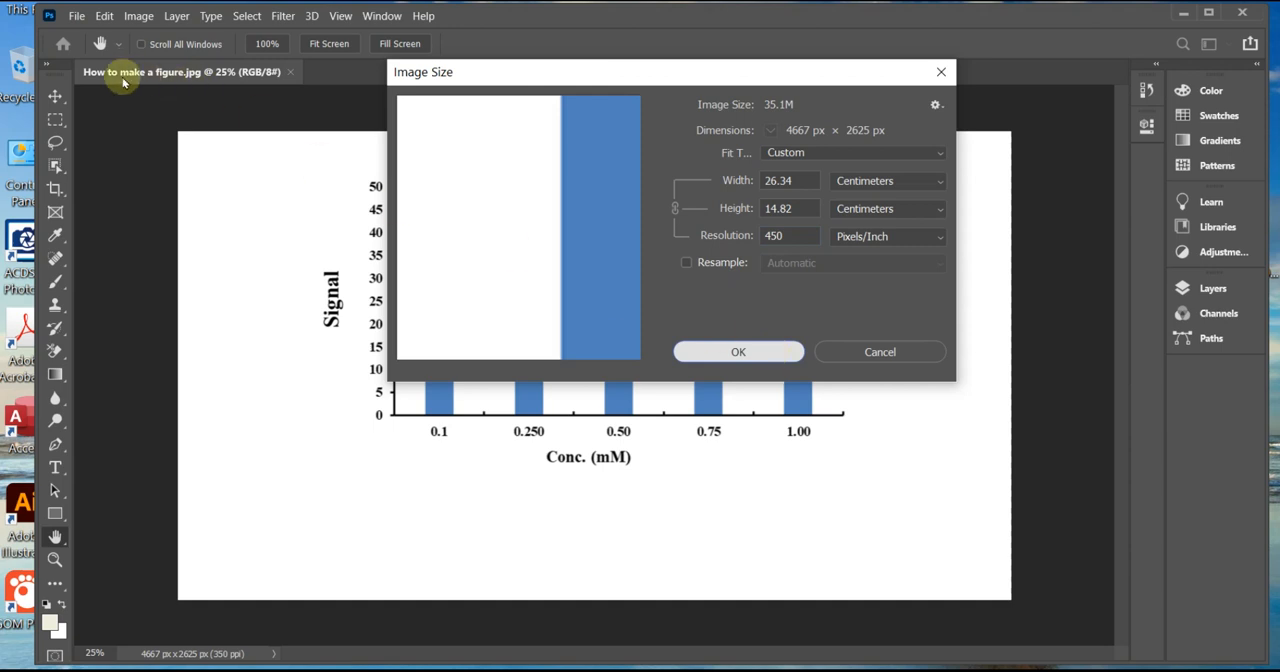
pyautogui.press('e')
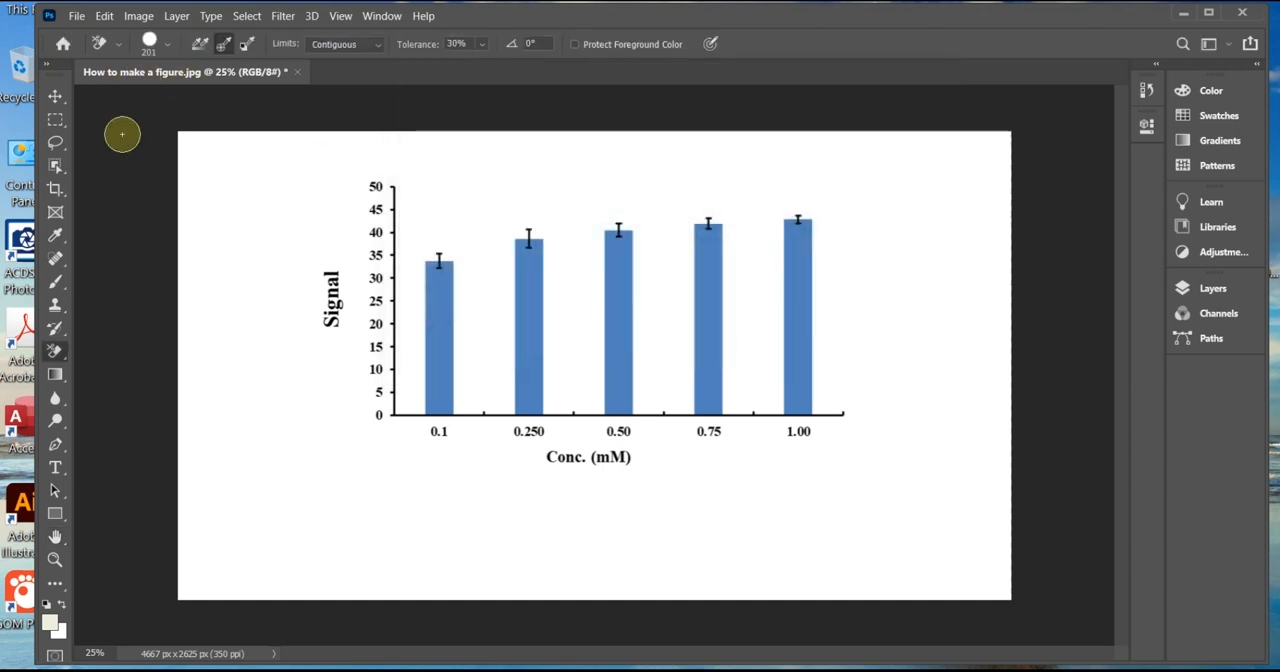
# Save the image as a new JPEG named "How to make a figure1" in the 2. Anal Chem folder, accepting Maximum quality 10.
pyautogui.click(76, 16)
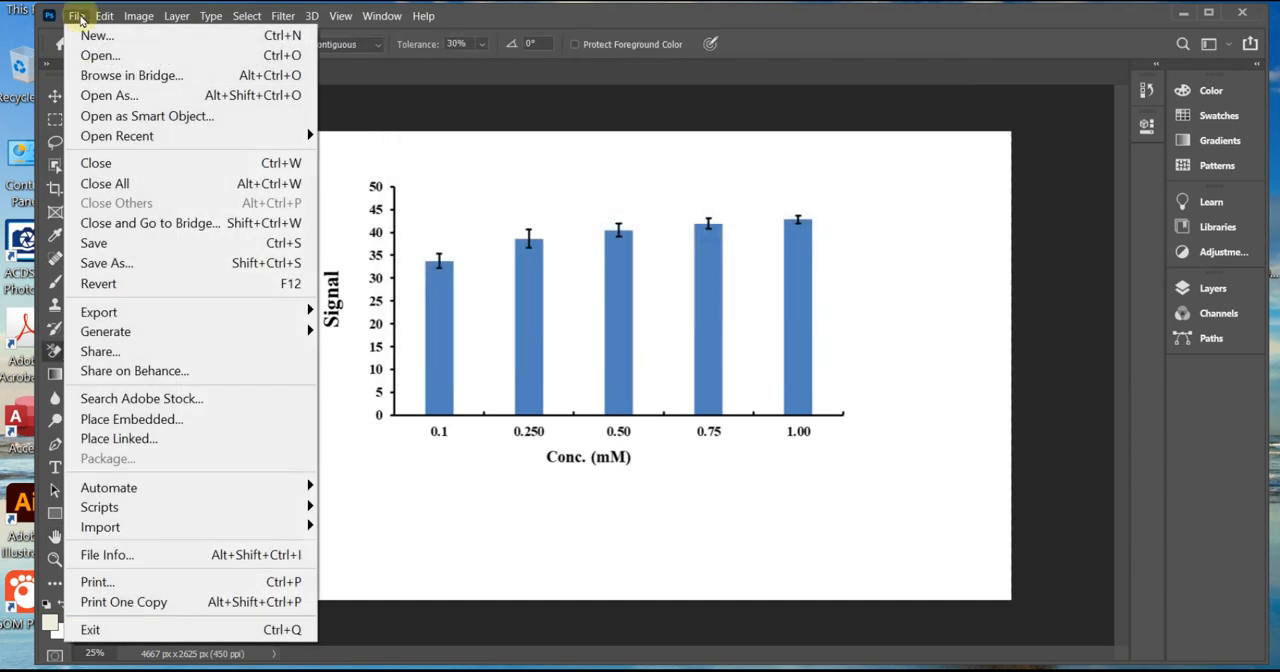
pyautogui.click(105, 263)
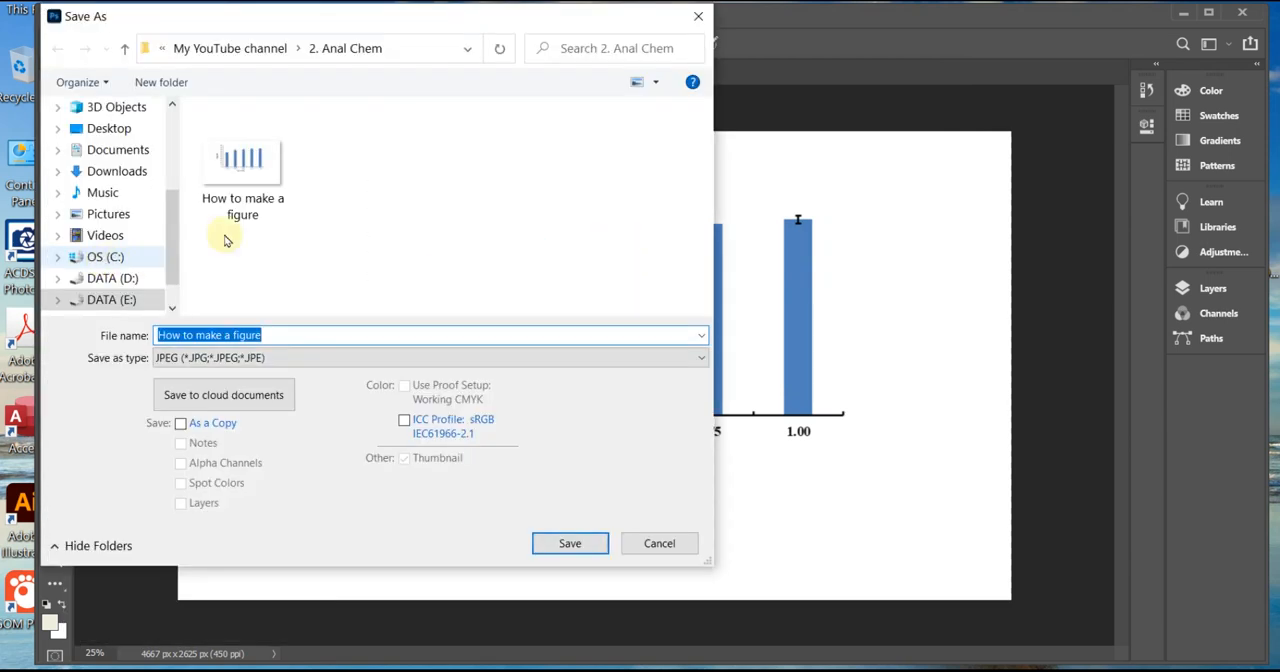
pyautogui.click(327, 337)
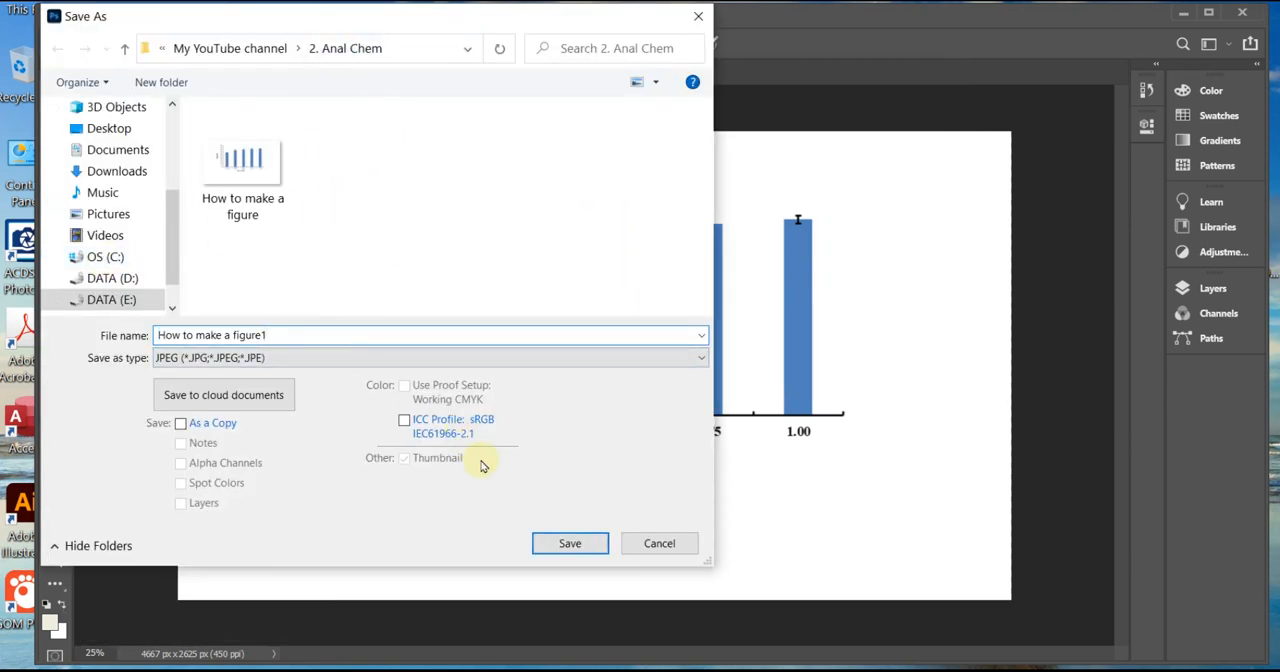
pyautogui.click(570, 543)
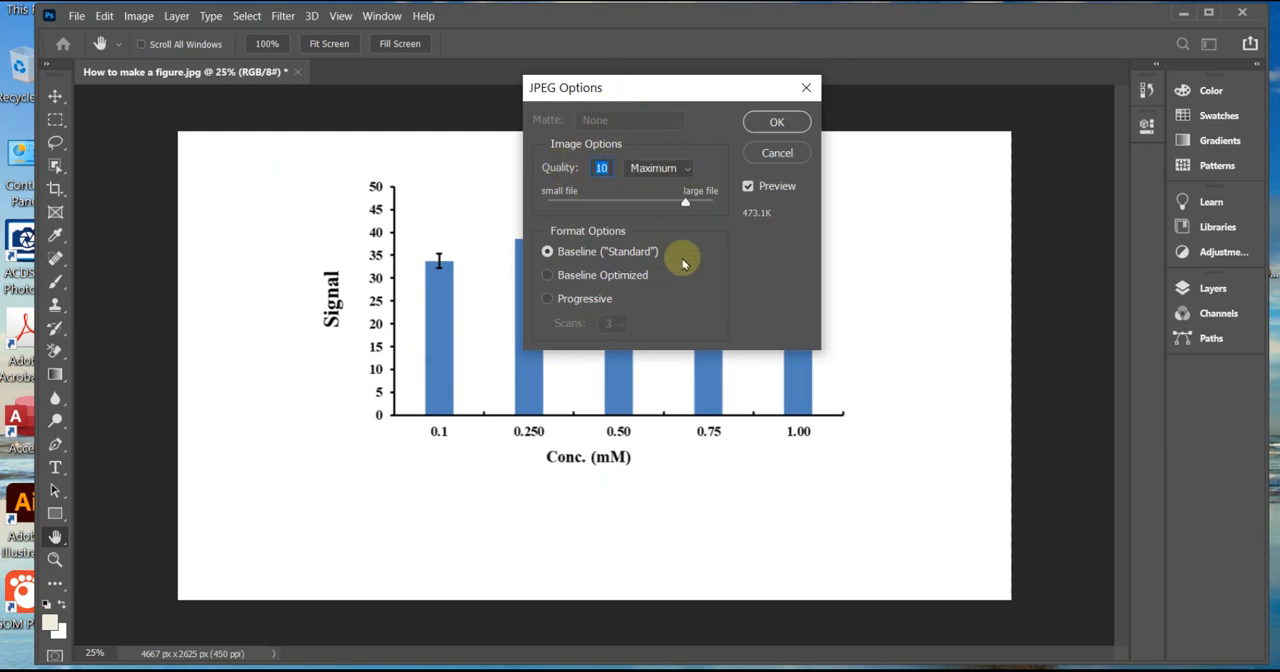
pyautogui.click(778, 122)
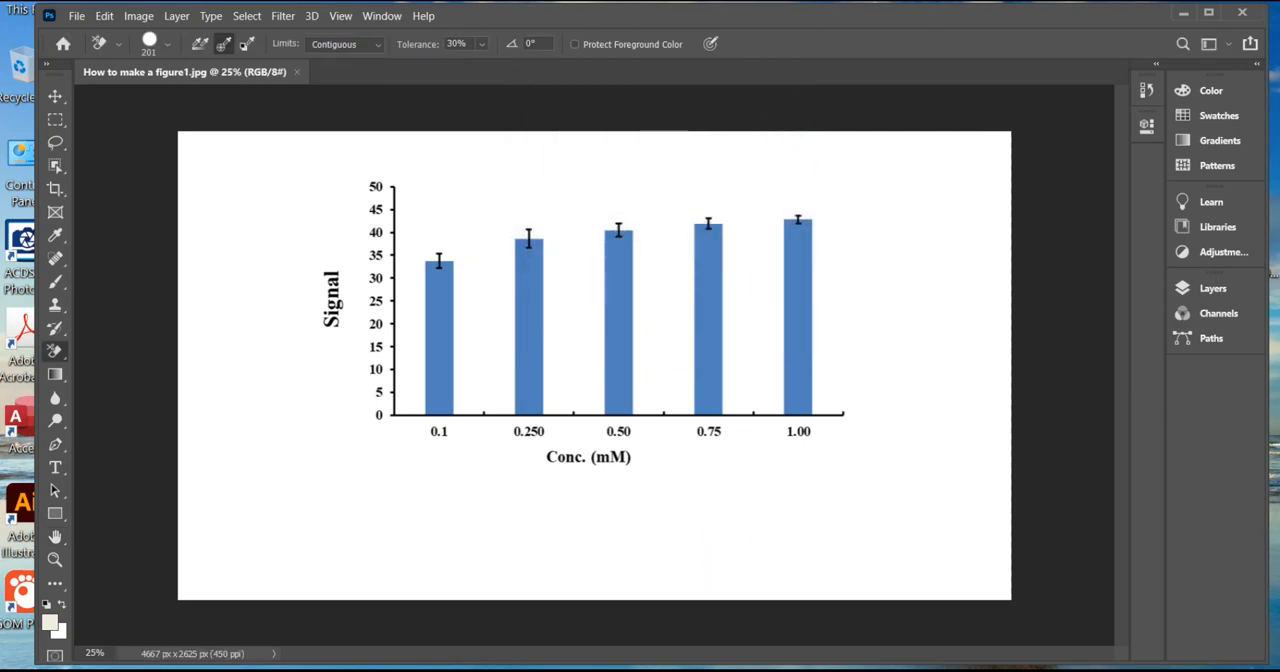
# Switch to File Explorer and check the image resolution in the detailed properties of "How to make a figure1".
pyautogui.hotkey('alt', 'Tab')
pyautogui.click(568, 378)
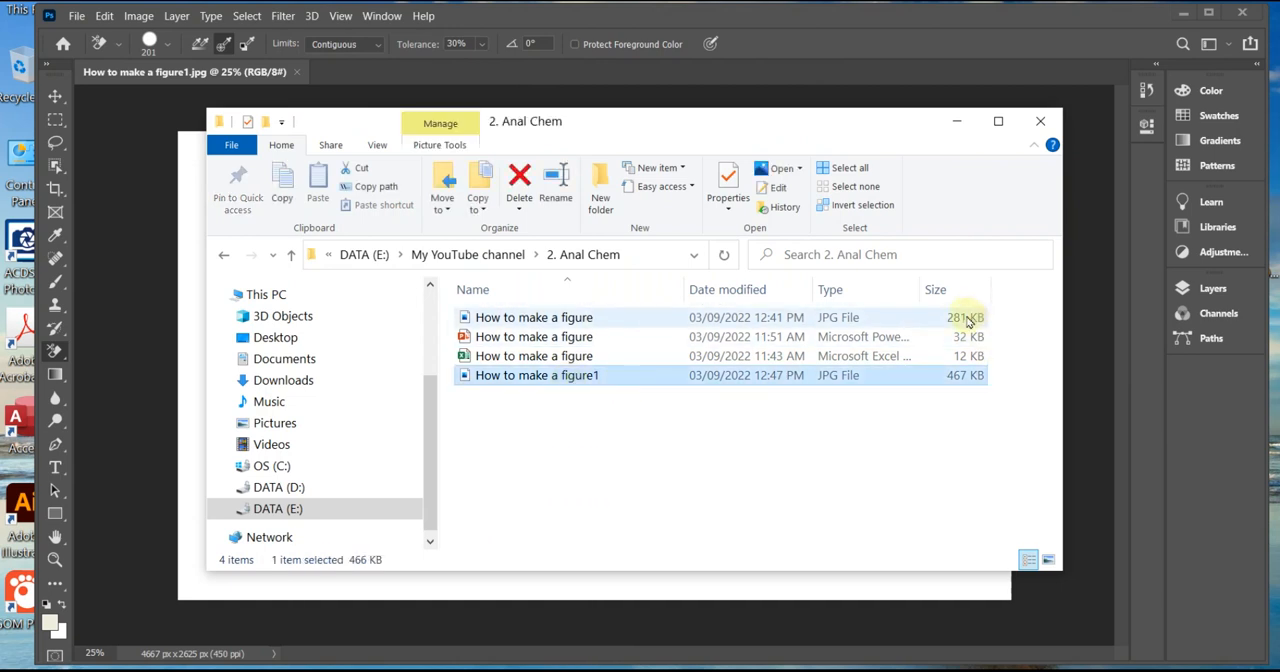
pyautogui.click(729, 177)
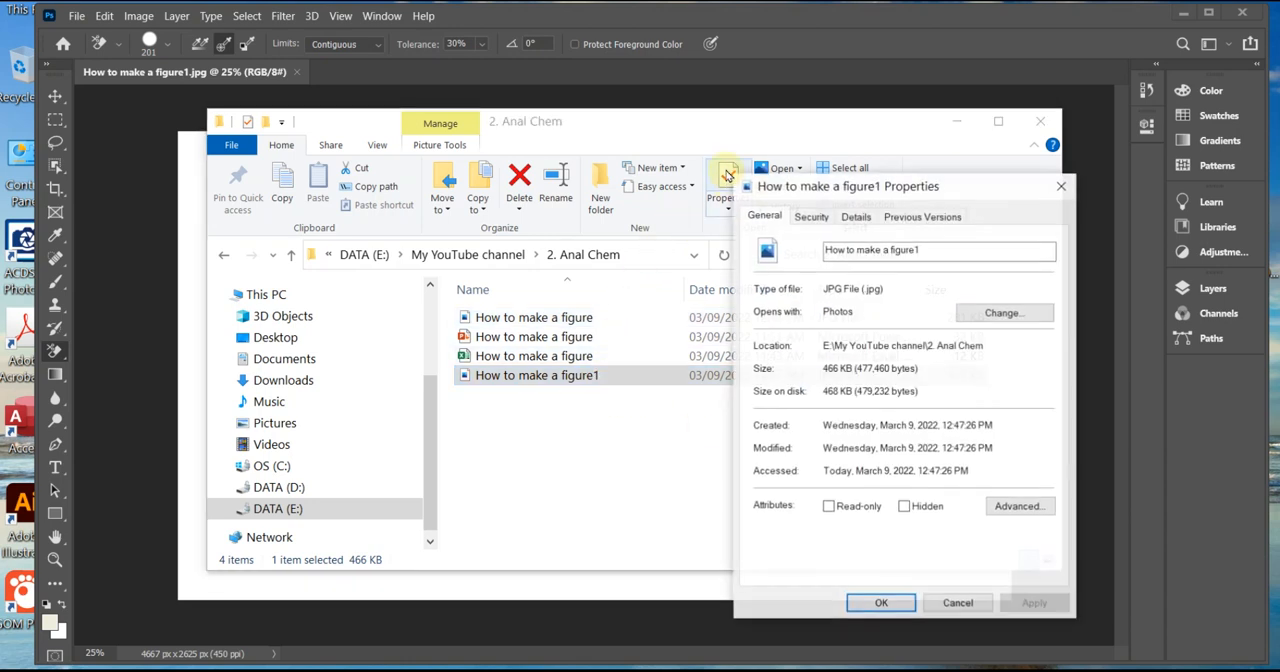
pyautogui.click(856, 220)
pyautogui.scroll(-2, 902, 508)
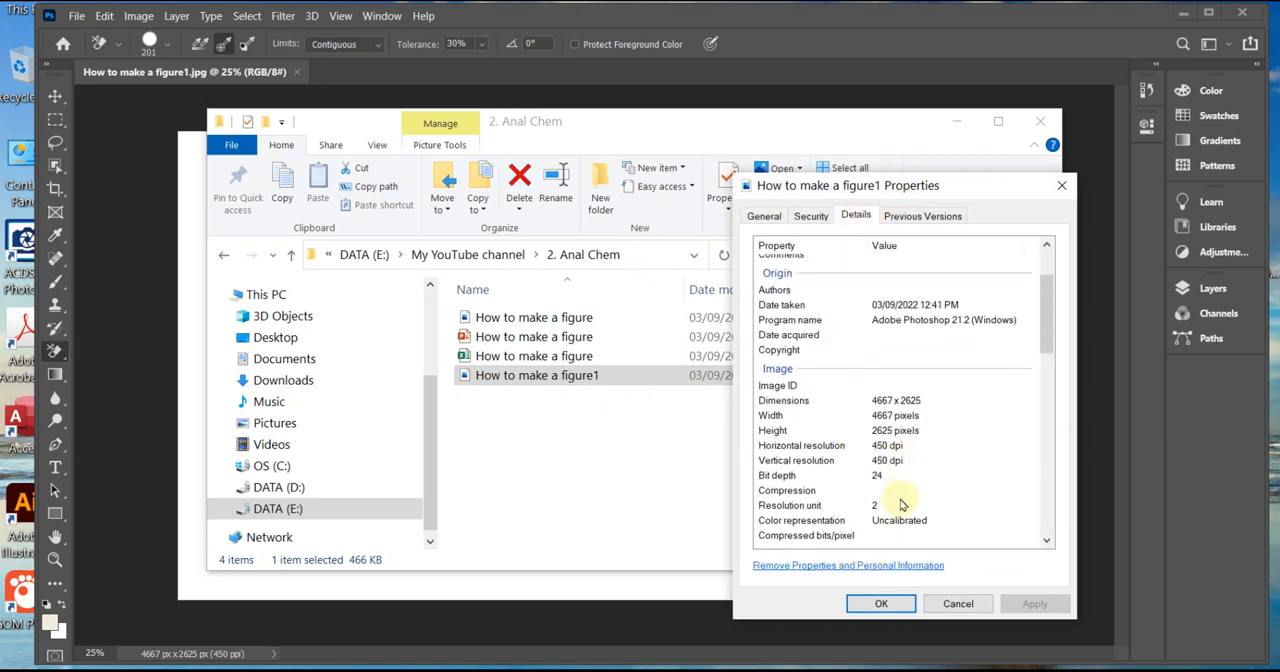